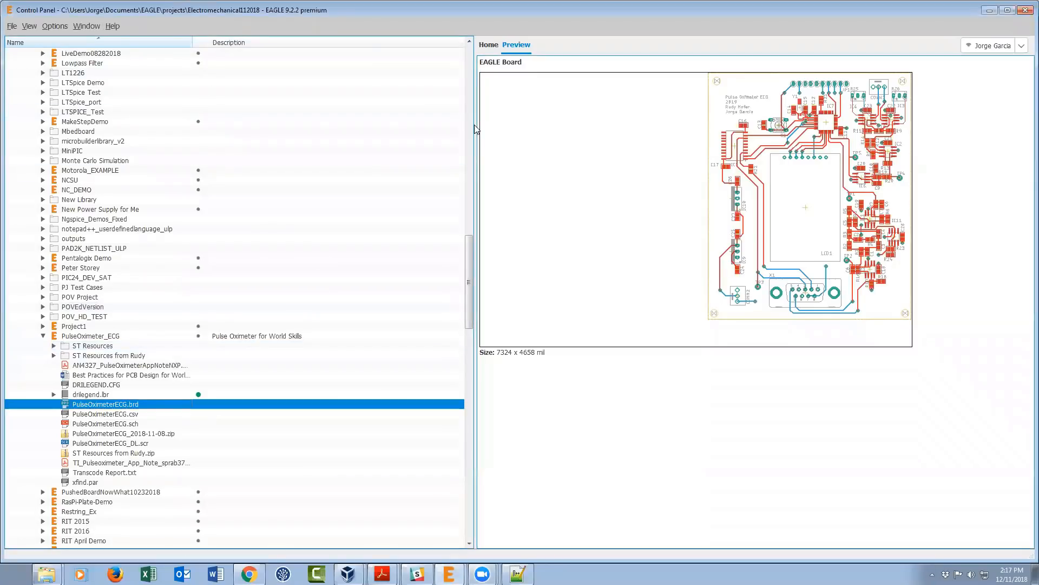
# - Collapse the PulseOximeter_ECG project and the whole Projects branch so only the top-level categories are listed
pyautogui.click(43, 336)
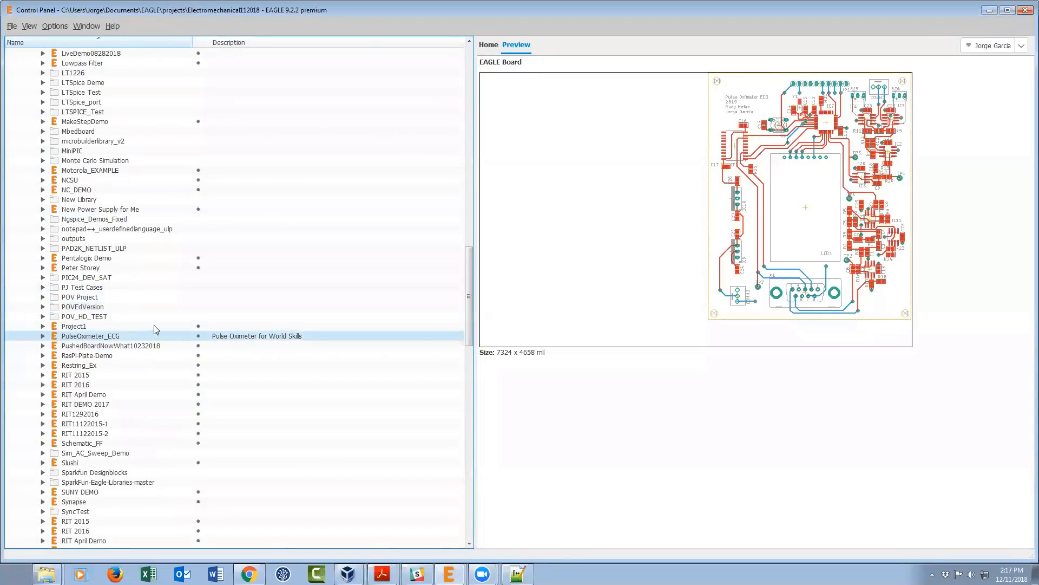
pyautogui.click(102, 209)
pyautogui.scroll(8, 179, 179)
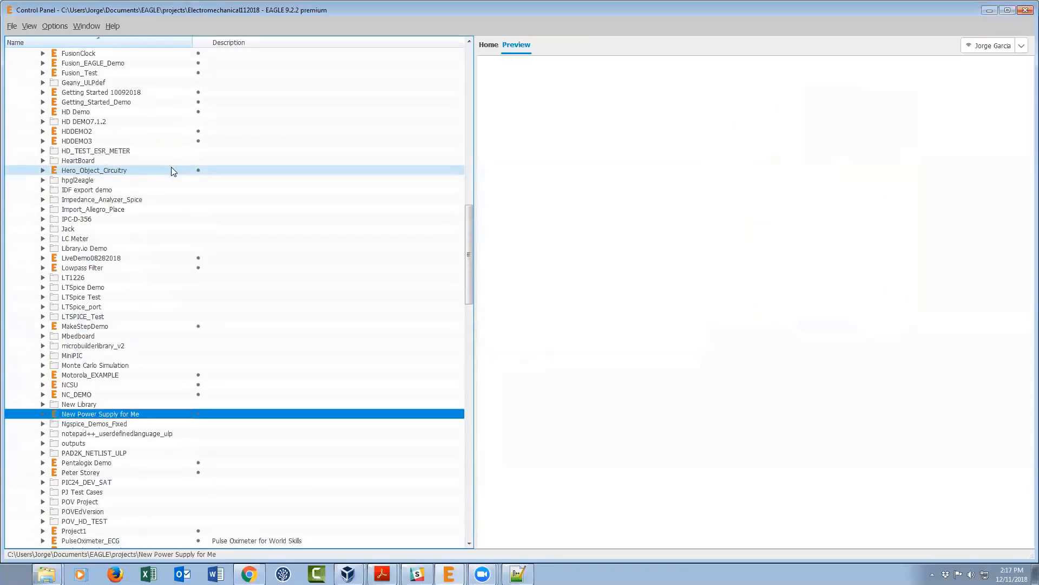
pyautogui.scroll(20, 180, 190)
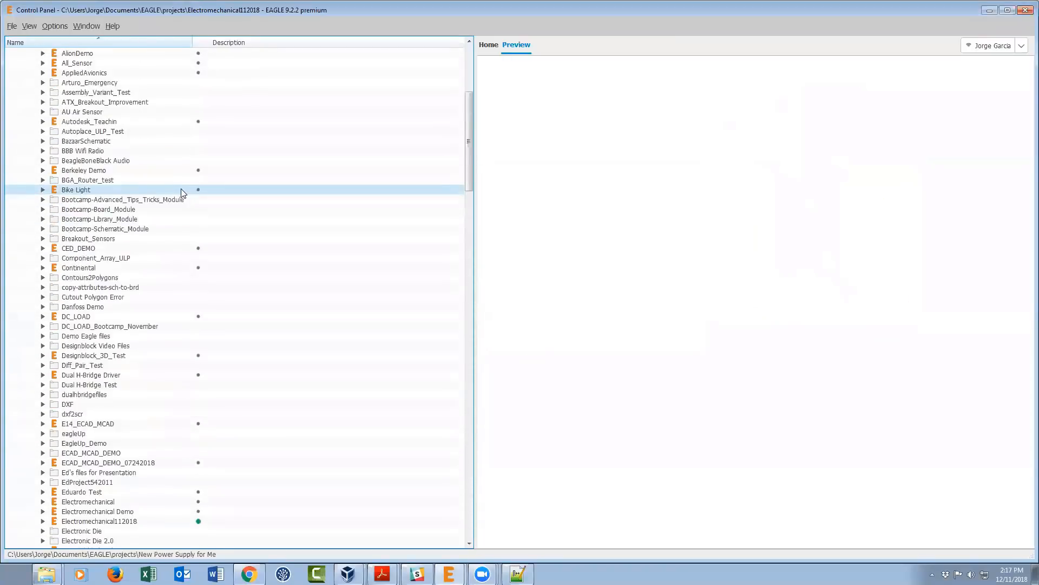
pyautogui.click(10, 114)
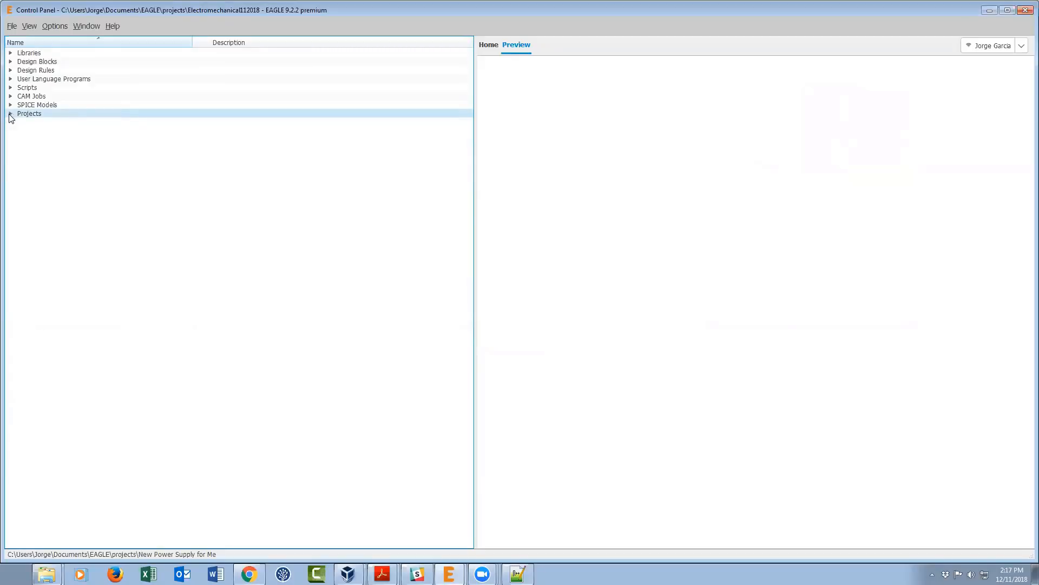
# - Expand the Libraries category and preview the description of the user libraries folder
pyautogui.click(10, 53)
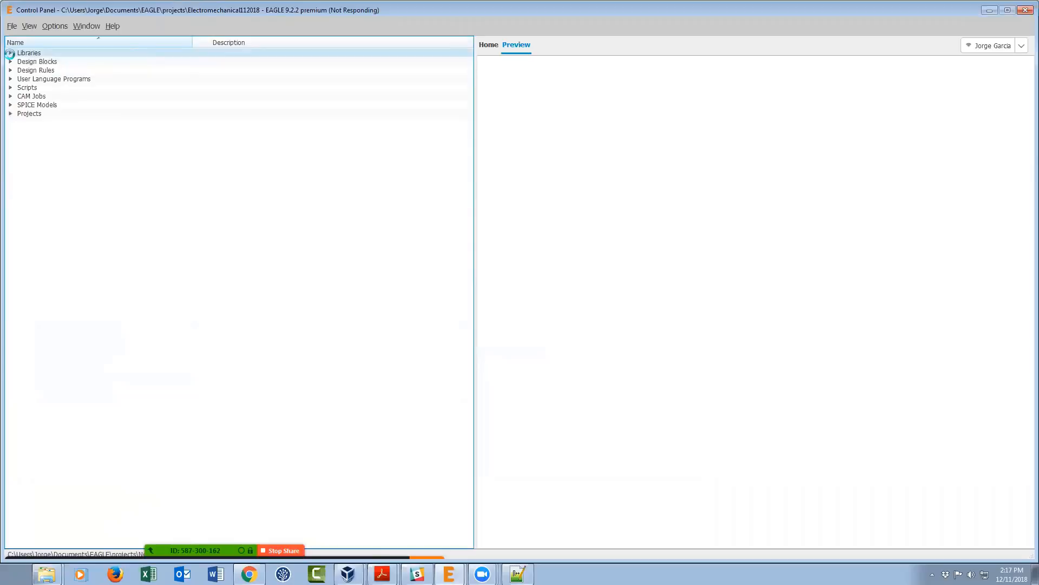
pyautogui.click(10, 53)
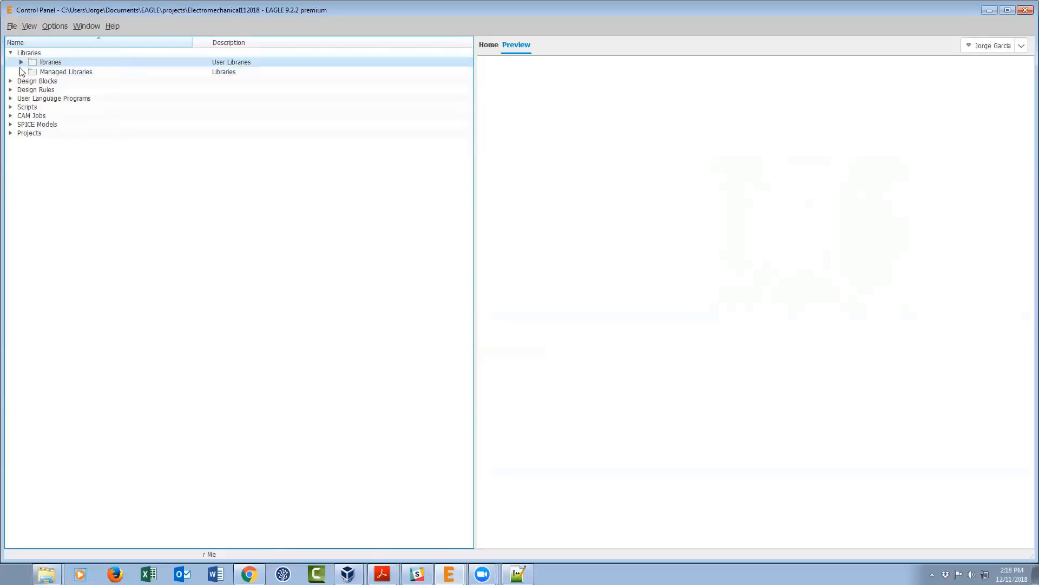
pyautogui.click(63, 65)
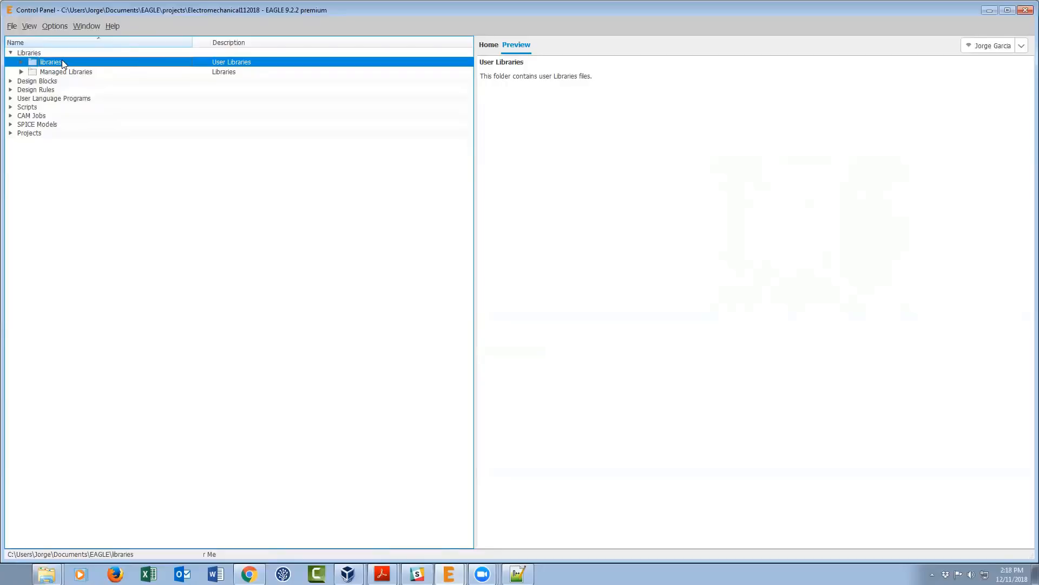
# - Examine the Managed Libraries folder, including My Managed Libraries, and collapse the Libraries category again
pyautogui.click(22, 72)
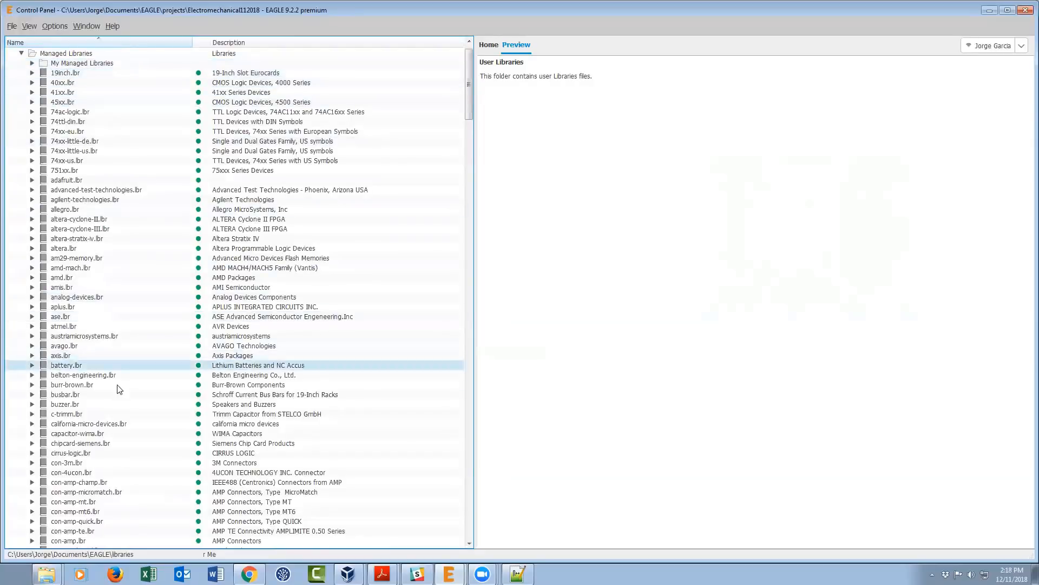
pyautogui.click(32, 63)
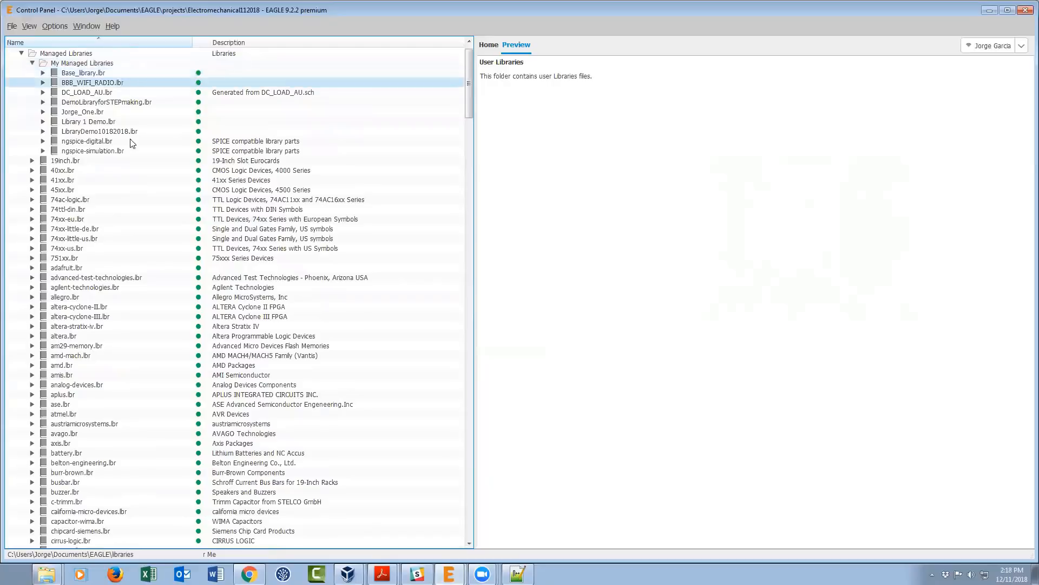
pyautogui.click(32, 63)
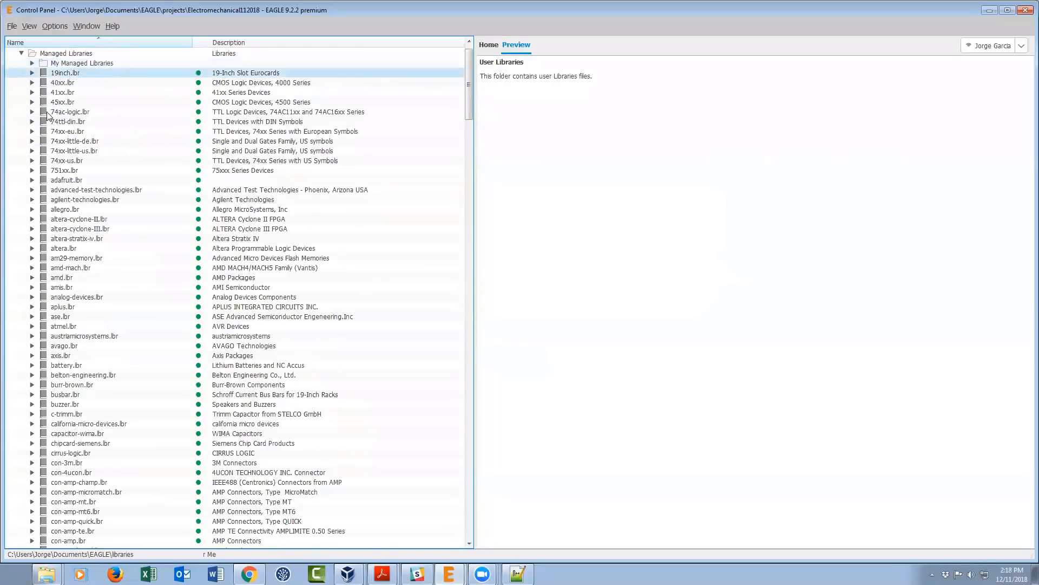
pyautogui.scroll(1, 50, 113)
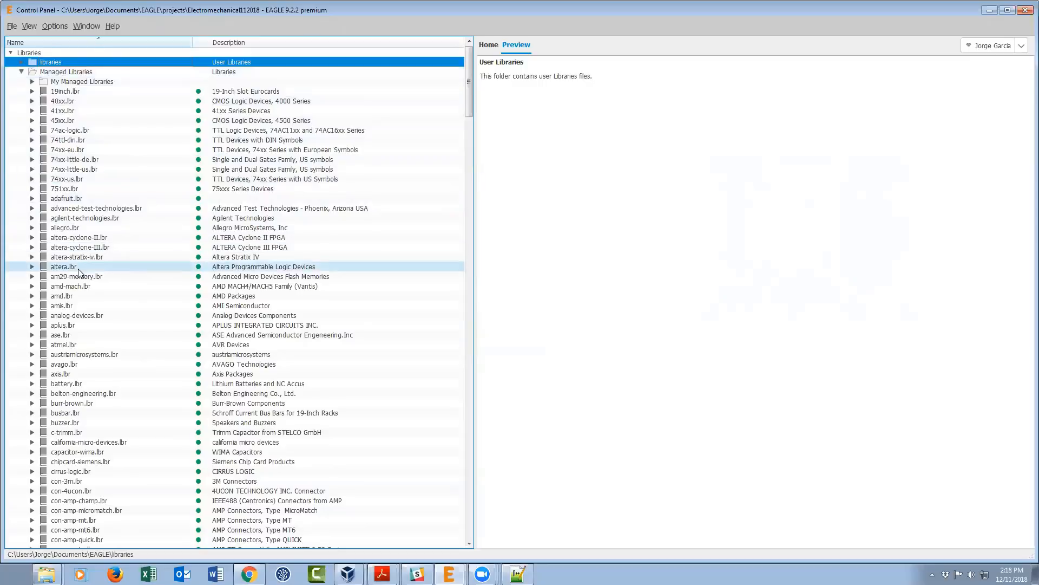
pyautogui.scroll(-6, 129, 221)
pyautogui.scroll(6, 129, 220)
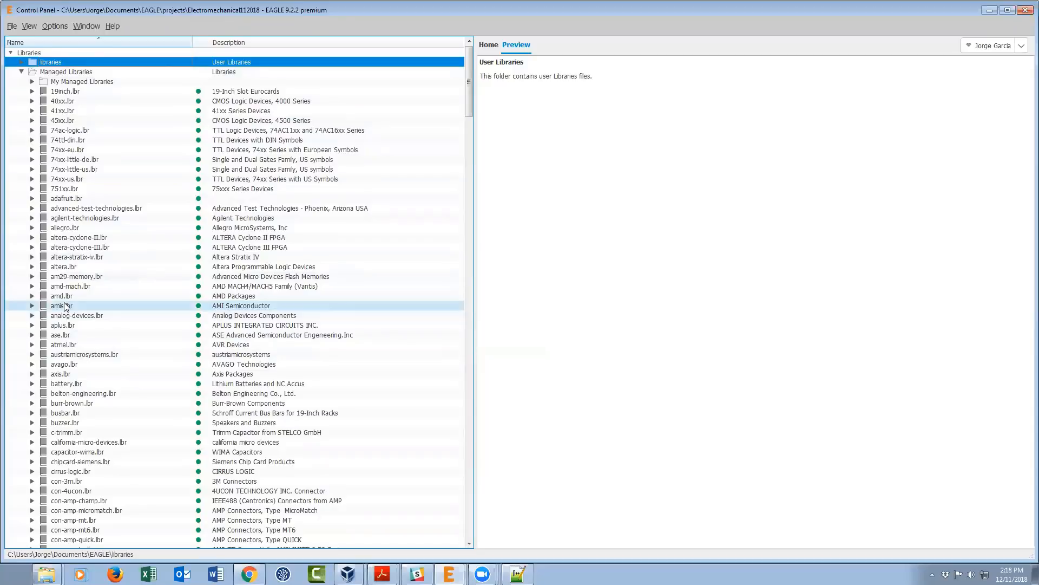
pyautogui.click(22, 72)
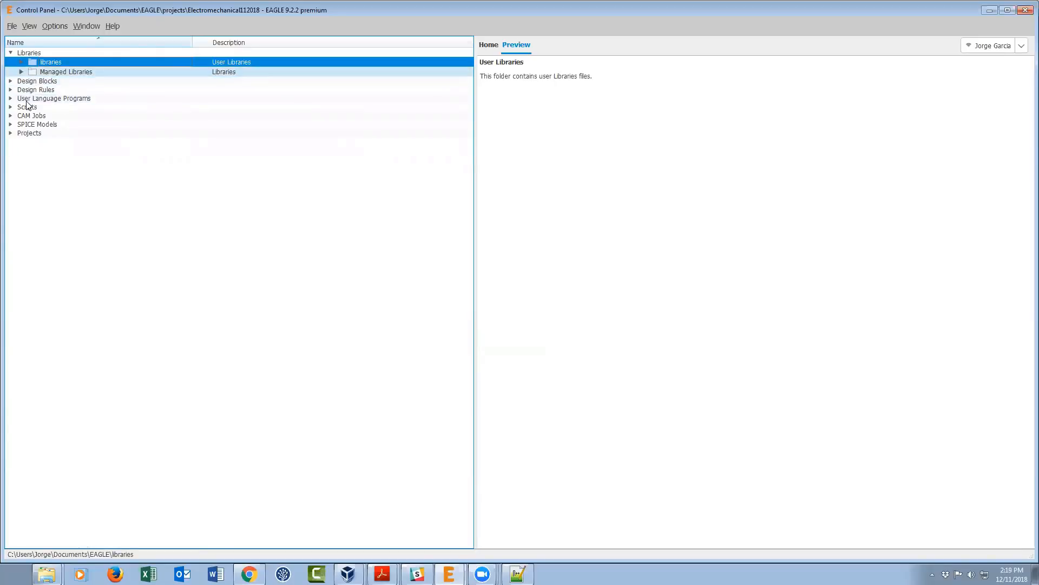
pyautogui.click(10, 53)
# - Examine the user design blocks and the example design blocks with their description, and collapse the Design Blocks category
pyautogui.click(10, 61)
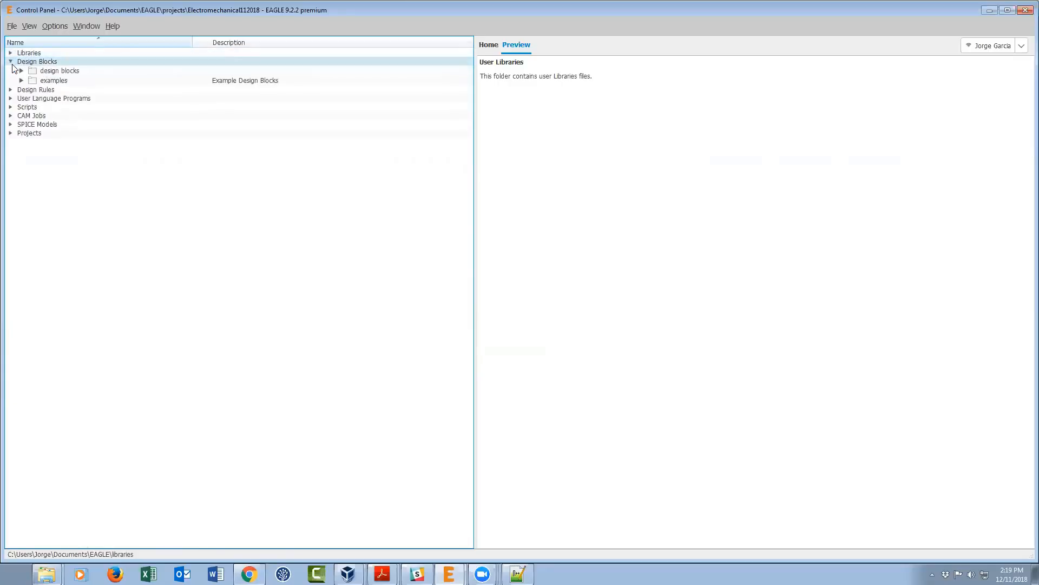
pyautogui.click(53, 74)
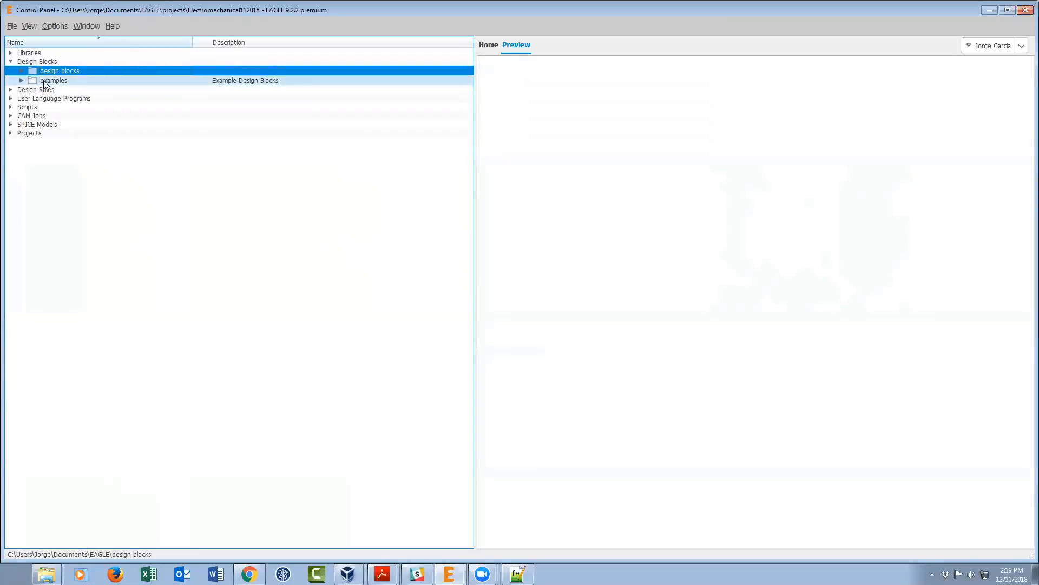
pyautogui.click(36, 79)
pyautogui.click(21, 71)
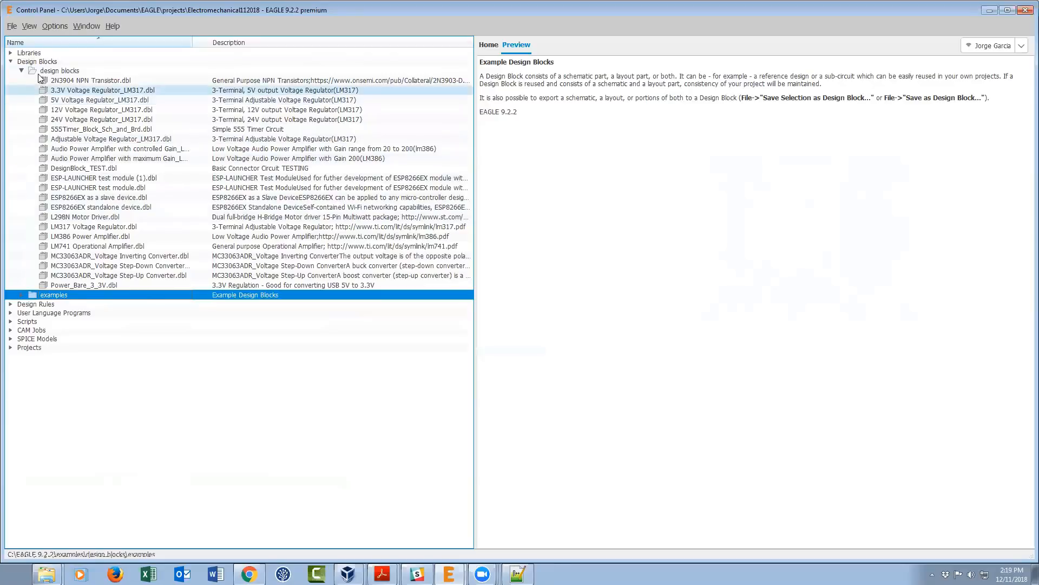
pyautogui.click(22, 71)
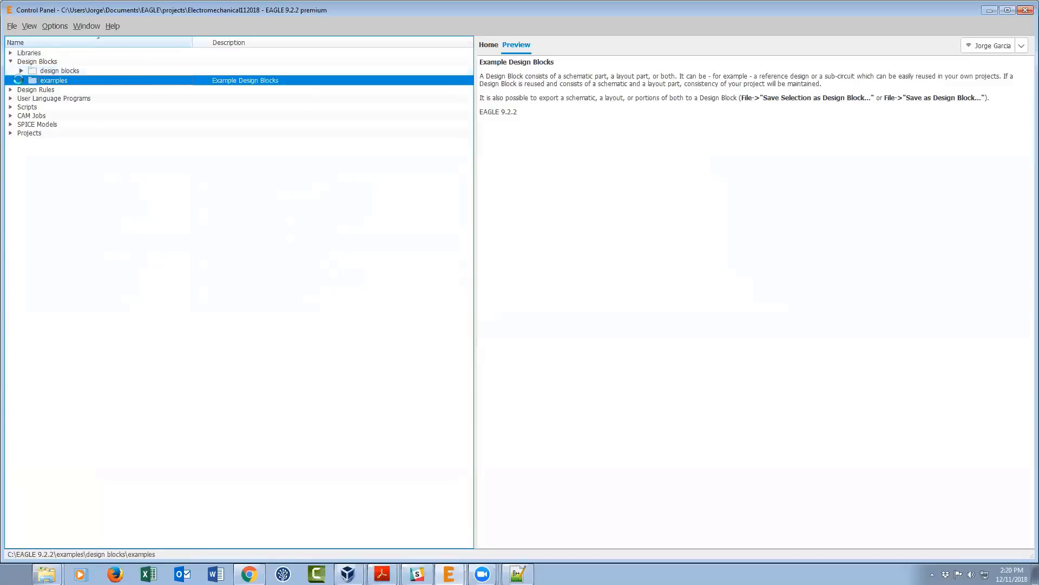
pyautogui.click(21, 80)
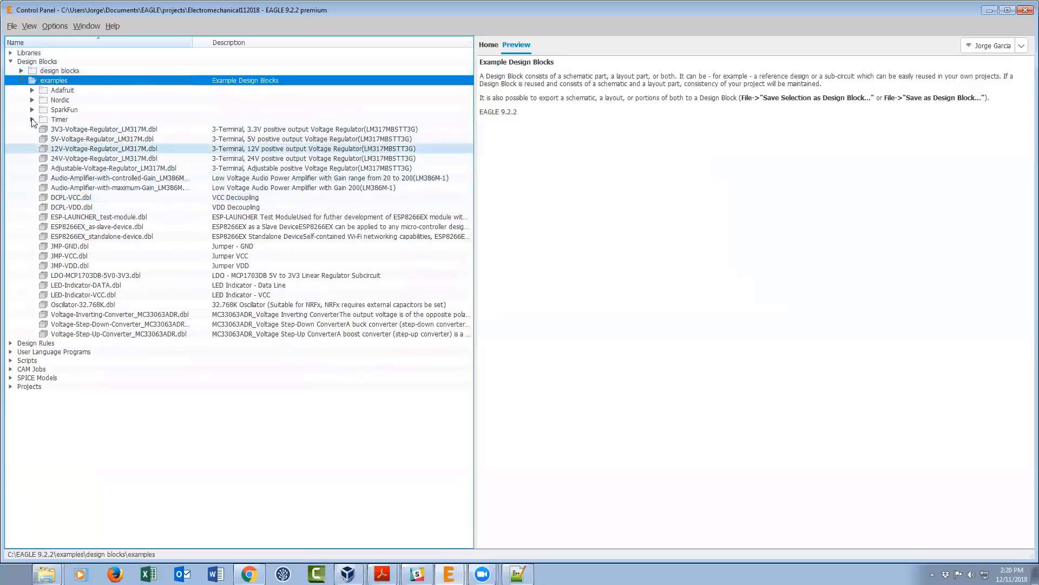
pyautogui.click(22, 80)
pyautogui.click(10, 61)
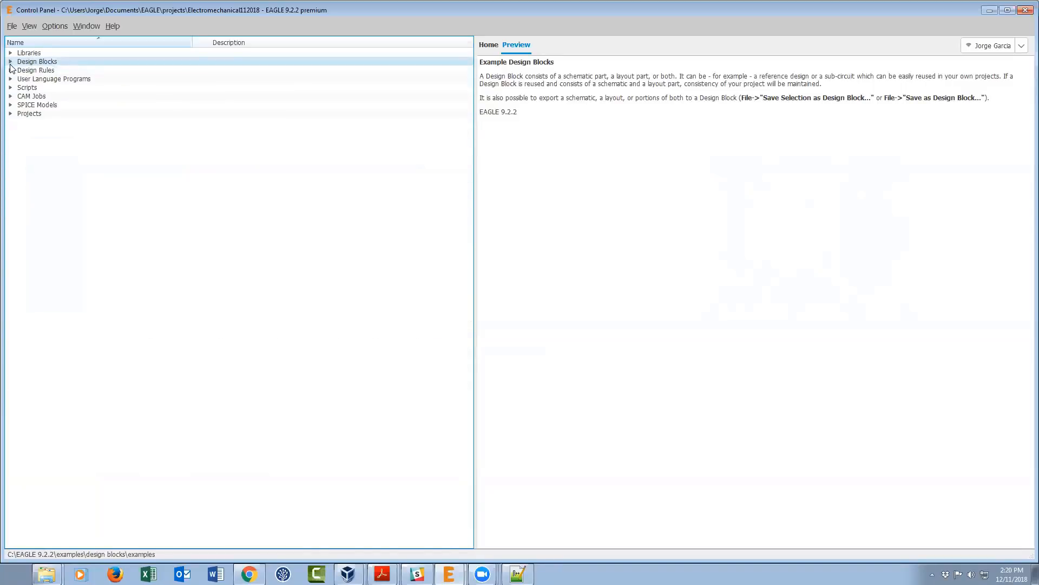
# - Examine the user design rules and the example design rules, and collapse the Design Rules category
pyautogui.click(10, 70)
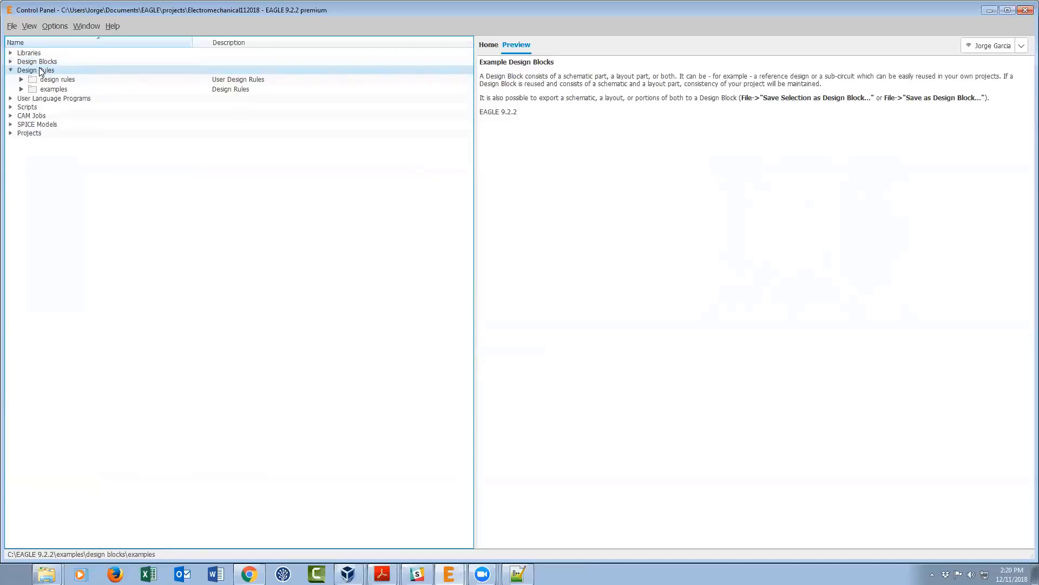
pyautogui.click(21, 79)
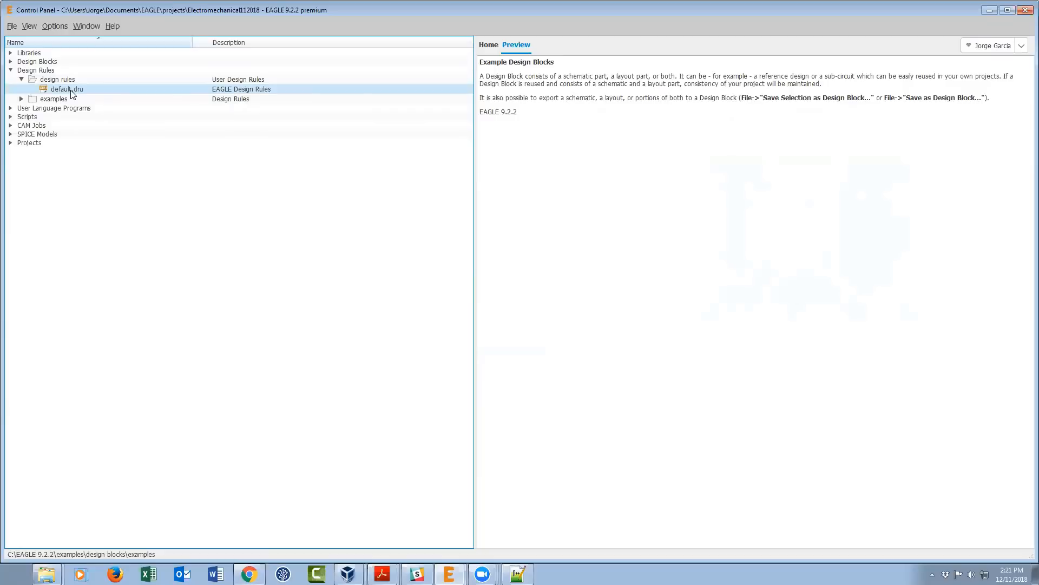
pyautogui.click(22, 79)
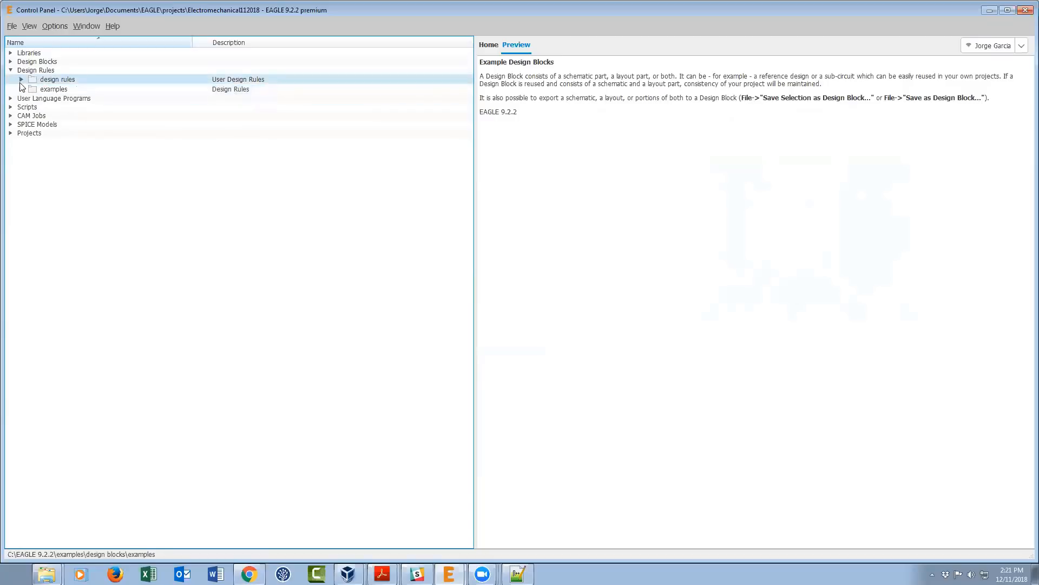
pyautogui.click(22, 89)
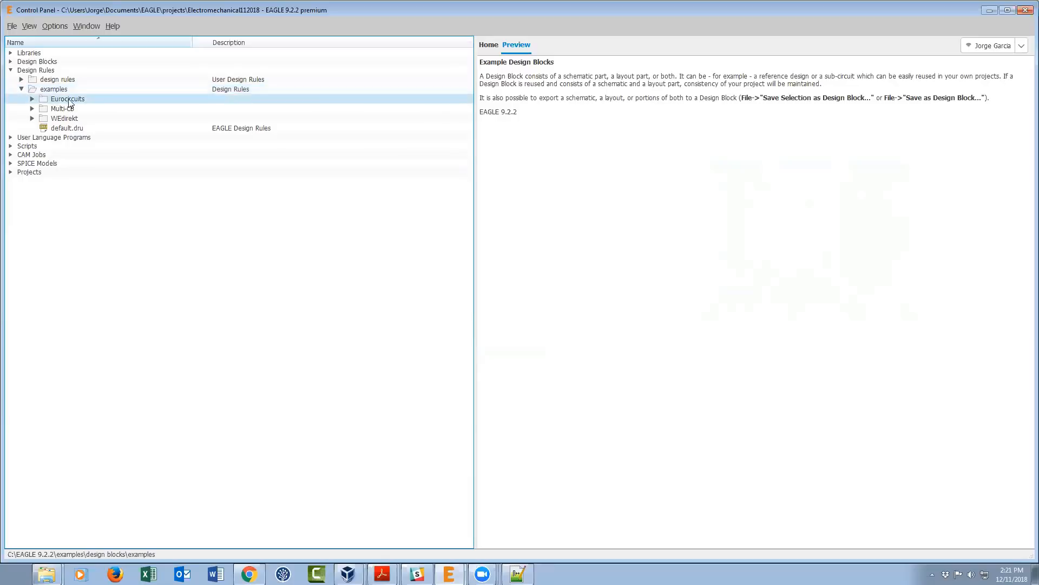
pyautogui.click(21, 89)
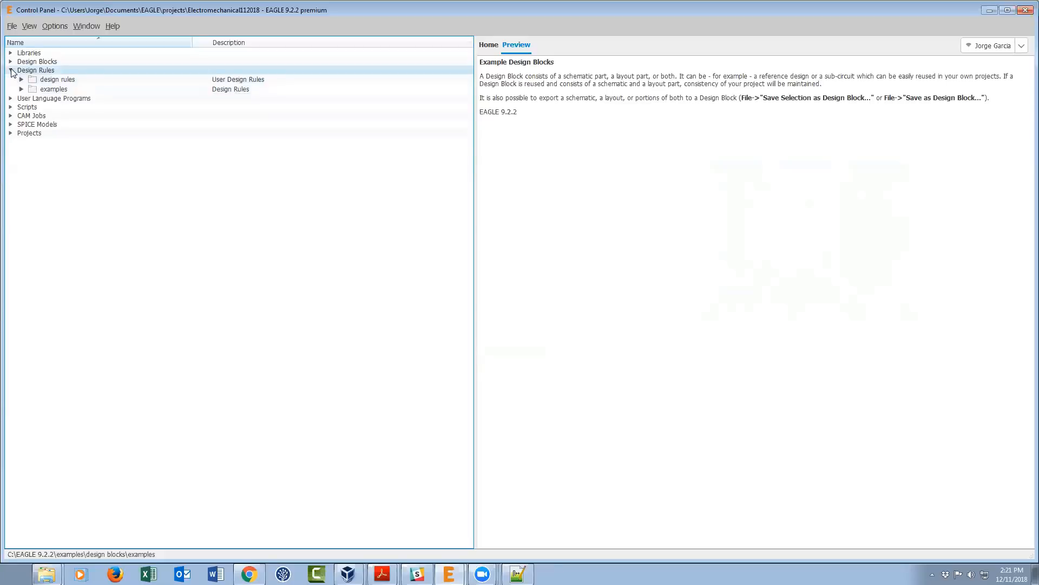
pyautogui.click(10, 70)
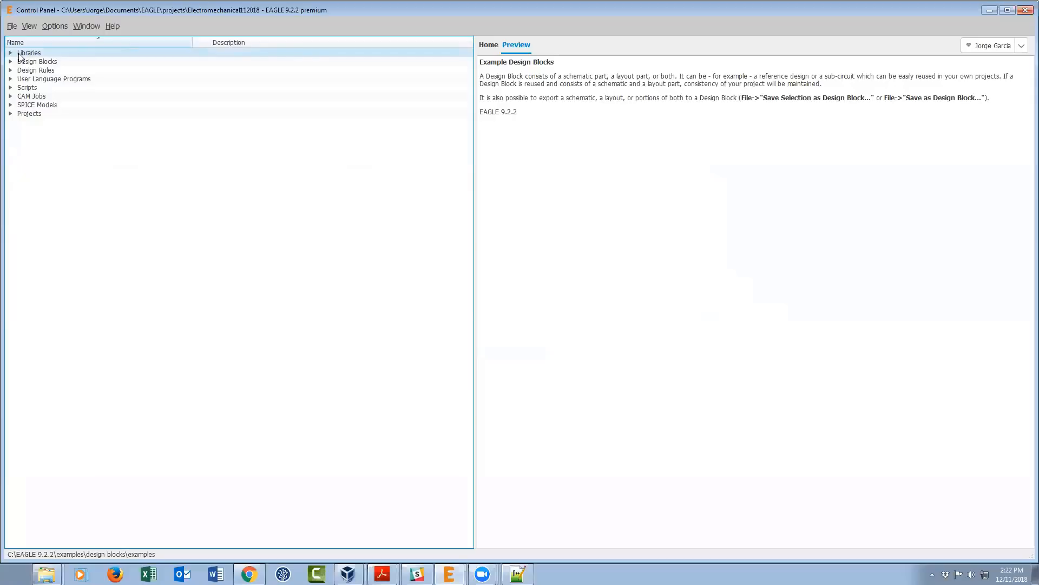
# - View the General Help page and close the help window
pyautogui.click(113, 26)
pyautogui.click(143, 44)
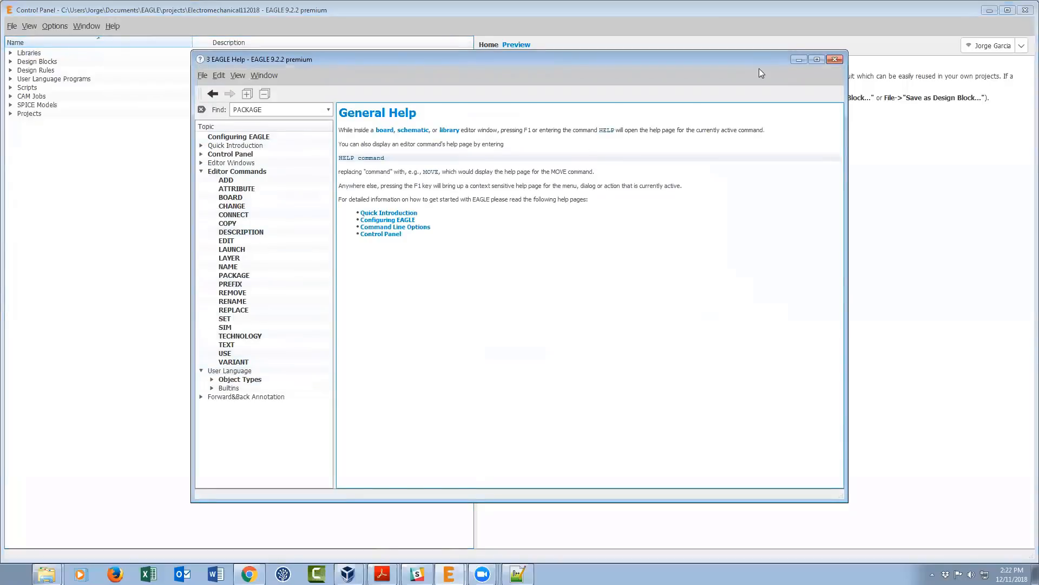
pyautogui.click(835, 61)
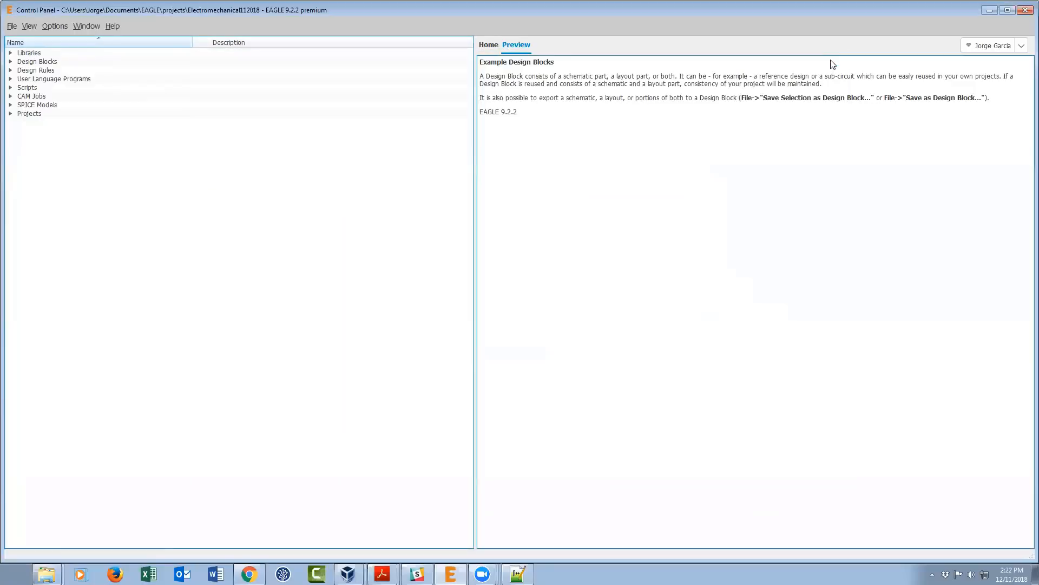
# - Look through the example ULP files under User Language Programs and collapse that category
pyautogui.click(13, 79)
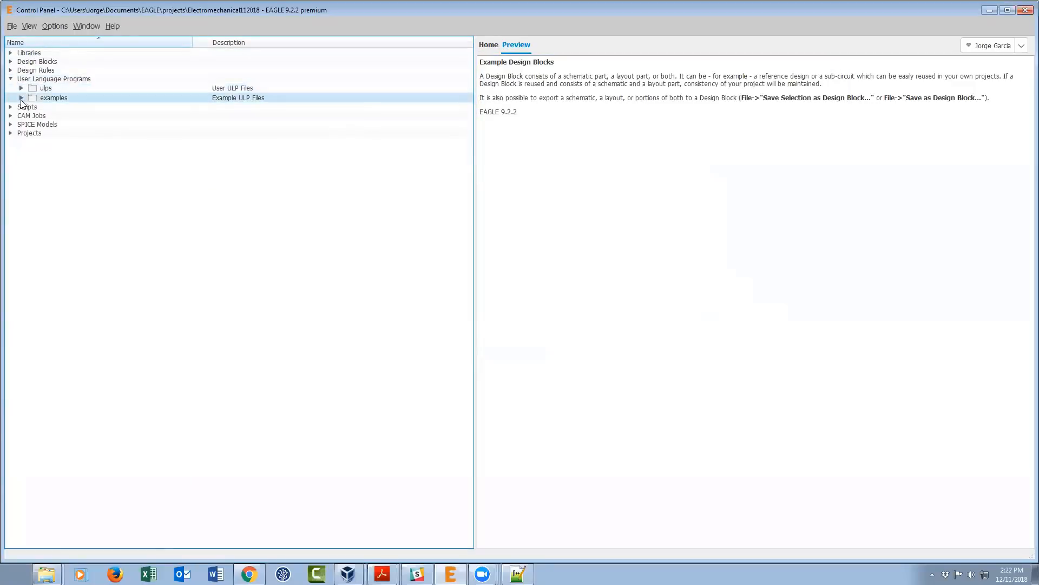
pyautogui.click(21, 97)
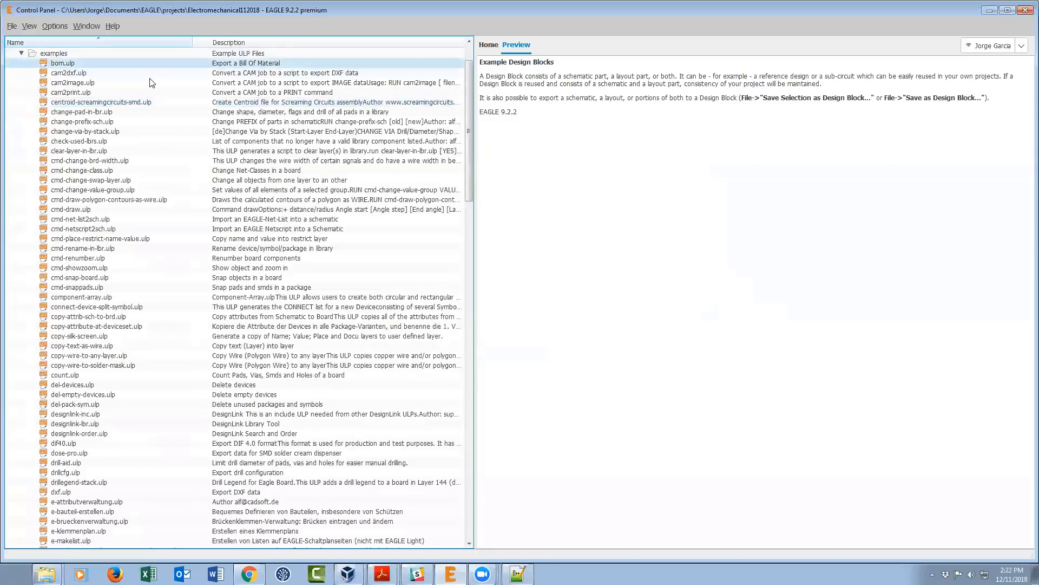
pyautogui.scroll(-5, 99, 224)
pyautogui.scroll(5, 99, 223)
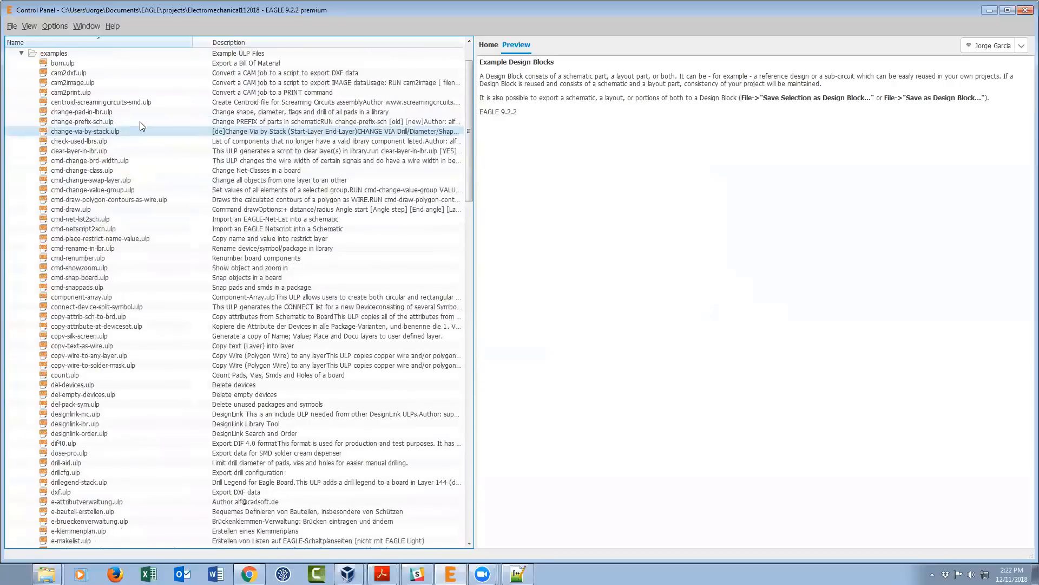
pyautogui.scroll(2, 142, 125)
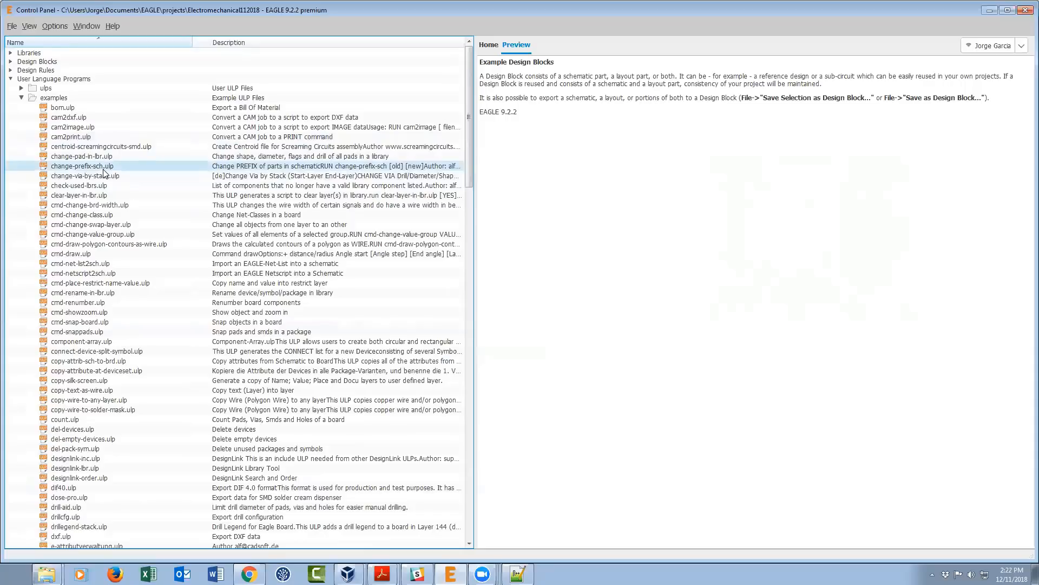
pyautogui.click(10, 78)
# - Expand the Scripts category and preview the description of eagle.scr in the user scripts folder
pyautogui.click(11, 87)
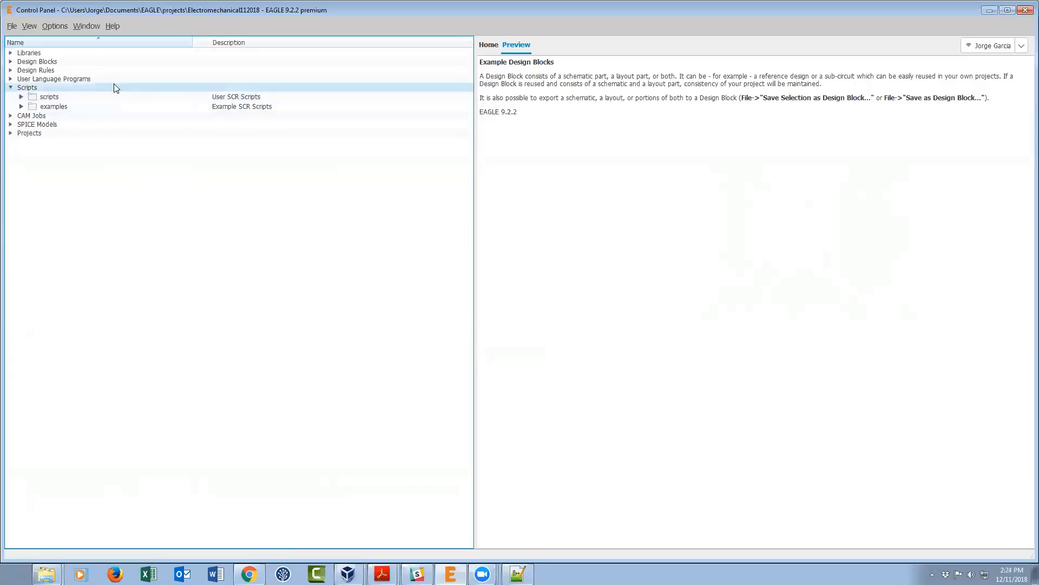
pyautogui.click(22, 97)
pyautogui.click(69, 107)
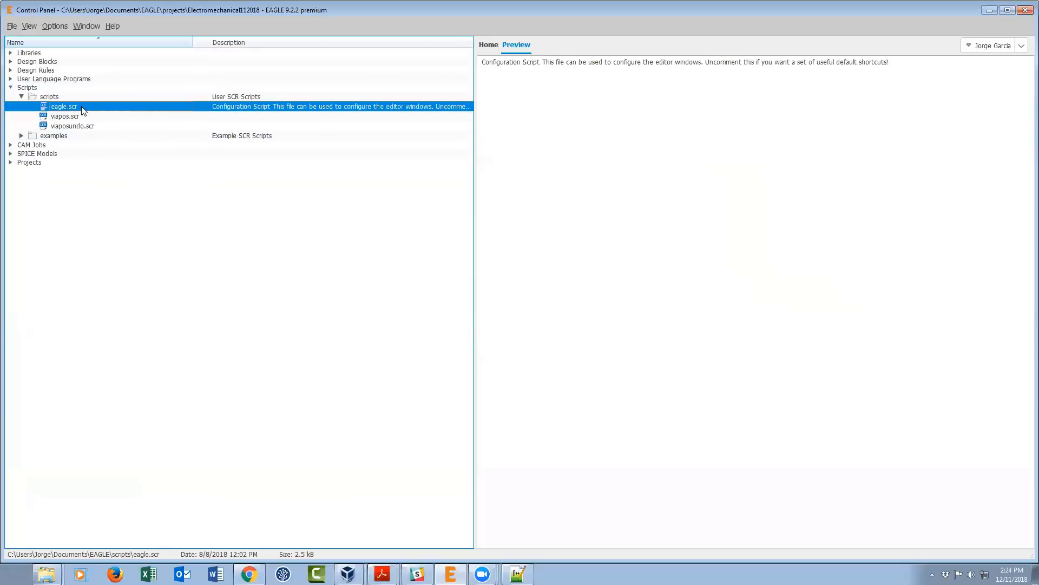
pyautogui.click(21, 96)
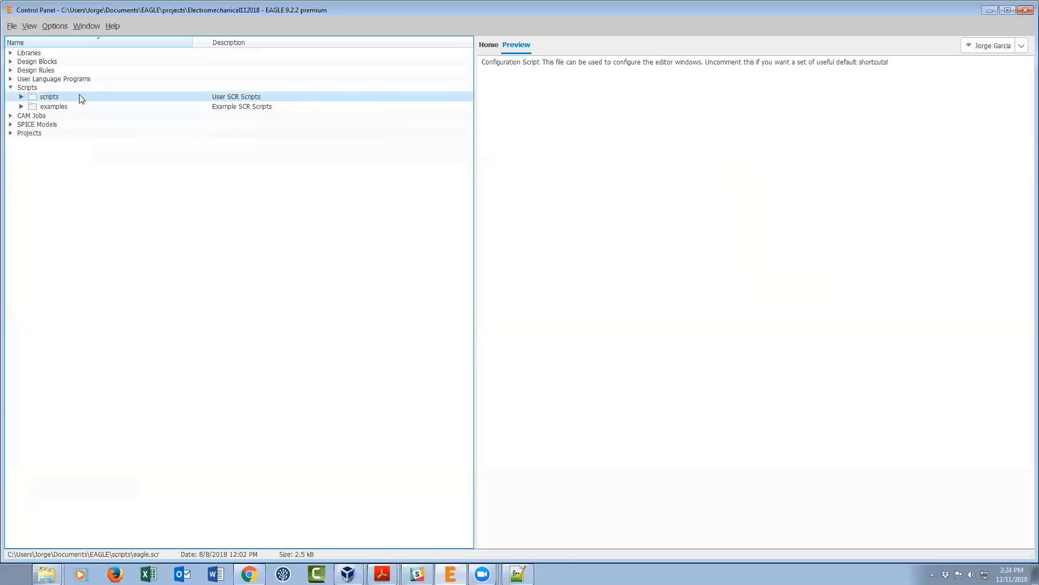
pyautogui.click(21, 96)
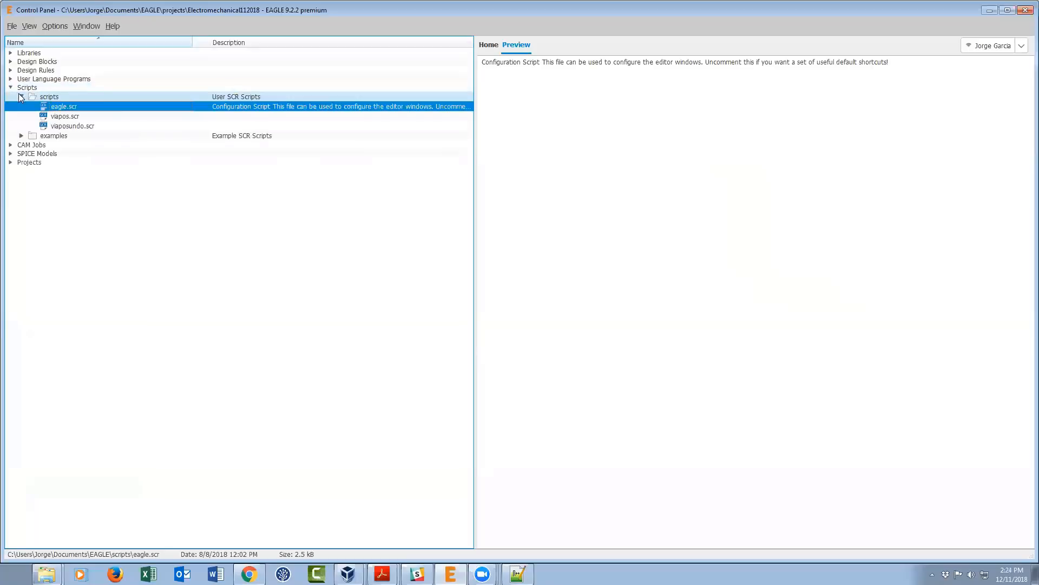
# - Look through the example SCR scripts and collapse the Scripts category
pyautogui.click(21, 97)
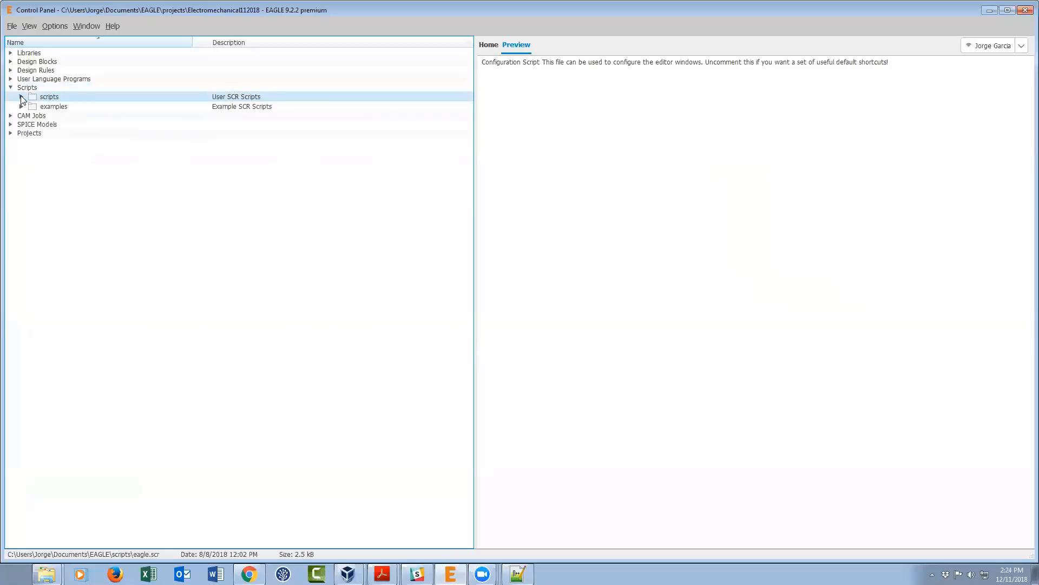
pyautogui.click(21, 106)
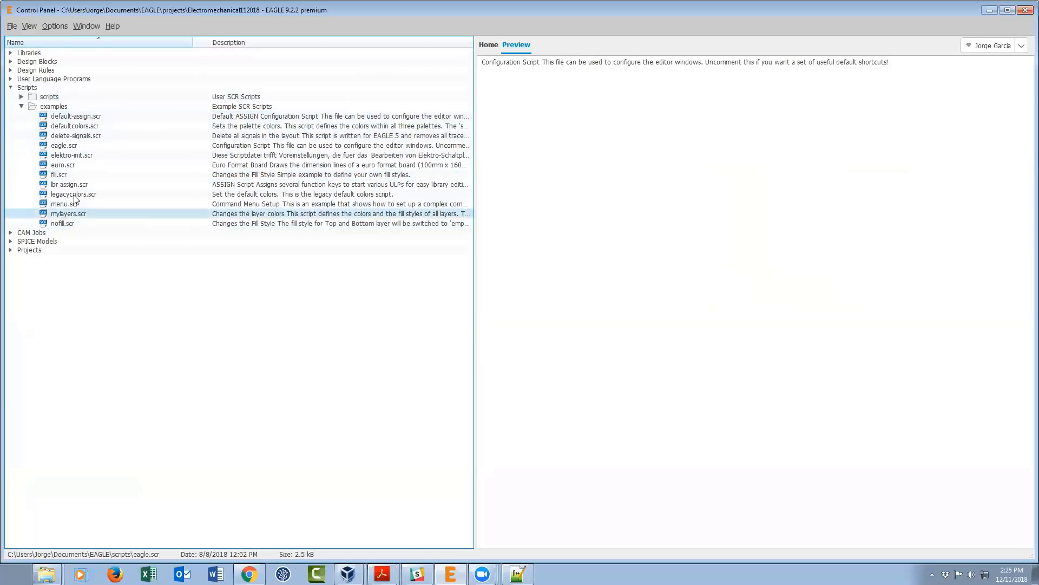
pyautogui.click(22, 106)
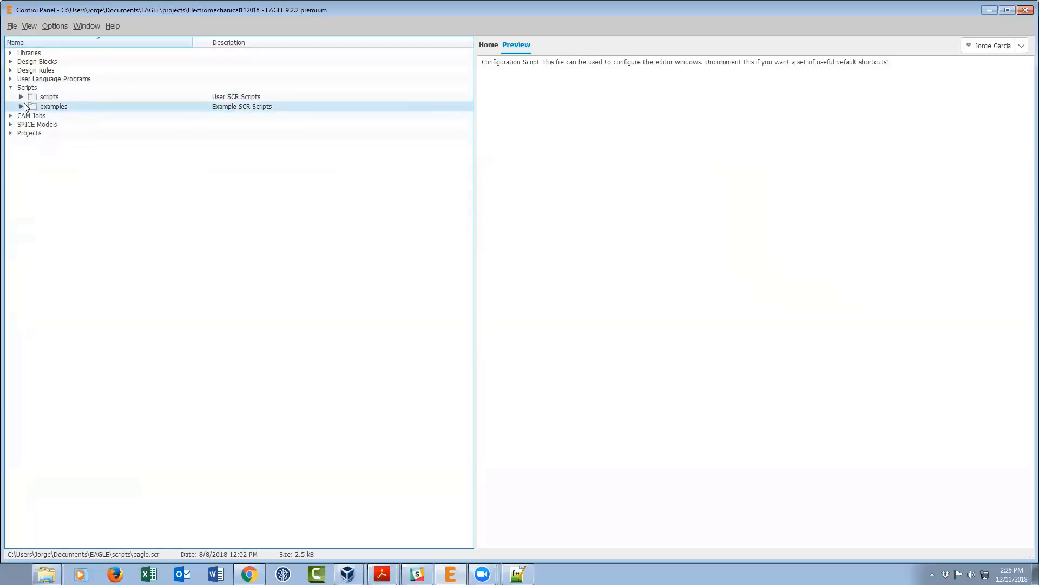
pyautogui.click(10, 88)
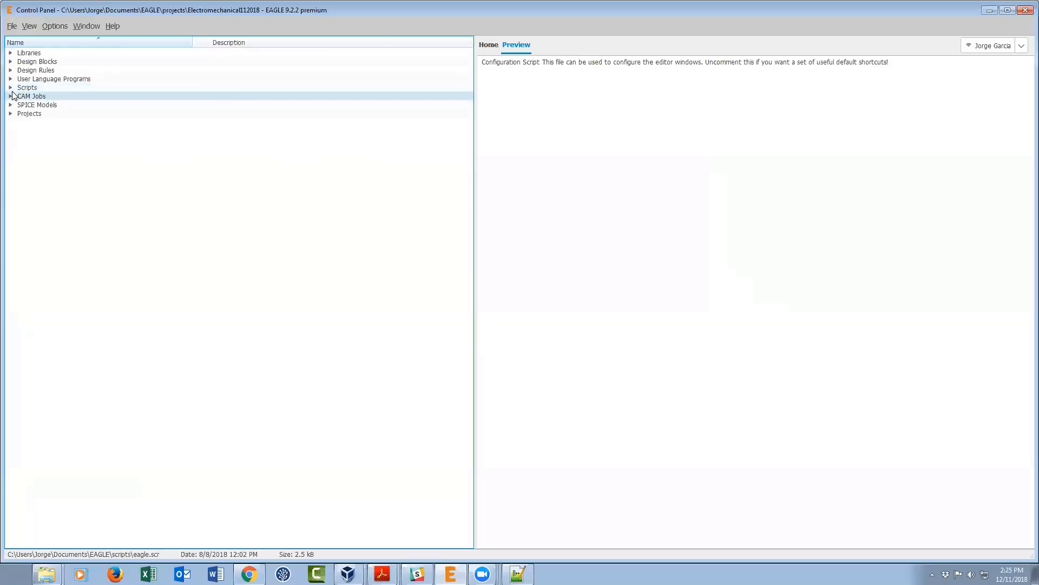
# - Examine the user and example CAM jobs and the SPICE Models folders, collapsing both categories
pyautogui.click(10, 96)
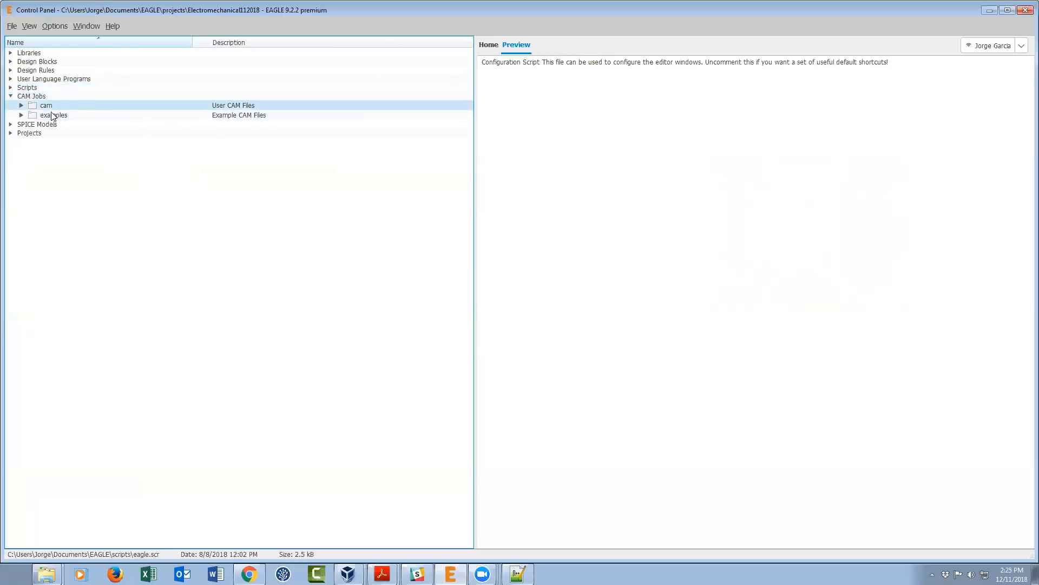
pyautogui.click(23, 105)
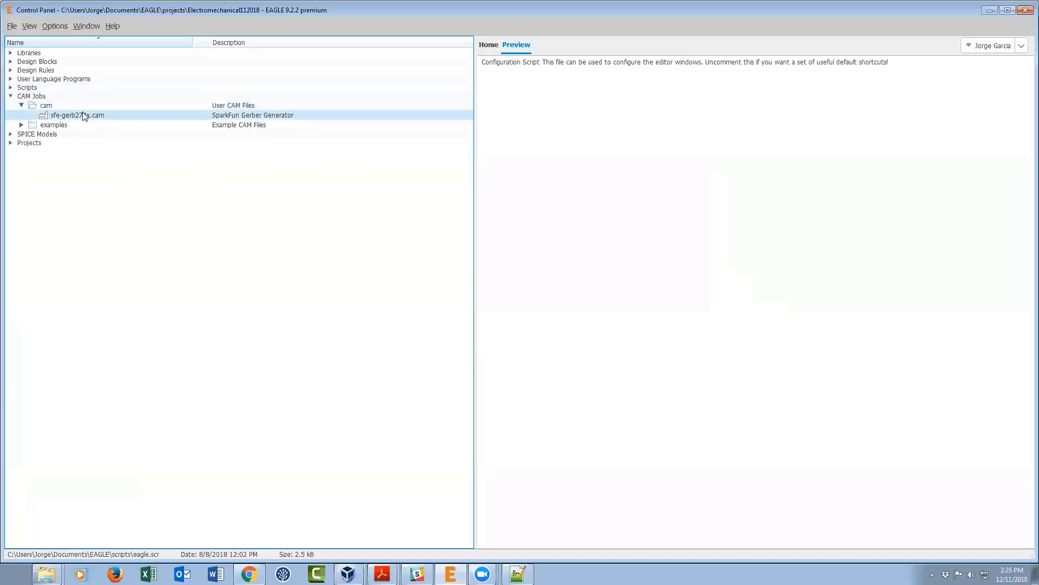
pyautogui.click(22, 105)
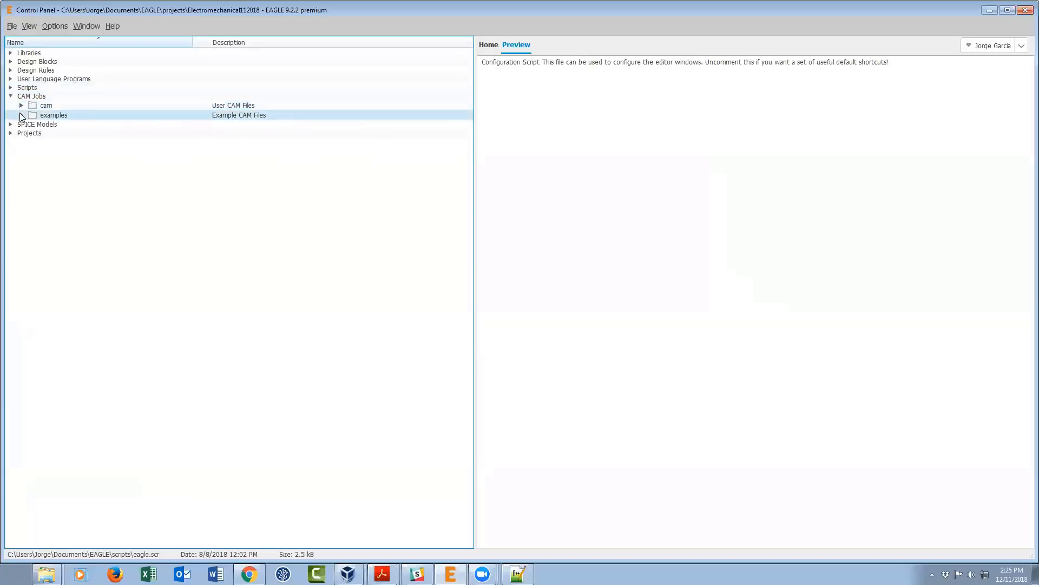
pyautogui.click(21, 114)
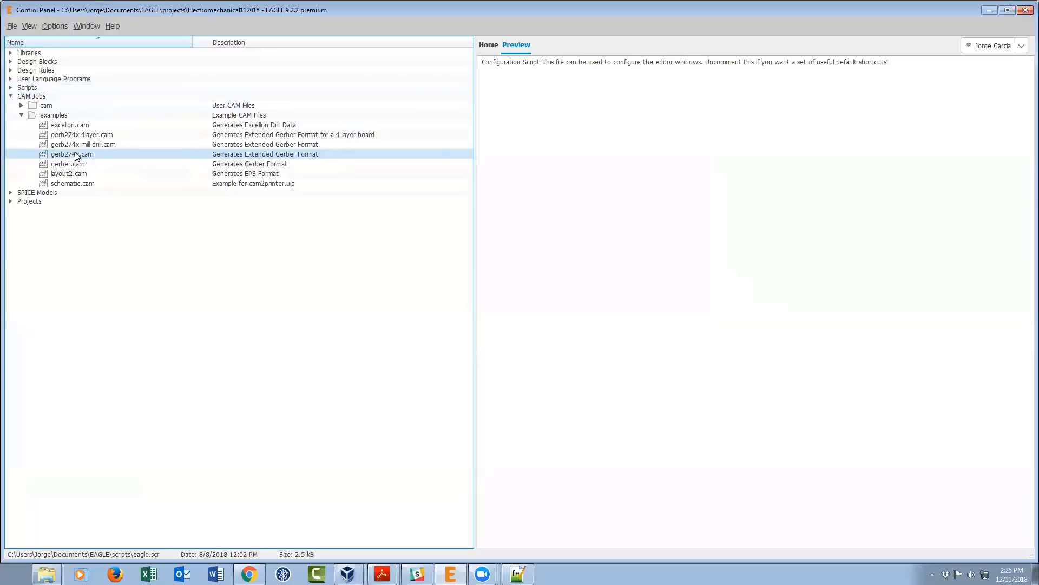
pyautogui.click(22, 115)
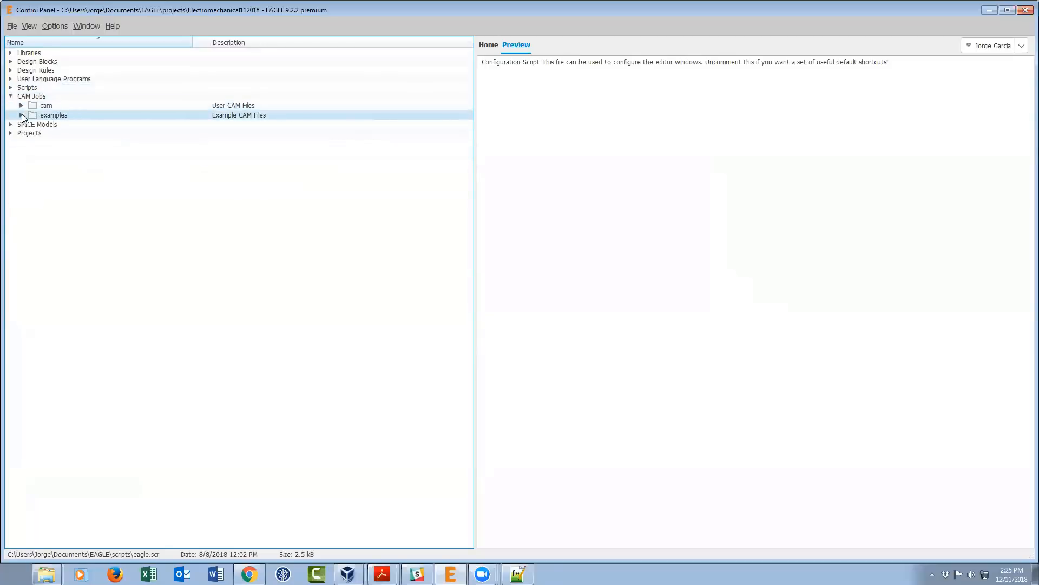
pyautogui.click(10, 96)
pyautogui.click(11, 104)
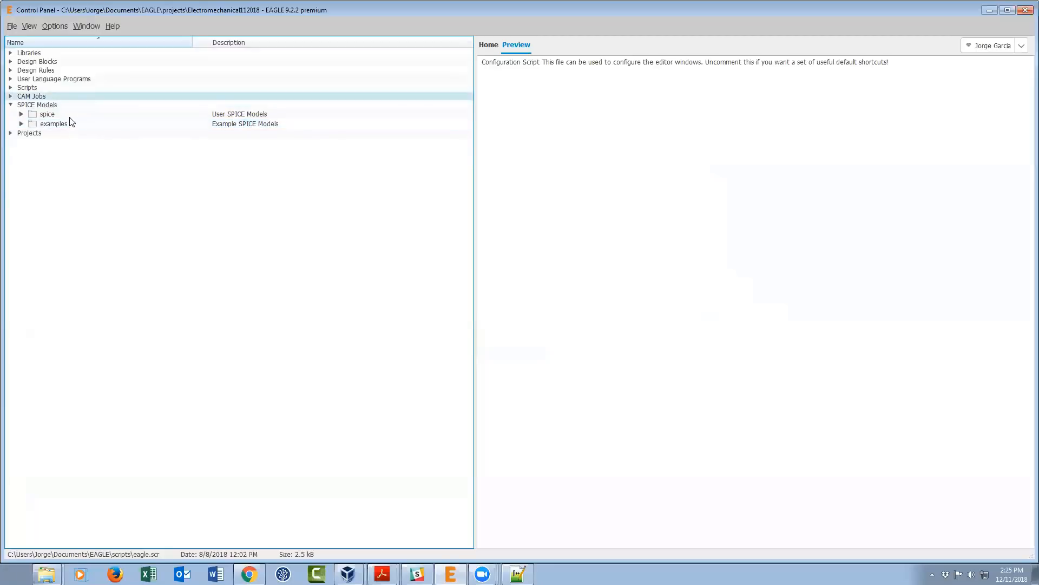
pyautogui.click(11, 105)
# - Browse the Projects category, looking through the EAGLE folder and the example projects, and collapse both folders
pyautogui.click(10, 112)
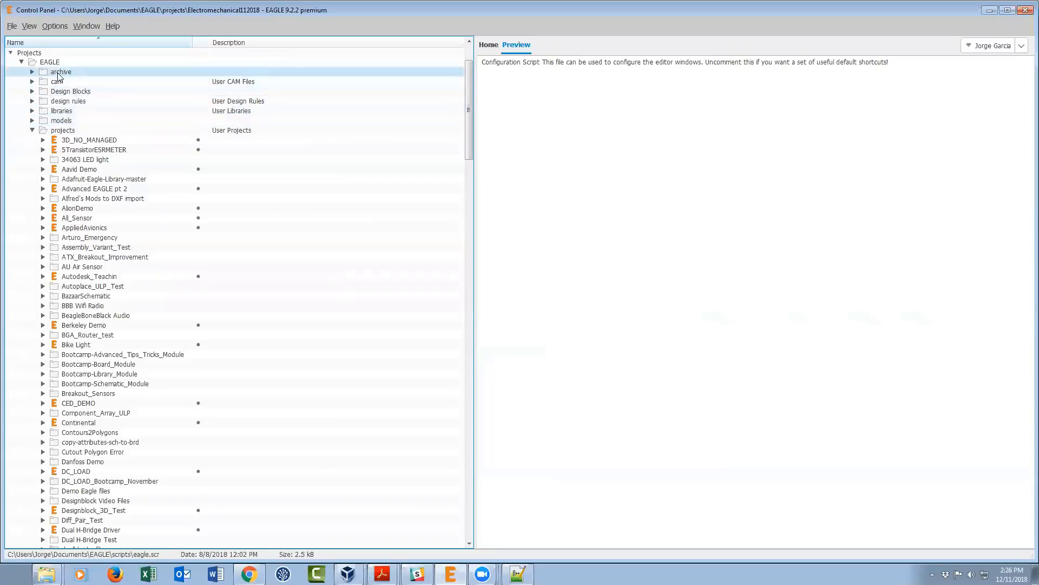
pyautogui.scroll(-5, 27, 107)
pyautogui.scroll(6, 21, 95)
pyautogui.click(20, 88)
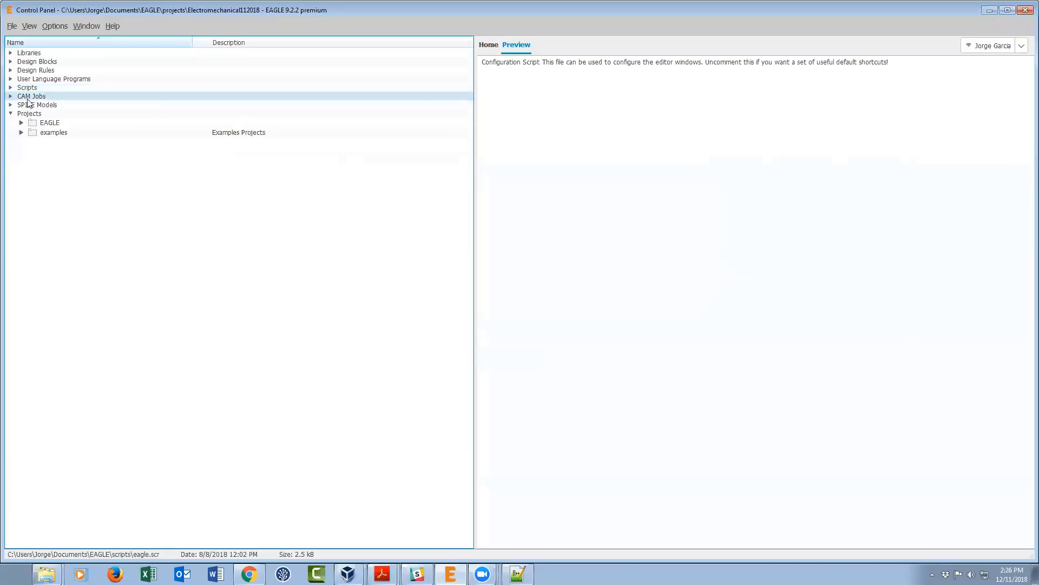
pyautogui.click(22, 133)
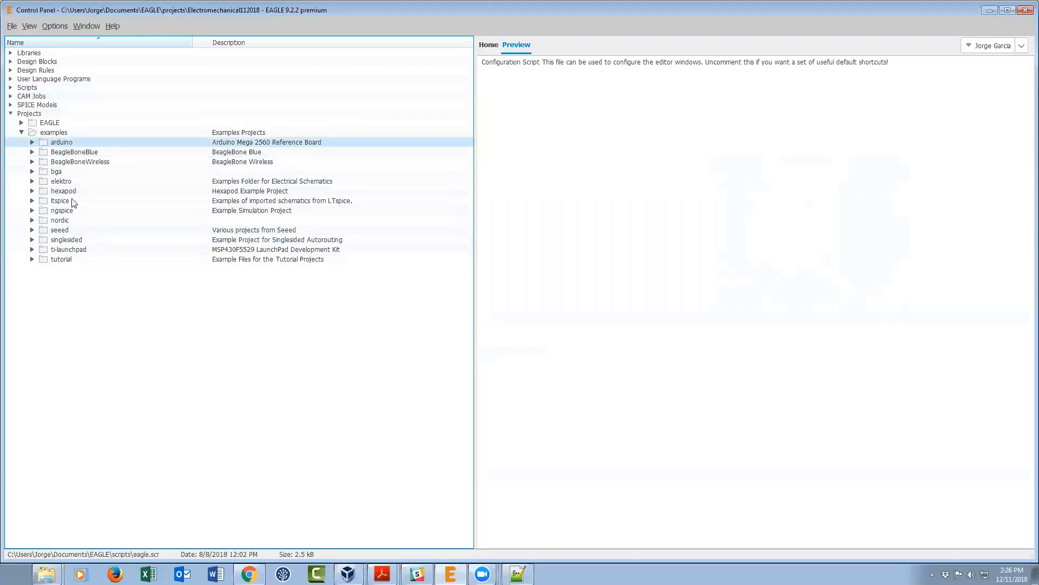
pyautogui.click(22, 132)
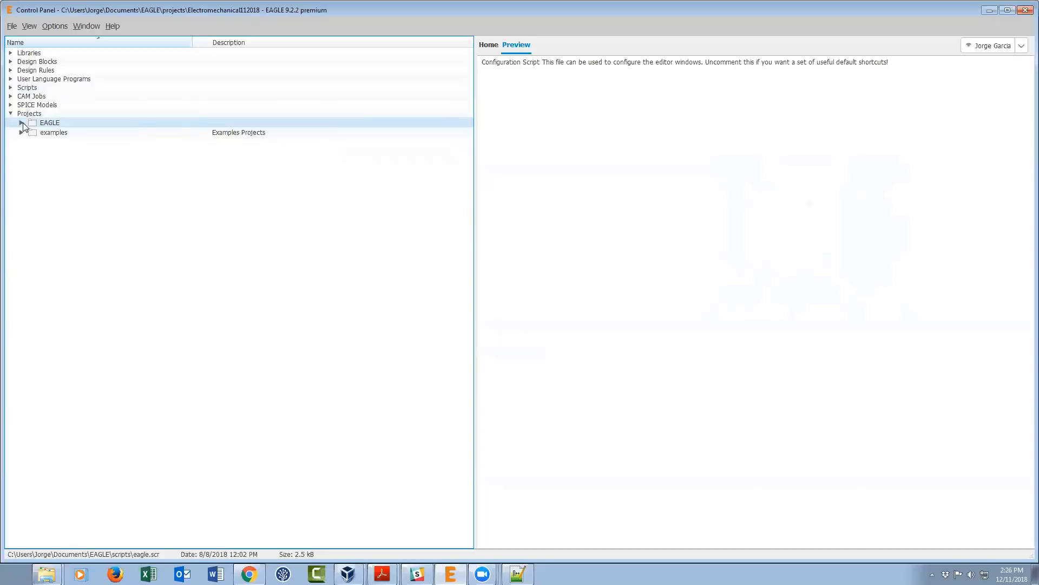
# - Create a new project named GettingStarted12112018 in the user projects folder inside the EAGLE folder
pyautogui.click(22, 123)
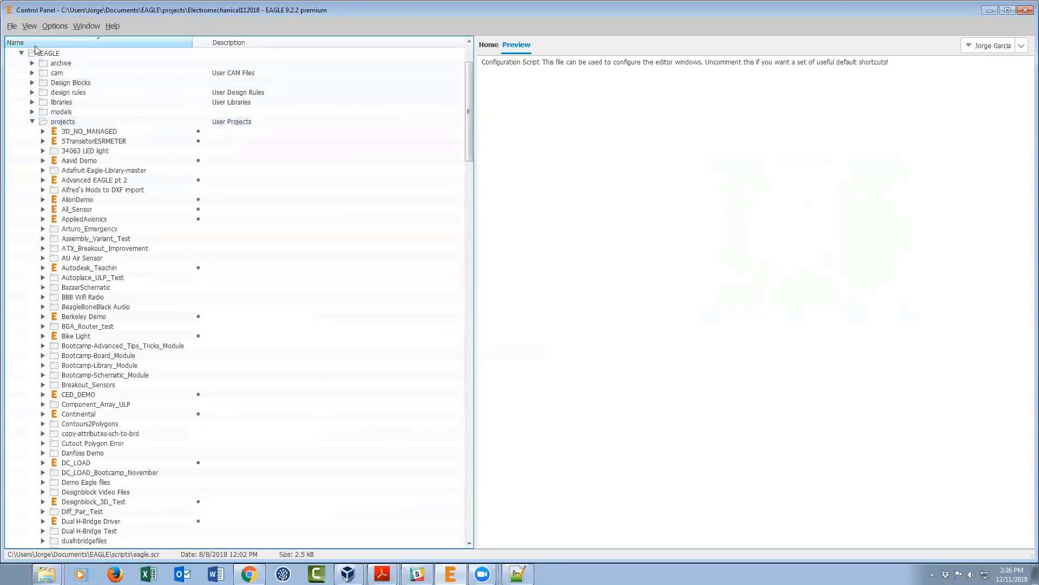
pyautogui.click(68, 122)
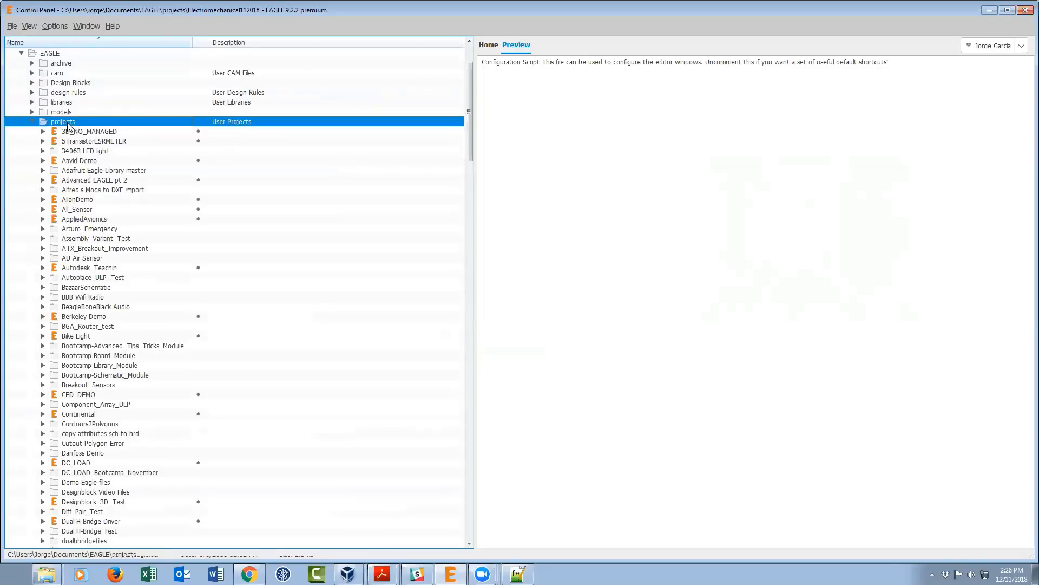
pyautogui.rightClick(68, 123)
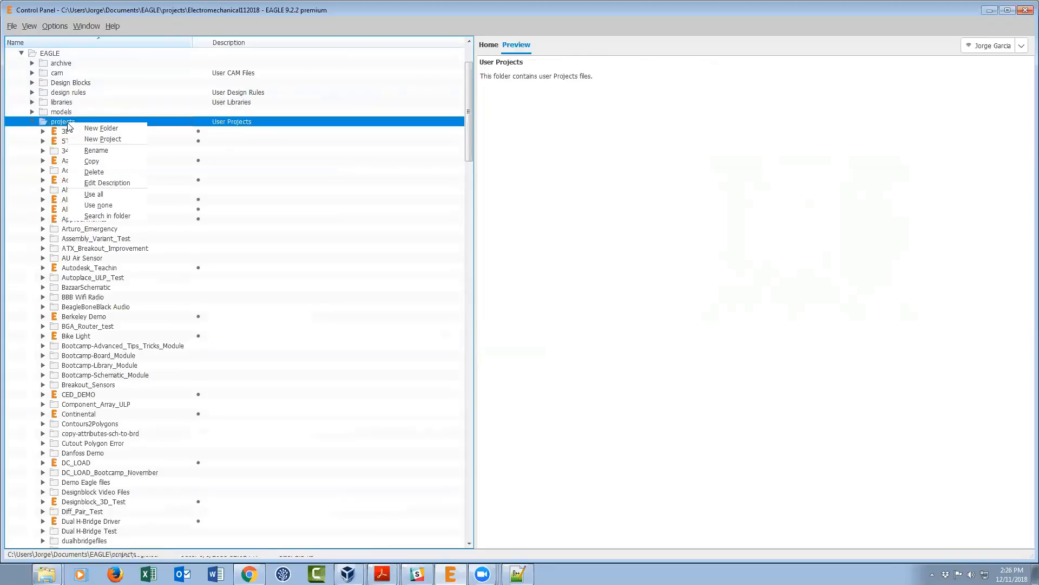
pyautogui.click(103, 139)
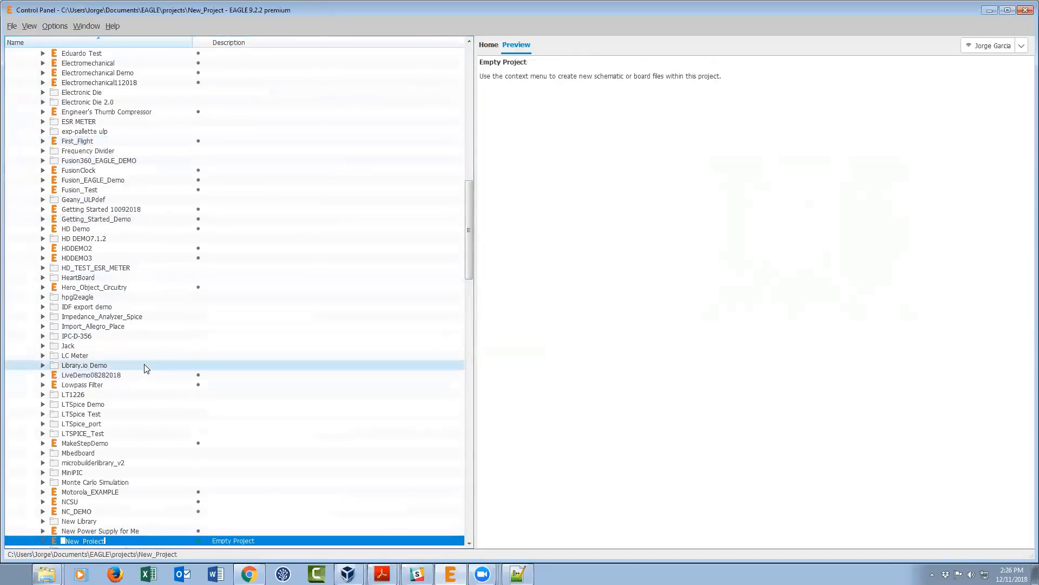
pyautogui.write('Getting')
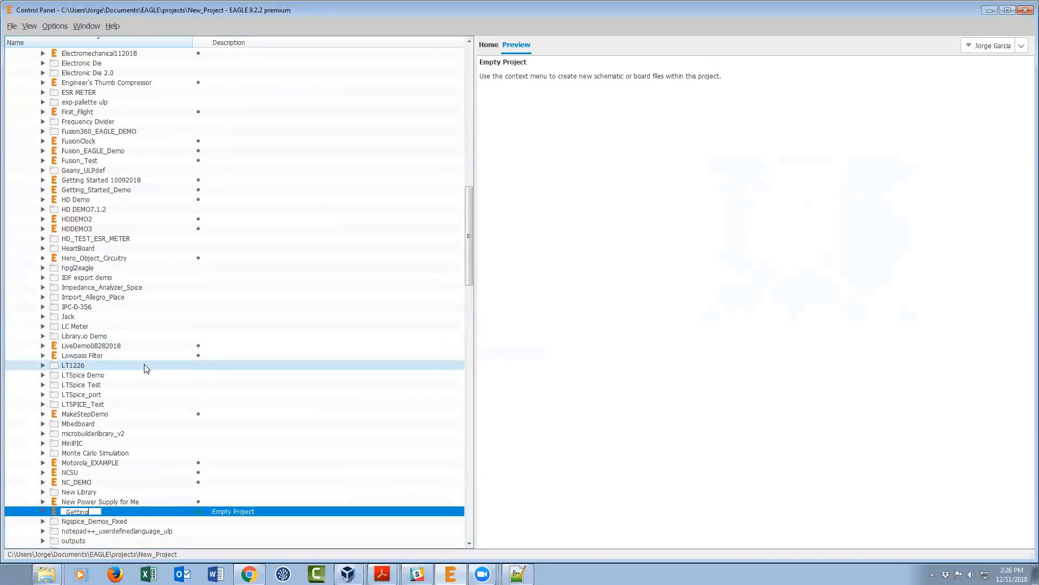
pyautogui.write('Started12112018')
pyautogui.press('Return')
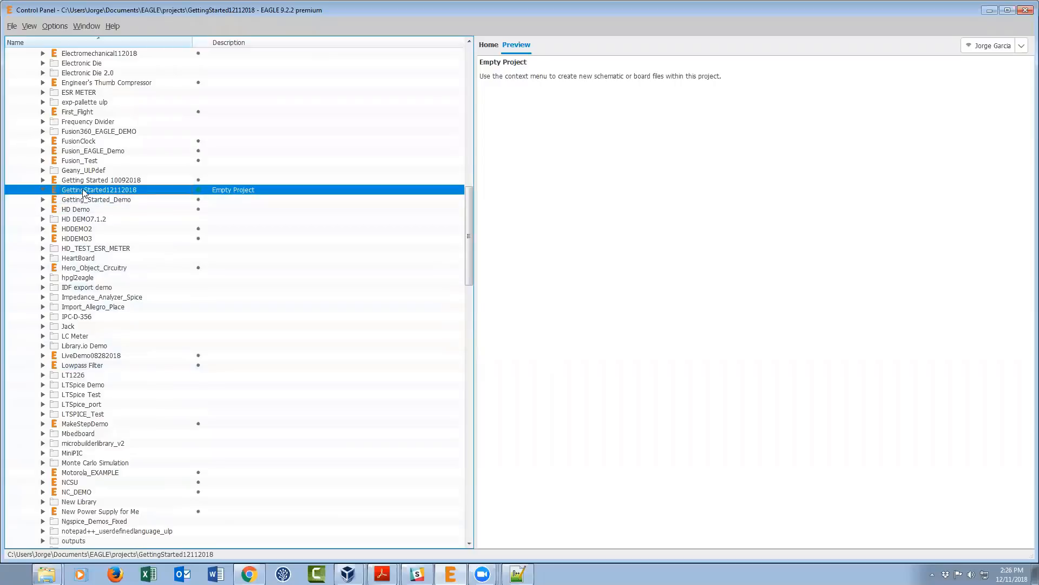
# - Create a new schematic in the GettingStarted12112018 project
pyautogui.click(187, 178)
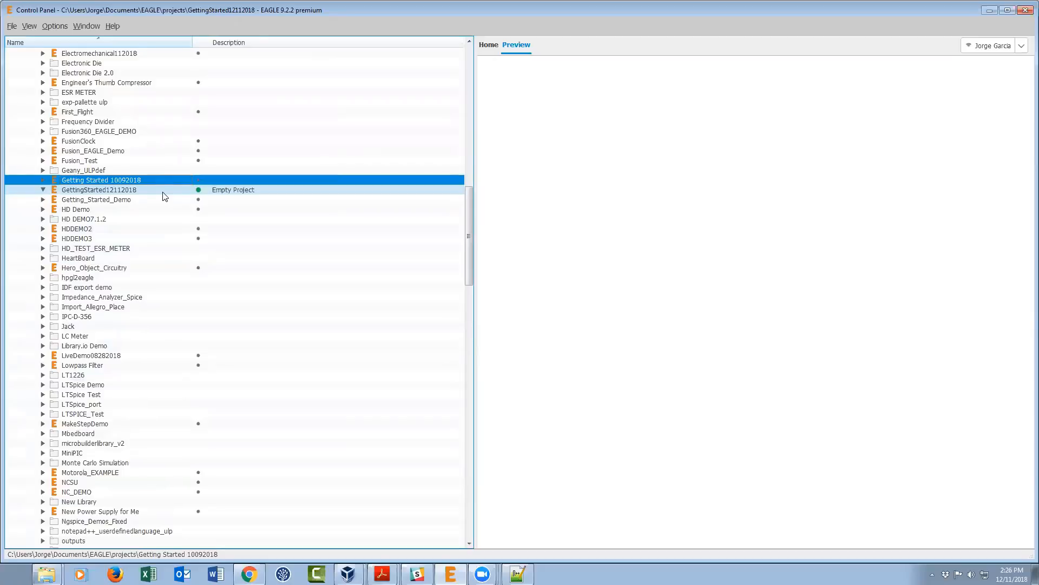
pyautogui.rightClick(117, 192)
pyautogui.moveTo(157, 206)
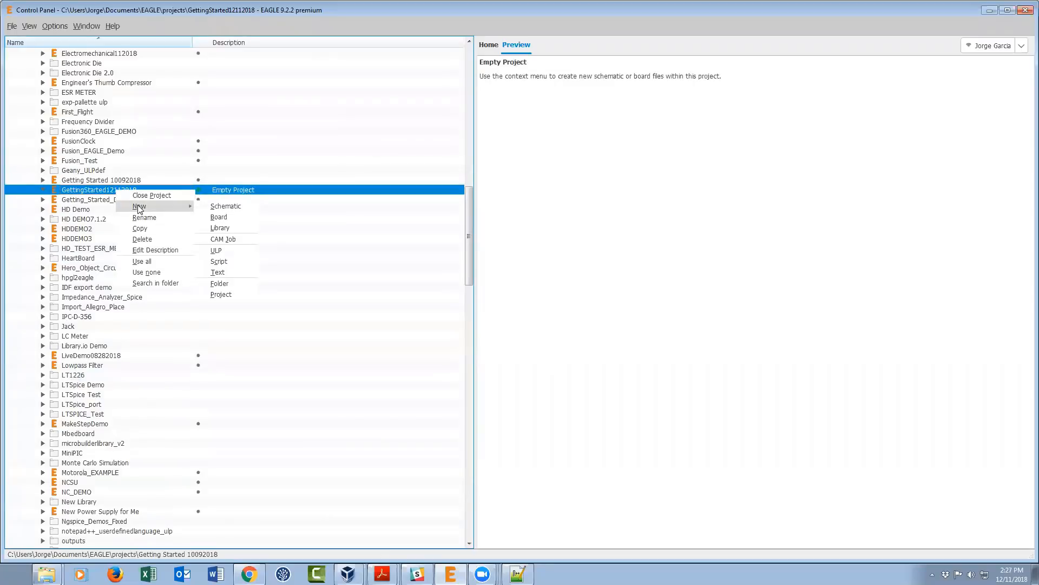
pyautogui.click(225, 206)
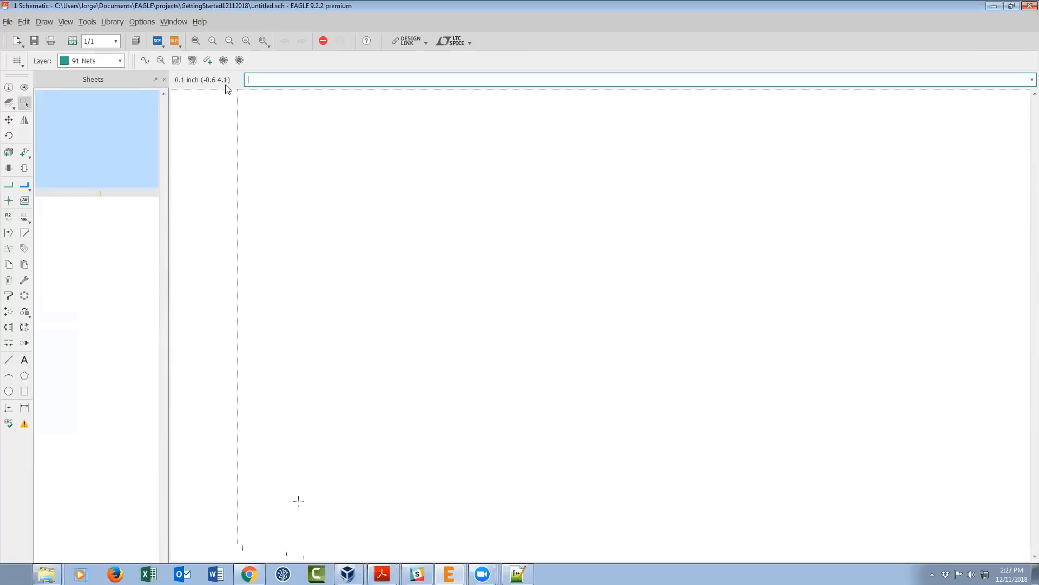
# - Try mm as the schematic grid unit, return it to inch with a size of 0.1, and accept the grid settings
pyautogui.click(16, 62)
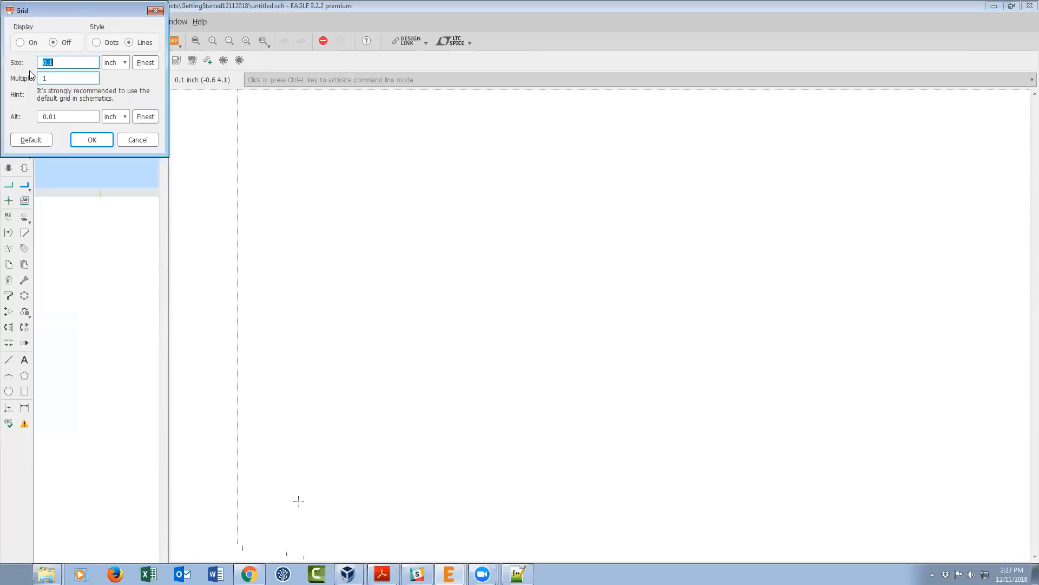
pyautogui.click(125, 63)
pyautogui.click(124, 81)
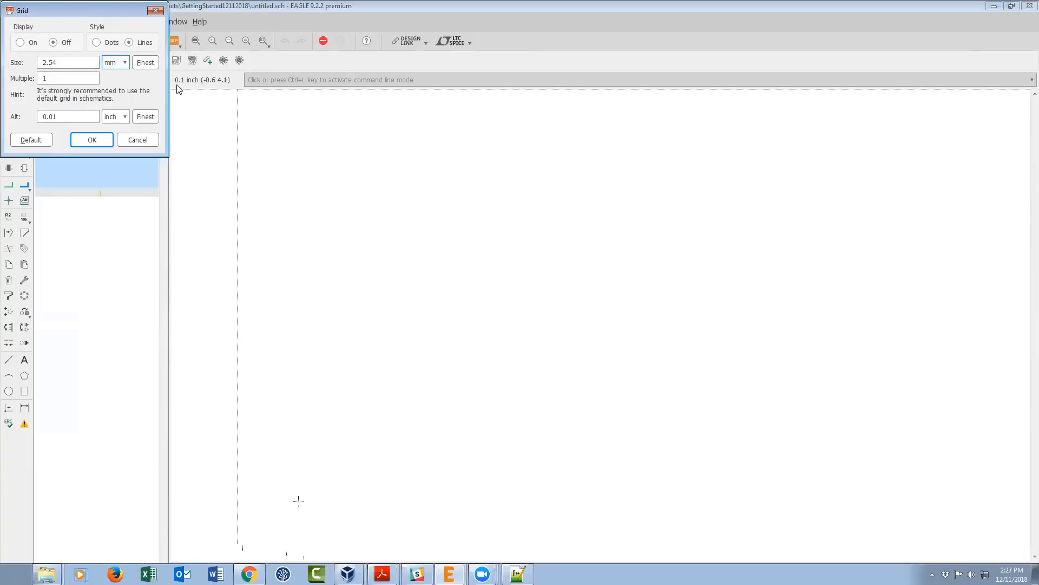
pyautogui.click(65, 63)
pyautogui.click(124, 63)
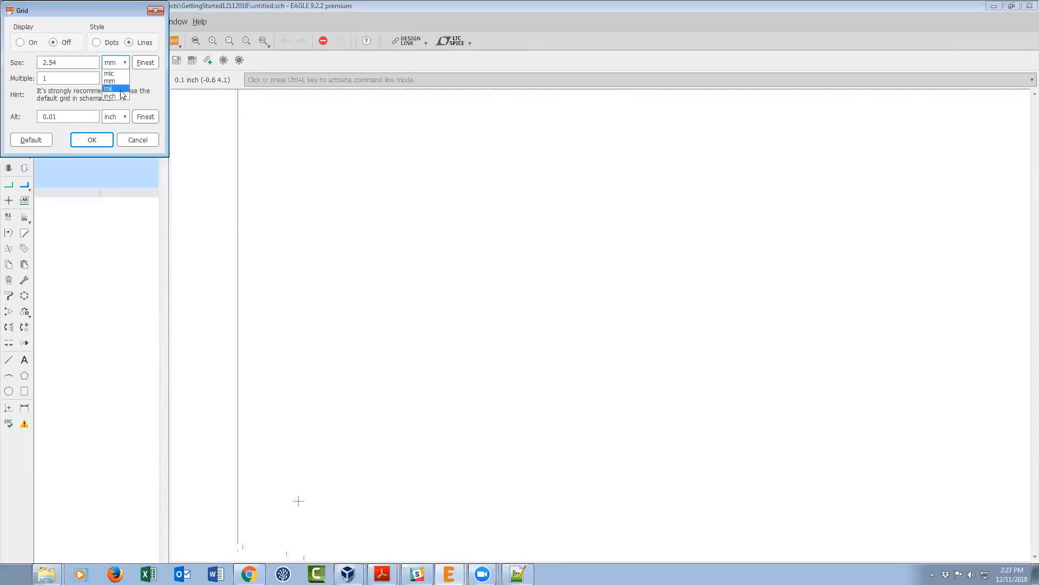
pyautogui.click(123, 95)
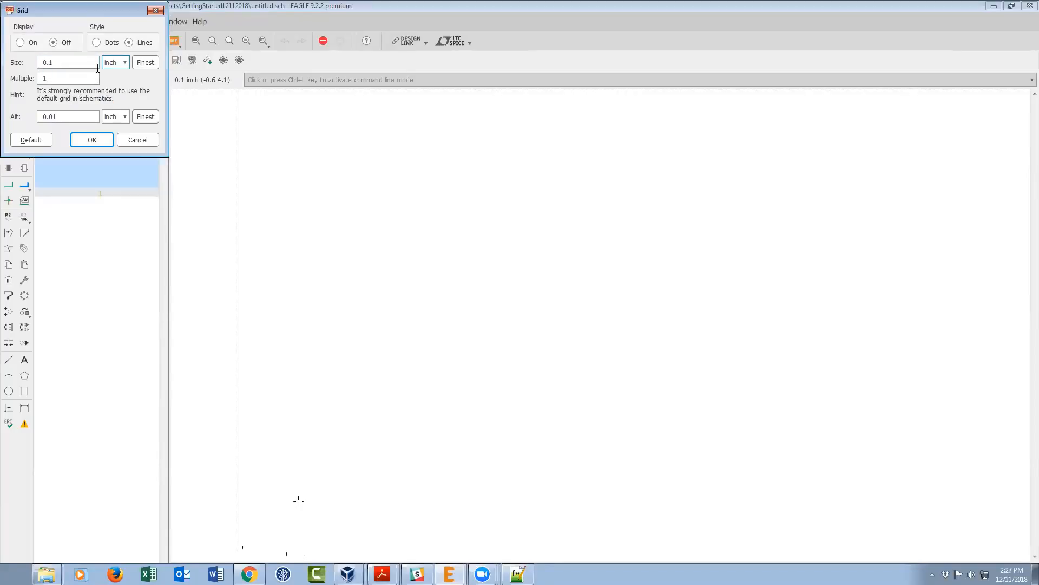
pyautogui.click(89, 140)
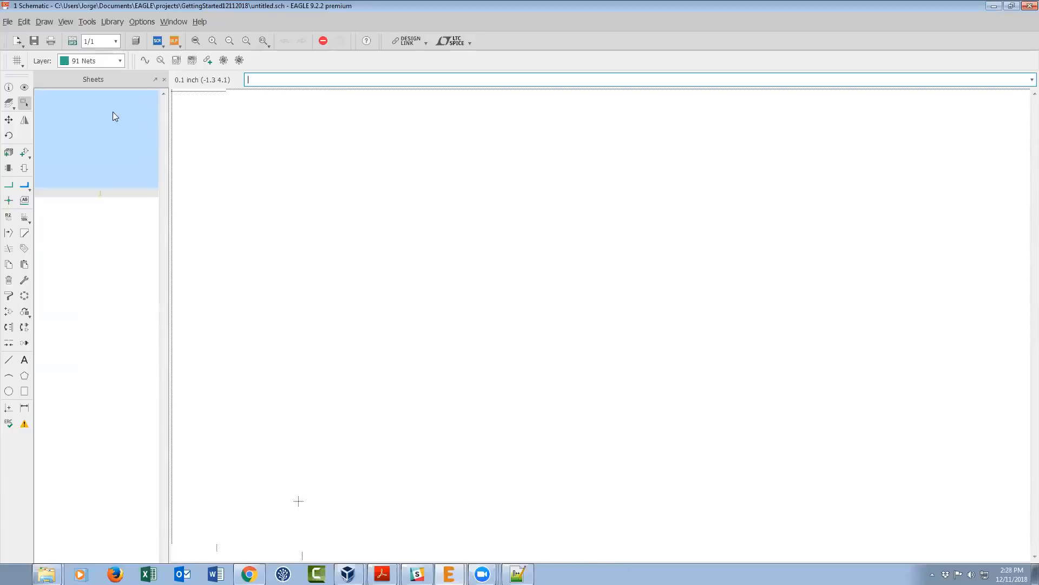
pyautogui.click(26, 152)
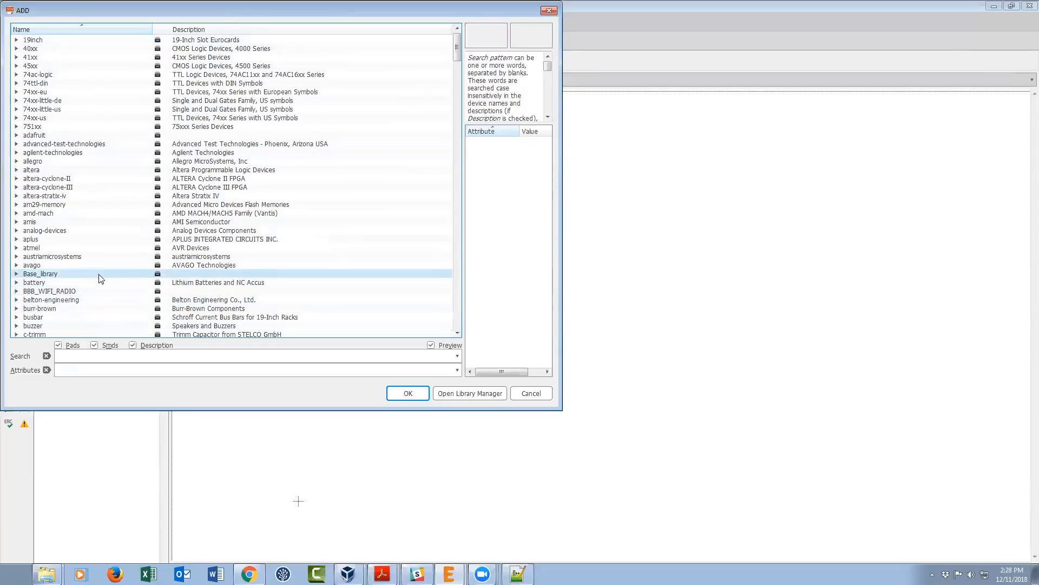
pyautogui.click(530, 393)
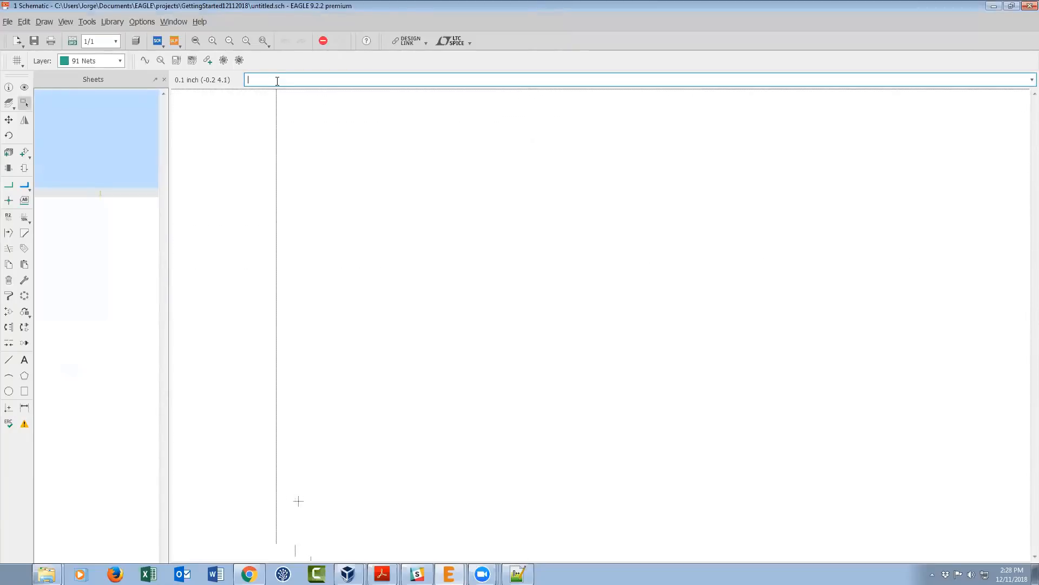
pyautogui.write('USE *')
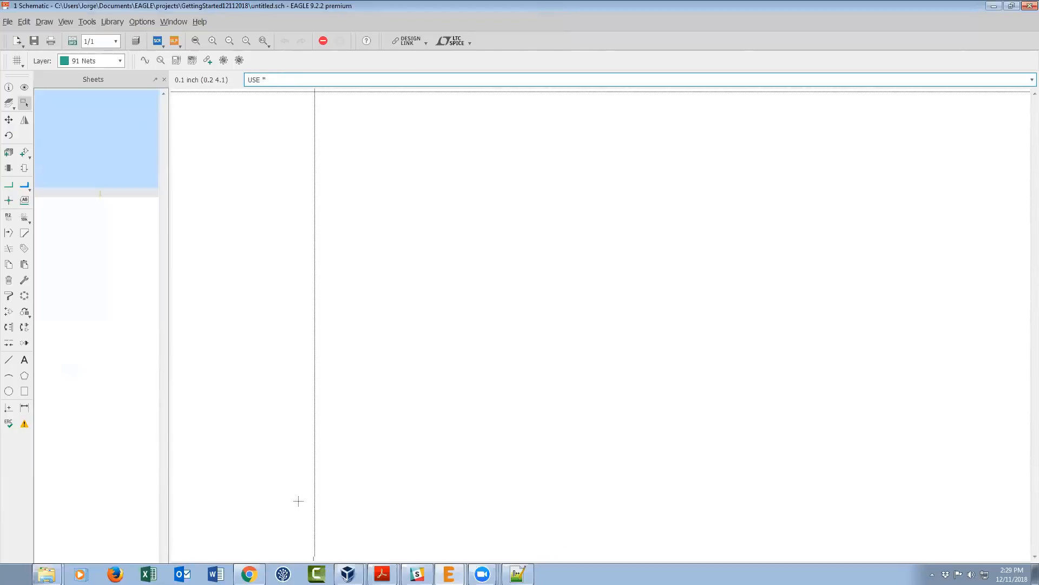
pyautogui.press('BackSpace')
pyautogui.press('BackSpace')
pyautogui.press('BackSpace')
pyautogui.press('BackSpace')
pyautogui.press('BackSpace')
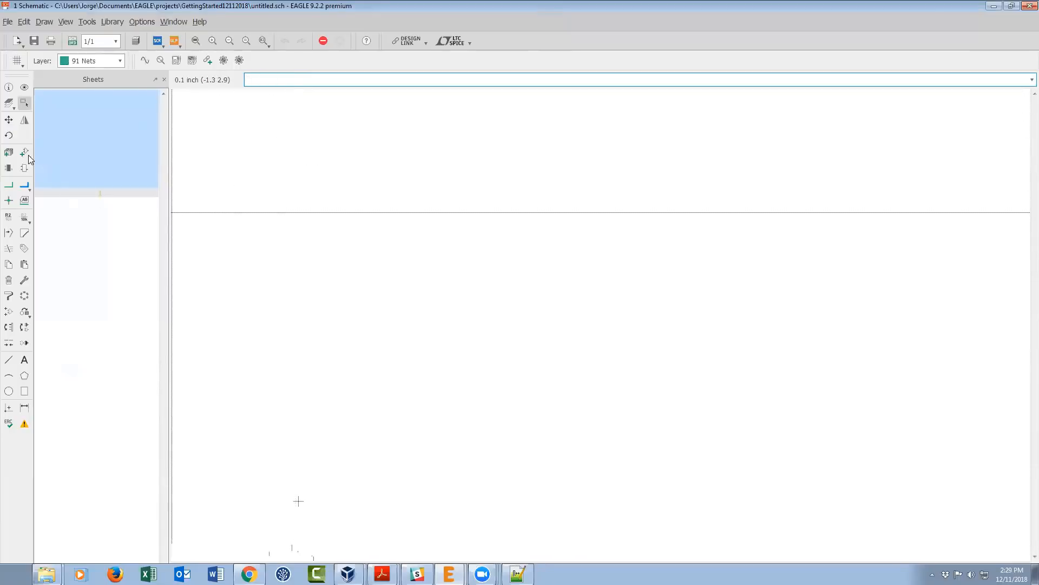
# - Start adding a part to the schematic and search the libraries for LM555
pyautogui.click(25, 153)
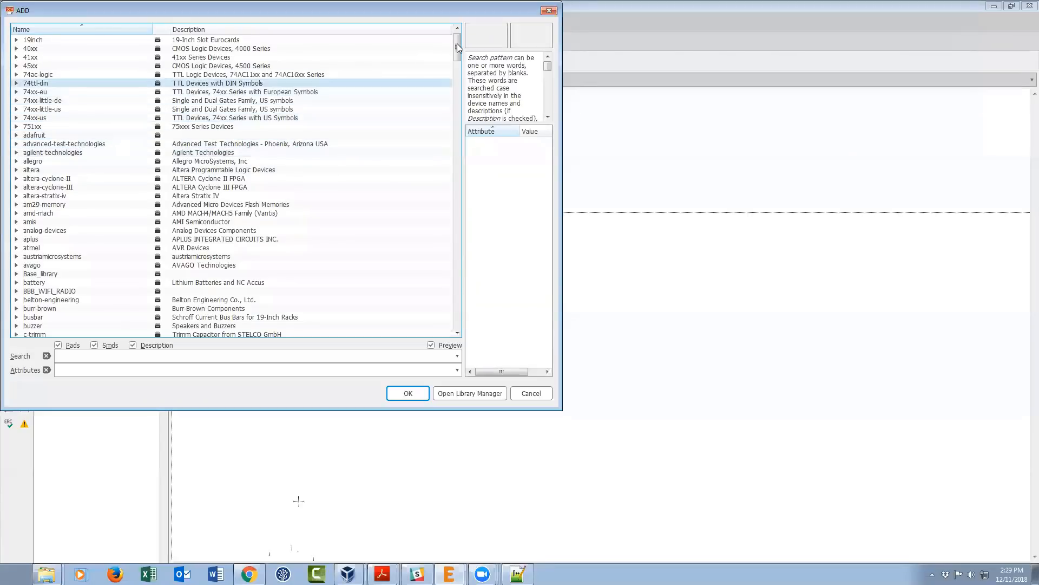
pyautogui.moveTo(458, 45)
pyautogui.mouseDown()
pyautogui.moveTo(454, 243)
pyautogui.moveTo(458, 33)
pyautogui.mouseUp()
pyautogui.click(117, 355)
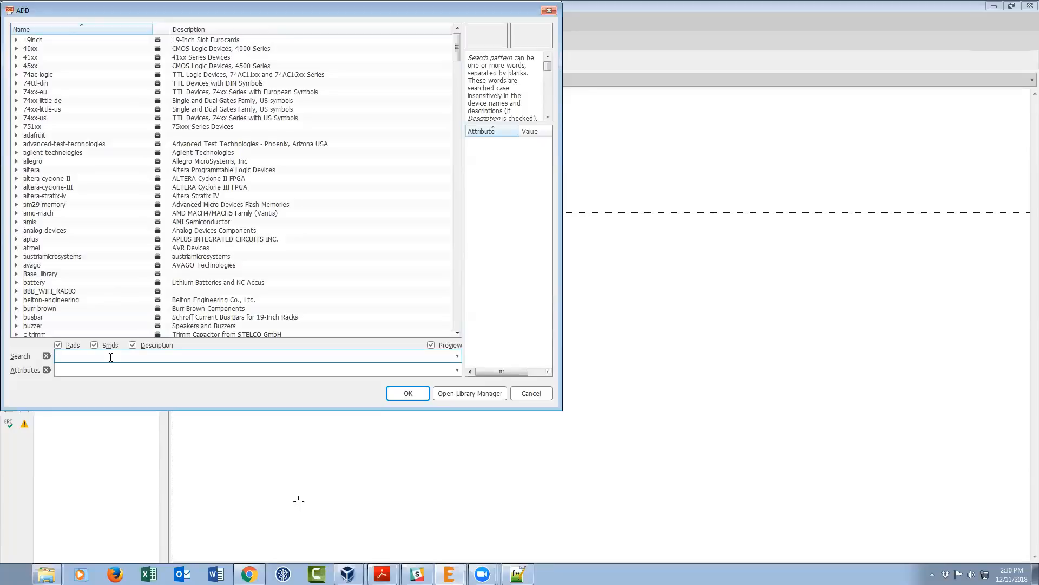
pyautogui.write('LM555')
pyautogui.press('Return')
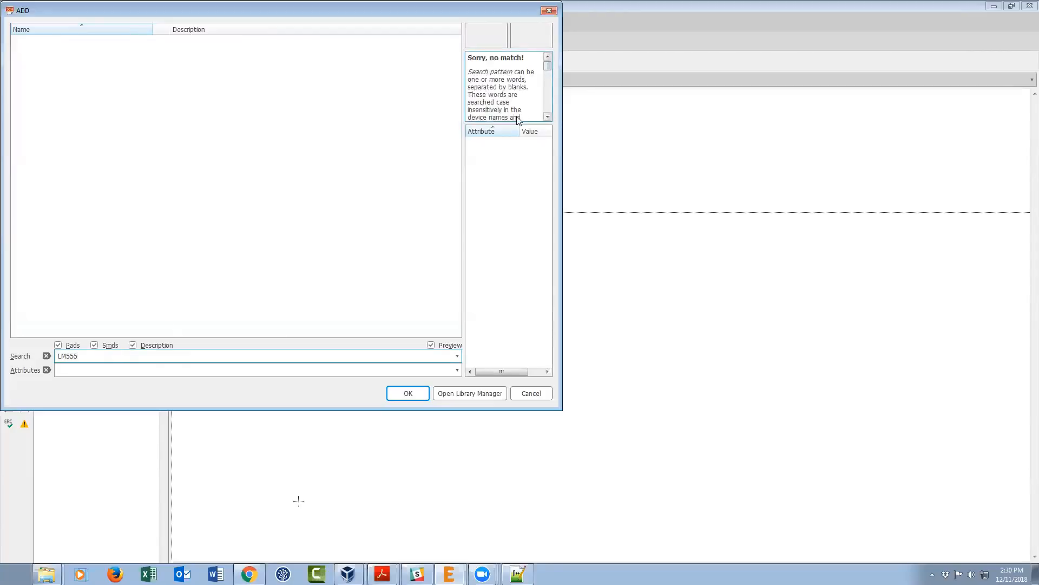
# - Widen the part-adding dialog and enlarge its preview area, then look at the search pattern help
pyautogui.moveTo(523, 179); pyautogui.dragTo(637, 222)
pyautogui.moveTo(575, 48); pyautogui.dragTo(575, 121)
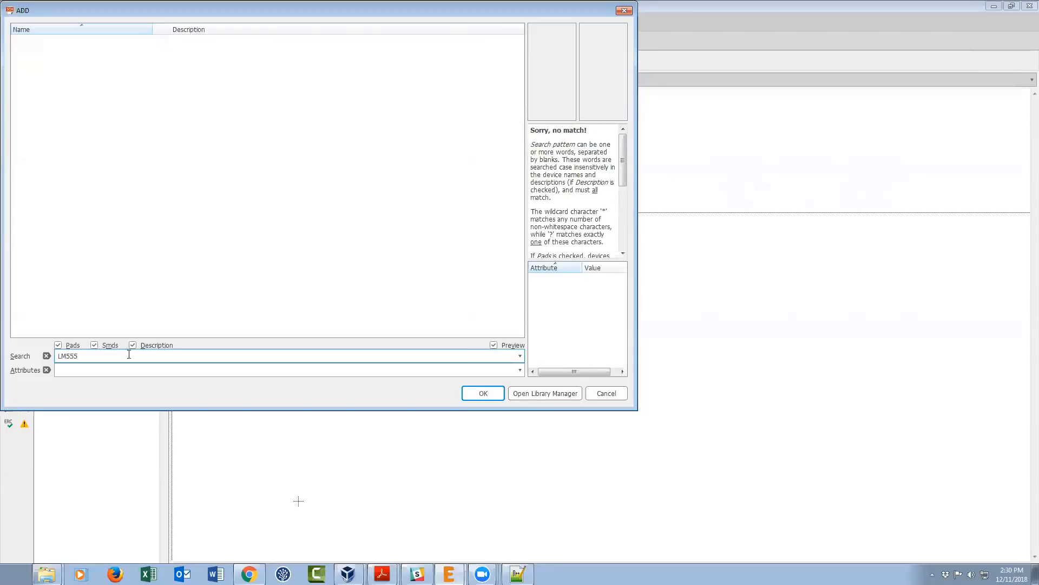
pyautogui.moveTo(624, 158)
pyautogui.mouseDown()
pyautogui.moveTo(624, 220)
pyautogui.moveTo(624, 162)
pyautogui.mouseUp()
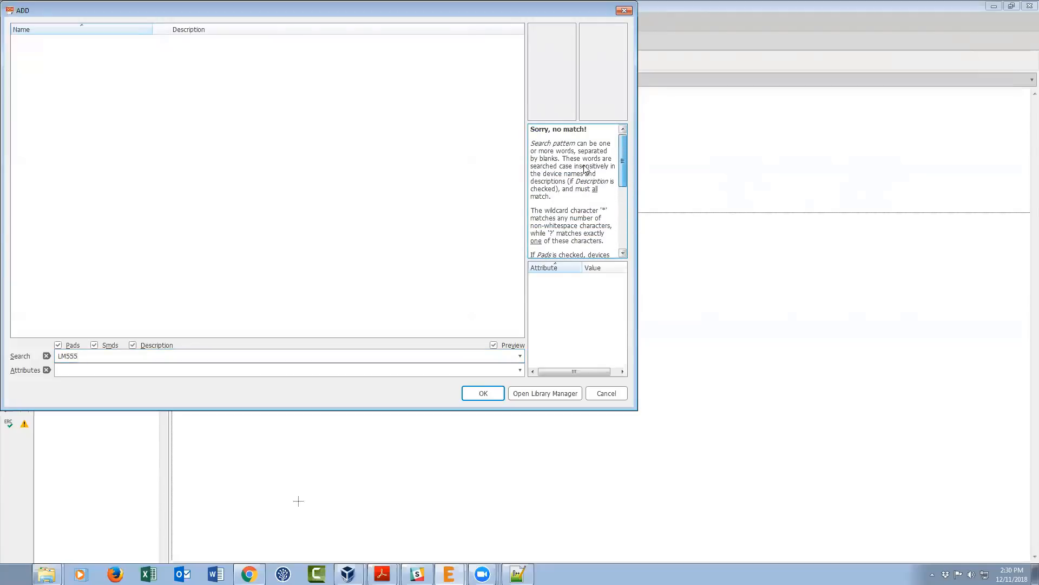
# - Search the libraries for LM555? with a single-character wildcard
pyautogui.click(163, 355)
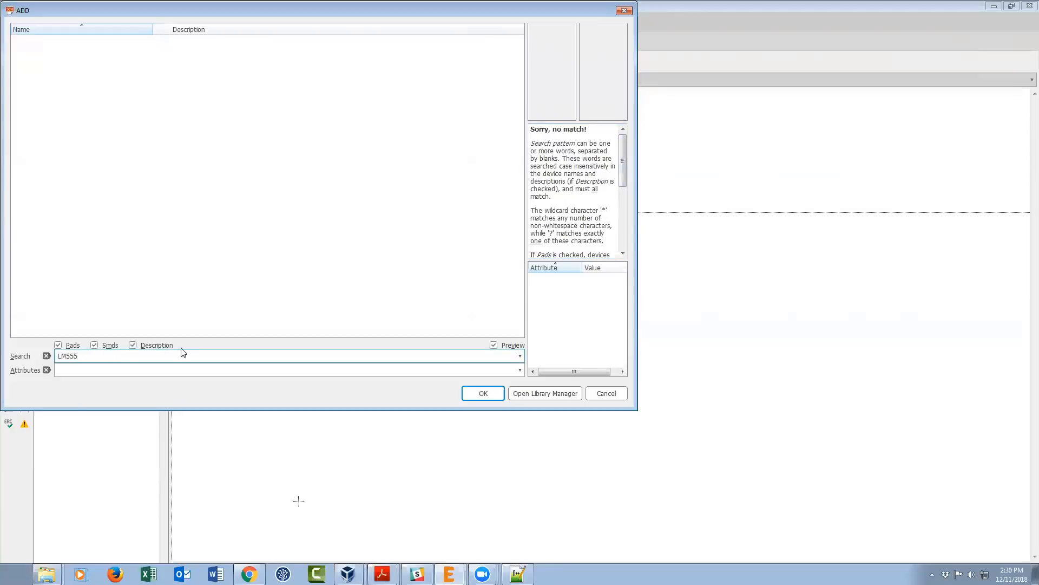
pyautogui.write('?')
pyautogui.press('Return')
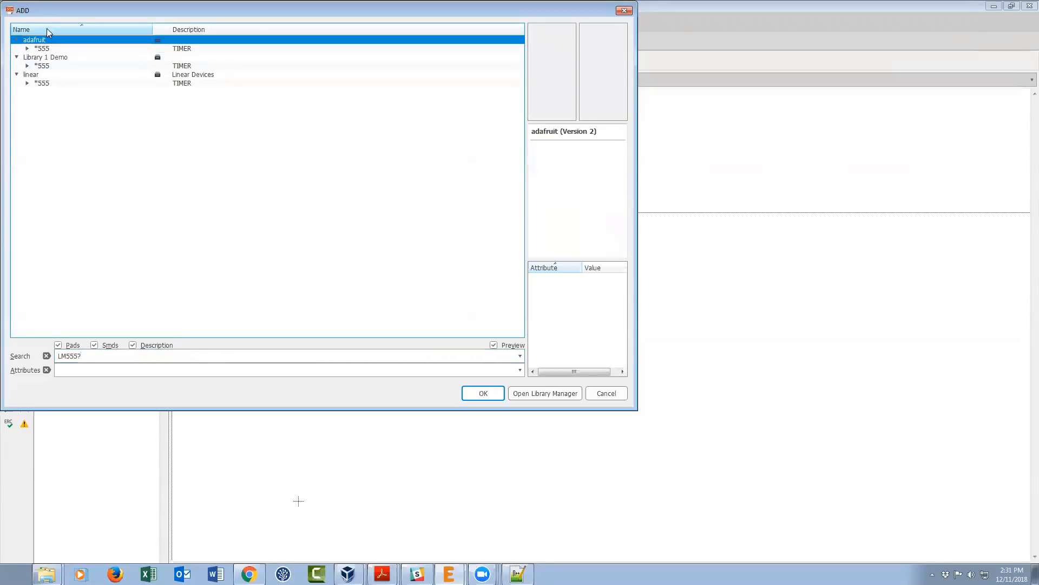
# - Compare the LM555D and LM555N packages in the adafruit library with the LM555D in the linear library
pyautogui.doubleClick(27, 48)
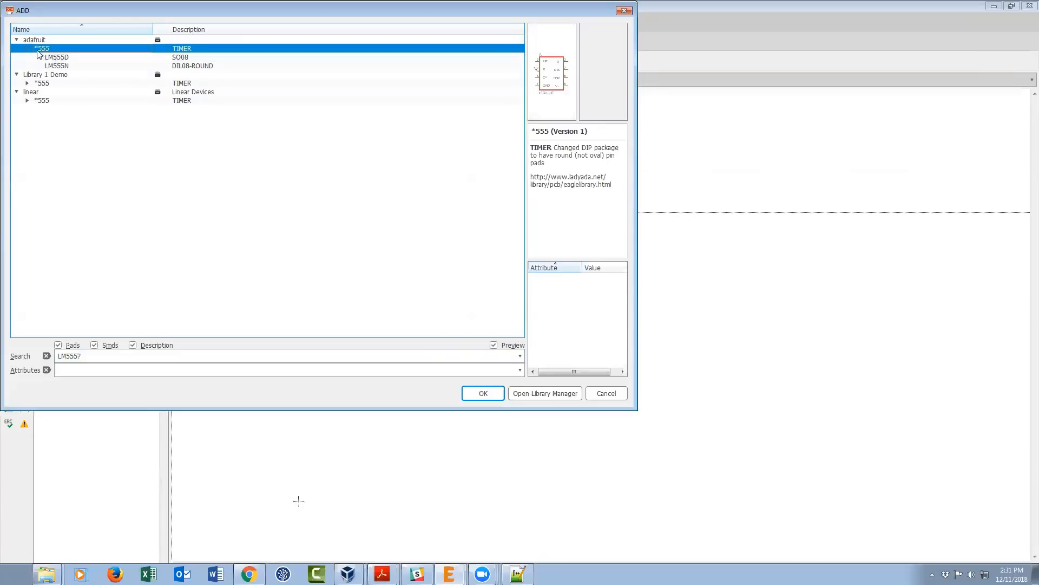
pyautogui.click(69, 57)
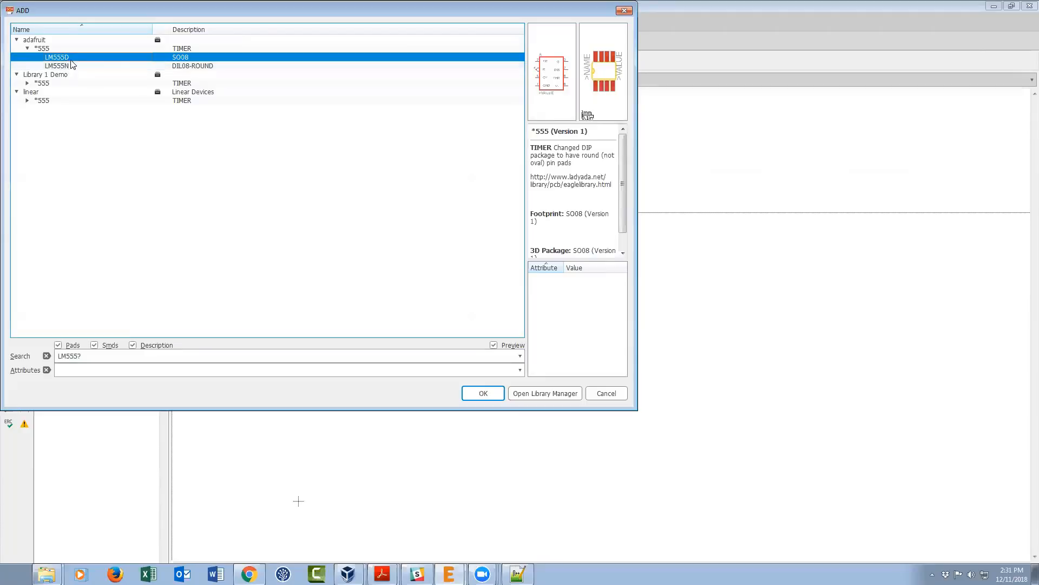
pyautogui.click(101, 65)
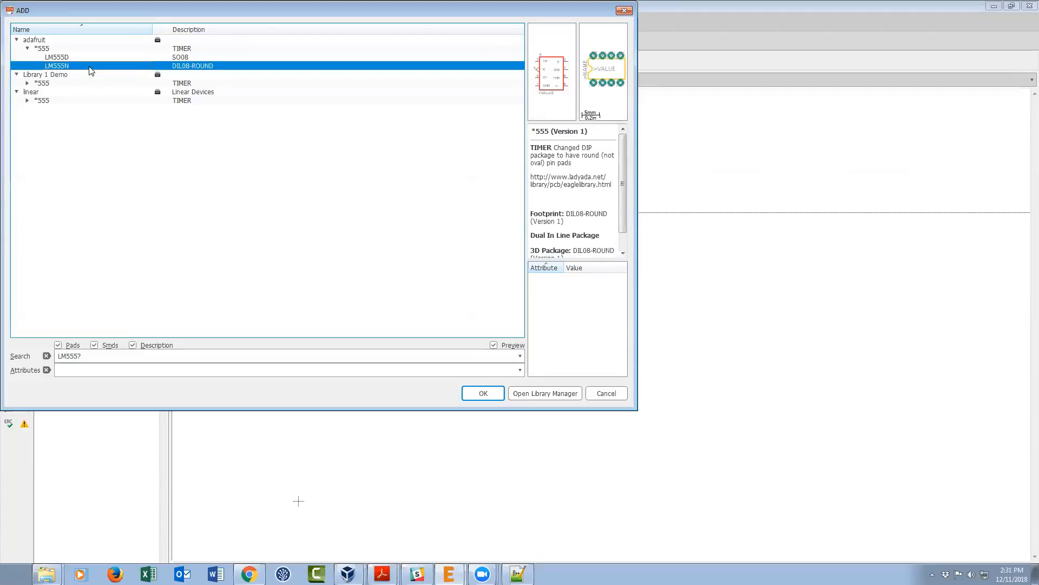
pyautogui.click(69, 57)
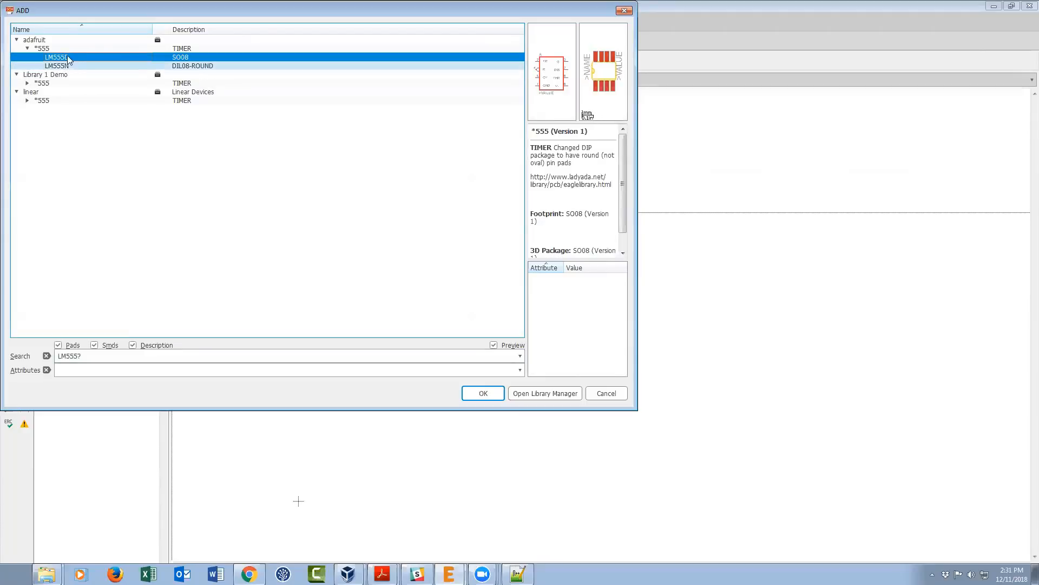
pyautogui.doubleClick(29, 103)
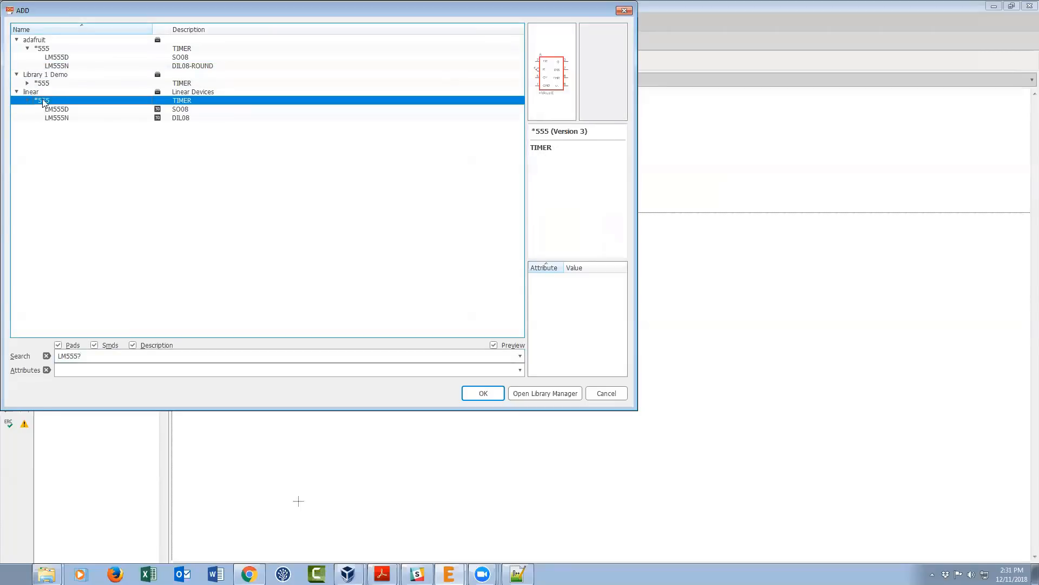
pyautogui.click(82, 108)
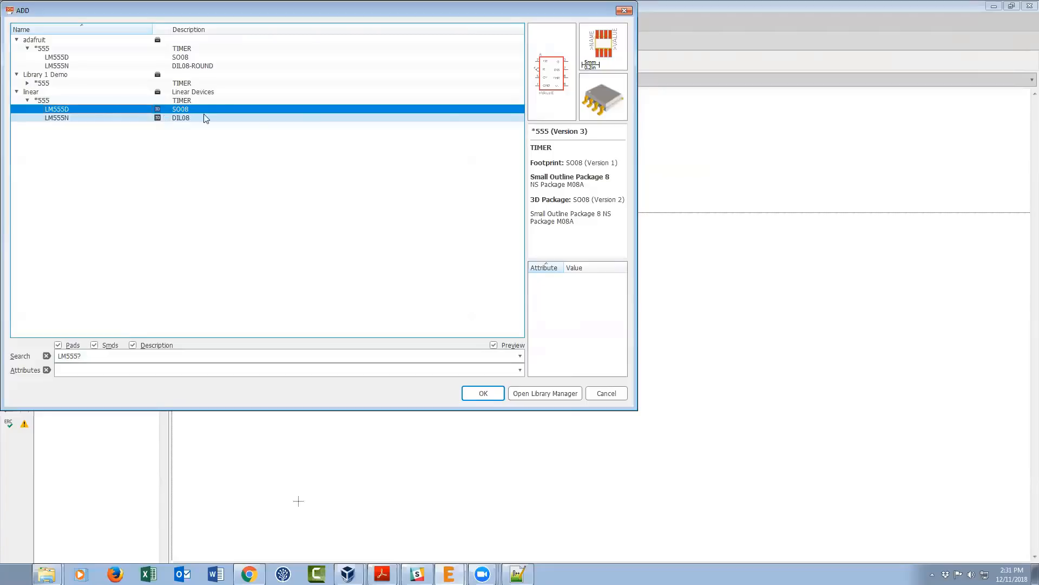
# - Replace the LM prefix with a wildcard and search the libraries for *555?
pyautogui.click(66, 356)
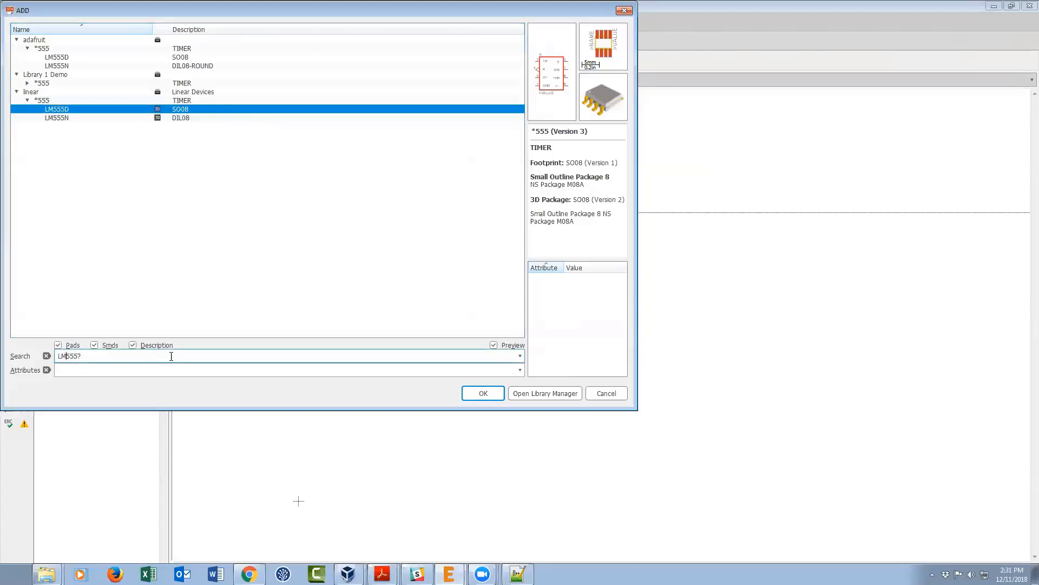
pyautogui.press('BackSpace')
pyautogui.press('BackSpace')
pyautogui.write('*')
pyautogui.press('Return')
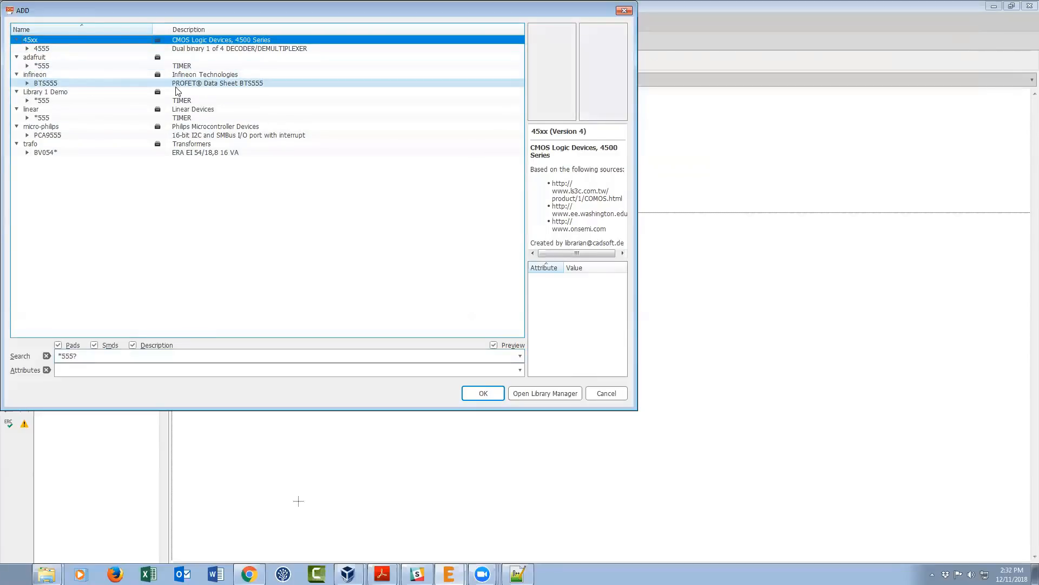
# - Examine the infineon BTS555, both 45xx 4555 packages and the linear library's *555 timer variants
pyautogui.click(57, 83)
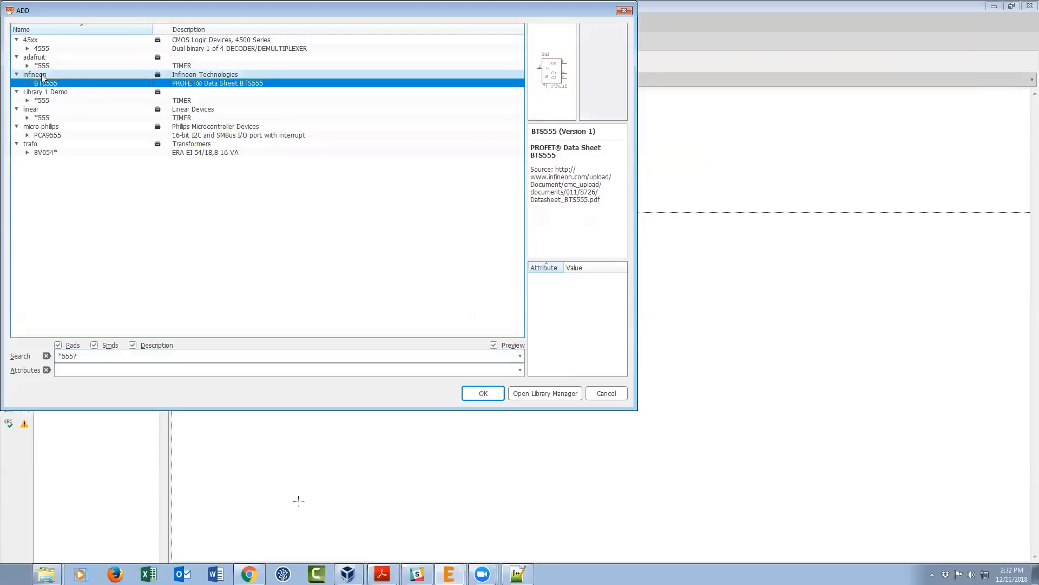
pyautogui.click(28, 48)
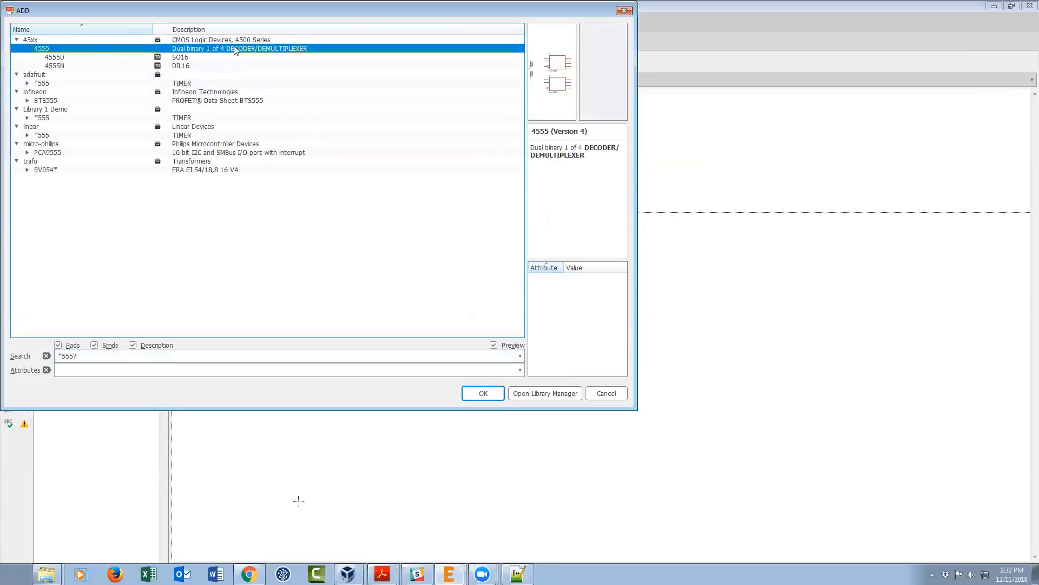
pyautogui.click(52, 58)
pyautogui.click(52, 64)
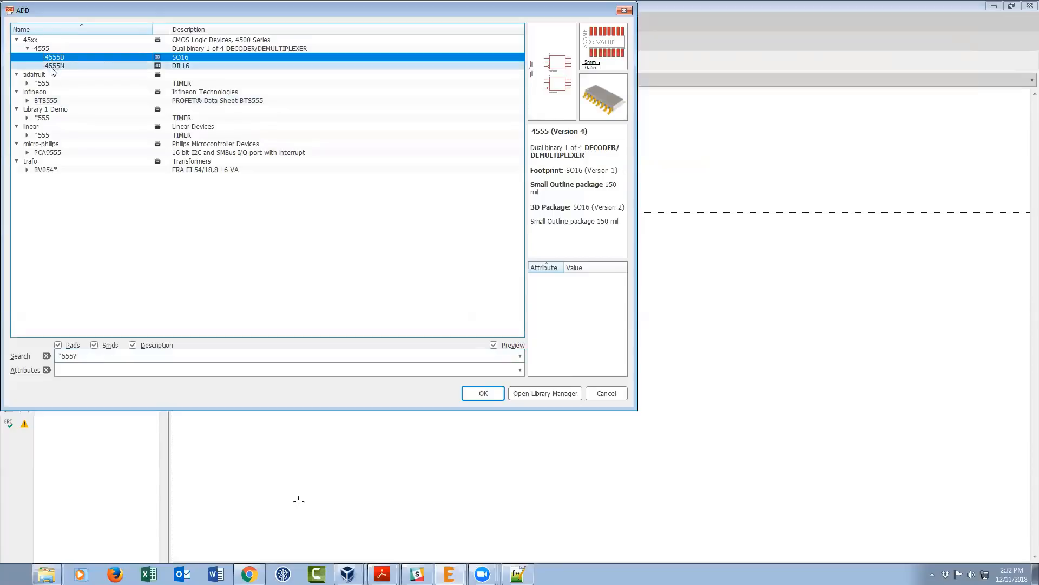
pyautogui.click(28, 49)
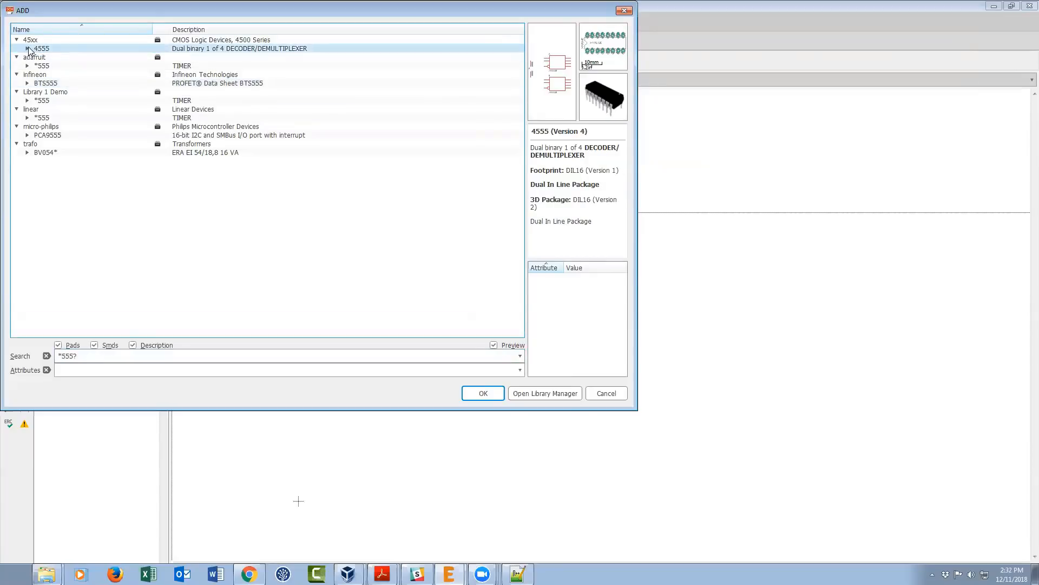
pyautogui.click(27, 118)
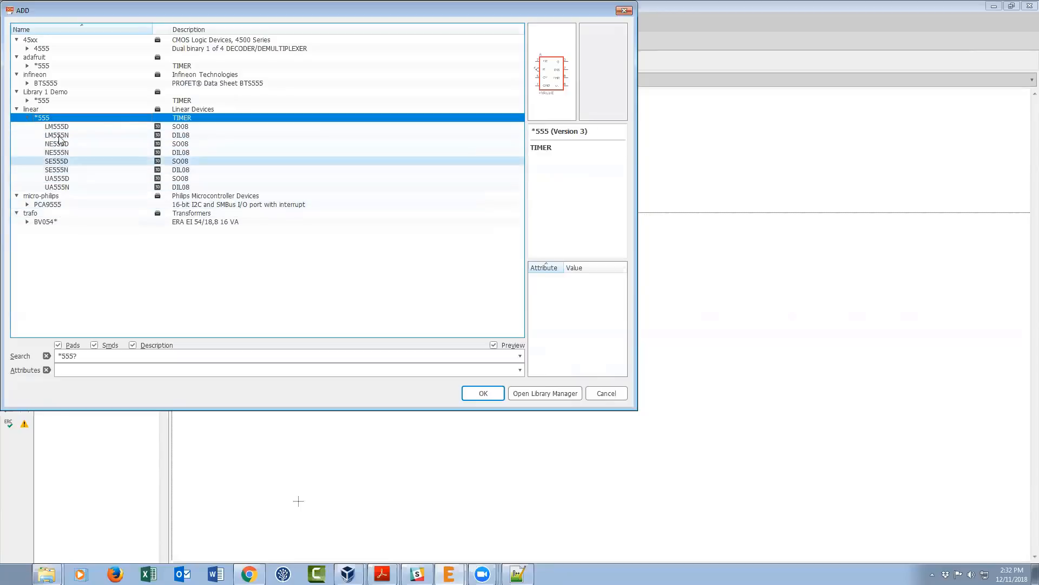
# - Broaden the library search to *555* with wildcards on both sides
pyautogui.click(107, 356)
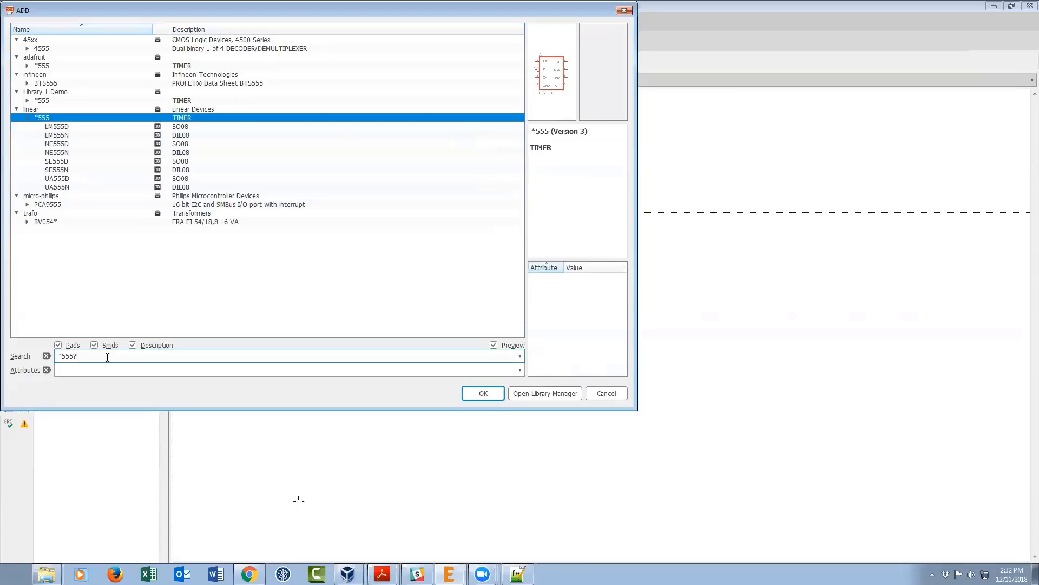
pyautogui.press('BackSpace')
pyautogui.write('*')
pyautogui.press('Return')
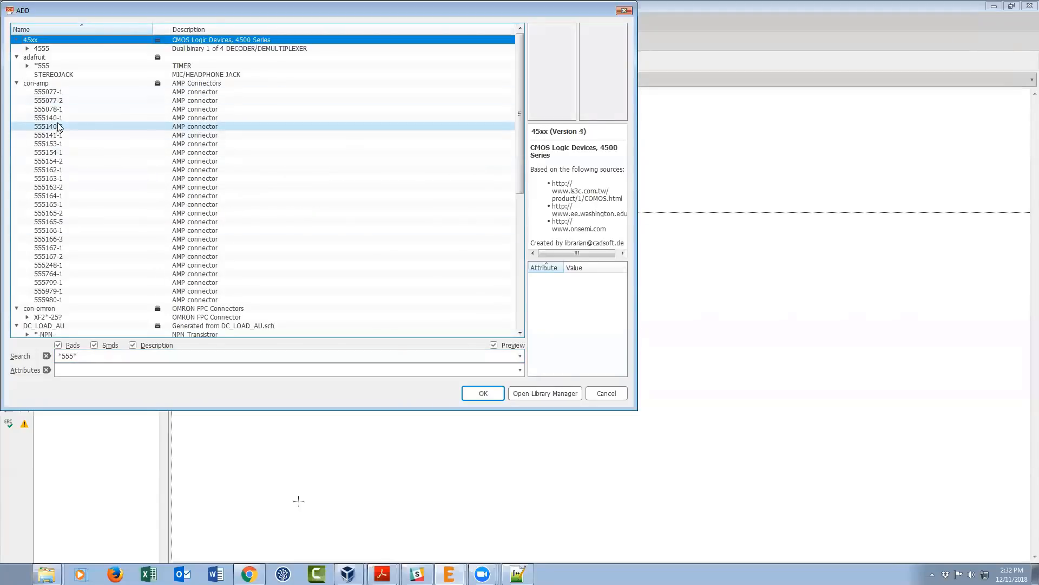
# - Choose the LM555D timer in the SO08 package from the linear library for placement
pyautogui.scroll(-9, 56, 129)
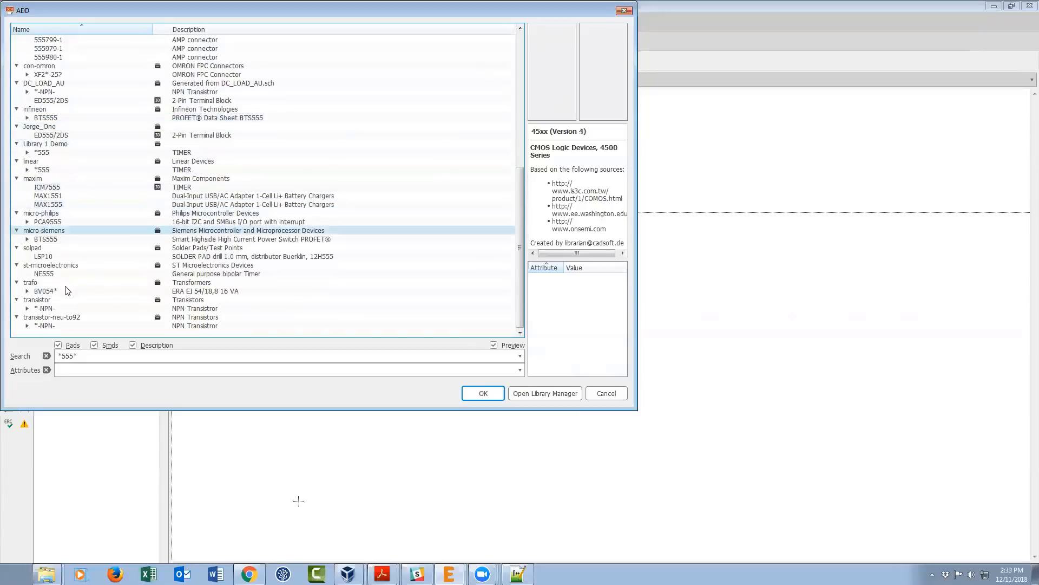
pyautogui.scroll(1, 70, 293)
pyautogui.scroll(-1, 70, 295)
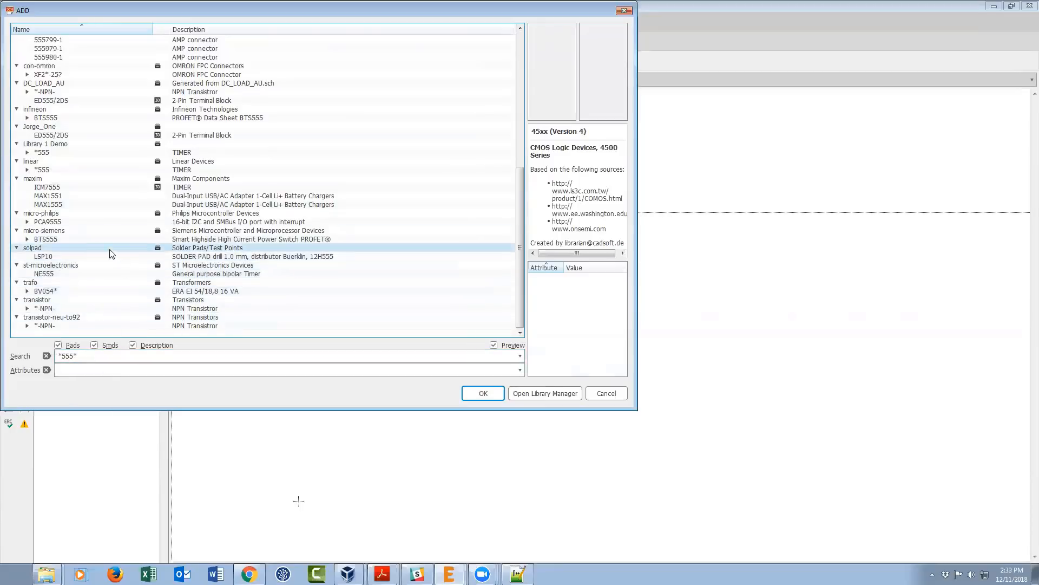
pyautogui.doubleClick(65, 170)
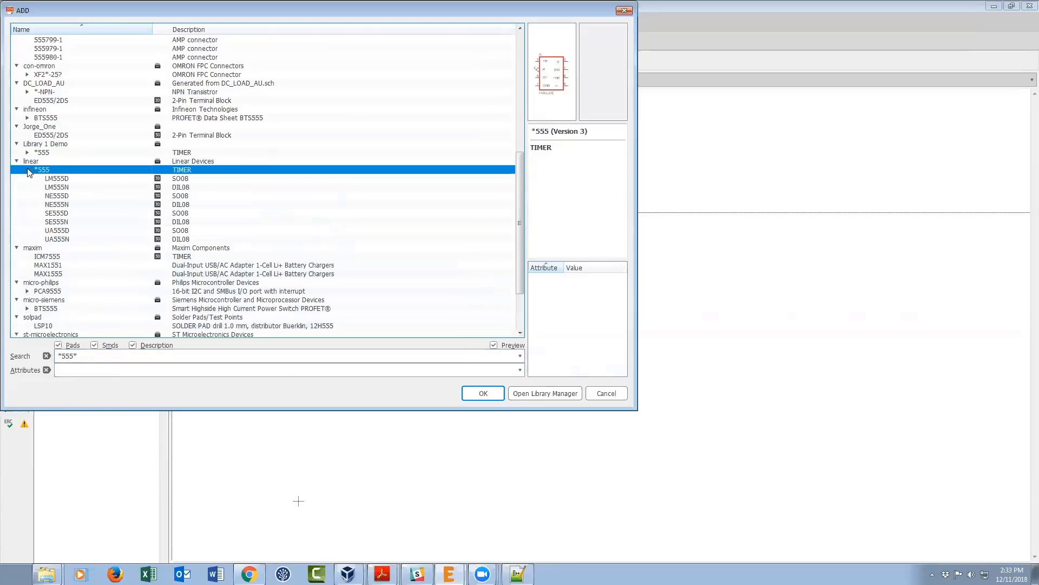
pyautogui.click(76, 187)
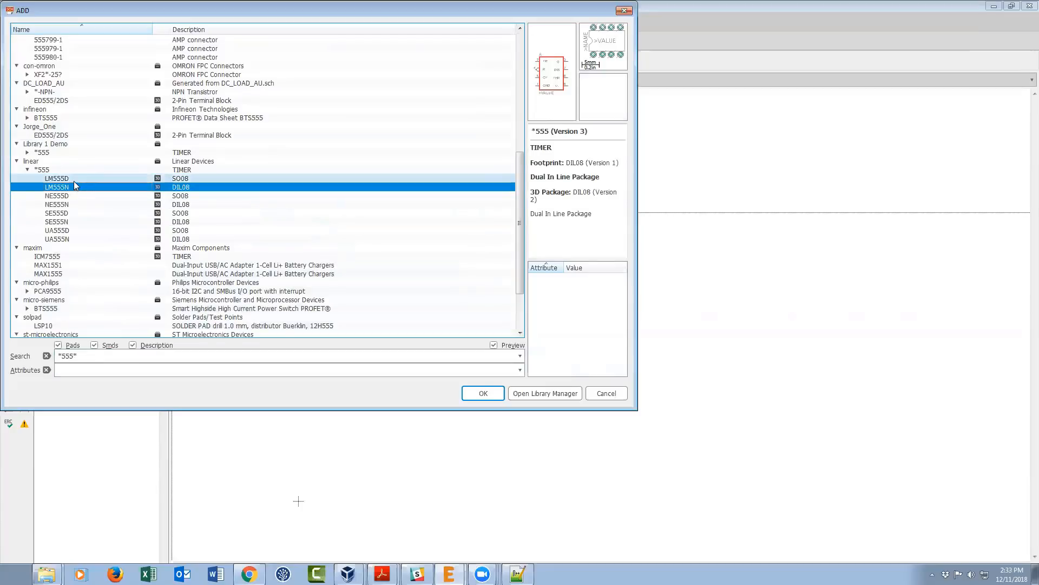
pyautogui.click(75, 179)
pyautogui.doubleClick(76, 182)
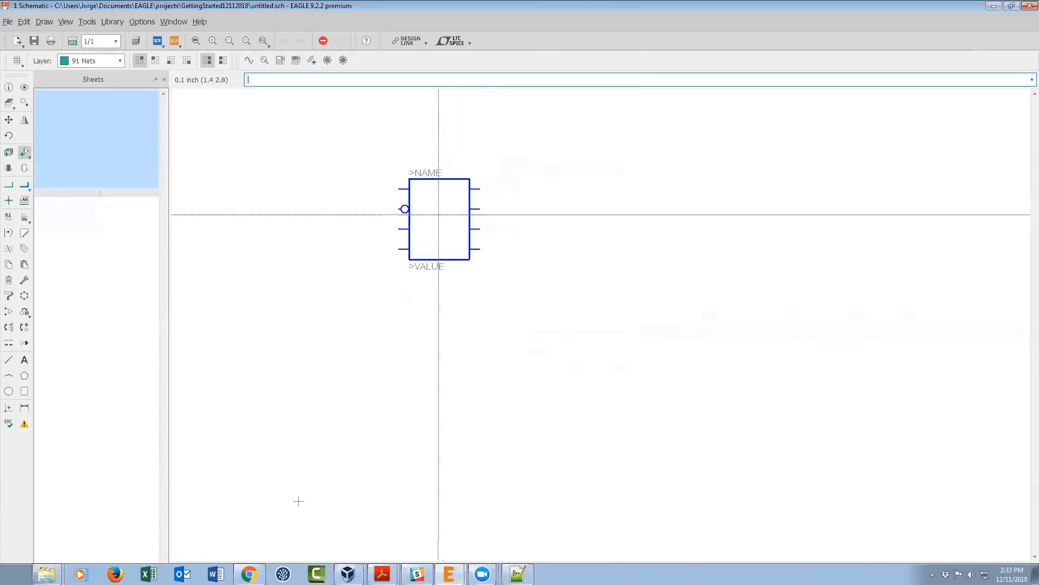
# - Place six LM555D timers around the schematic sheet and return to the part selection
pyautogui.click(434, 219)
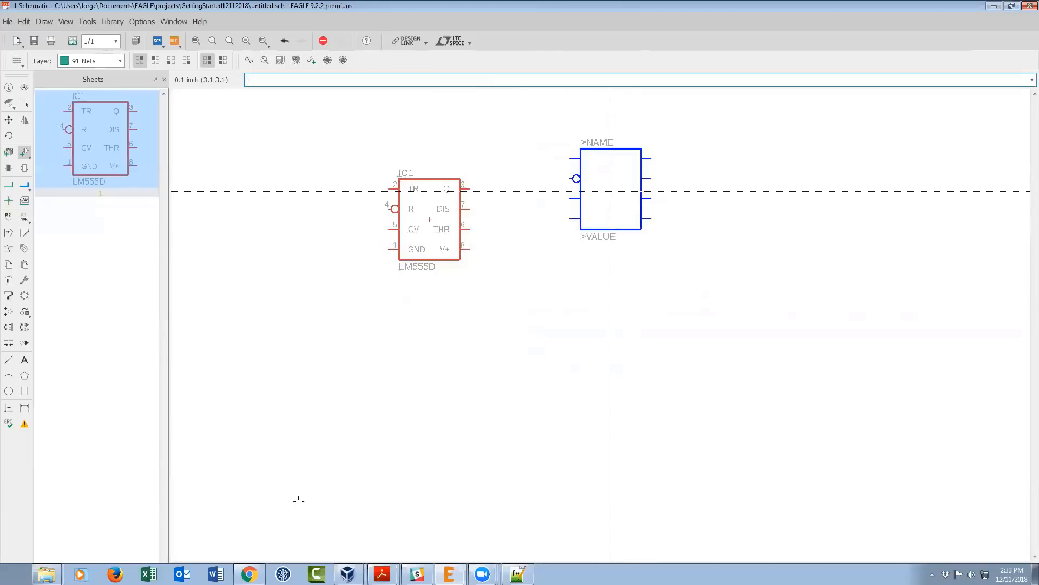
pyautogui.click(611, 190)
pyautogui.click(781, 189)
pyautogui.click(742, 299)
pyautogui.click(621, 349)
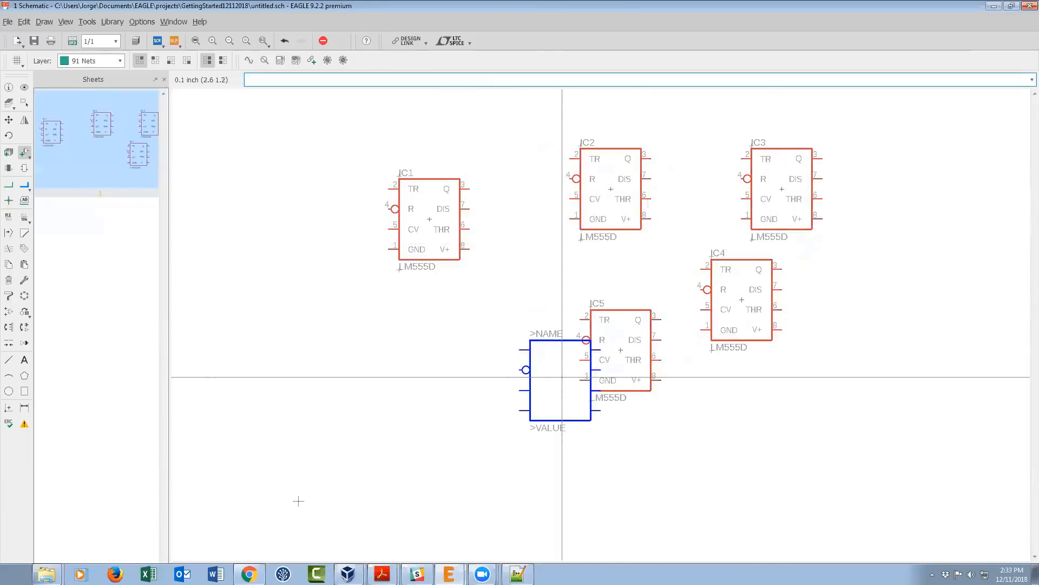
pyautogui.click(510, 389)
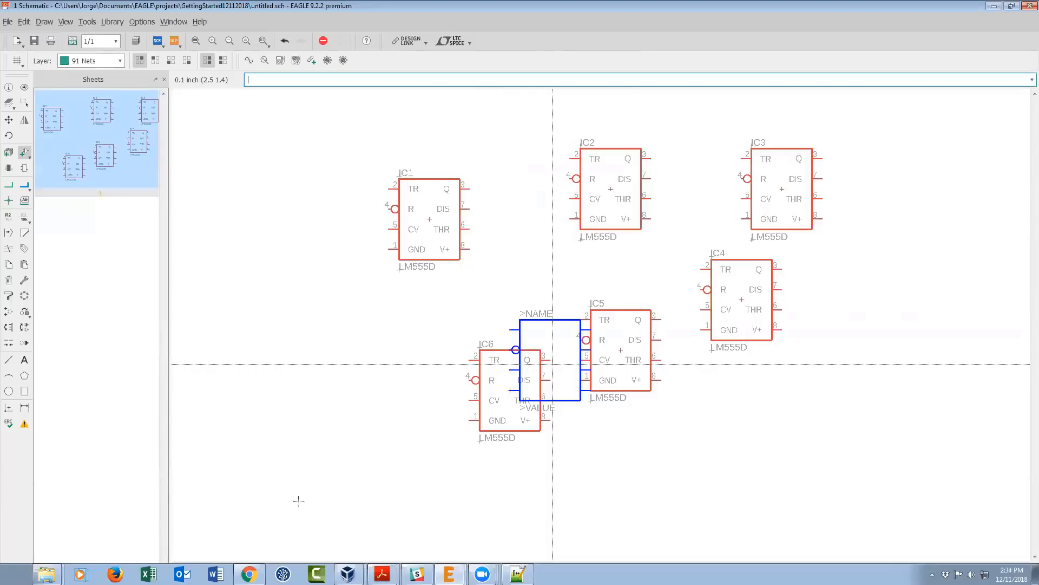
pyautogui.press('Escape')
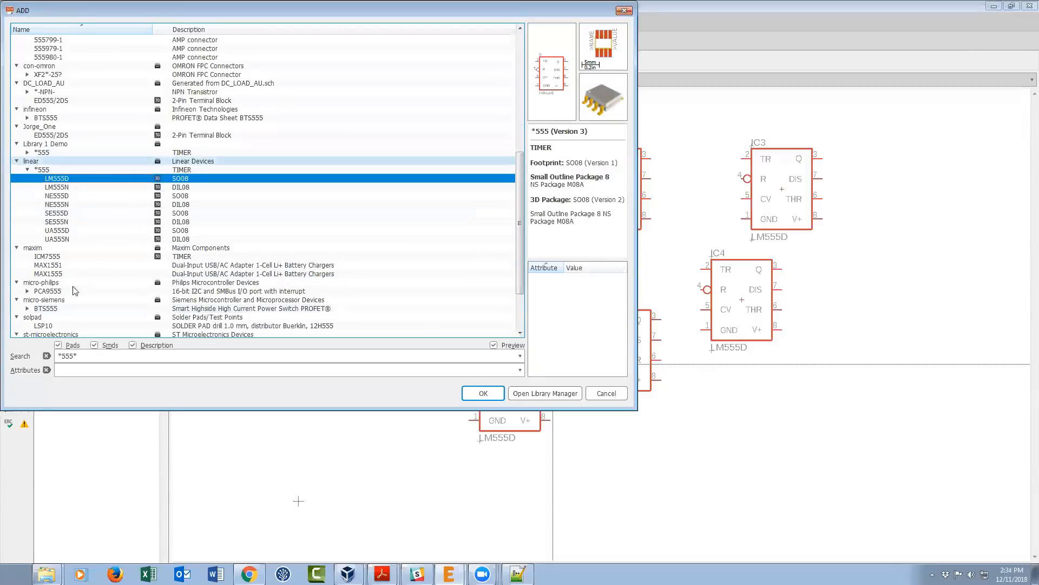
# - Clear the library search and choose the R-US_R0805 American-symbol resistor from the rcl library for placement
pyautogui.click(46, 357)
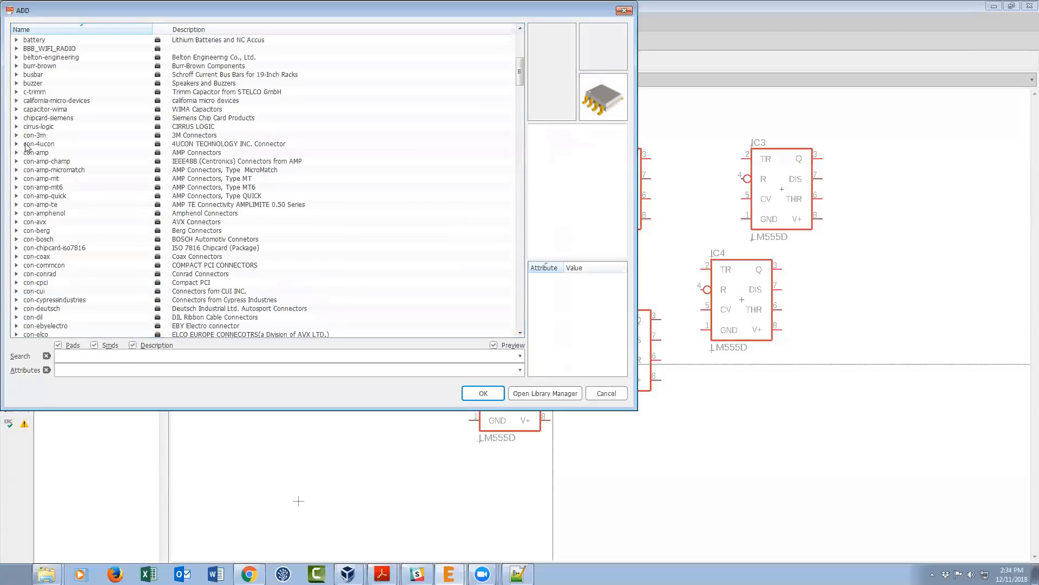
pyautogui.moveTo(521, 81); pyautogui.dragTo(520, 193)
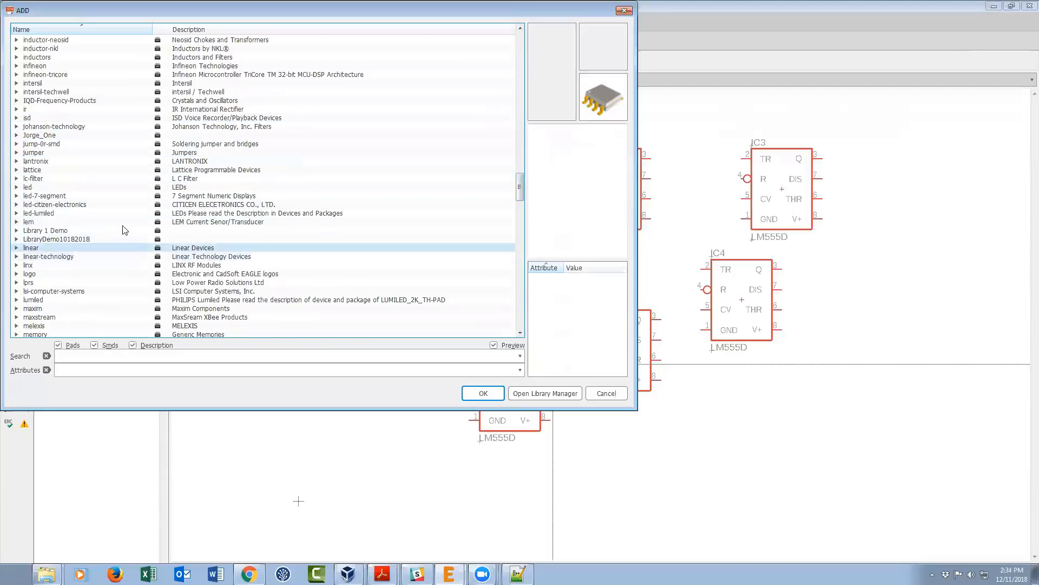
pyautogui.moveTo(520, 188); pyautogui.dragTo(523, 250)
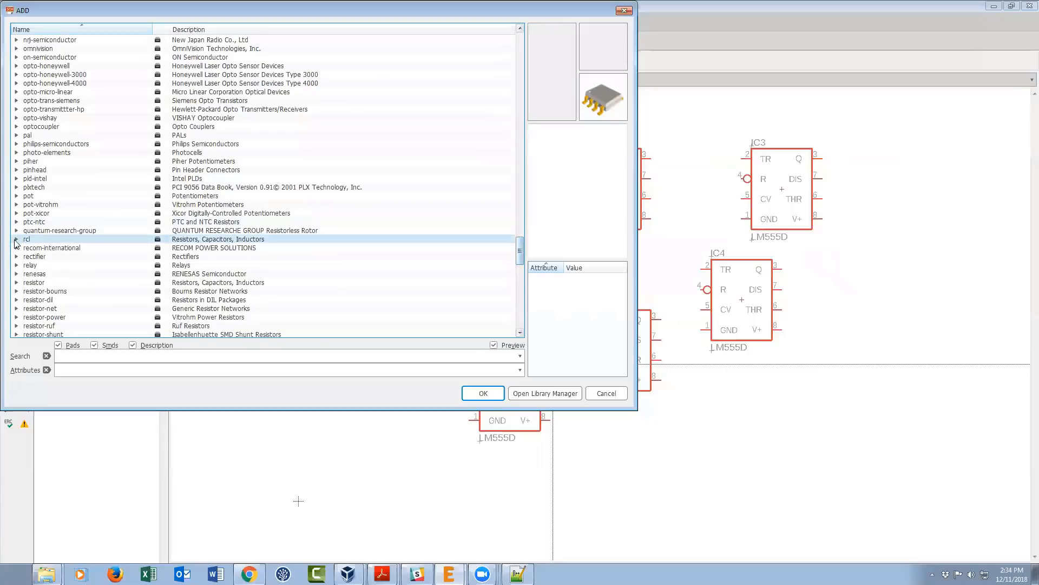
pyautogui.click(16, 239)
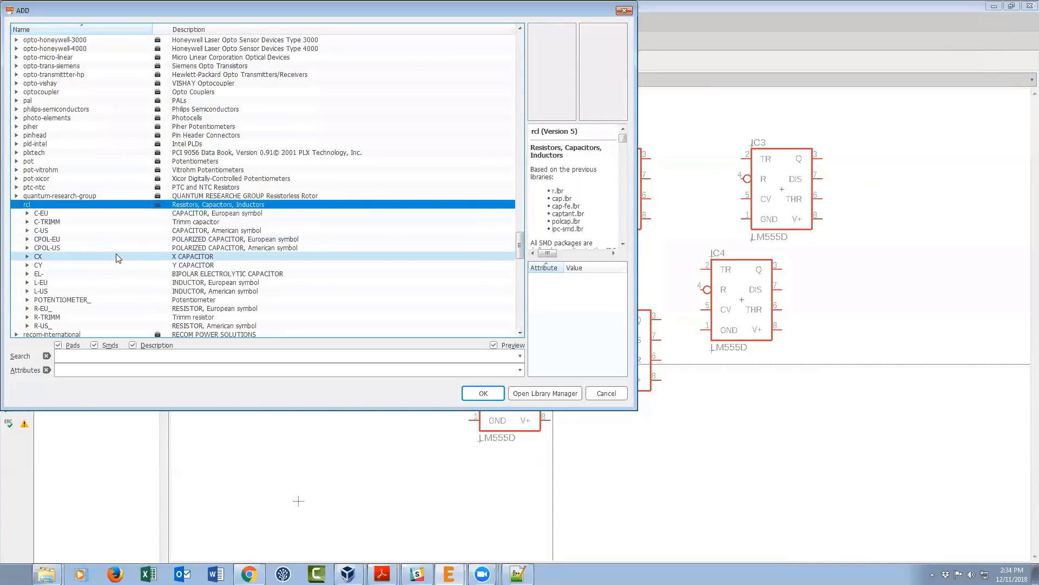
pyautogui.doubleClick(42, 326)
pyautogui.scroll(-7, 86, 165)
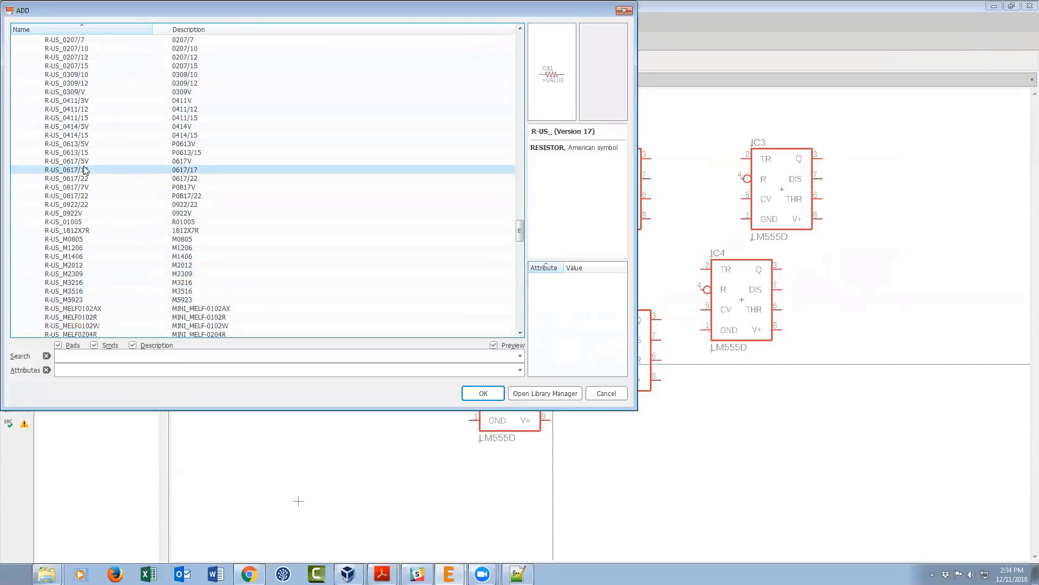
pyautogui.scroll(-3, 83, 167)
pyautogui.click(116, 187)
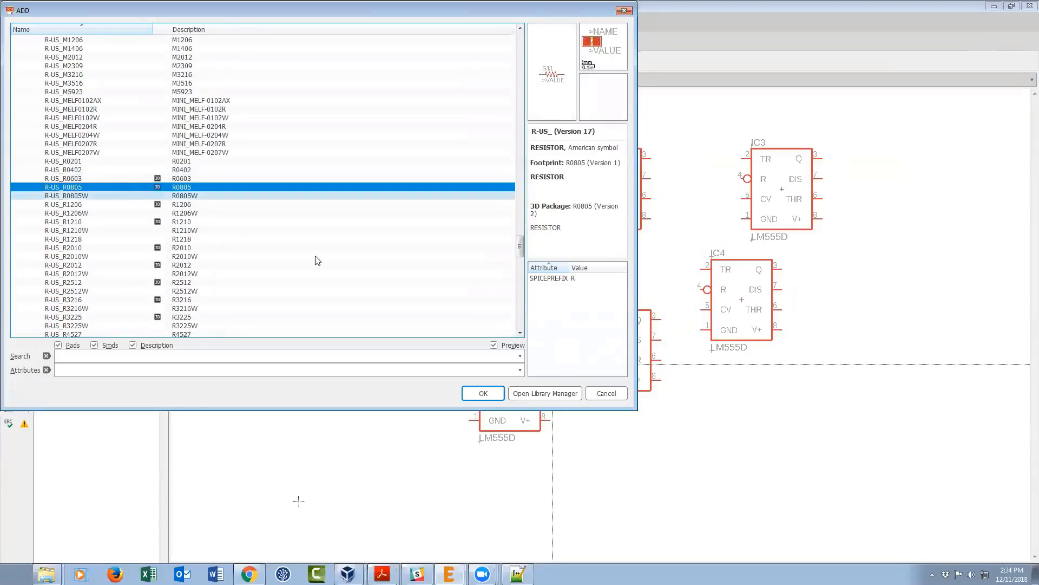
pyautogui.click(482, 393)
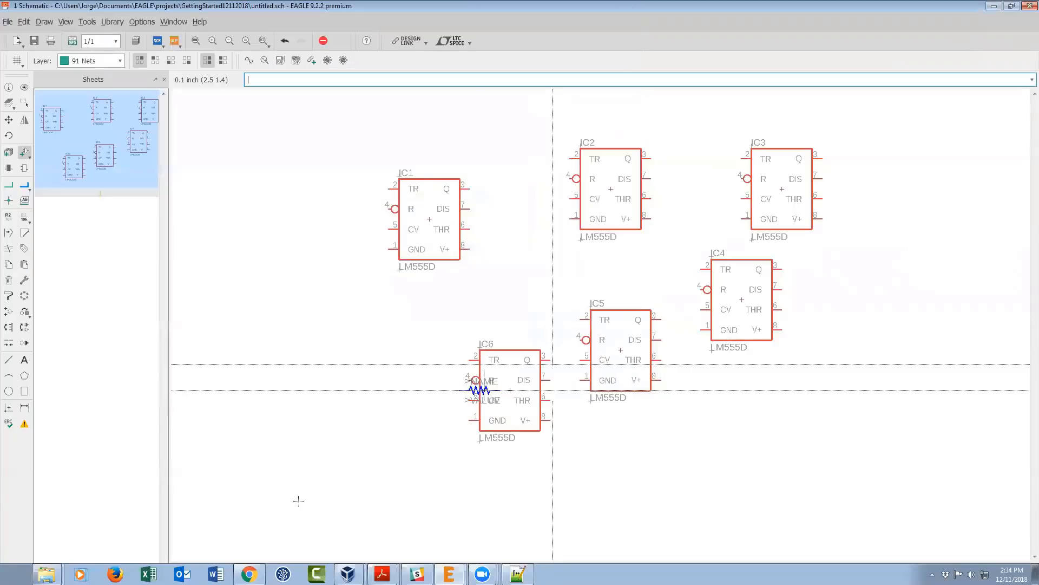
# - Place four R-US_R0805 resistors in a column to the left of IC1 and return to the part selection
pyautogui.click(289, 168)
pyautogui.click(299, 209)
pyautogui.click(288, 269)
pyautogui.click(298, 320)
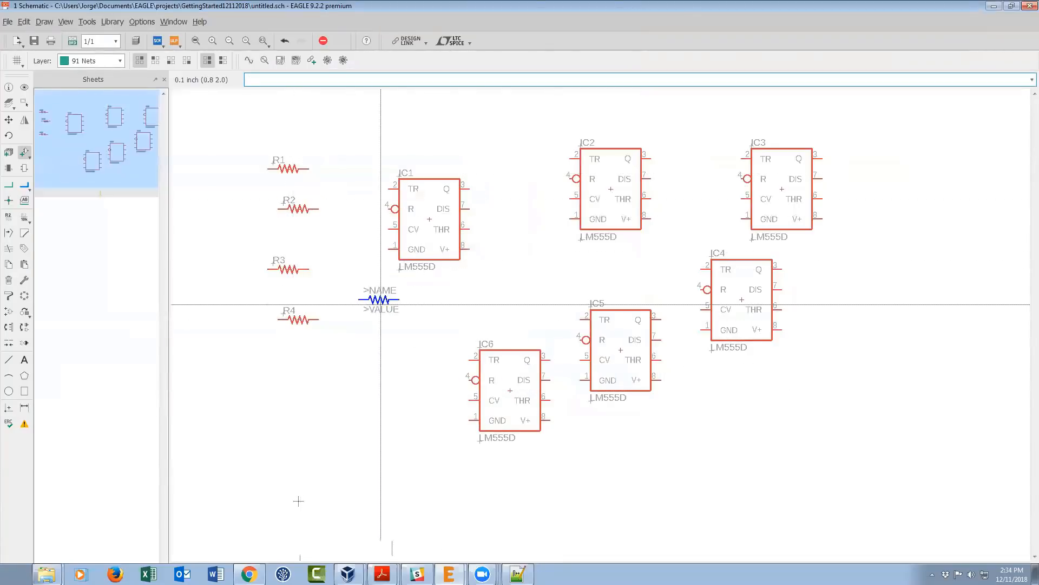
pyautogui.press('Escape')
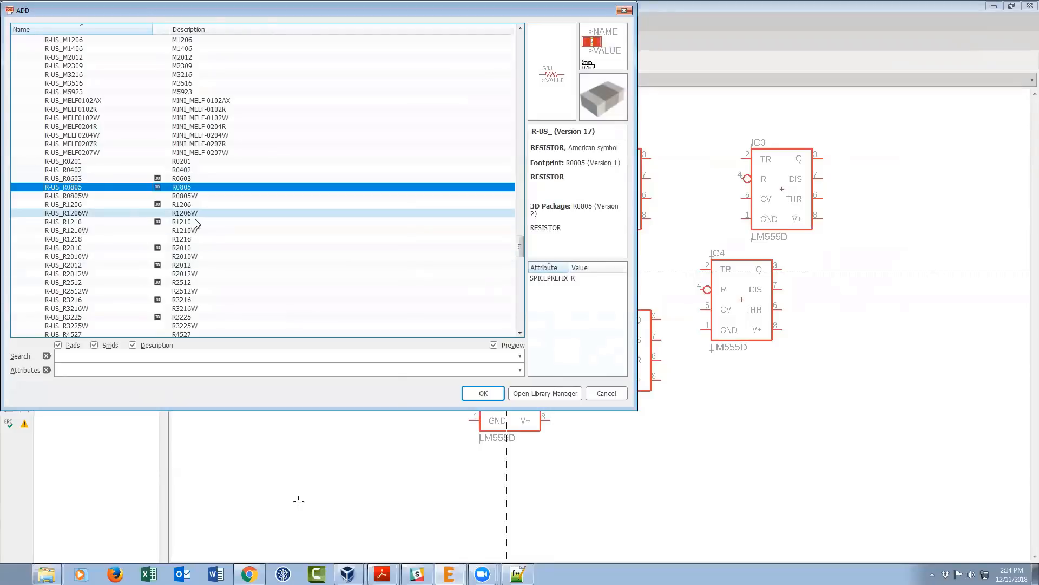
# - Choose the LETTER_L landscape frame from the frames library for placement
pyautogui.scroll(20, 184, 222)
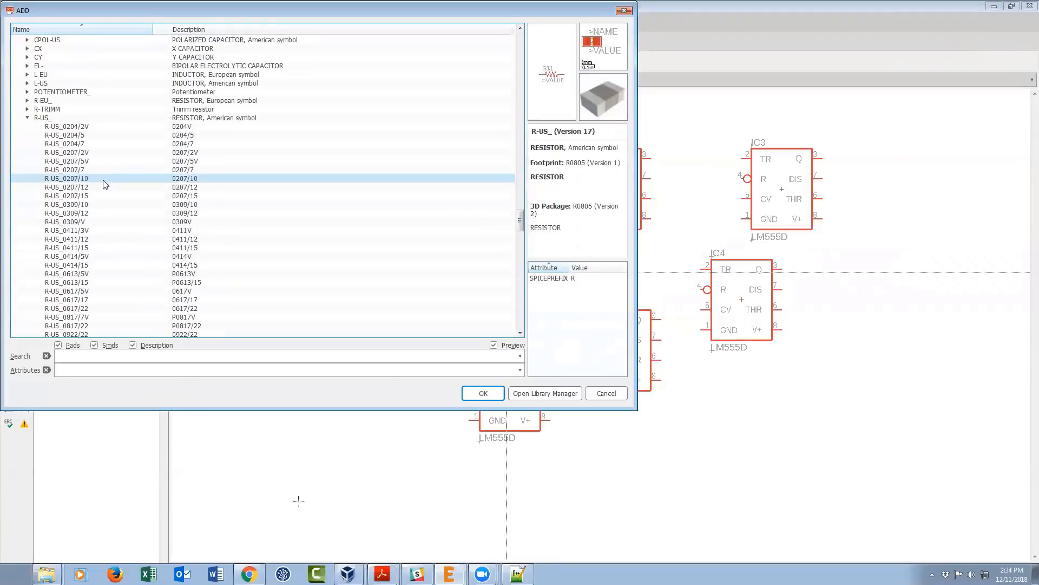
pyautogui.click(17, 126)
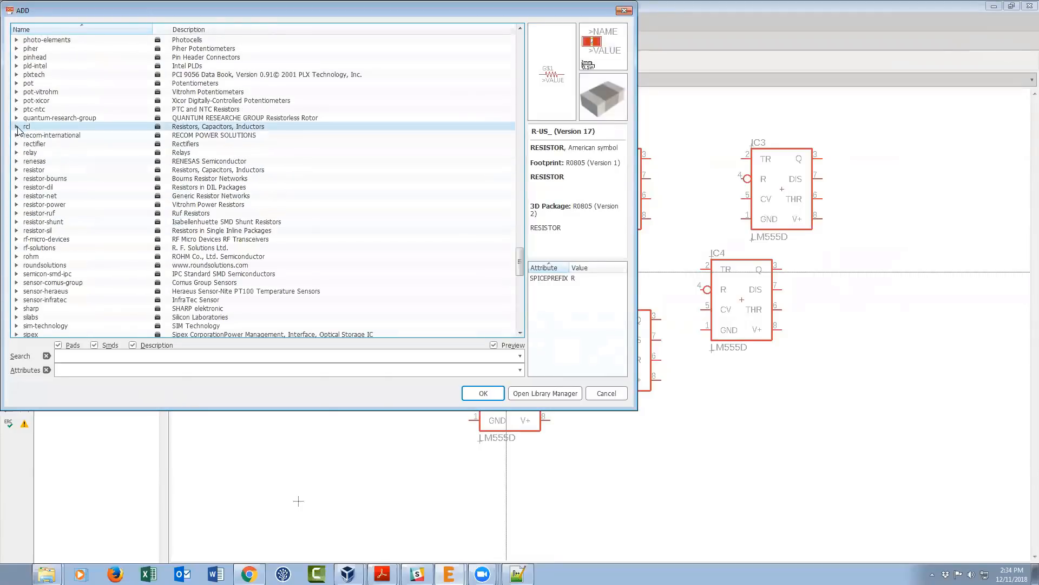
pyautogui.scroll(15, 60, 98)
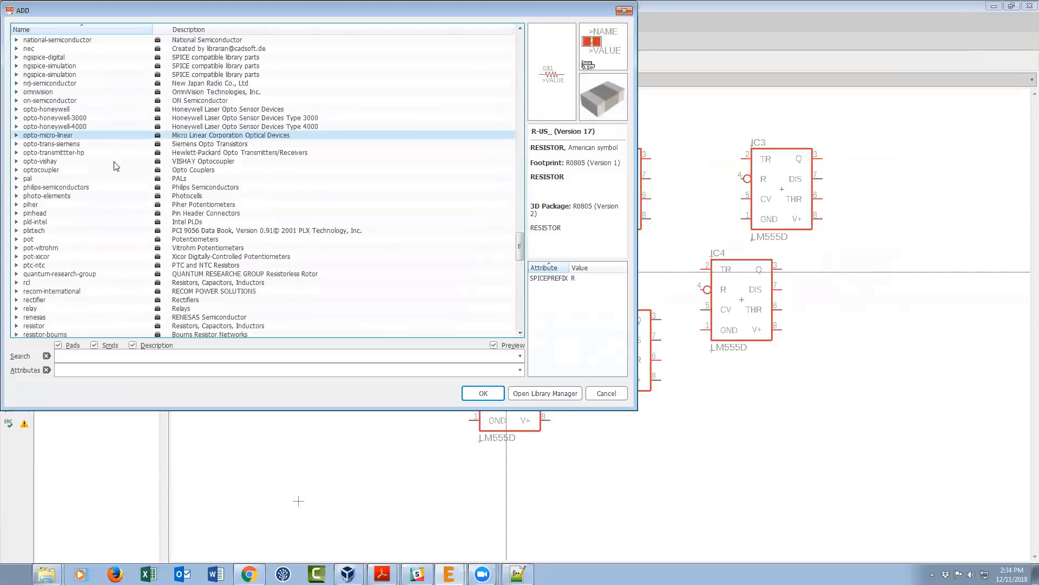
pyautogui.click(54, 76)
pyautogui.press('f')
pyautogui.scroll(2, 90, 110)
pyautogui.scroll(1, 92, 114)
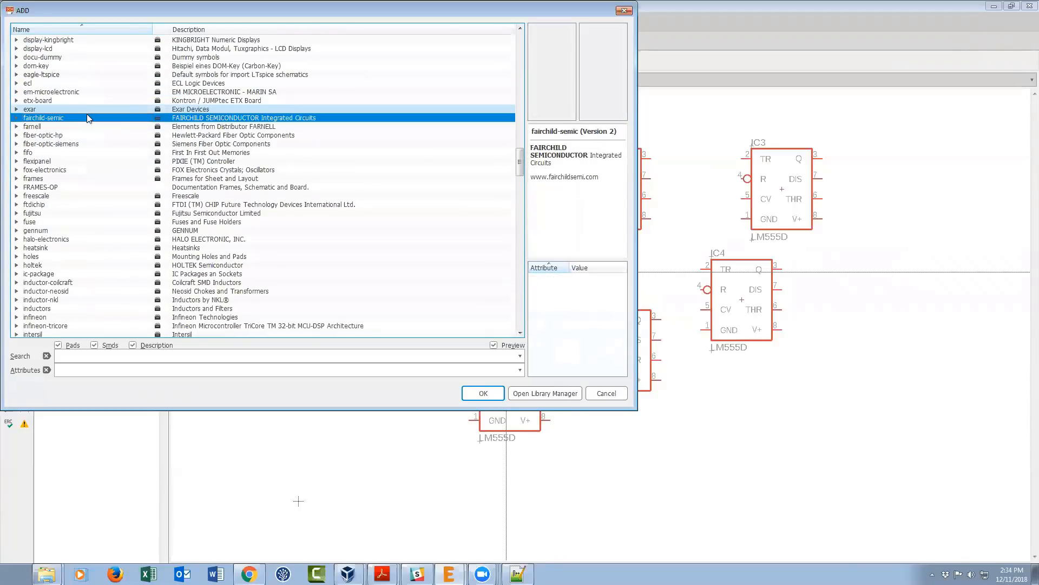
pyautogui.click(17, 179)
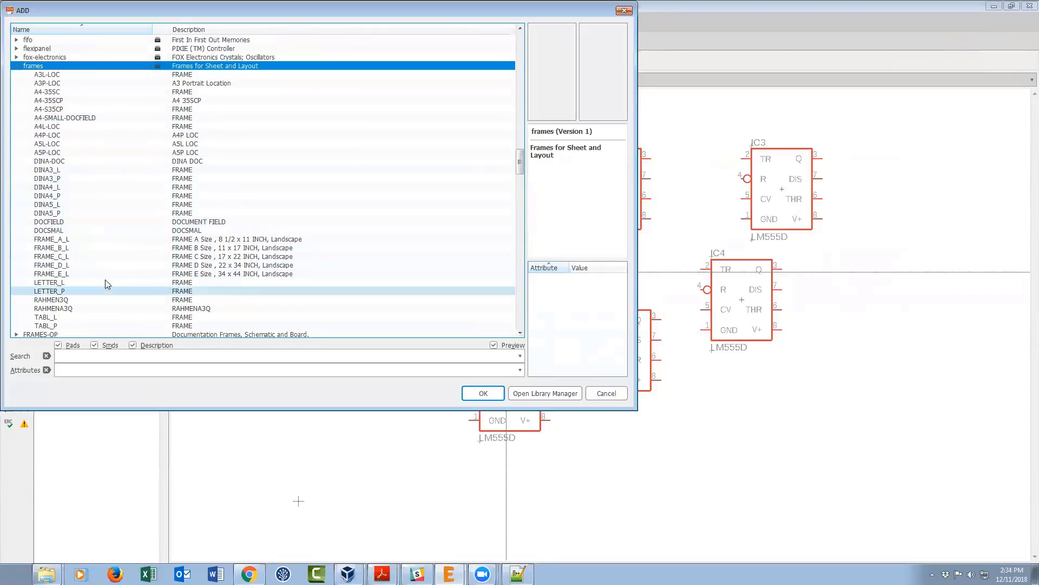
pyautogui.click(59, 282)
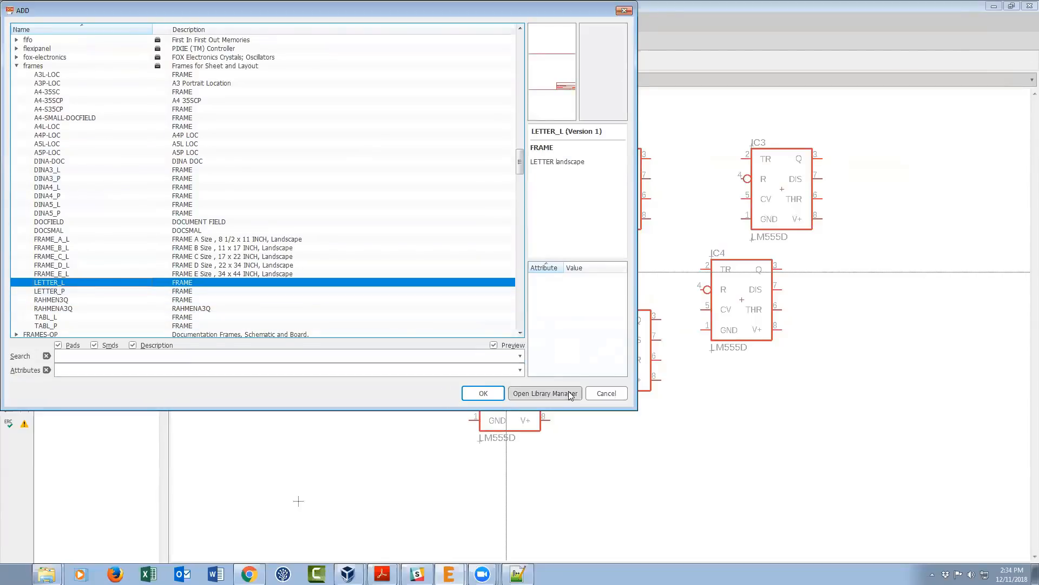
pyautogui.click(495, 395)
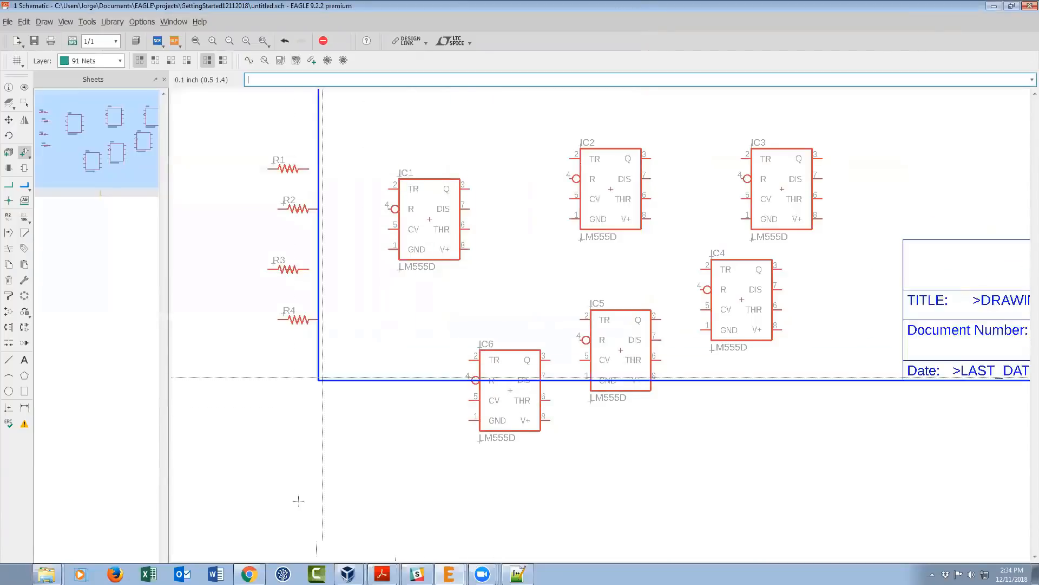
# - Place the letter frame with its lower-left corner on the sheet origin and end part placement
pyautogui.click(298, 501)
pyautogui.press('Escape')
pyautogui.press('Escape')
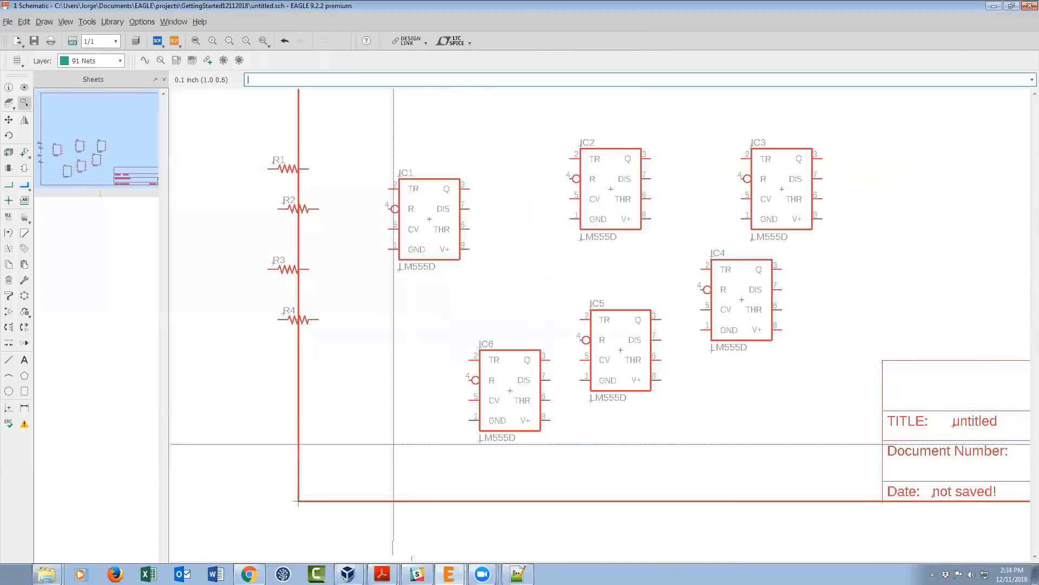
# - Delete the five LM555D timers IC2 through IC6 as a group, keeping IC1 and the resistors
pyautogui.scroll(-3, 330, 310)
pyautogui.moveTo(409, 334); pyautogui.dragTo(336, 346, button='middle')
pyautogui.scroll(3, 323, 302)
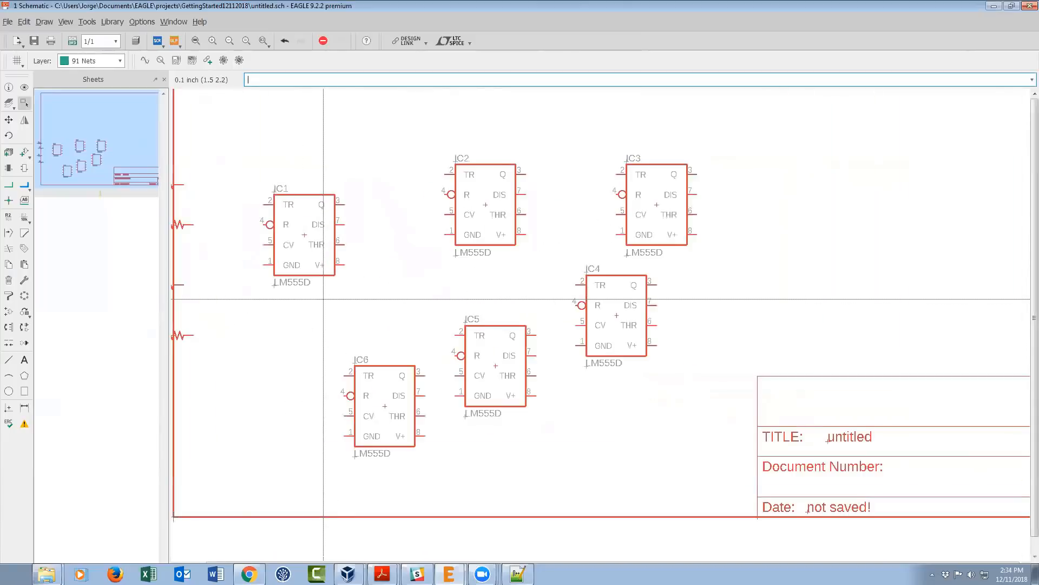
pyautogui.scroll(-3, 373, 275)
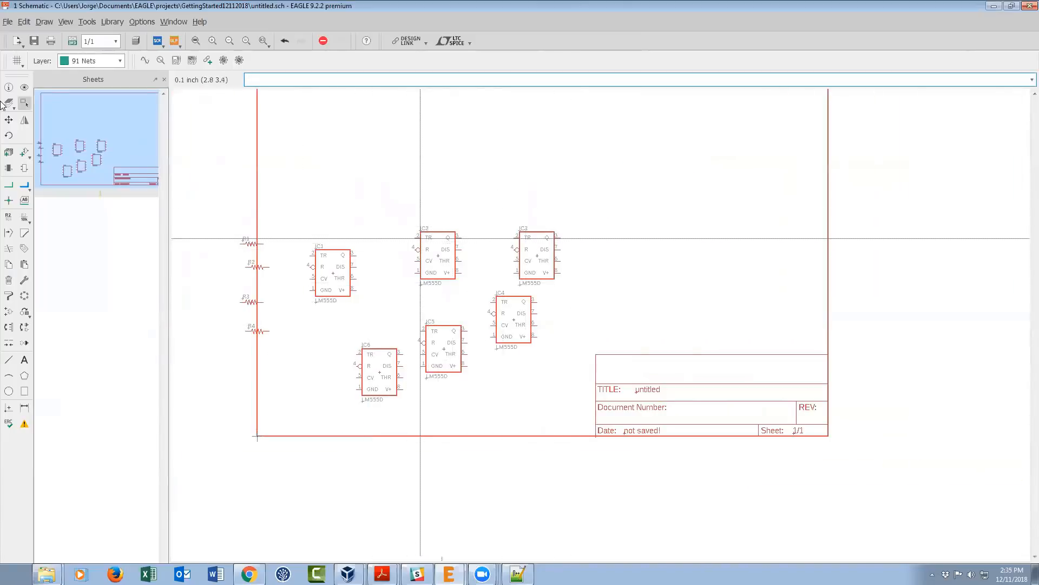
pyautogui.moveTo(586, 201); pyautogui.dragTo(372, 403)
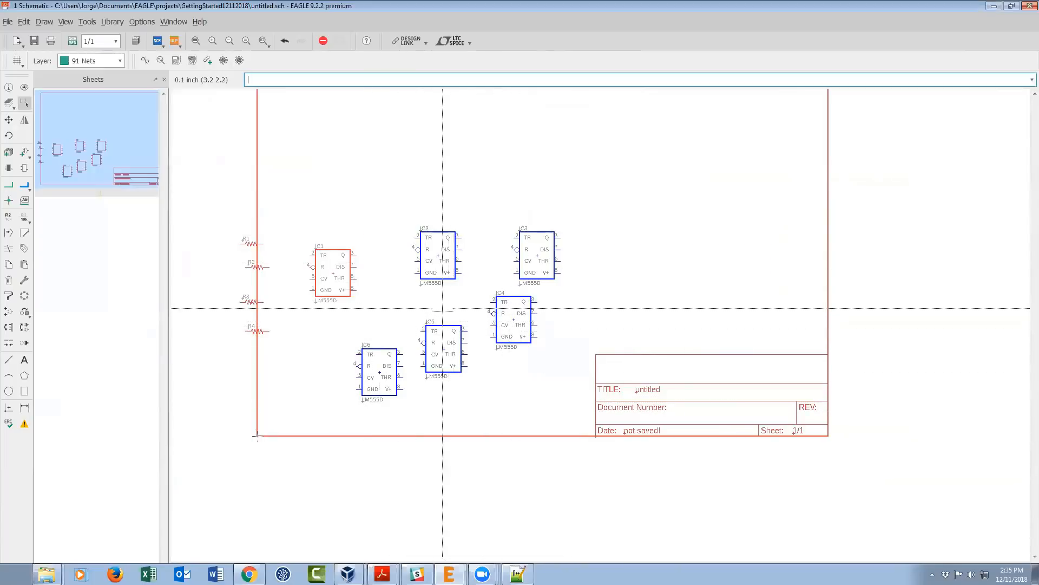
pyautogui.press('Delete')
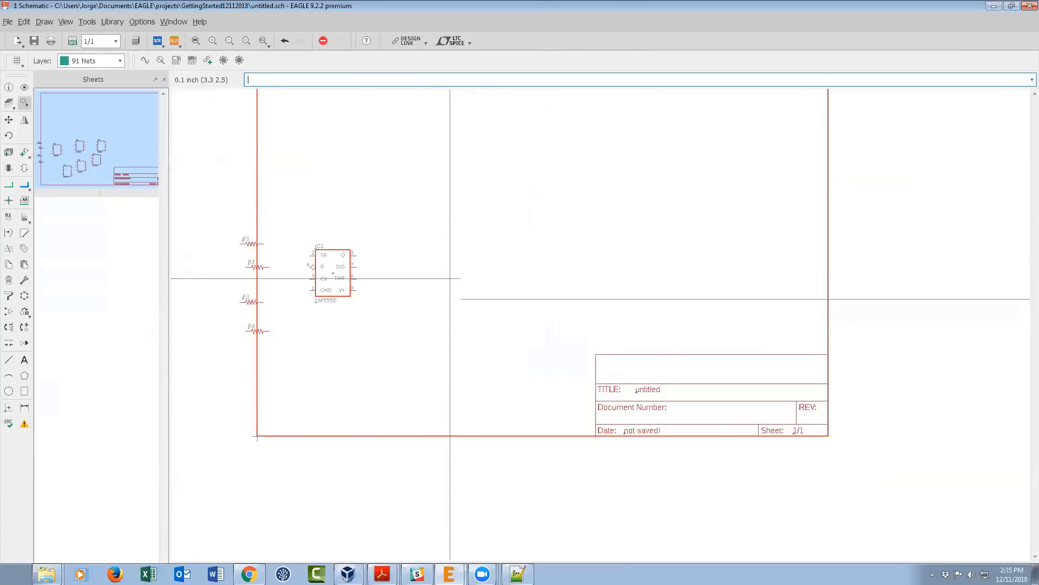
# - Move resistors R1, R2, R3 and R4 from the frame's left border into a loose column to the right of IC1
pyautogui.scroll(1, 314, 257)
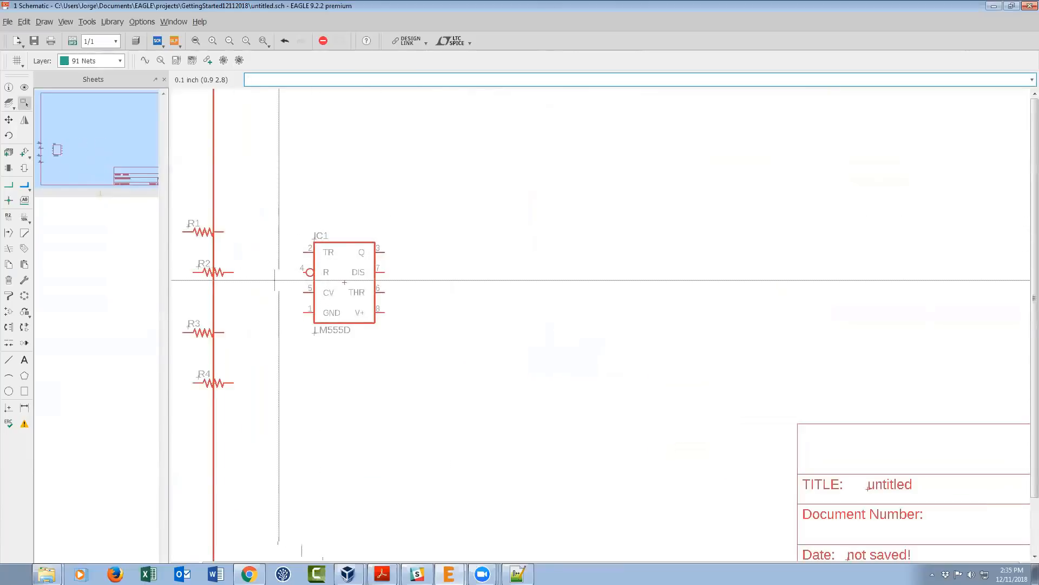
pyautogui.scroll(1, 278, 285)
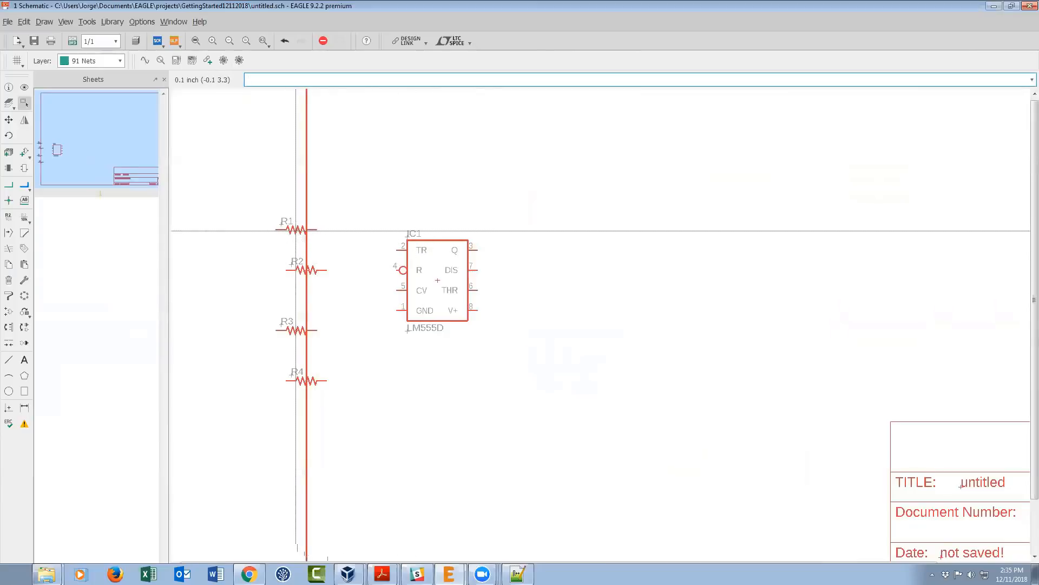
pyautogui.press('F7')
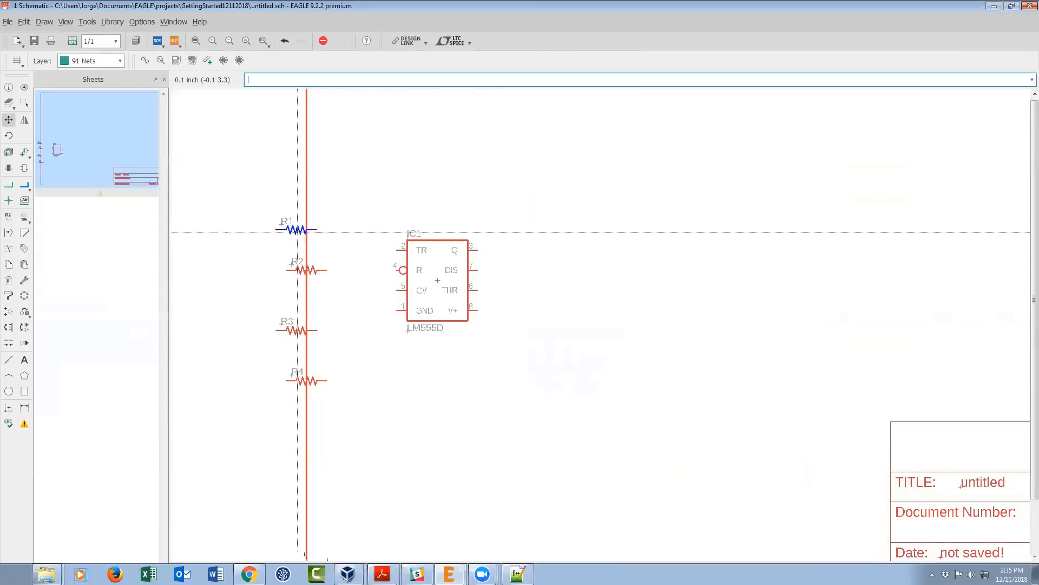
pyautogui.click(297, 229)
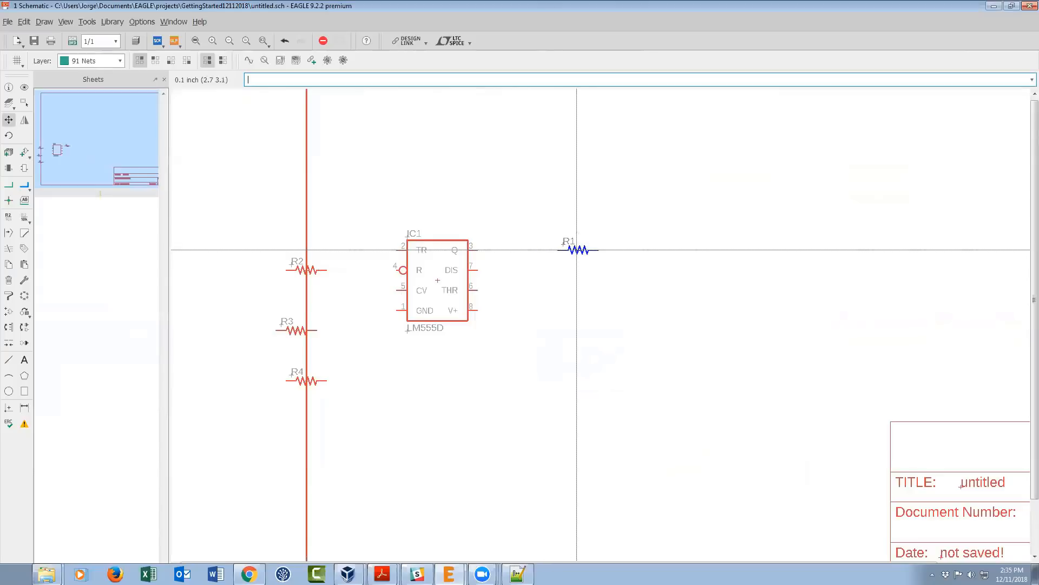
pyautogui.click(588, 249)
pyautogui.click(306, 269)
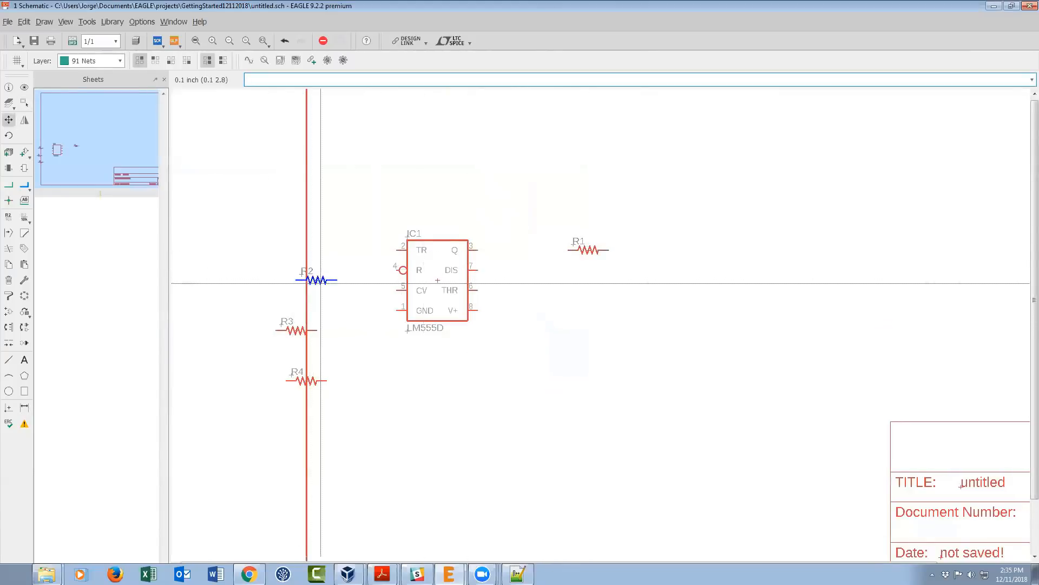
pyautogui.click(598, 290)
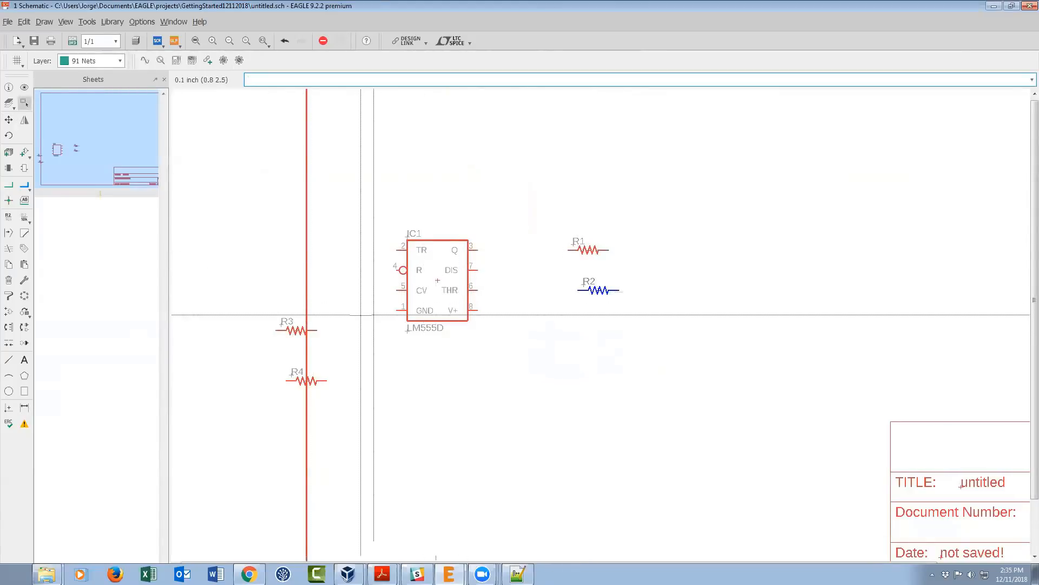
pyautogui.click(295, 330)
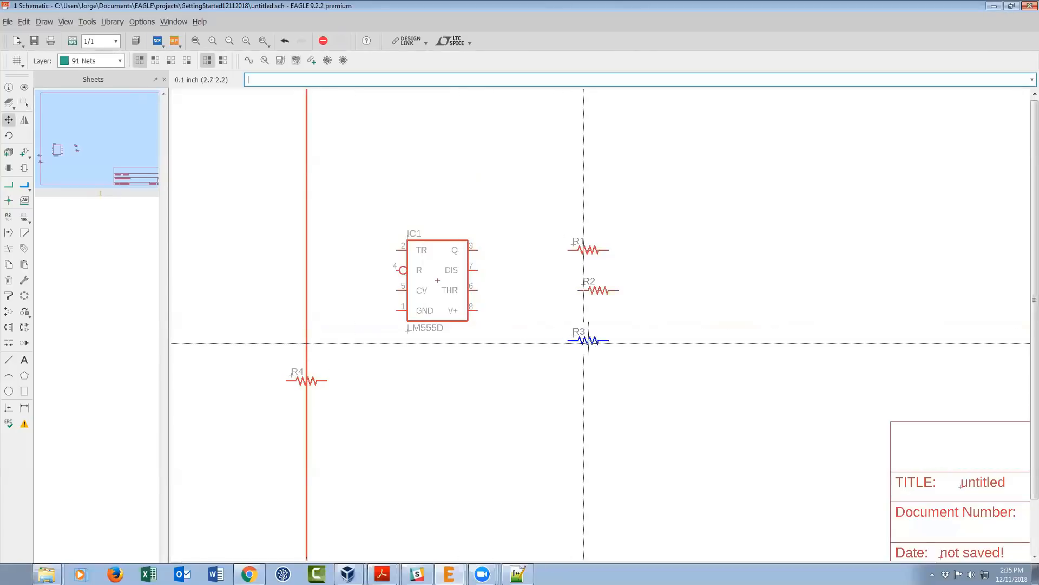
pyautogui.click(598, 340)
pyautogui.click(306, 381)
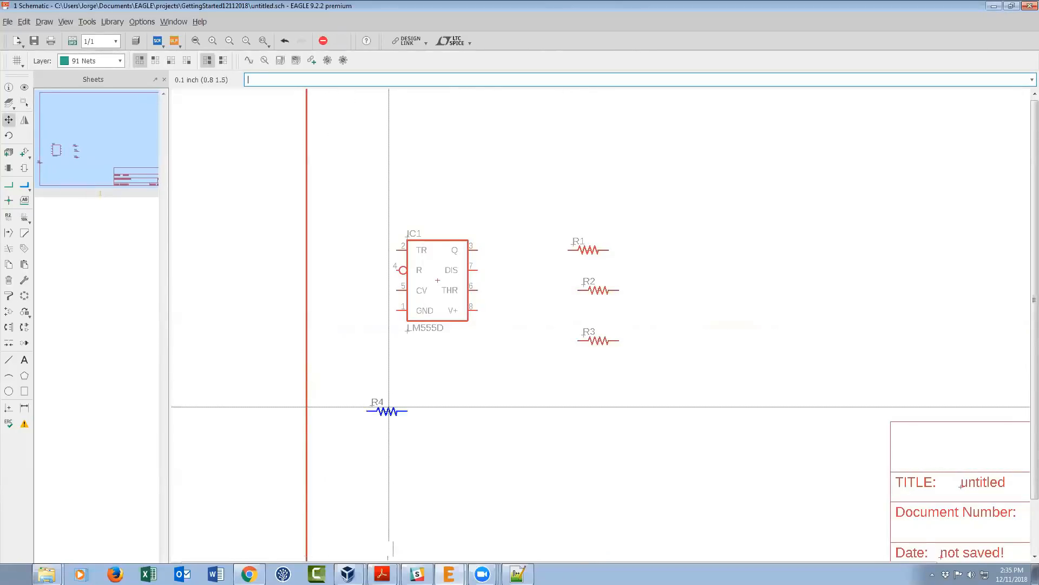
pyautogui.click(588, 390)
pyautogui.press('Escape')
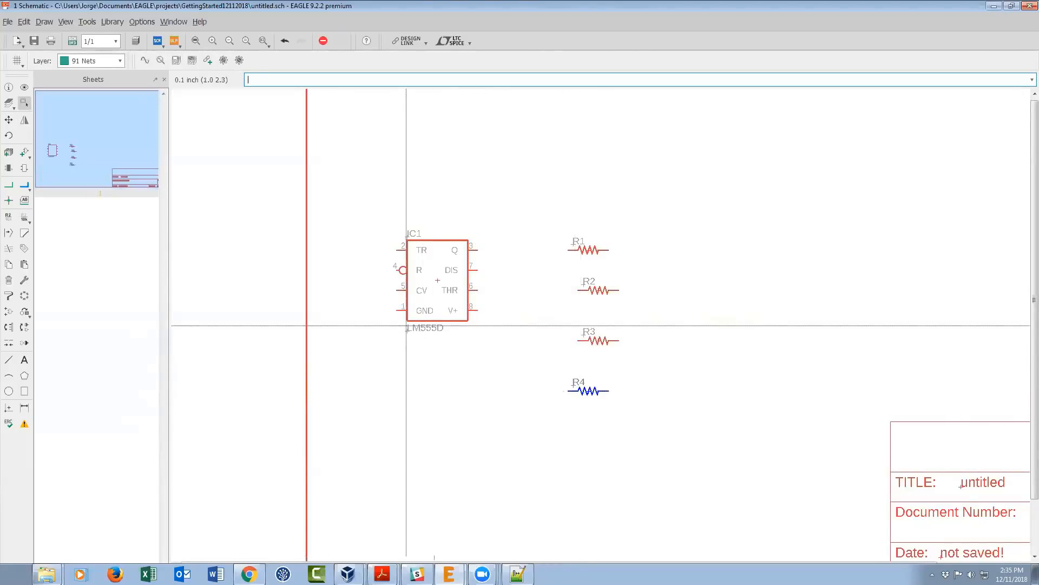
# - Move IC1 and all four resistors together as a group slightly right and up inside the frame
pyautogui.moveTo(662, 161); pyautogui.dragTo(371, 457)
pyautogui.moveTo(438, 280); pyautogui.dragTo(457, 270)
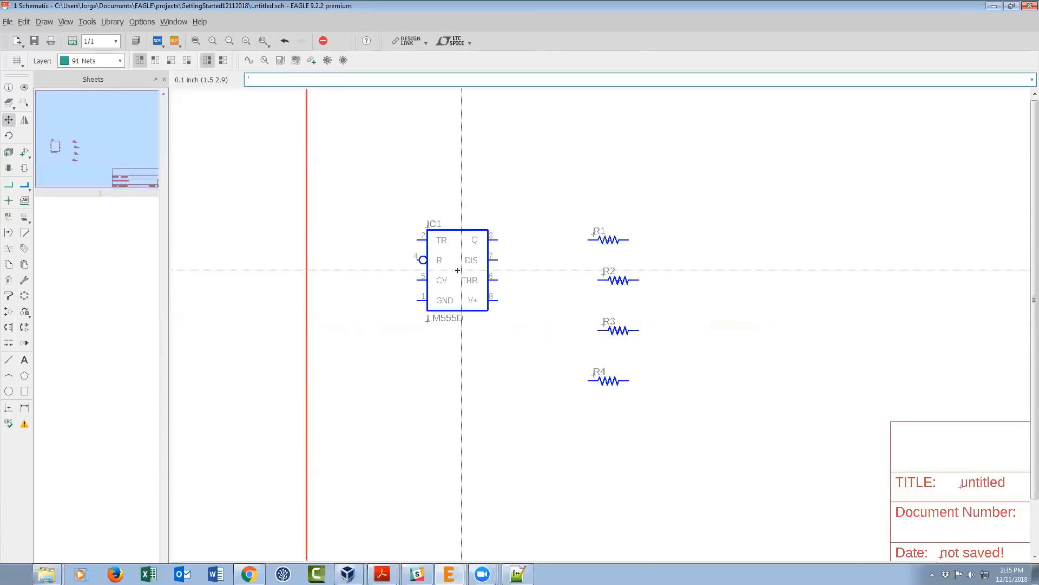
pyautogui.press('Escape')
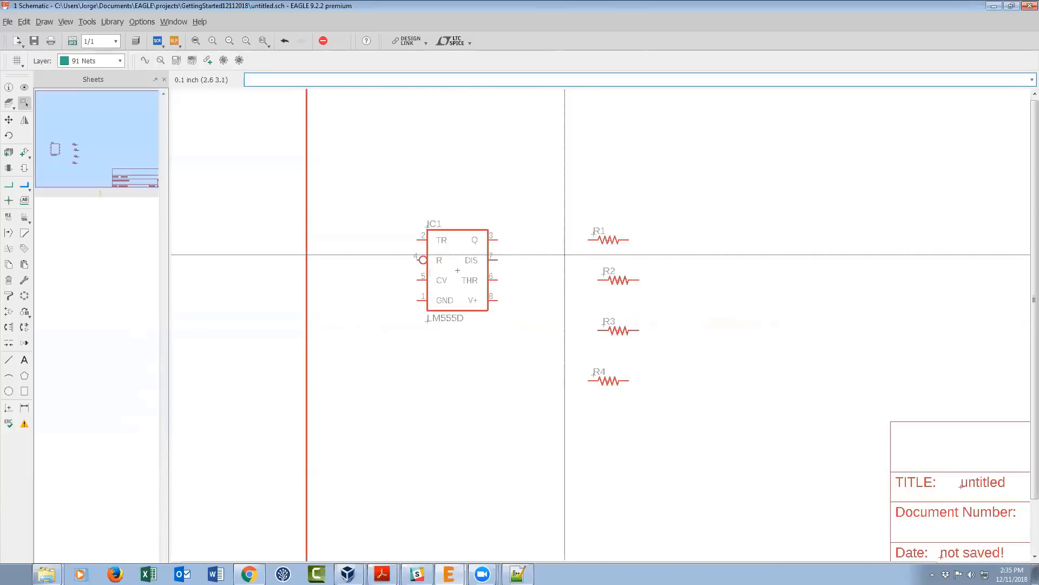
# - Rotate resistors R1 and R2 upright and stack them vertically to the right of IC1, with R1 above R2
pyautogui.press('F7')
pyautogui.click(604, 238)
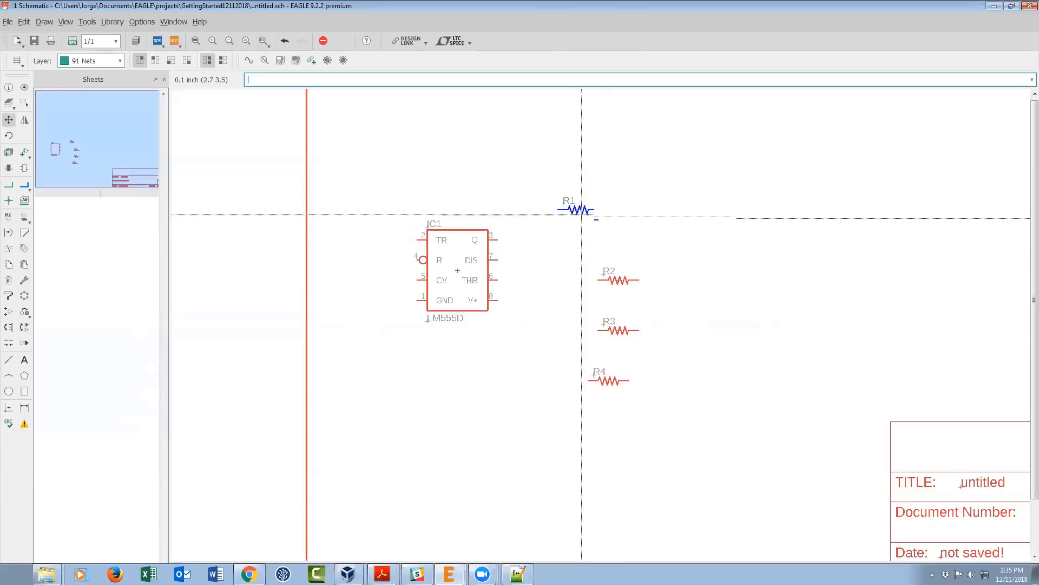
pyautogui.rightClick(550, 214)
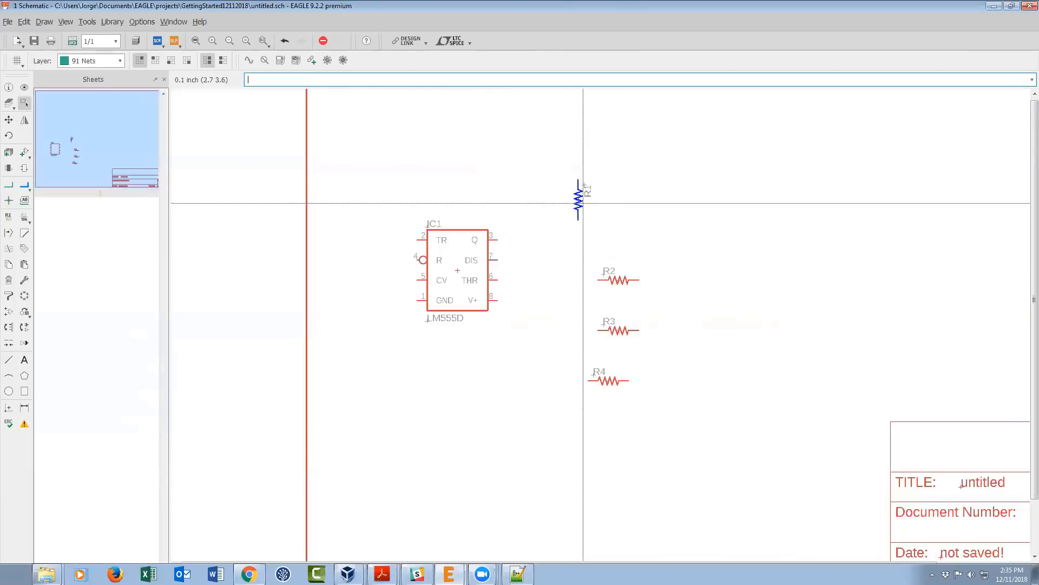
pyautogui.click(583, 203)
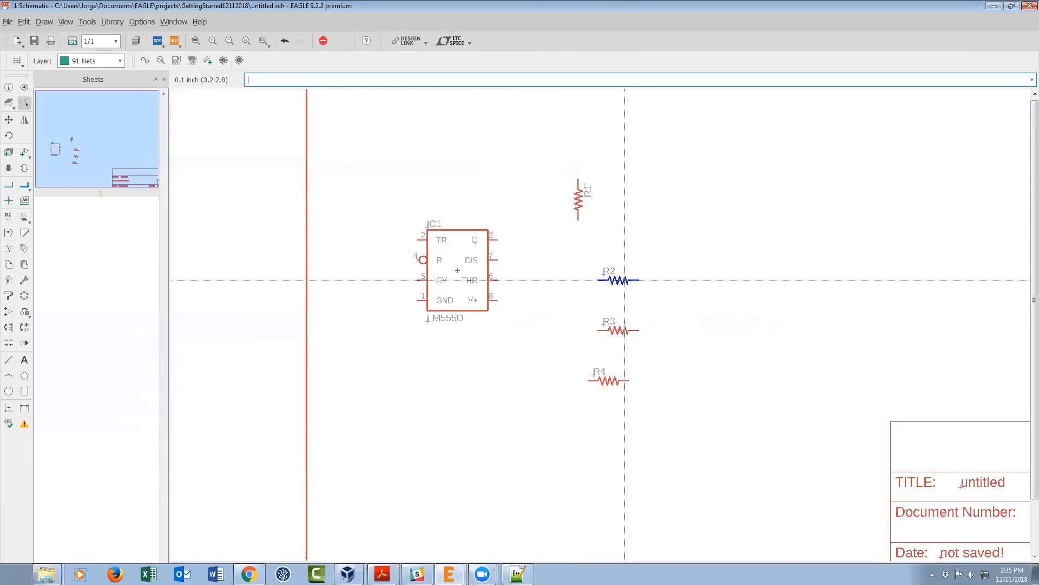
pyautogui.click(611, 280)
pyautogui.rightClick(596, 279)
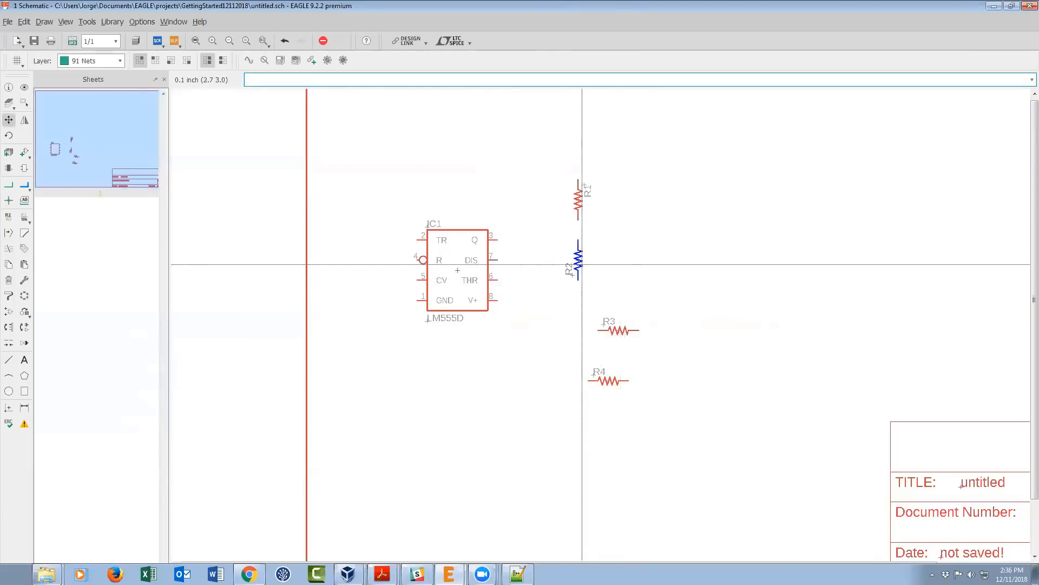
pyautogui.click(582, 269)
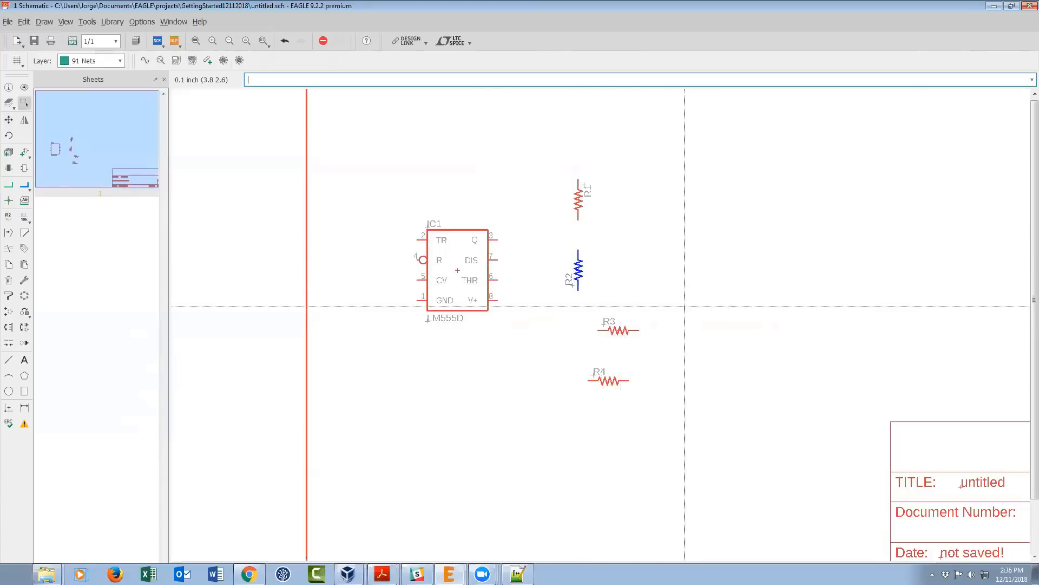
# - Rotate resistor R3 upright and place it between IC1 and R1, level with R1
pyautogui.click(605, 330)
pyautogui.rightClick(526, 219)
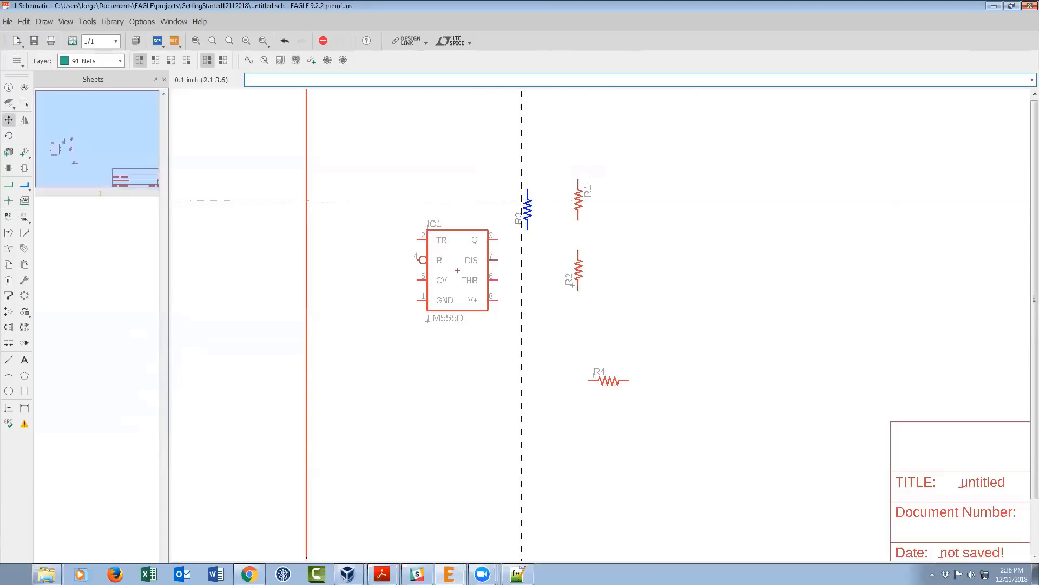
pyautogui.click(519, 199)
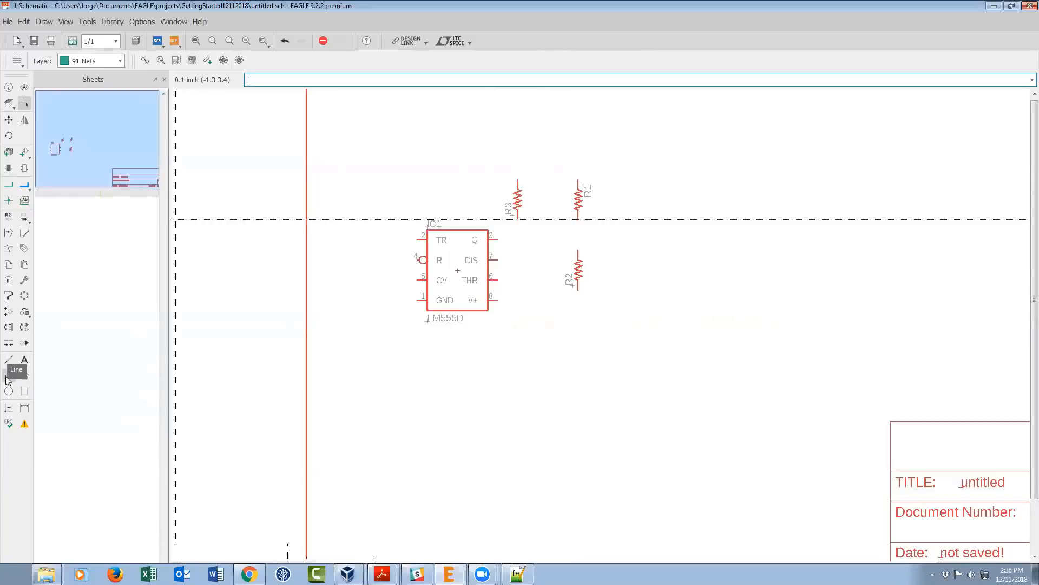
# - Draw nets connecting IC1 pin 3 (Q) to the lower end of R3 and the lower end of R1 to the upper end of R2
pyautogui.click(11, 184)
pyautogui.scroll(2, 485, 222)
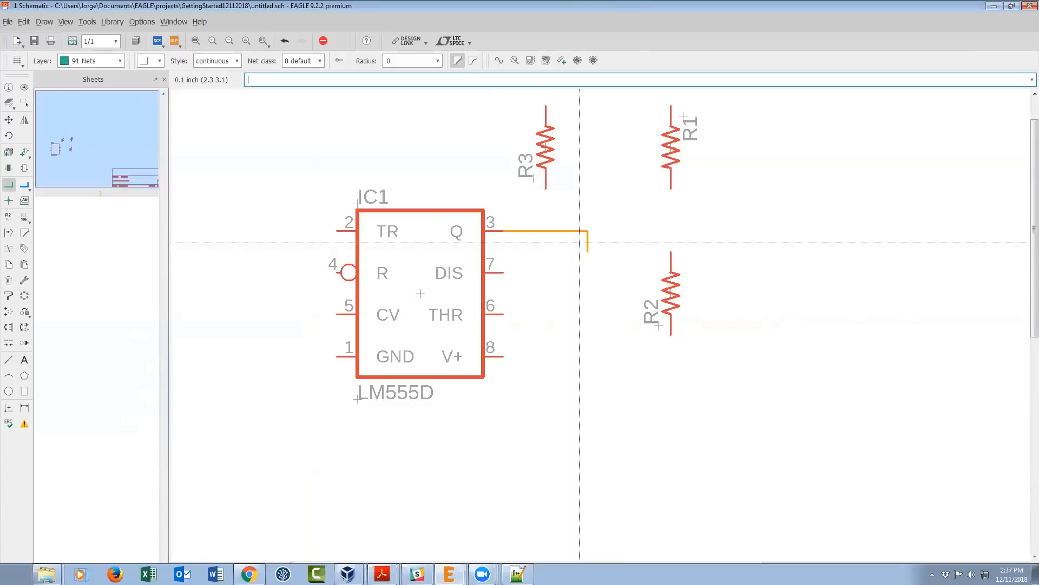
pyautogui.click(546, 189)
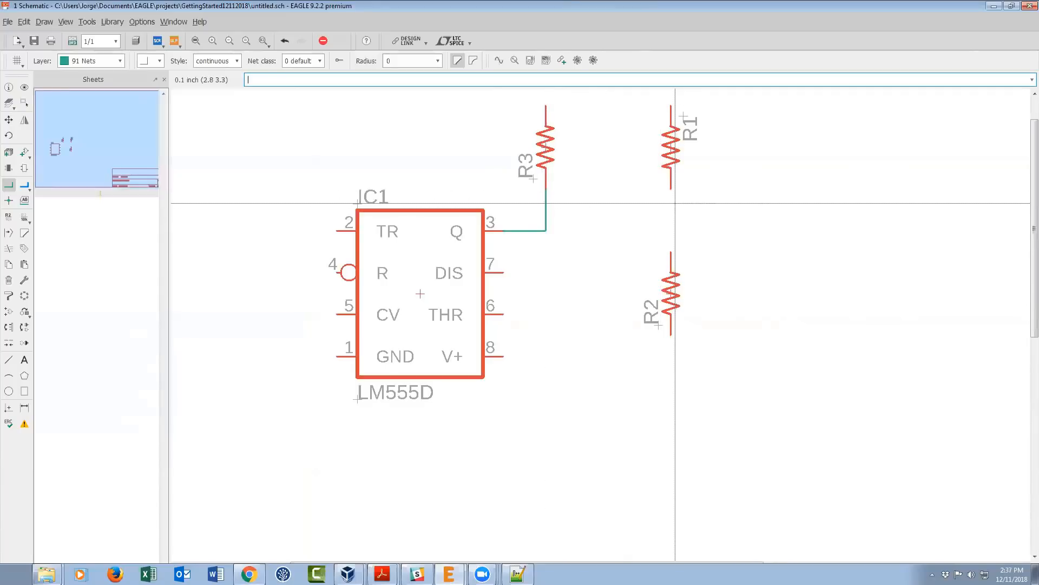
pyautogui.click(671, 188)
pyautogui.click(671, 252)
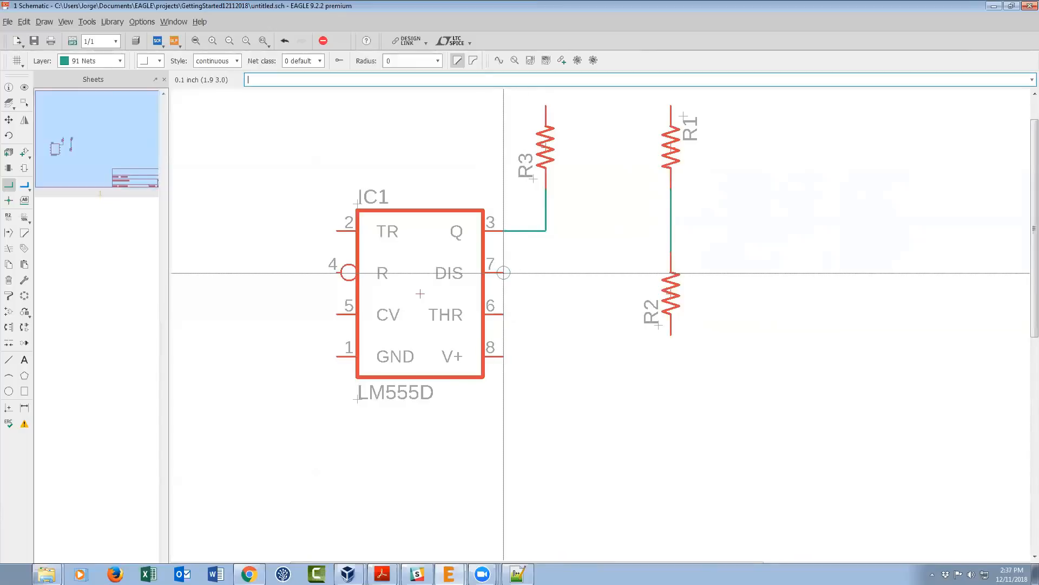
# - Draw a net from IC1 pin 7 (DIS) to the net joining the lower end of R1 and the upper end of R2
pyautogui.click(503, 272)
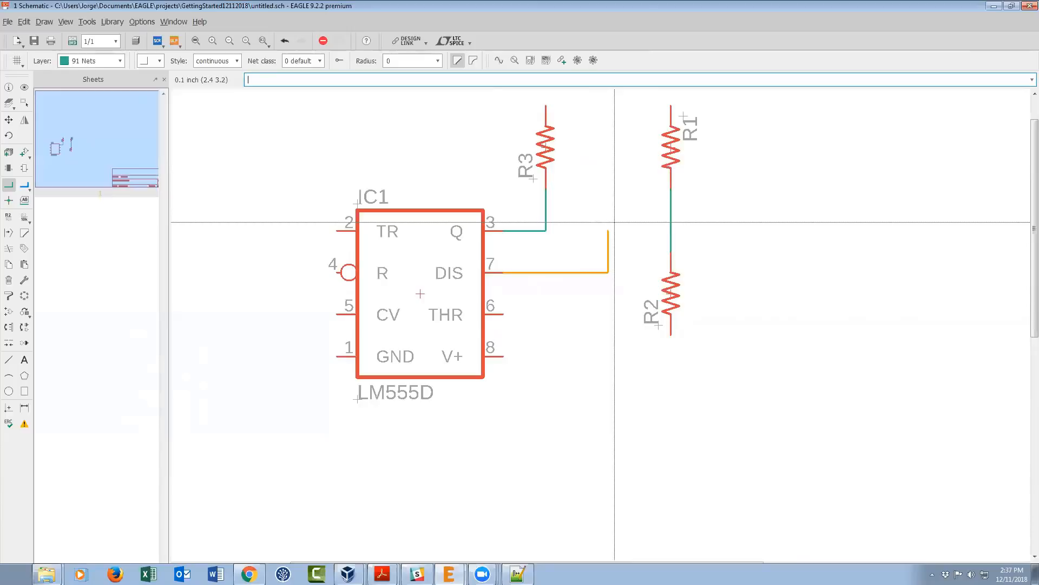
pyautogui.click(614, 222)
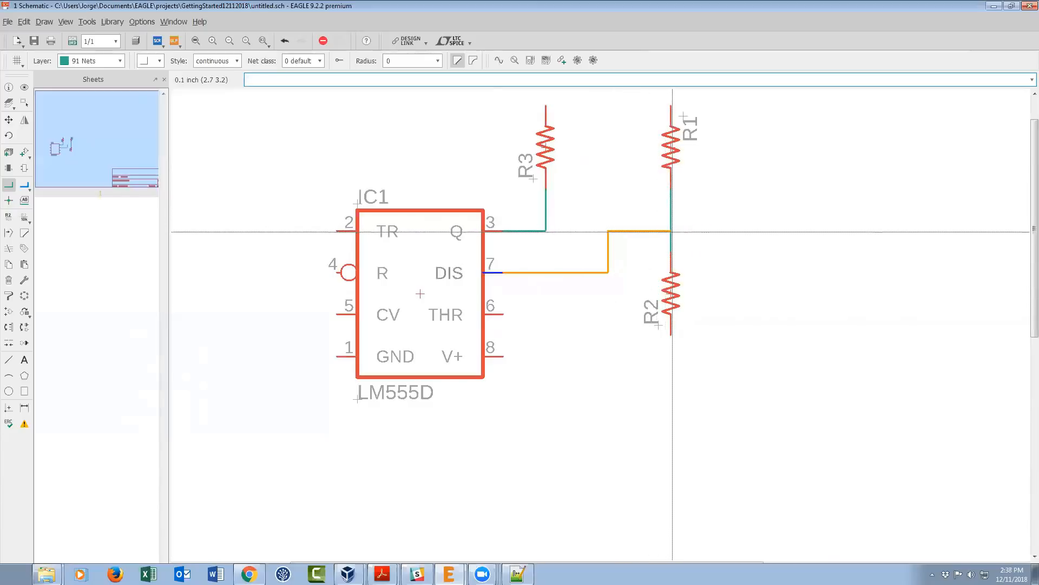
pyautogui.click(672, 232)
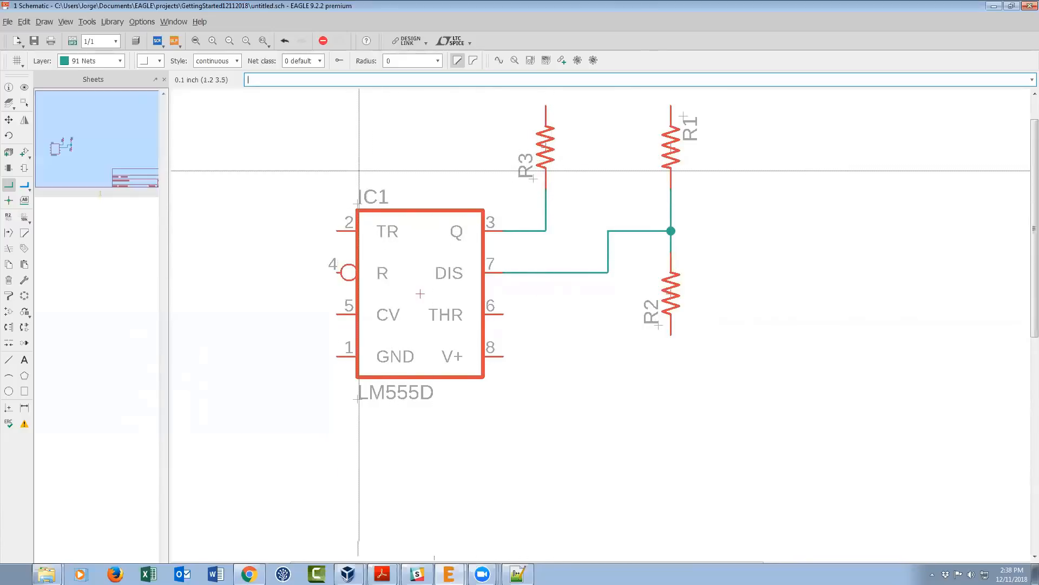
pyautogui.scroll(-1, 307, 174)
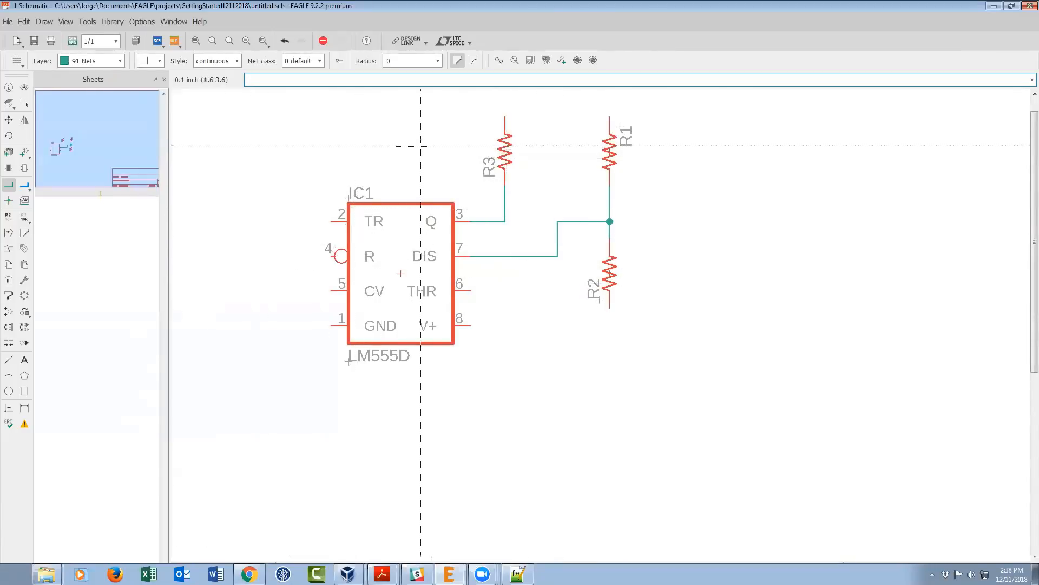
pyautogui.click(8, 216)
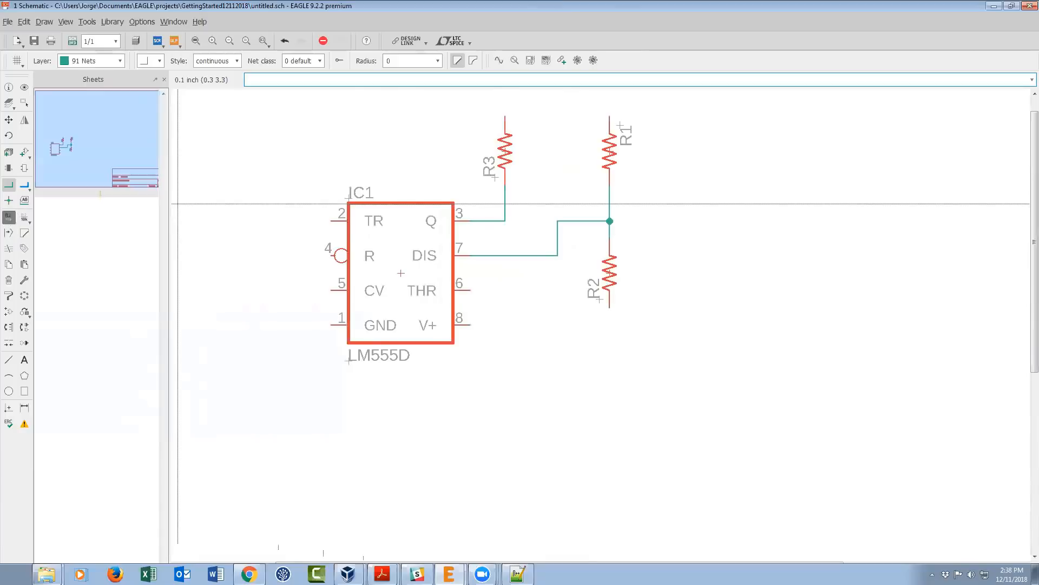
pyautogui.click(503, 149)
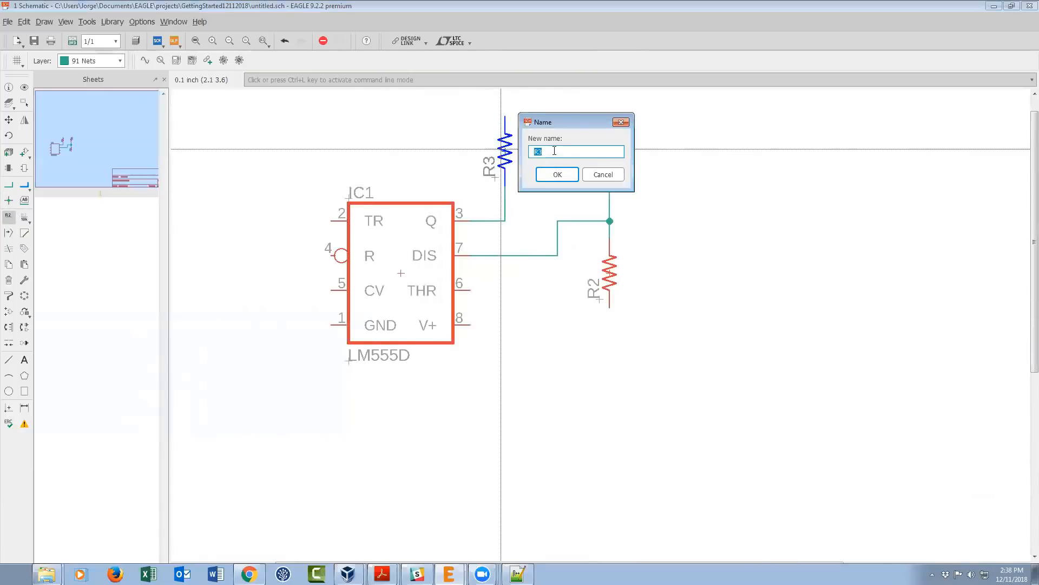
pyautogui.click(596, 175)
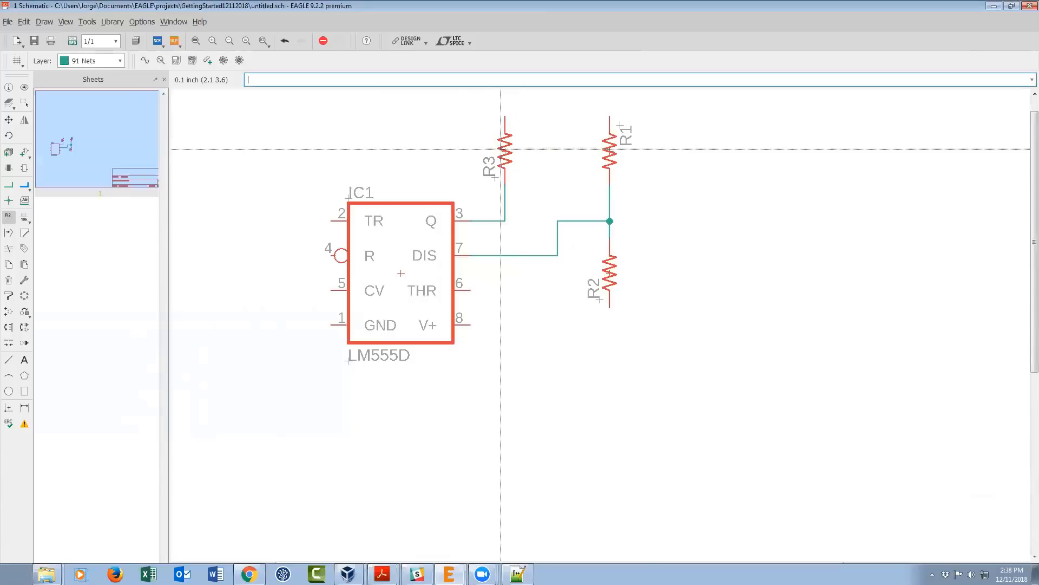
# - Set the value of resistor R3 to 120OHM and the value of resistor R2 to 450k
pyautogui.click(25, 220)
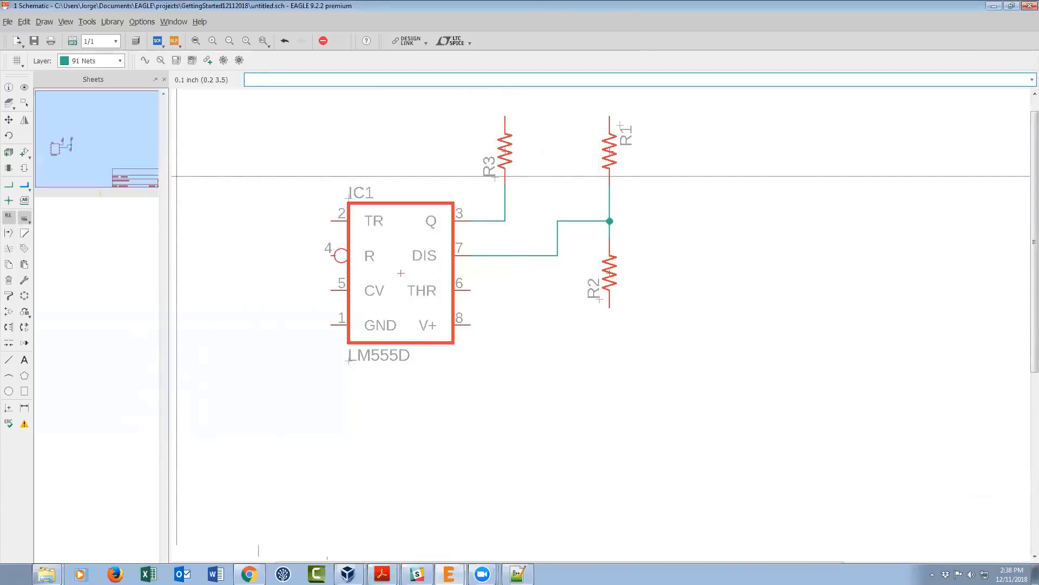
pyautogui.click(505, 151)
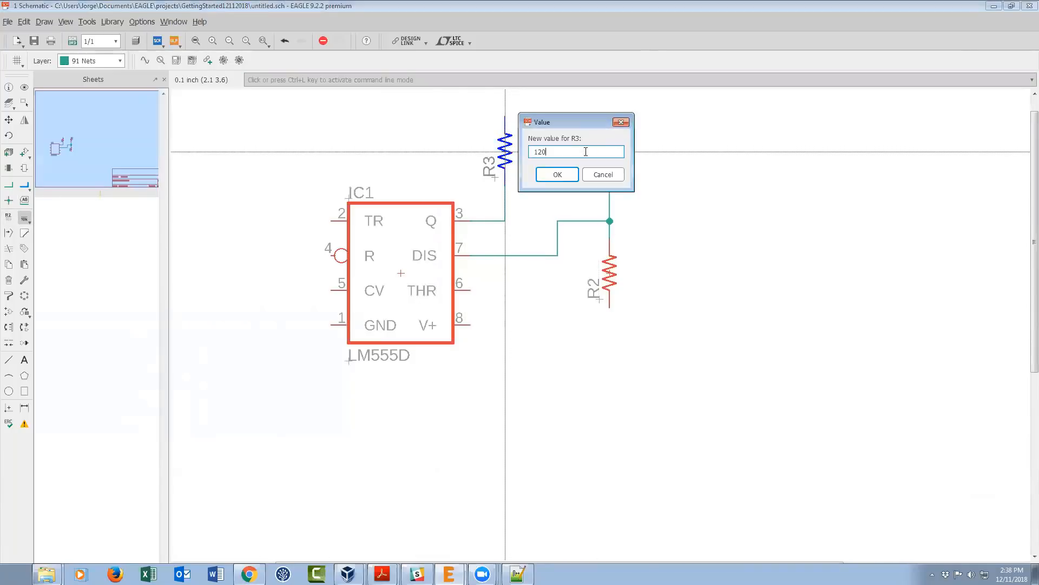
pyautogui.press('Return')
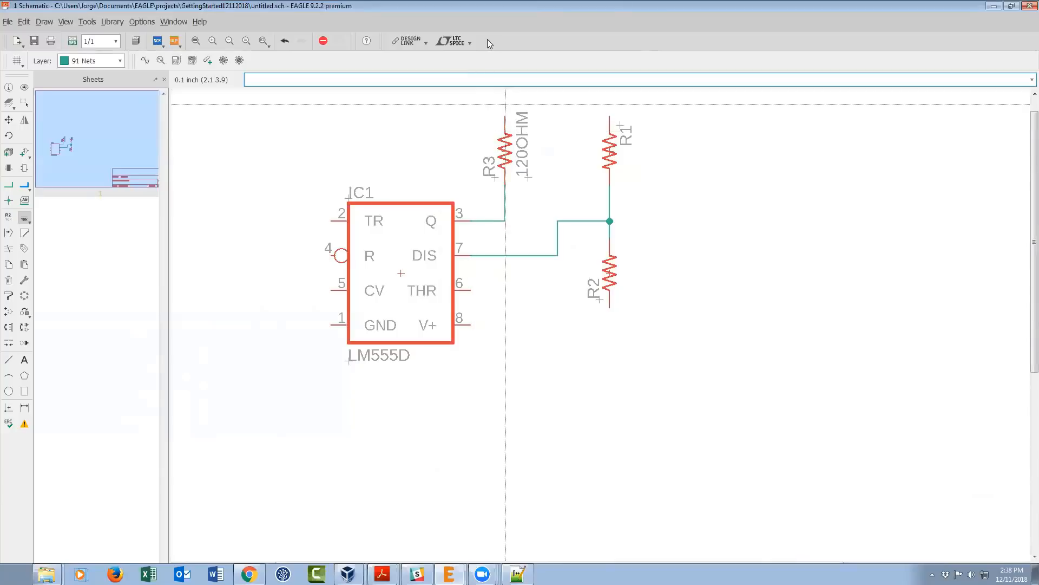
pyautogui.click(611, 273)
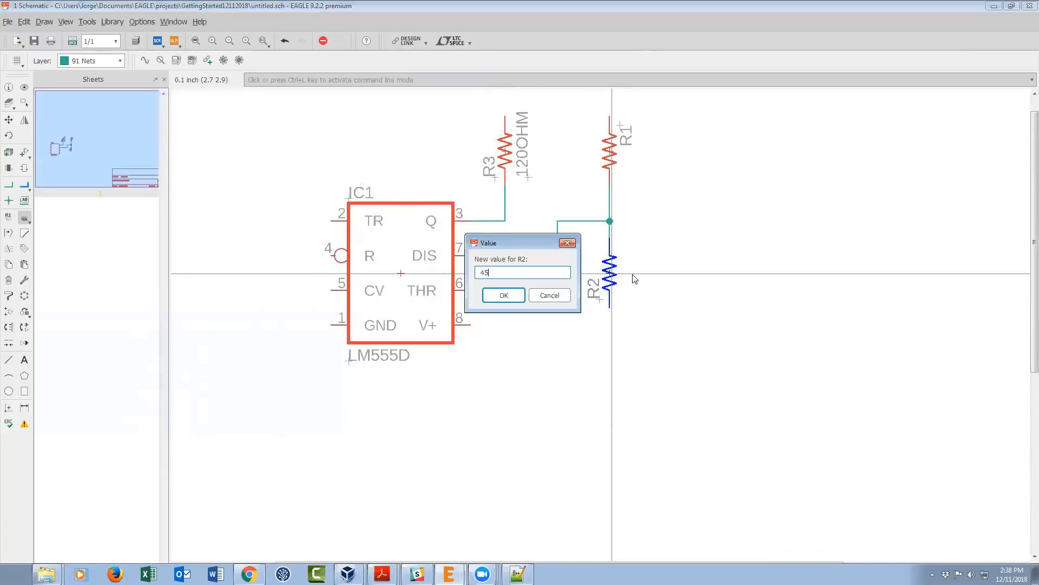
pyautogui.press('Return')
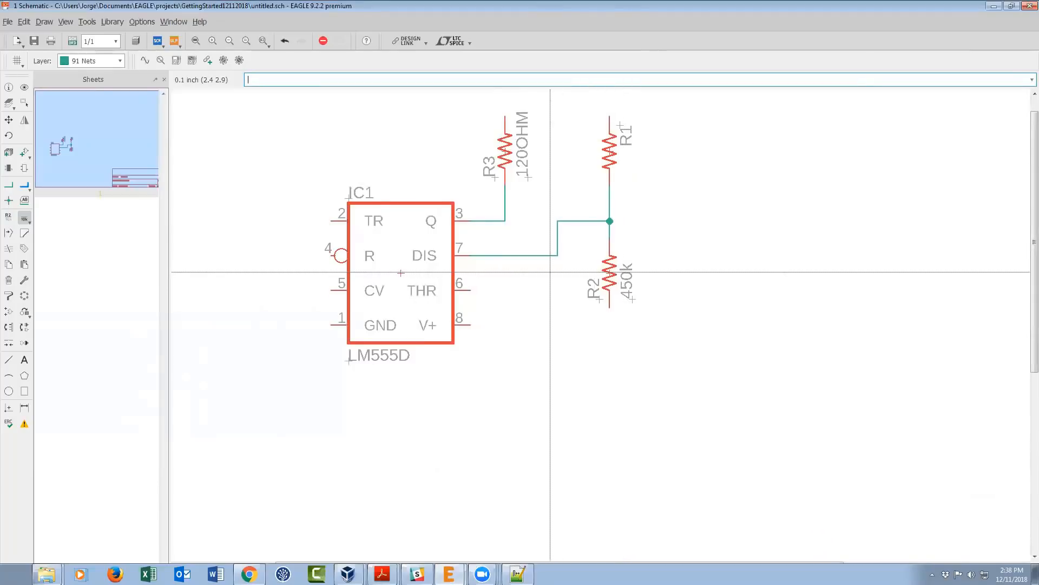
# - Set the value of resistor R1 to 100k
pyautogui.scroll(-2, 533, 271)
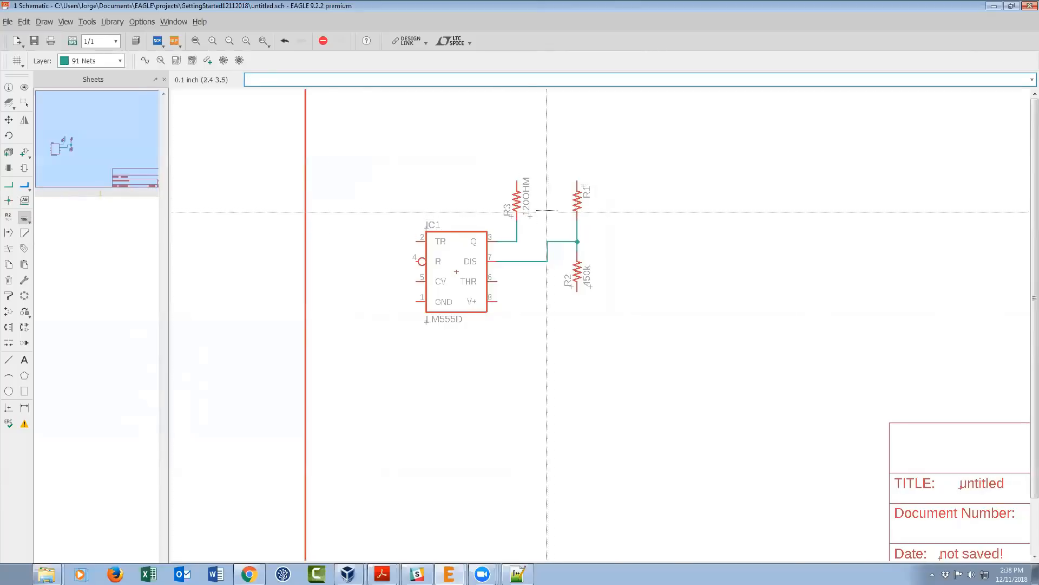
pyautogui.scroll(2, 585, 205)
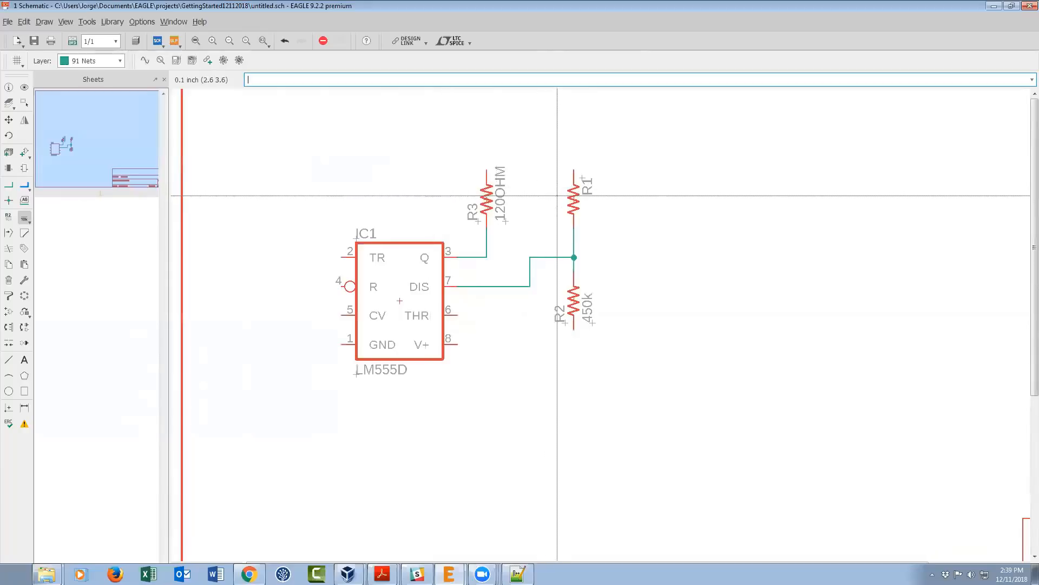
pyautogui.click(575, 194)
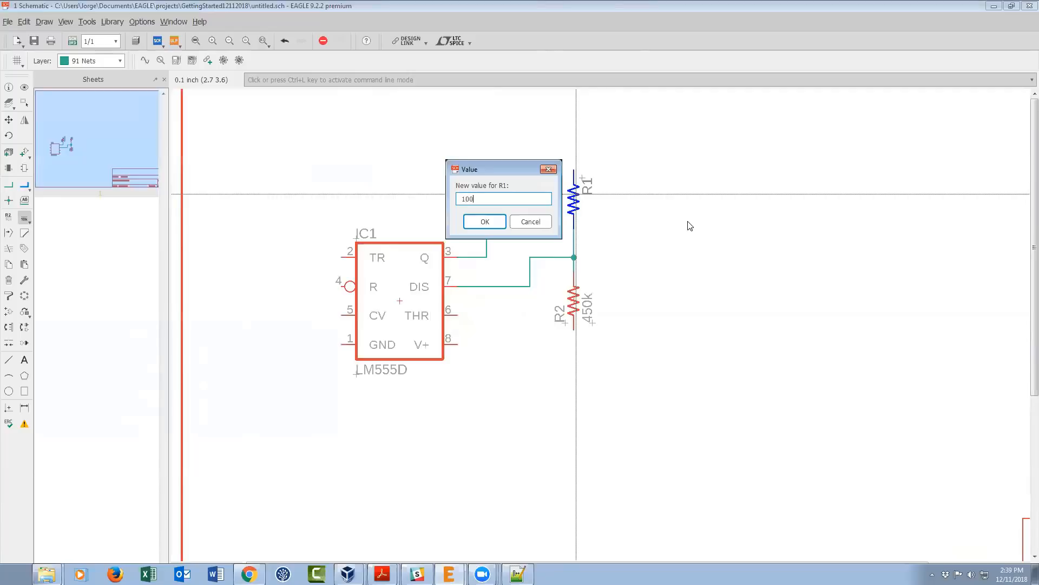
pyautogui.press('Return')
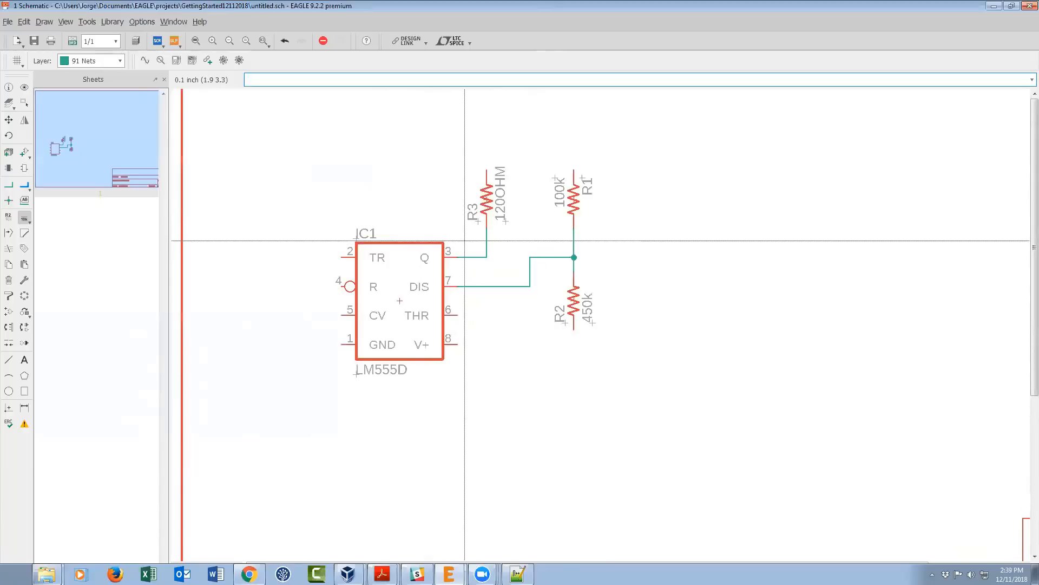
# - Select IC1, the three wired resistors and their nets as a group, then move and repeatedly rotate the group inside the frame
pyautogui.scroll(-3, 465, 240)
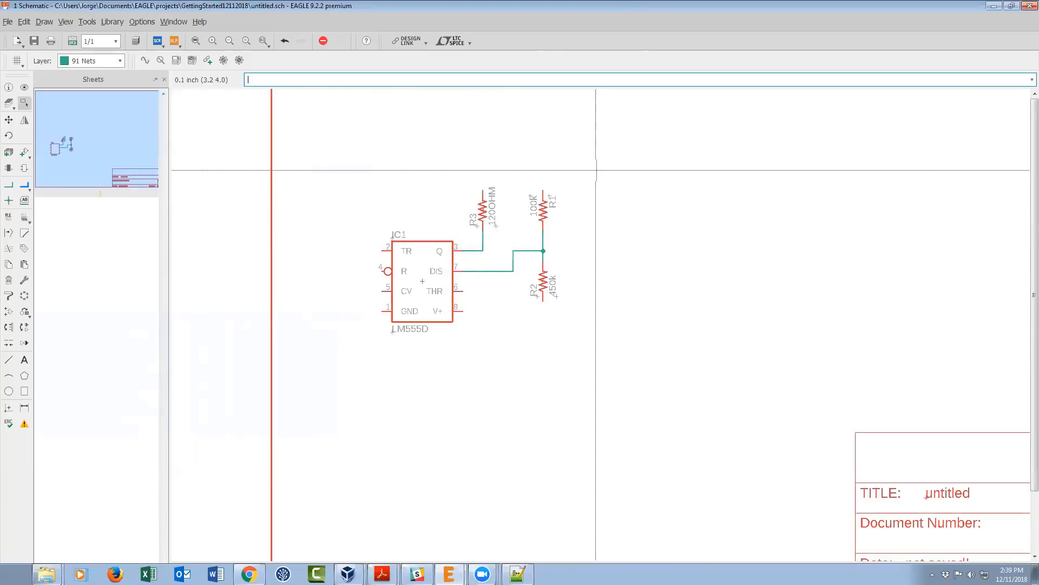
pyautogui.moveTo(596, 162); pyautogui.dragTo(320, 335)
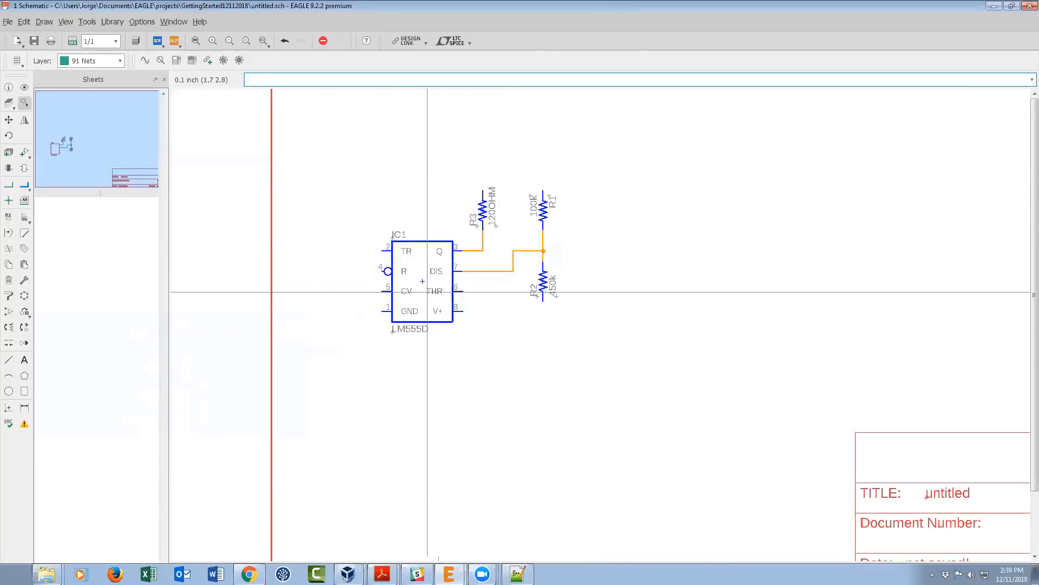
pyautogui.moveTo(422, 281); pyautogui.dragTo(468, 269)
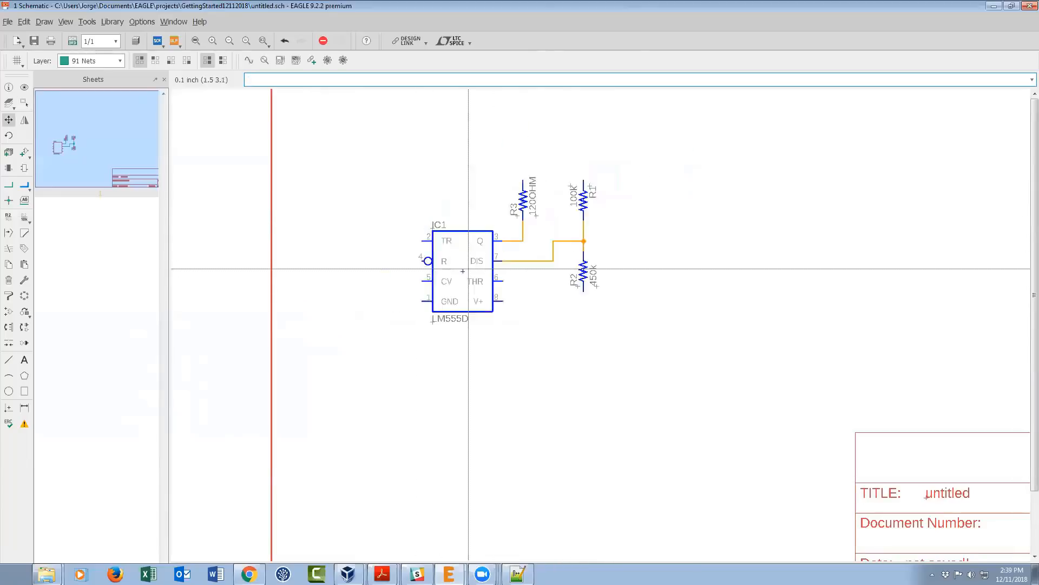
pyautogui.rightClick(560, 266)
pyautogui.rightClick(561, 266)
pyautogui.rightClick(561, 266)
pyautogui.rightClick(561, 266)
pyautogui.rightClick(561, 266)
pyautogui.rightClick(560, 266)
pyautogui.rightClick(560, 266)
pyautogui.rightClick(561, 266)
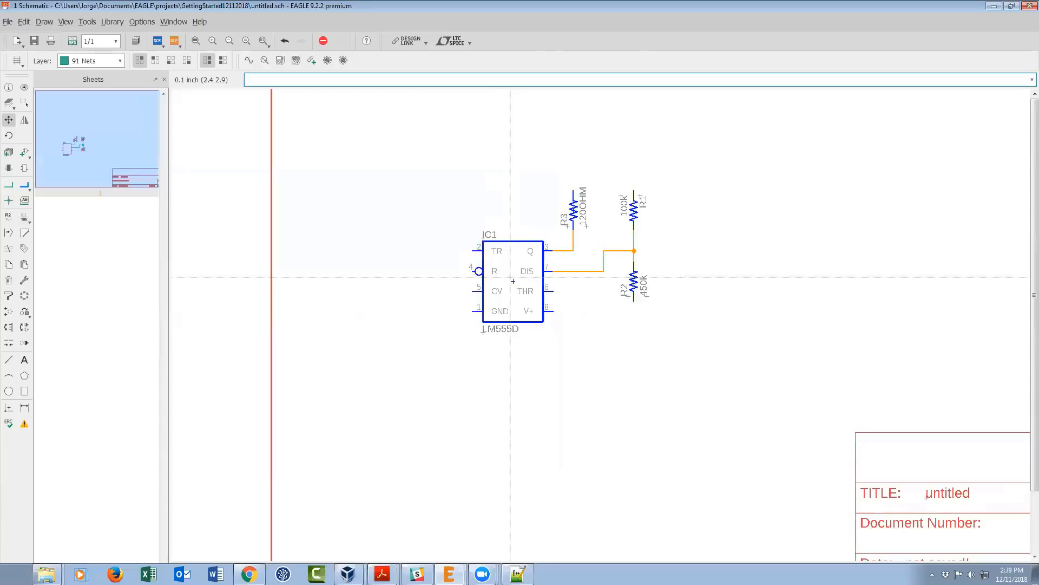
# - Mirror the circuit group back and forth, returning it to its unmirrored orientation, and place it farther right of the frame's left border
pyautogui.middleClick(510, 277)
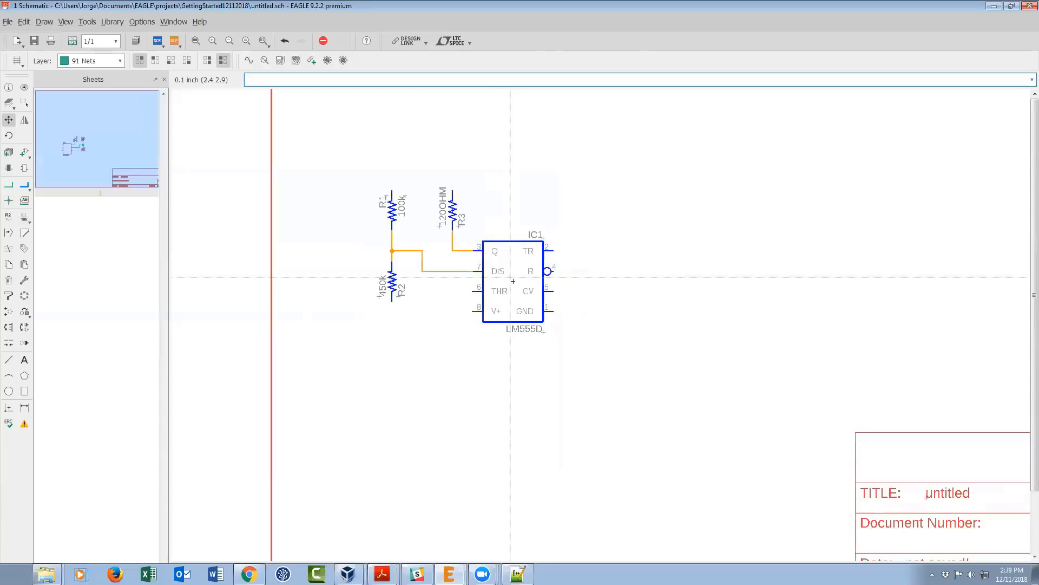
pyautogui.middleClick(510, 276)
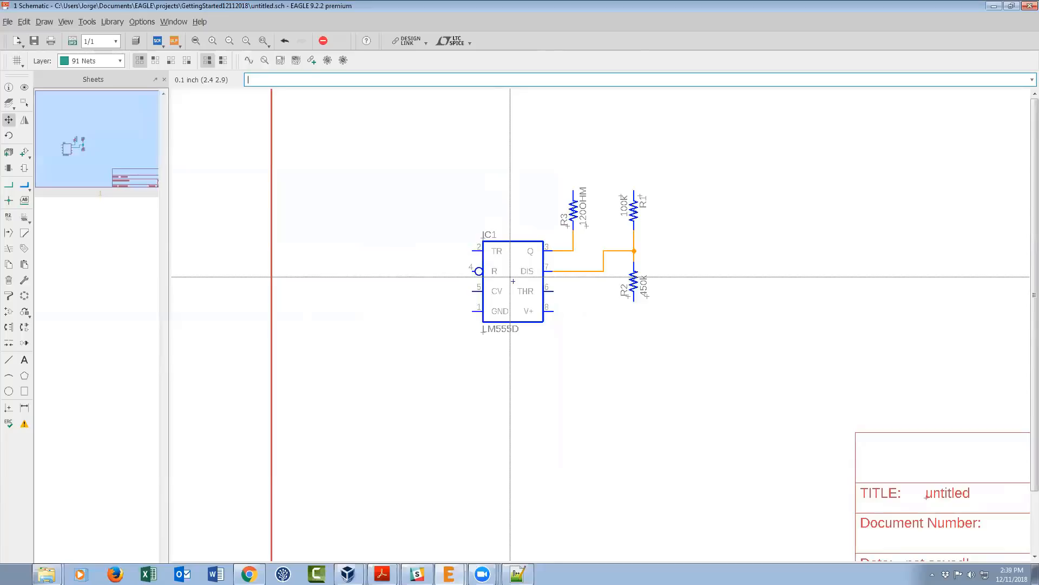
pyautogui.middleClick(510, 276)
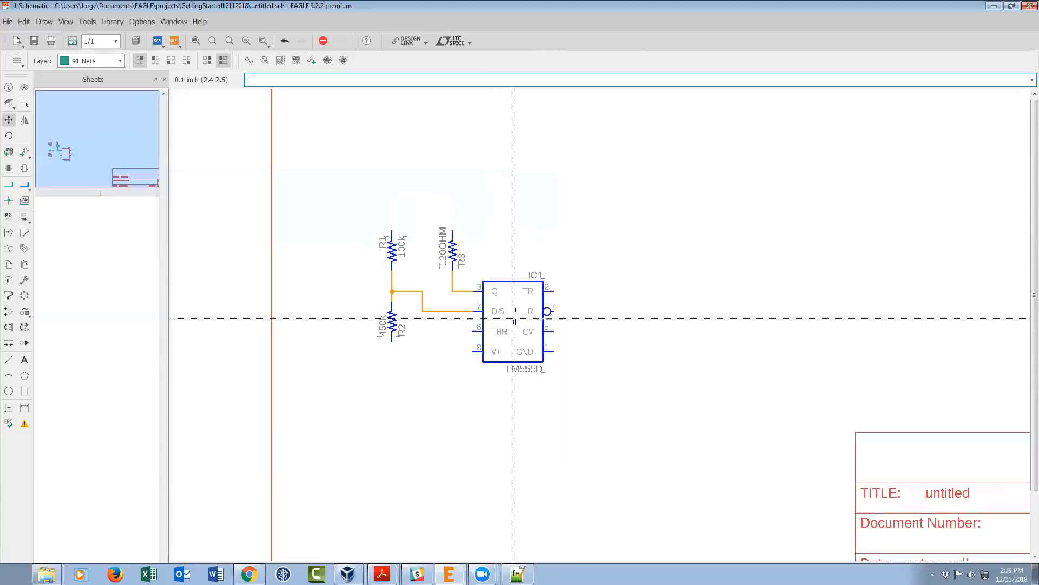
pyautogui.middleClick(523, 281)
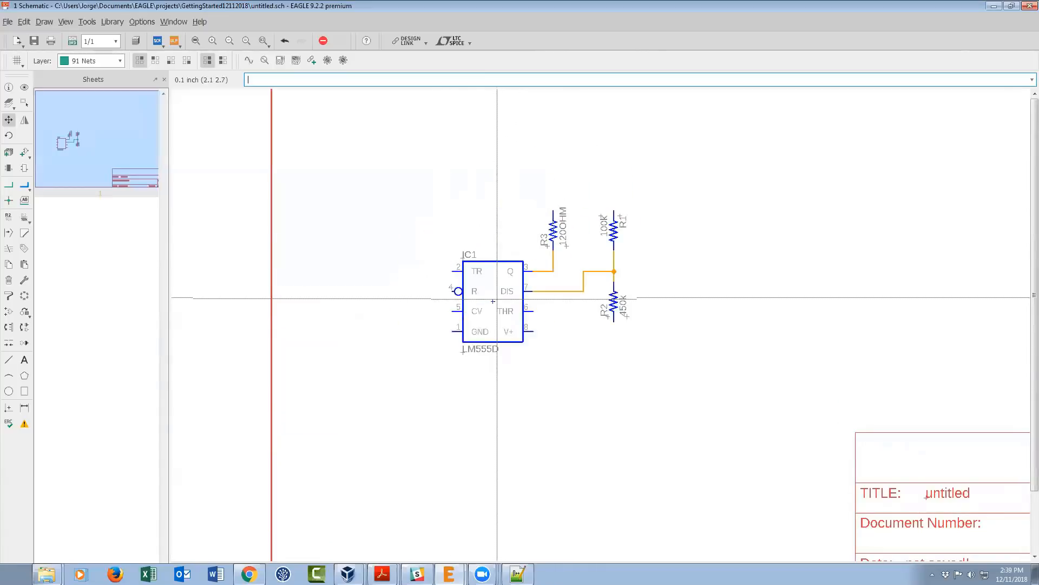
pyautogui.click(507, 297)
pyautogui.click(378, 248)
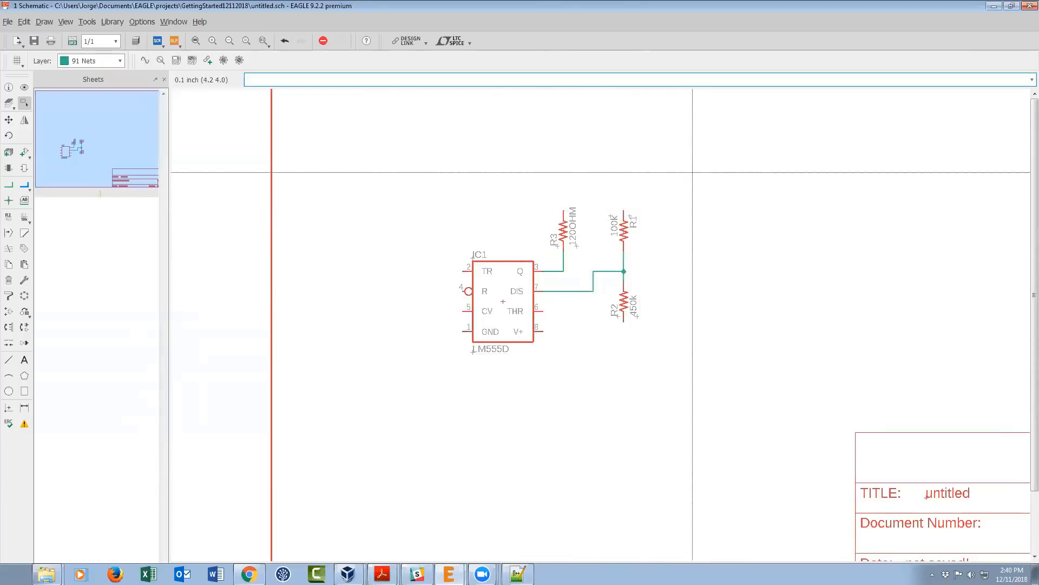
# - Delete IC1, its wired resistors and their nets together, keeping only the frame on the sheet
pyautogui.moveTo(687, 166); pyautogui.dragTo(469, 403)
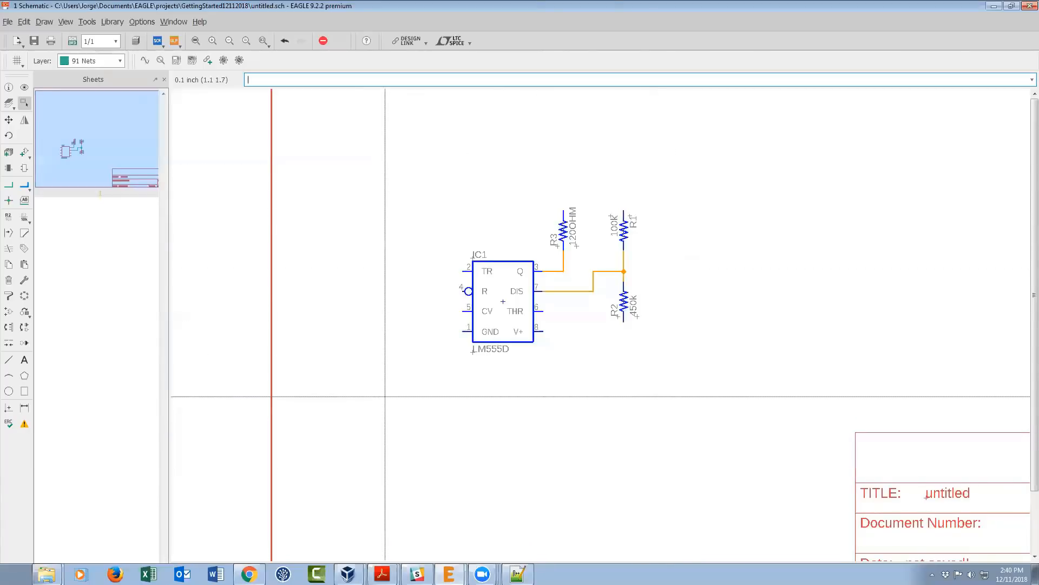
pyautogui.press('Delete')
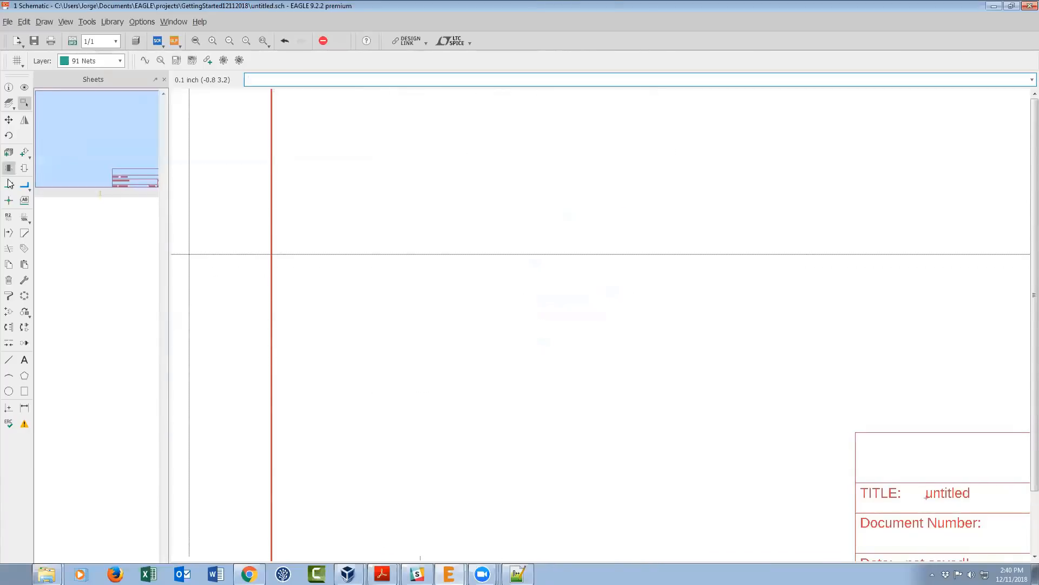
# - Paste the schematic of the 555Timer_Block_Sch_and_Brd design block into the middle of the frame, accepting the proposed net names
pyautogui.click(9, 152)
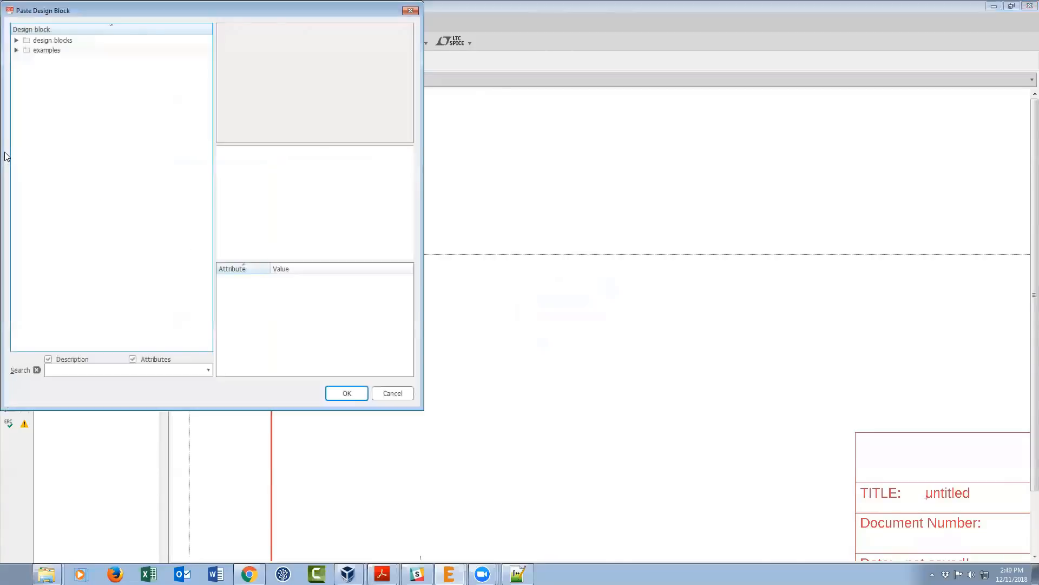
pyautogui.click(17, 41)
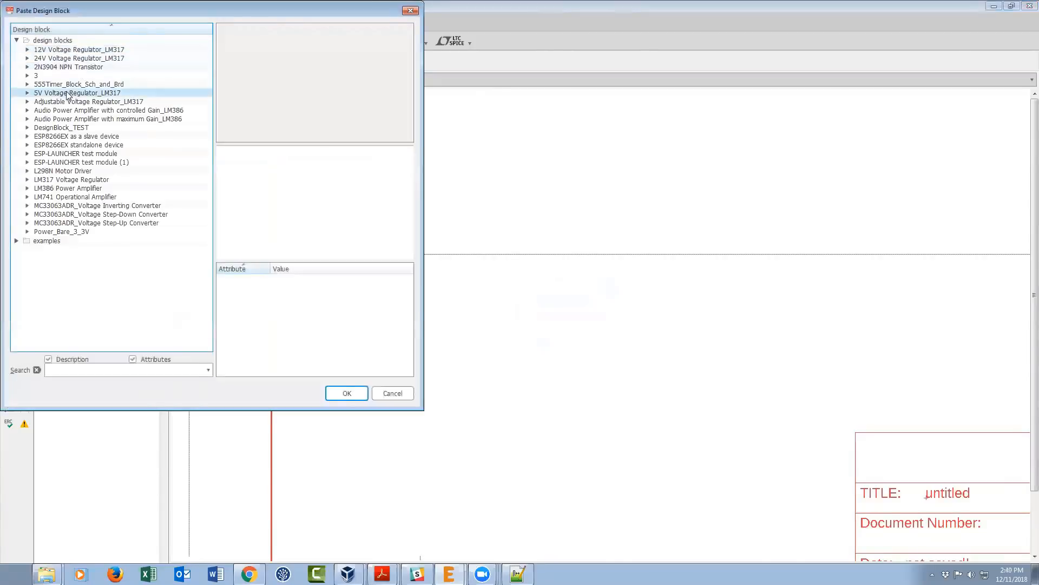
pyautogui.click(28, 84)
pyautogui.click(68, 103)
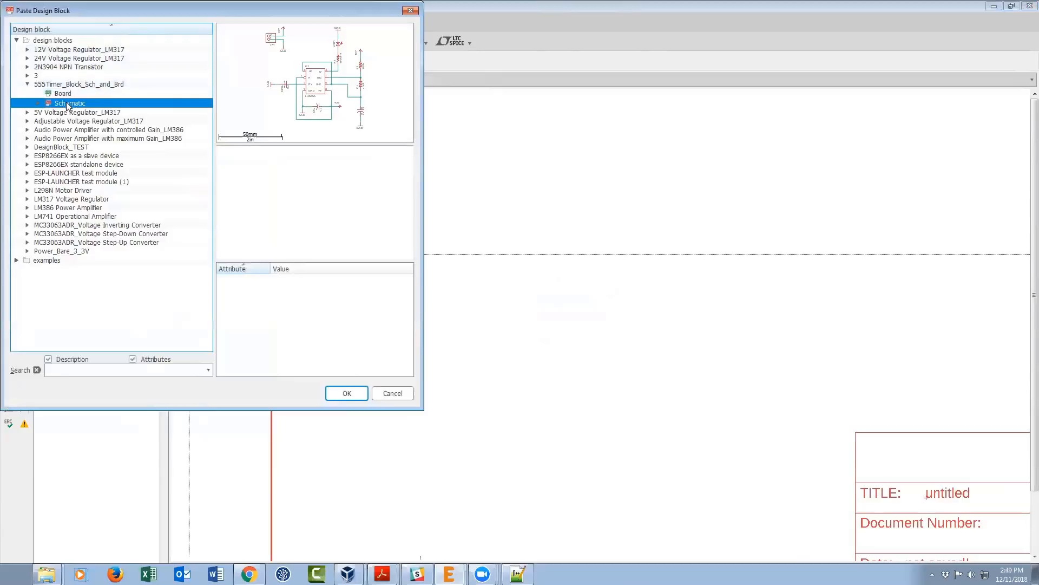
pyautogui.scroll(-4, 502, 362)
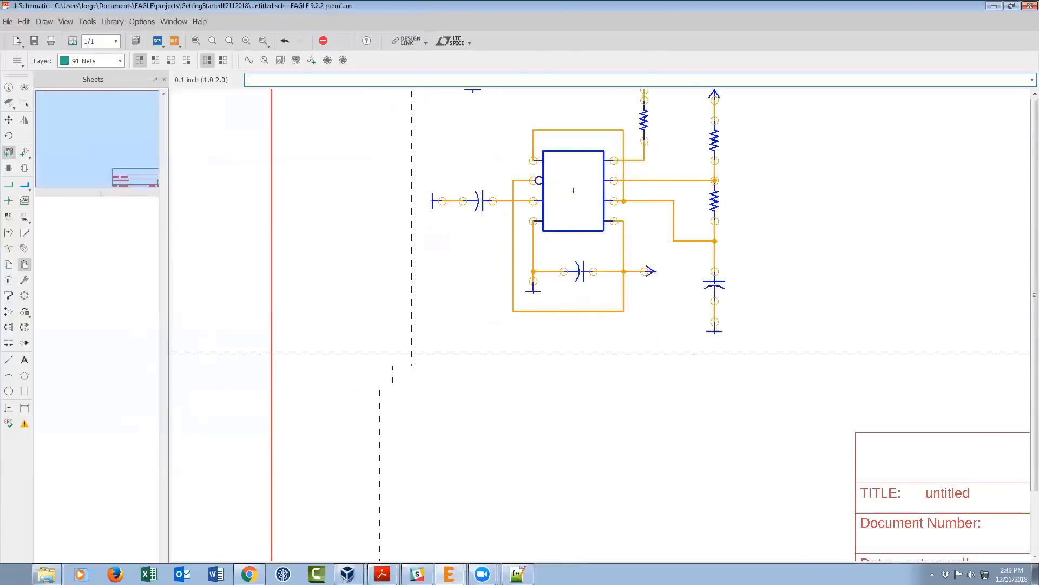
pyautogui.click(514, 339)
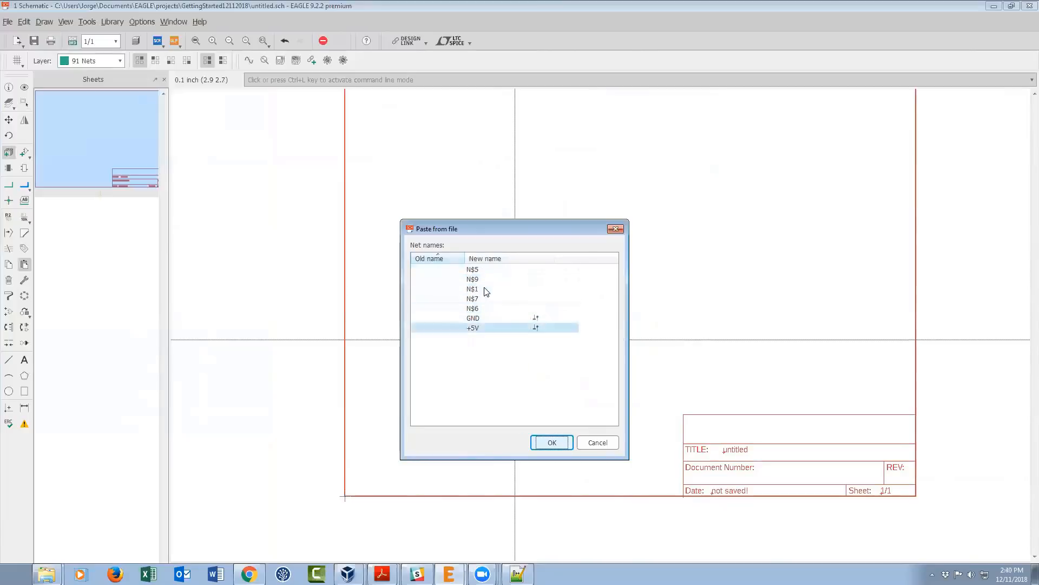
pyautogui.click(561, 441)
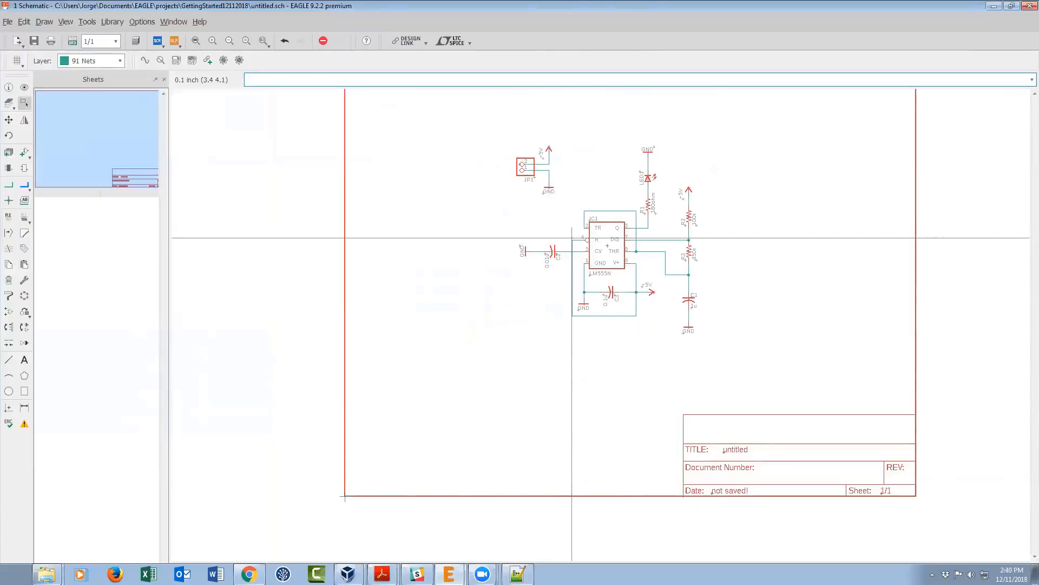
pyautogui.moveTo(751, 155); pyautogui.dragTo(625, 210, button='middle')
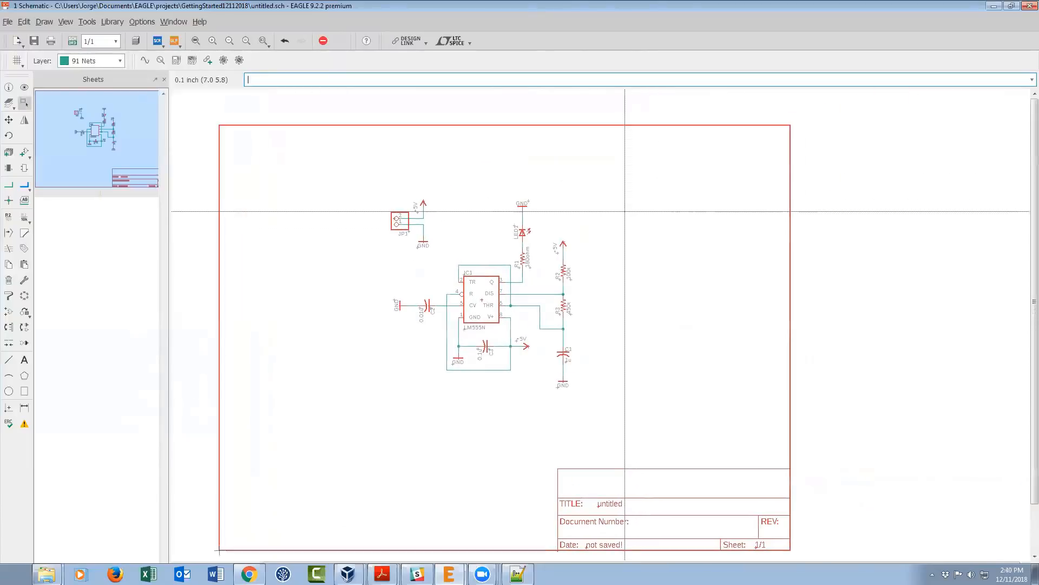
pyautogui.scroll(1, 595, 250)
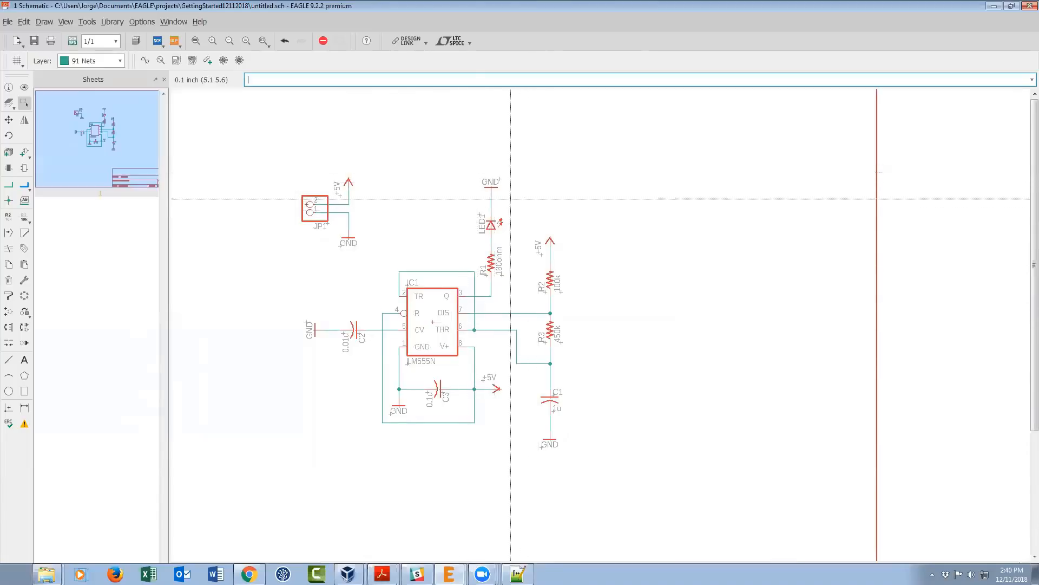
pyautogui.scroll(1, 489, 224)
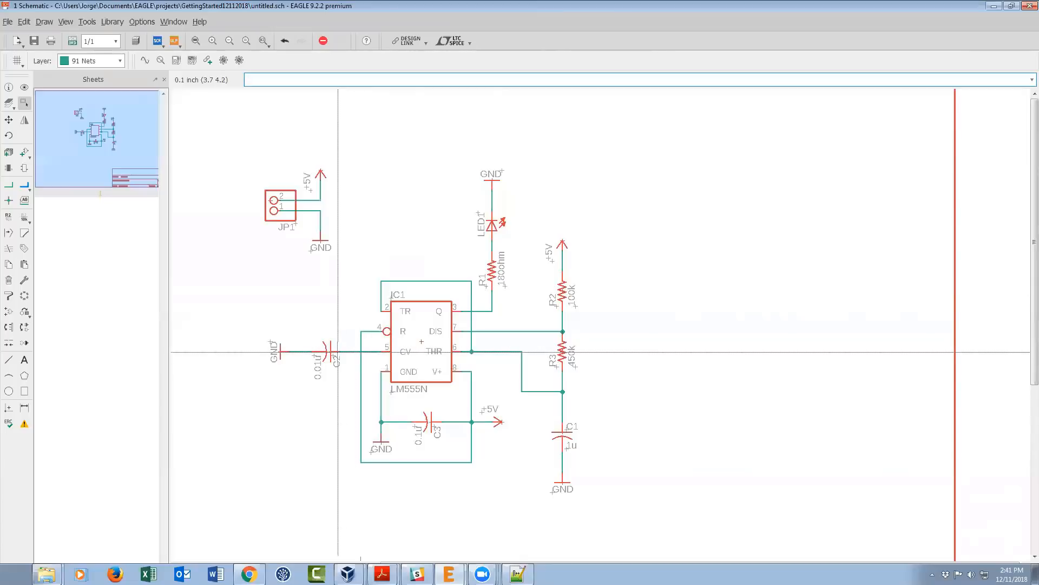
pyautogui.scroll(2, 371, 349)
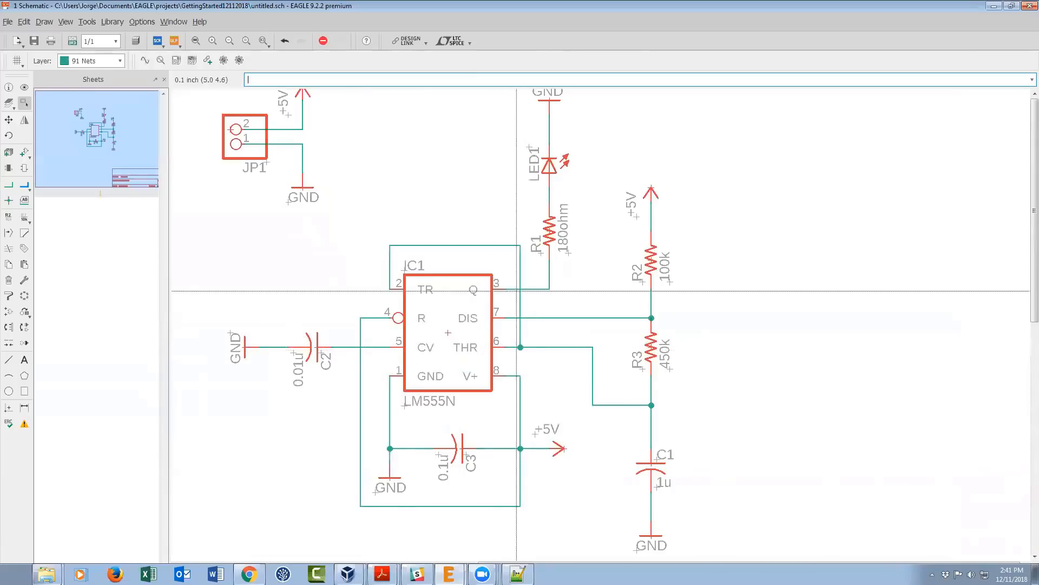
pyautogui.scroll(-1, 460, 295)
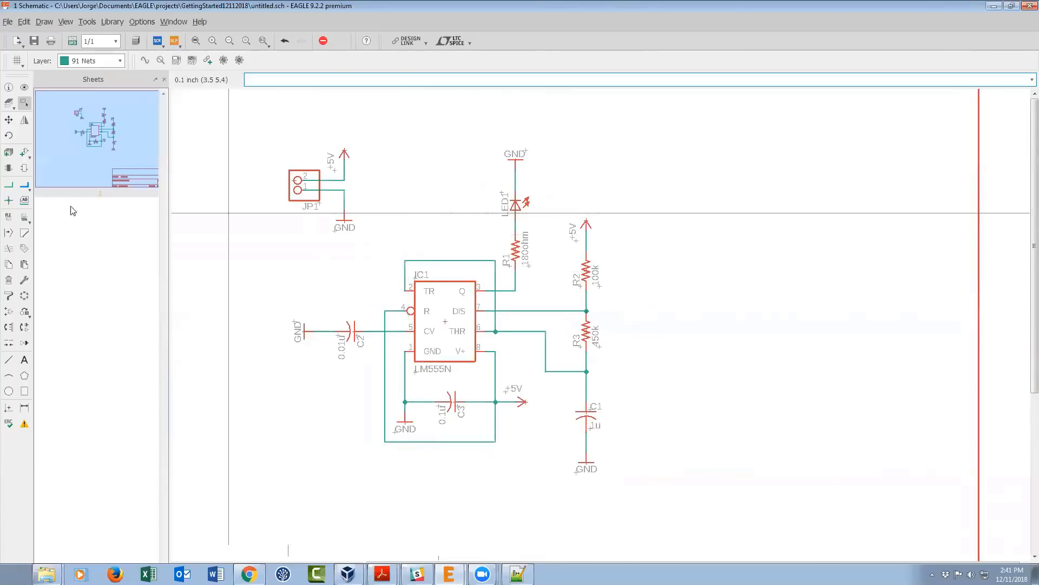
# - Browse the part libraries to supply1 and supply2, list the supply symbols in supply2, and leave without adding a part
pyautogui.click(24, 152)
pyautogui.click(15, 66)
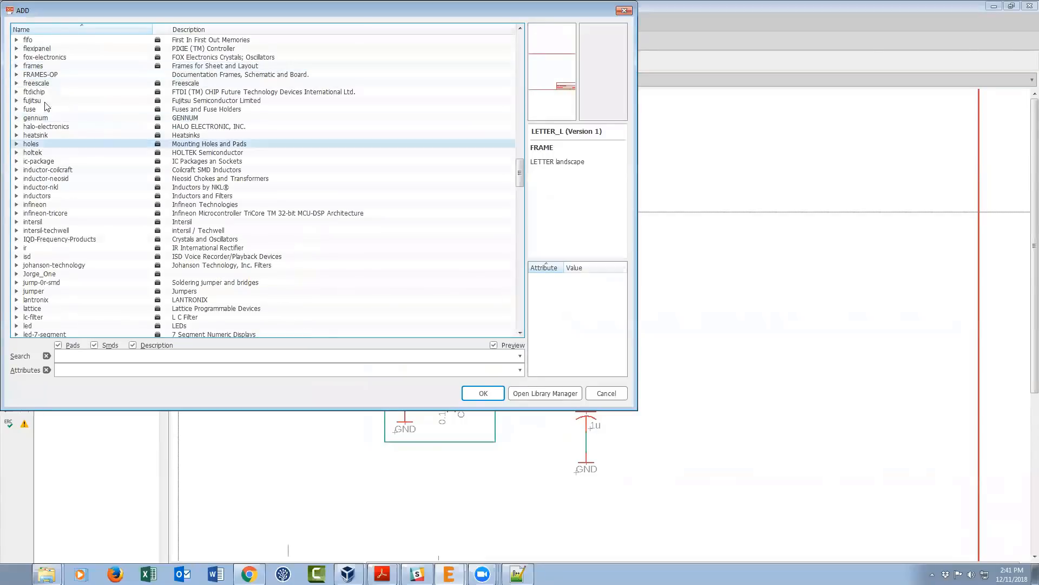
pyautogui.scroll(-13, 46, 192)
pyautogui.scroll(-20, 46, 192)
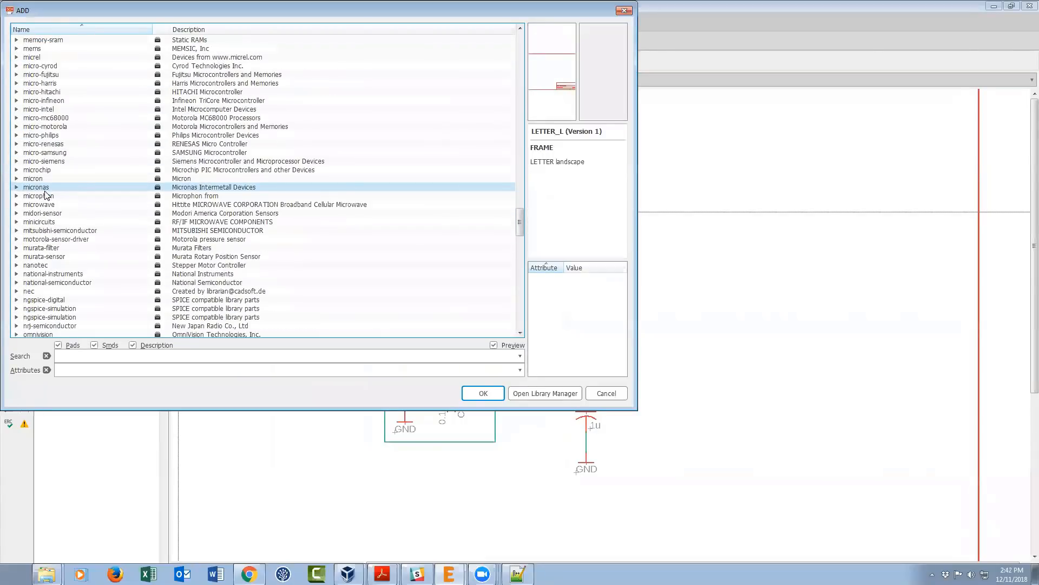
pyautogui.scroll(-4, 46, 195)
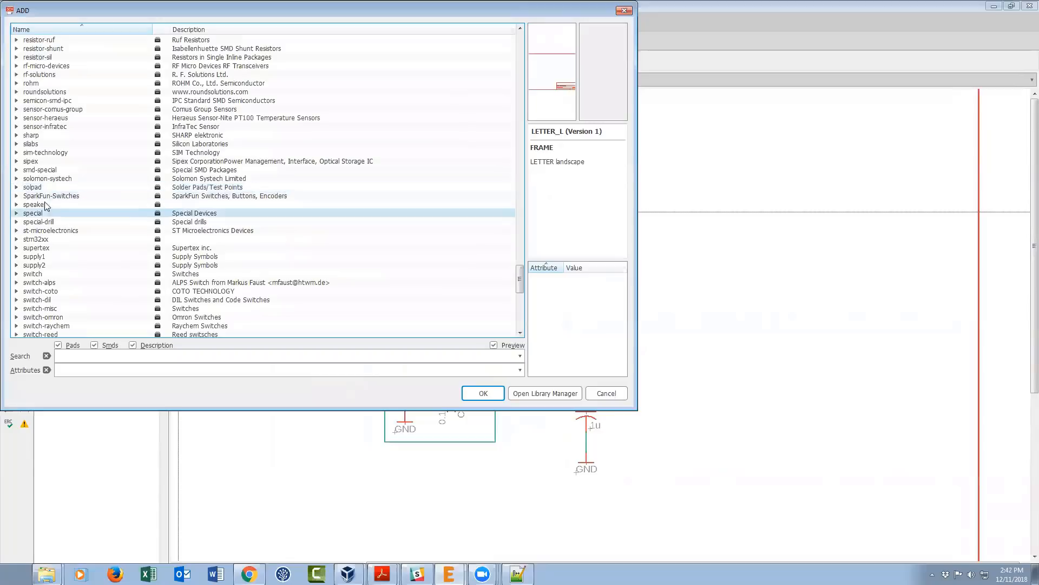
pyautogui.click(46, 265)
pyautogui.click(48, 258)
pyautogui.click(46, 266)
pyautogui.click(48, 258)
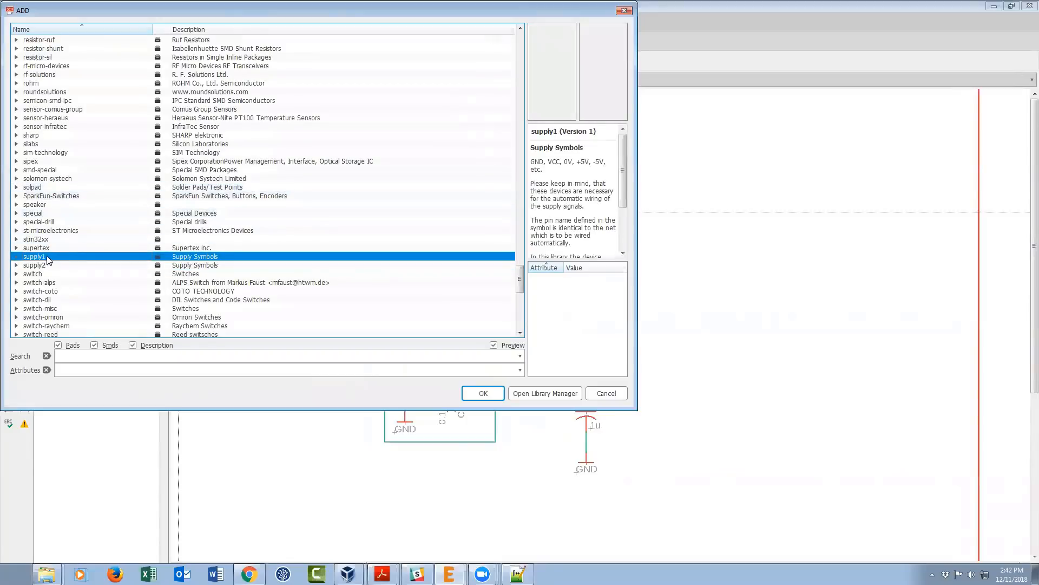
pyautogui.click(32, 266)
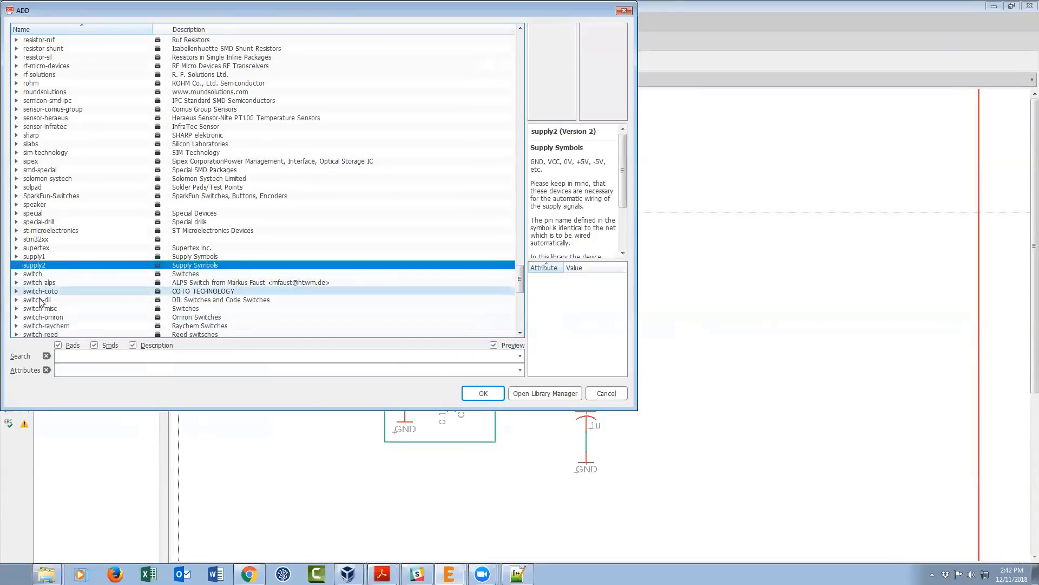
pyautogui.click(16, 265)
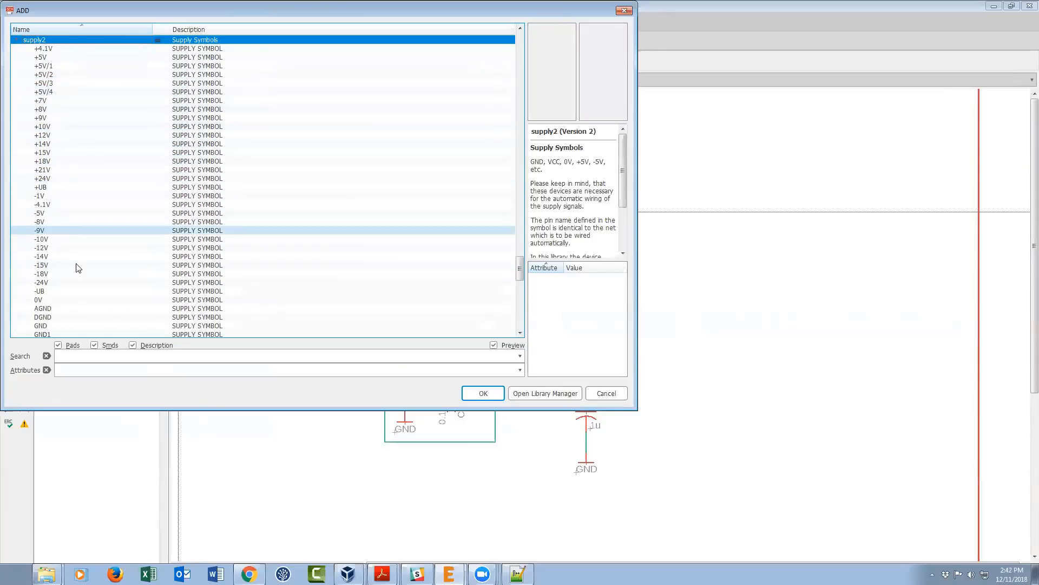
pyautogui.click(606, 393)
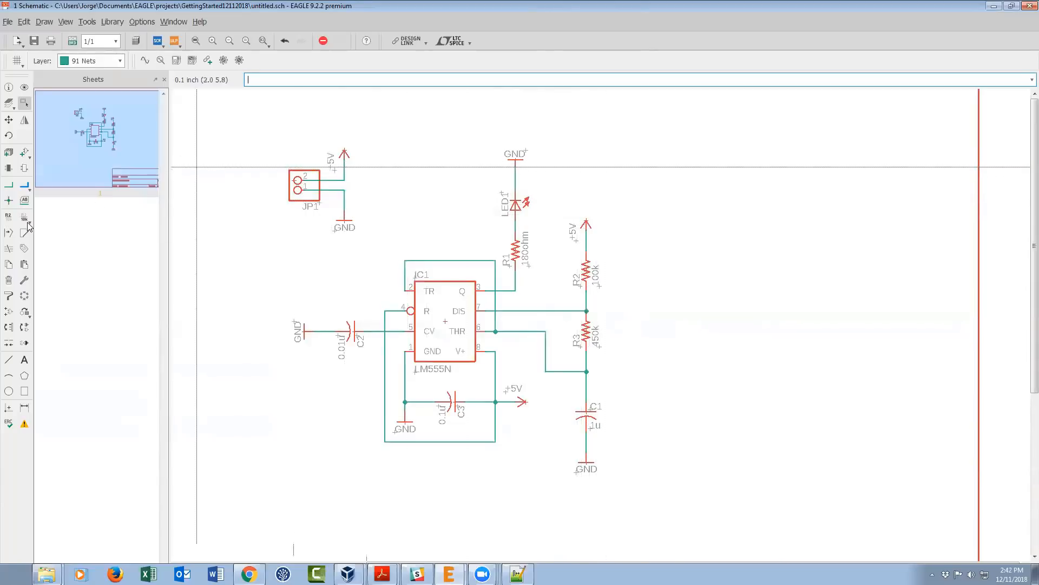
# - Inspect the name and value of the +5V supply symbol at JP1, and revisit the supply2 symbol list without changing anything
pyautogui.click(345, 153)
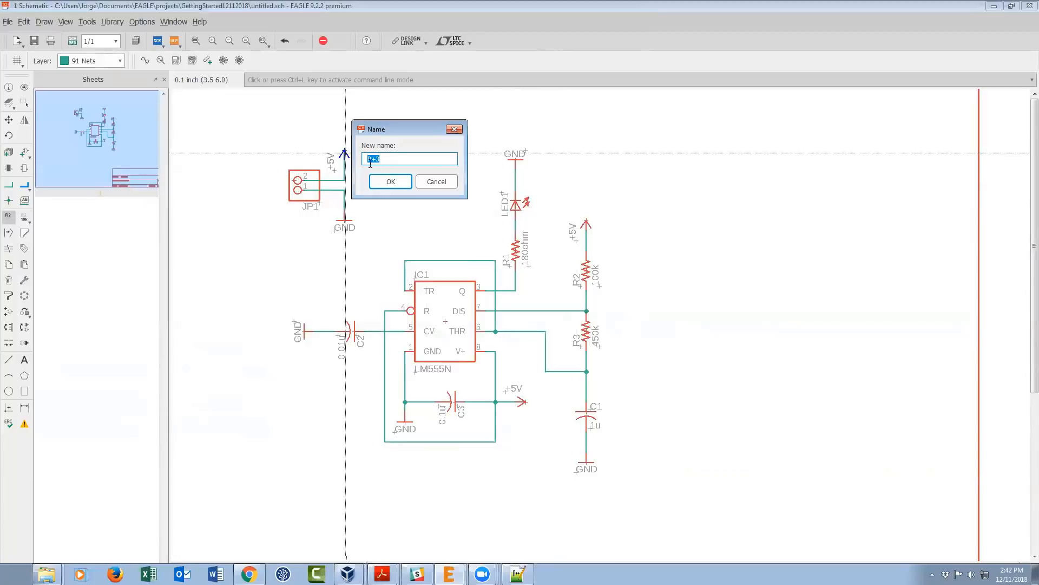
pyautogui.click(455, 182)
pyautogui.click(25, 216)
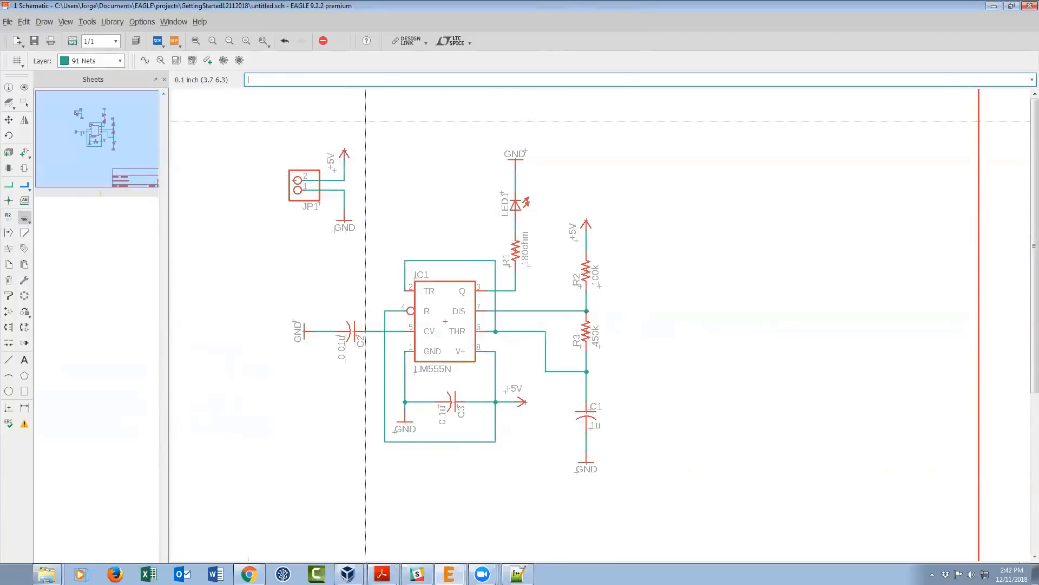
pyautogui.click(339, 150)
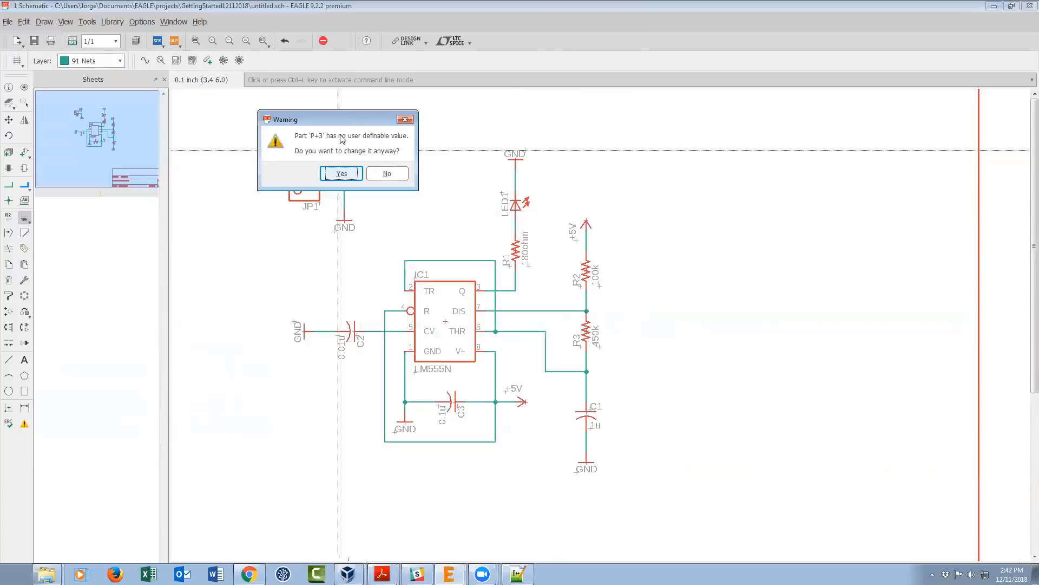
pyautogui.click(342, 174)
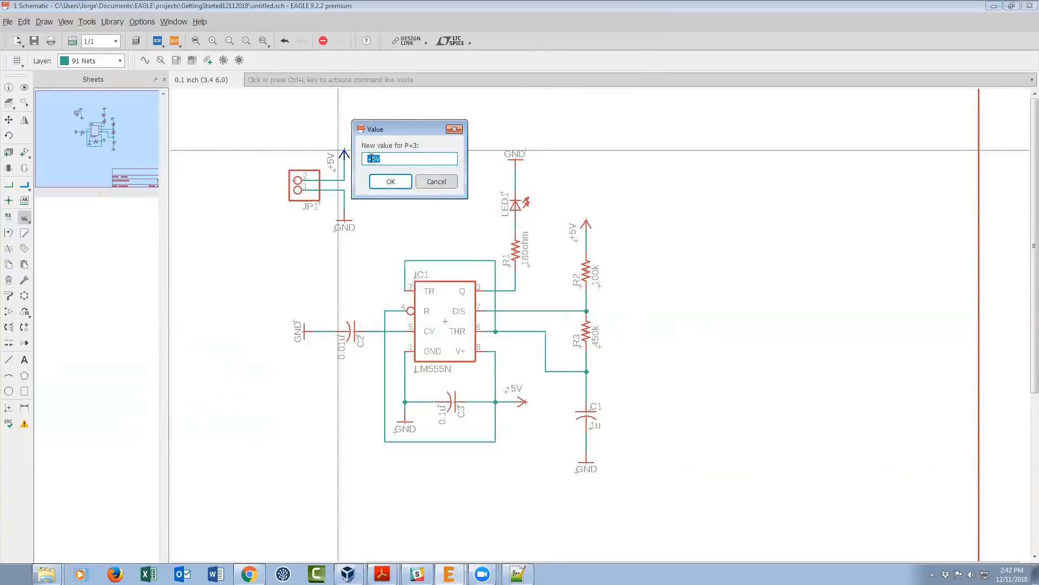
pyautogui.click(436, 182)
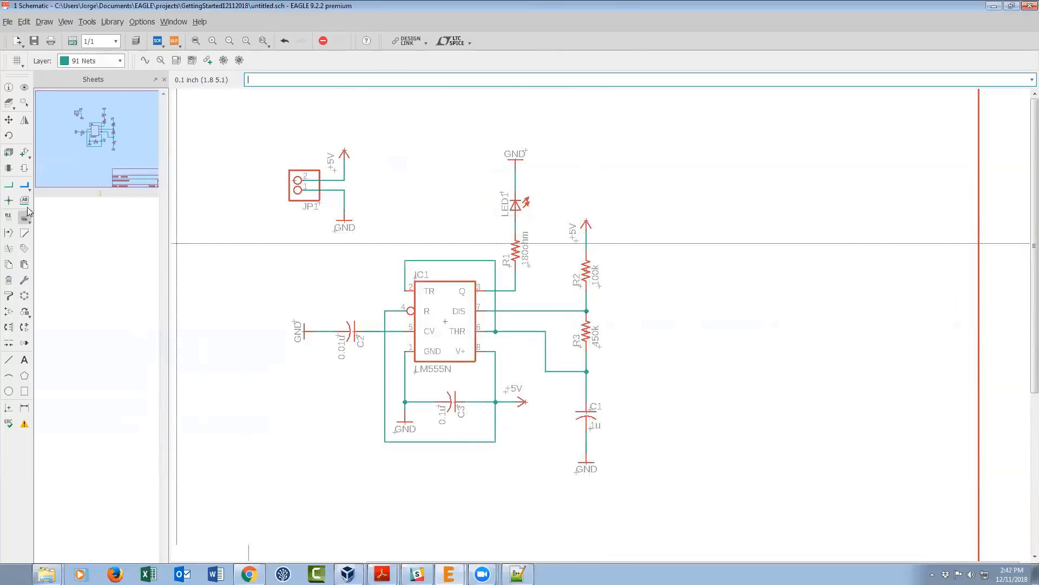
pyautogui.click(22, 156)
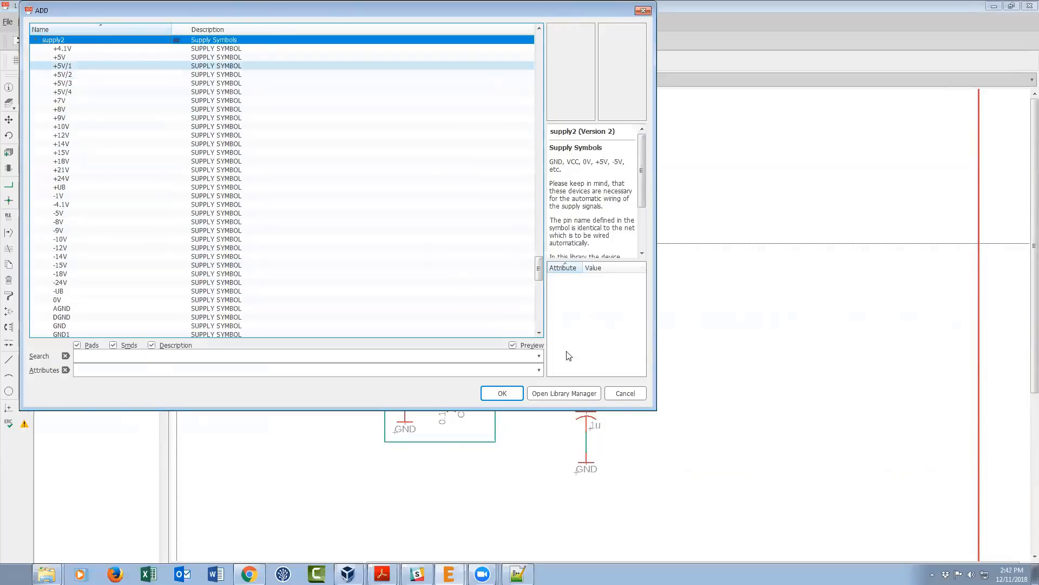
pyautogui.click(625, 393)
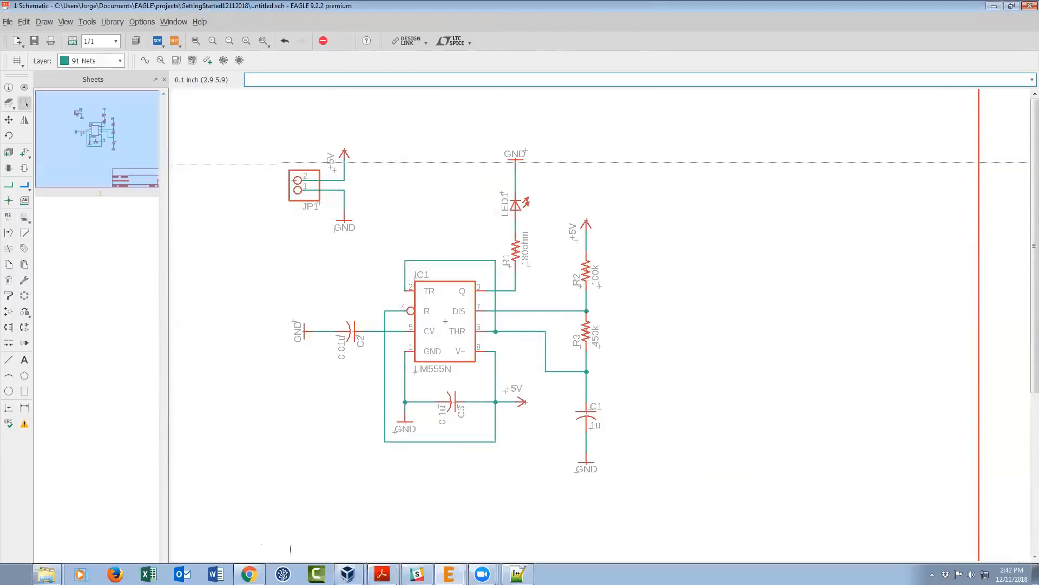
# - Save the schematic as Demo in the GettingStarted12112018 project folder
pyautogui.scroll(-2, 329, 184)
pyautogui.scroll(-2, 307, 242)
pyautogui.scroll(2, 278, 225)
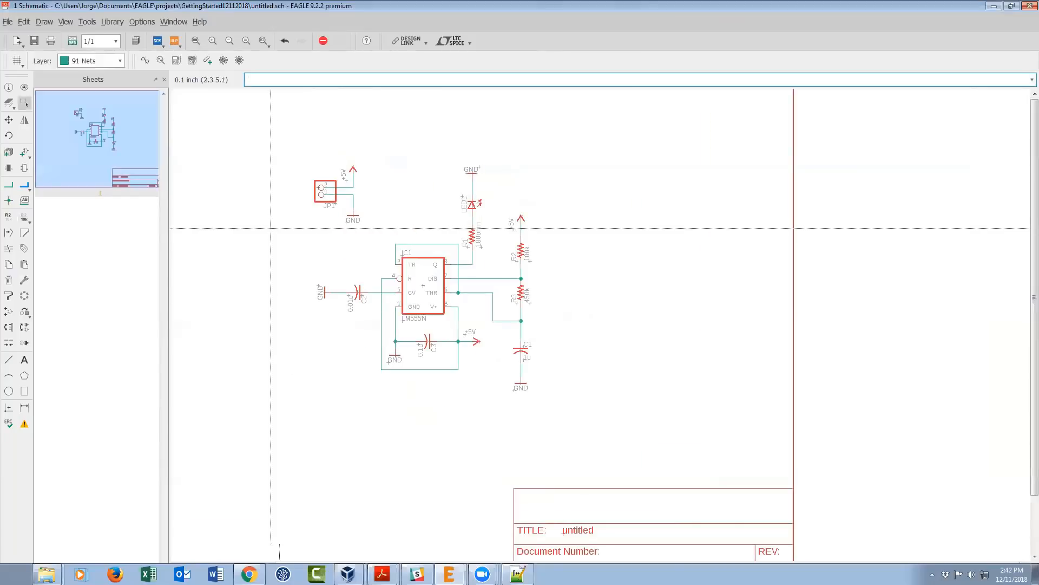
pyautogui.scroll(-3, 271, 228)
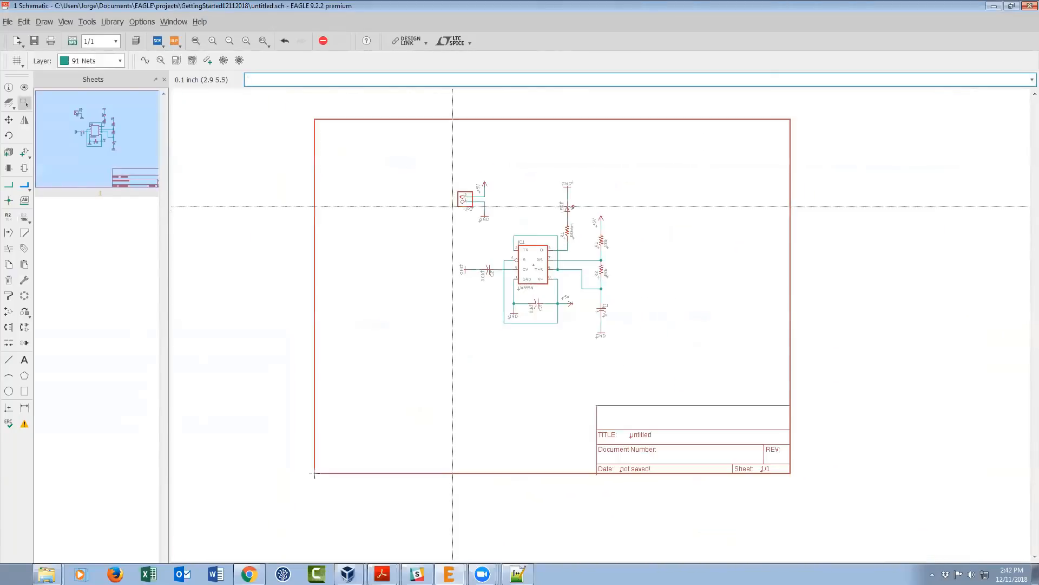
pyautogui.scroll(1, 449, 210)
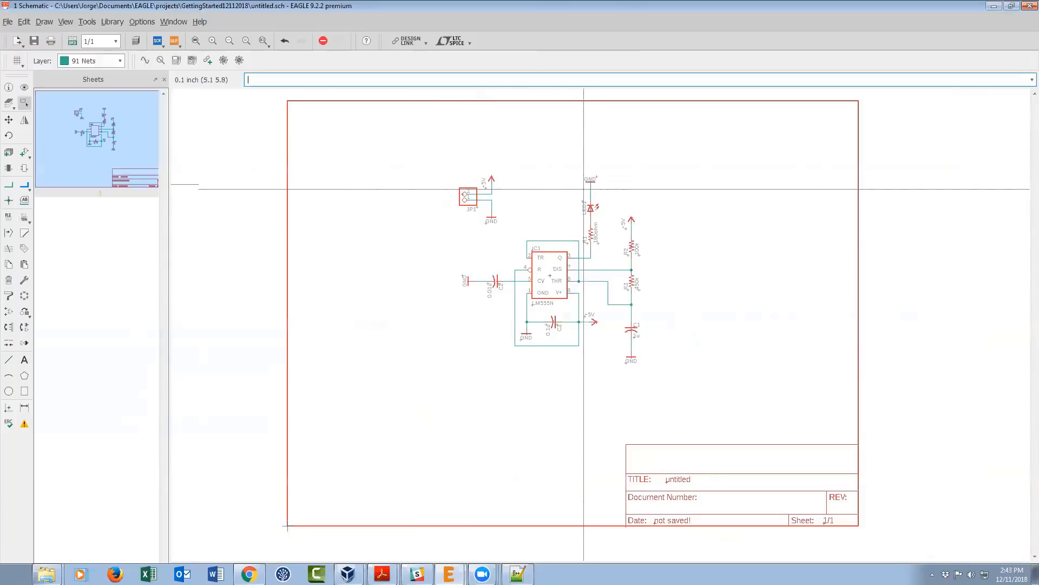
pyautogui.scroll(2, 584, 189)
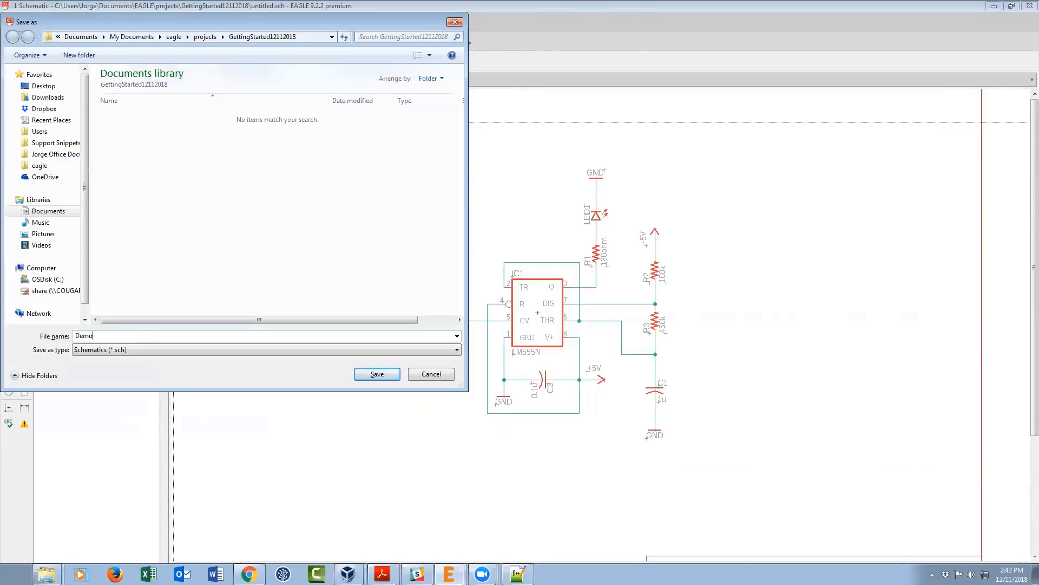
pyautogui.press('Return')
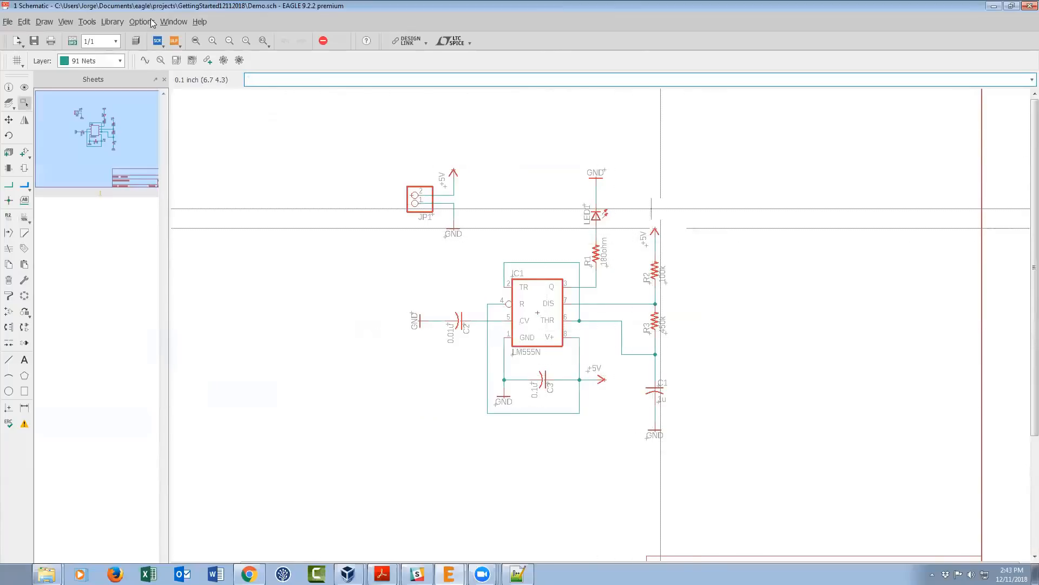
# - Create the Demo board from the schematic and restore the board window from its maximized size
pyautogui.click(73, 42)
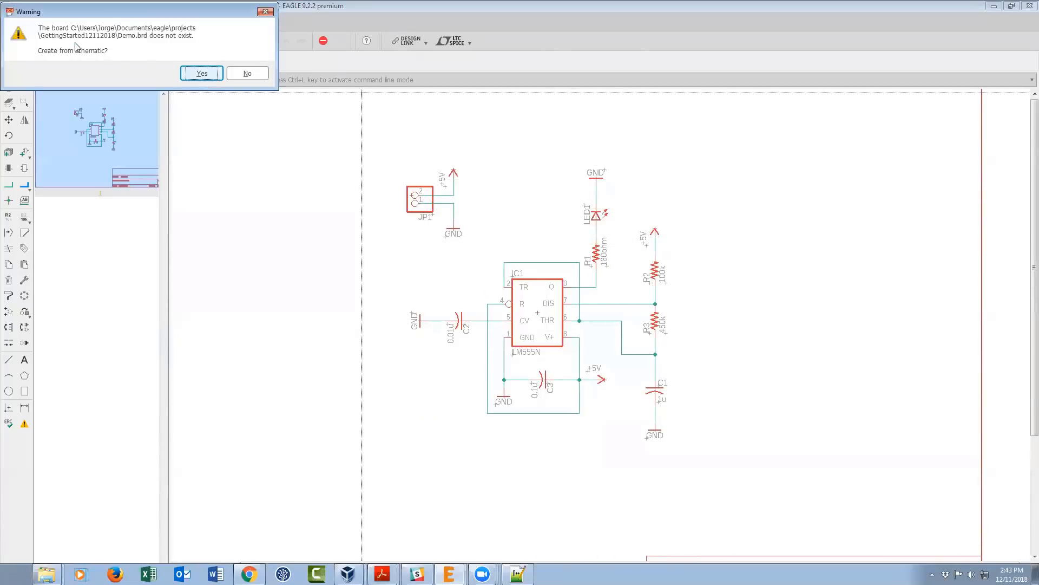
pyautogui.click(202, 74)
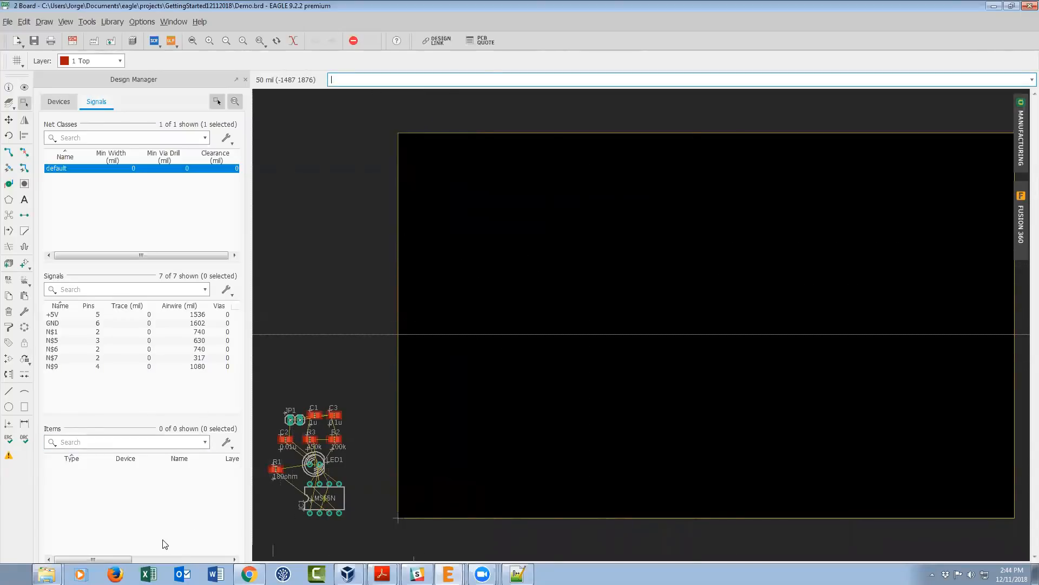
pyautogui.click(1014, 6)
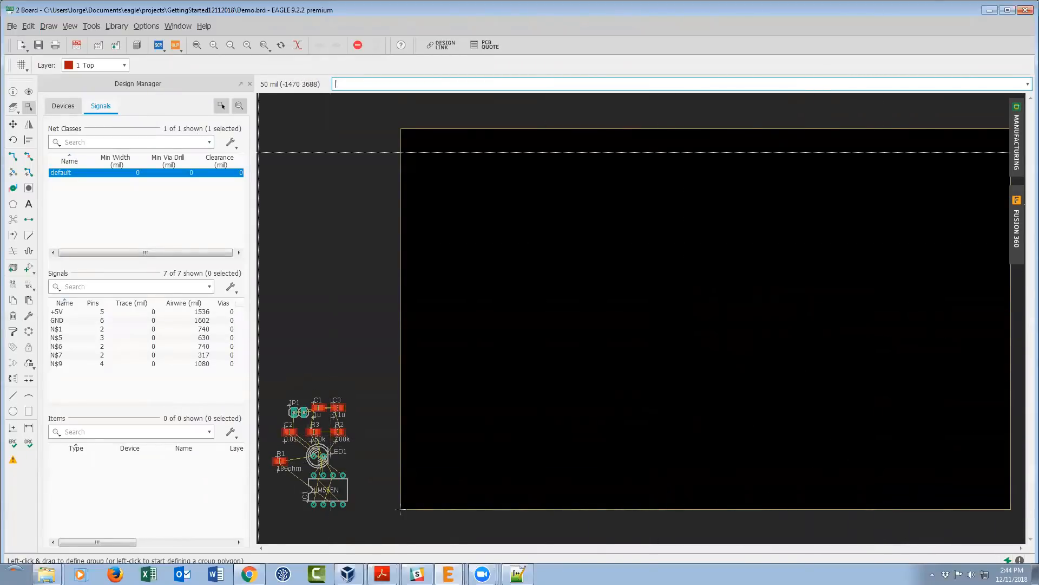
pyautogui.click(13, 140)
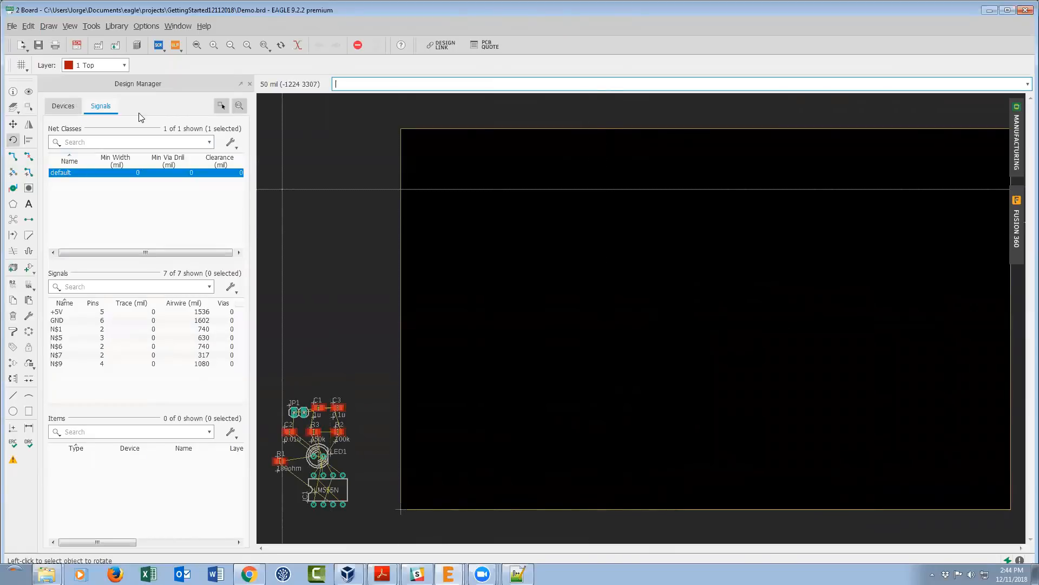
# - Switch back and forth between the Demo schematic and its board, then minimize the schematic window to show the board
pyautogui.click(76, 45)
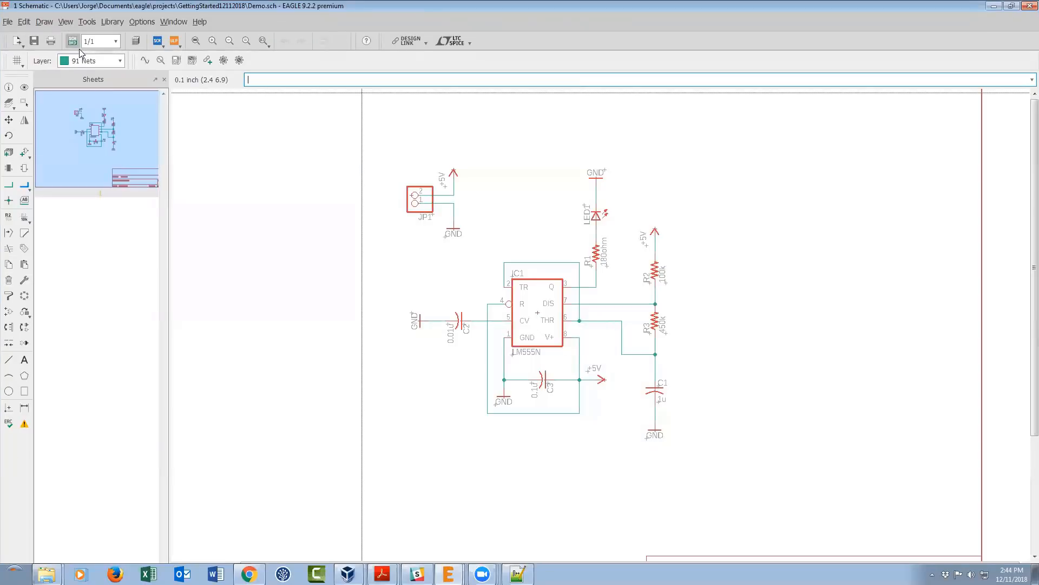
pyautogui.click(74, 43)
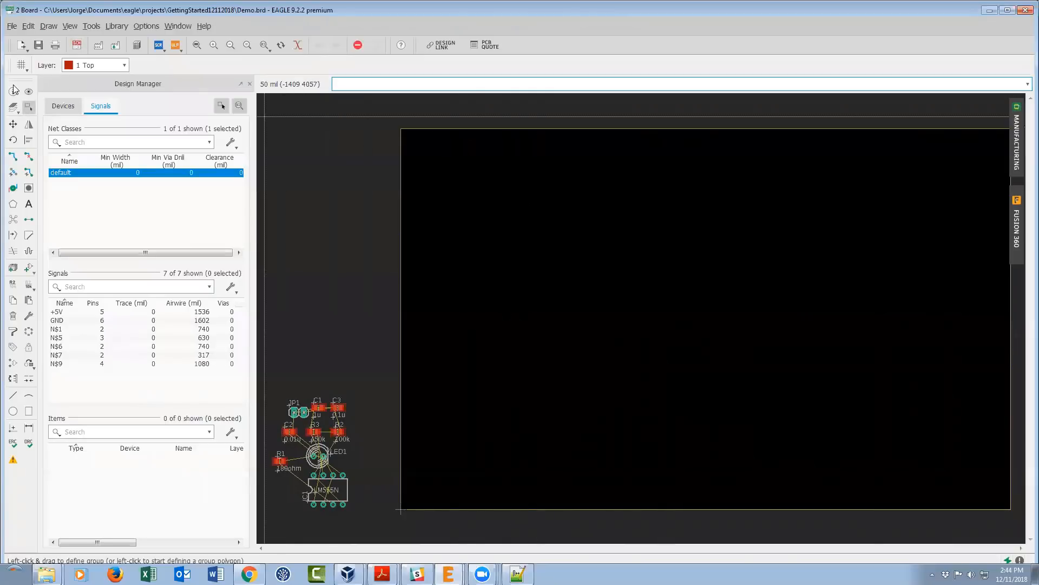
pyautogui.click(77, 45)
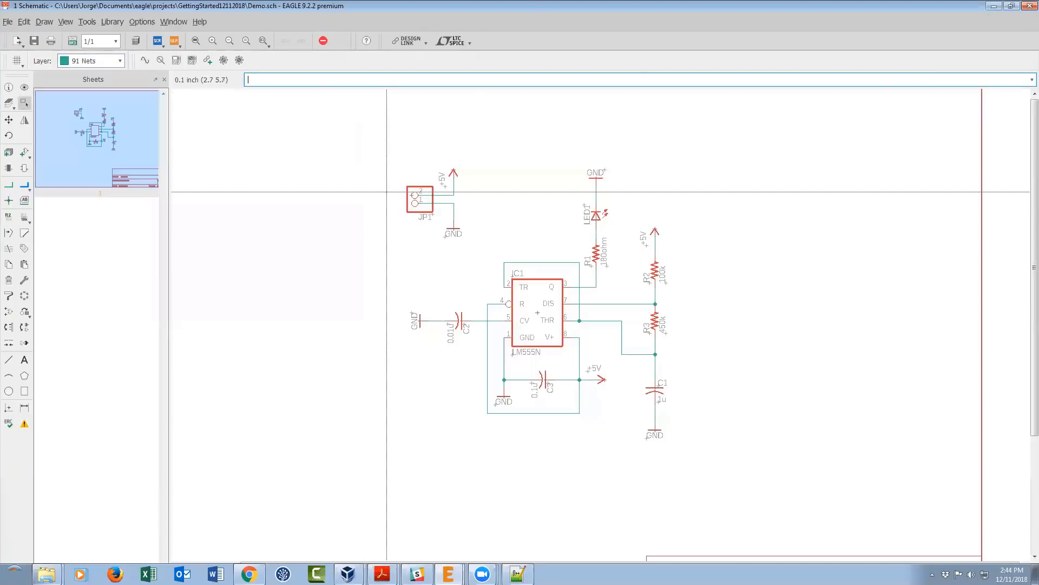
pyautogui.click(993, 8)
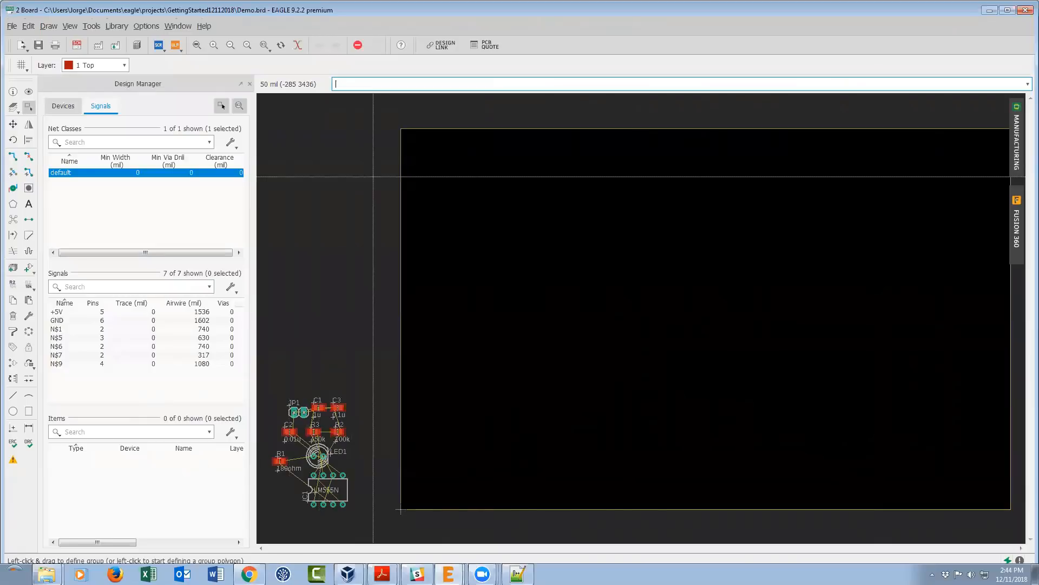
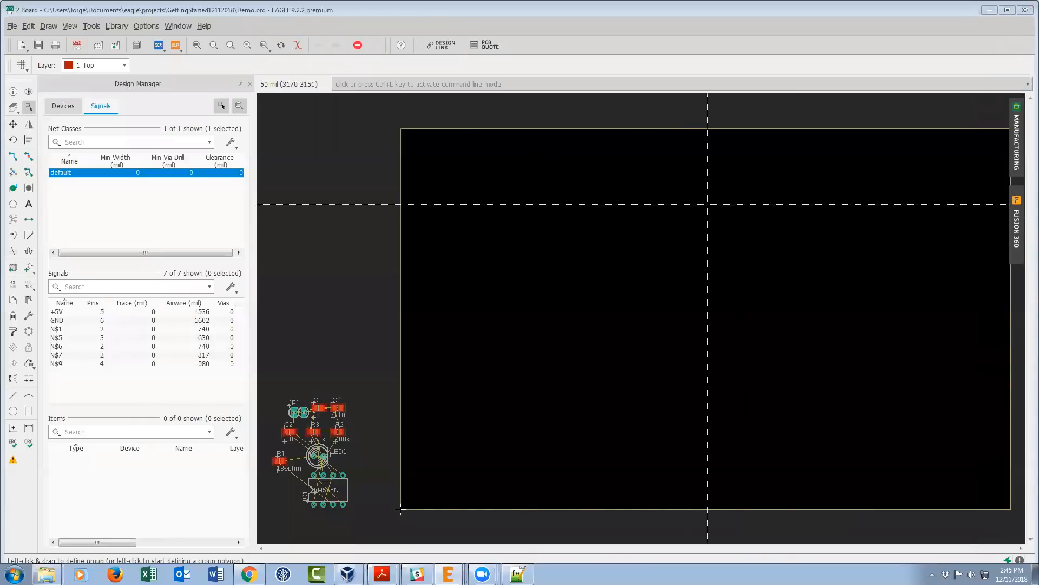
# - Close the Demo board without saving it and bring the Demo schematic back to the front
pyautogui.click(1025, 11)
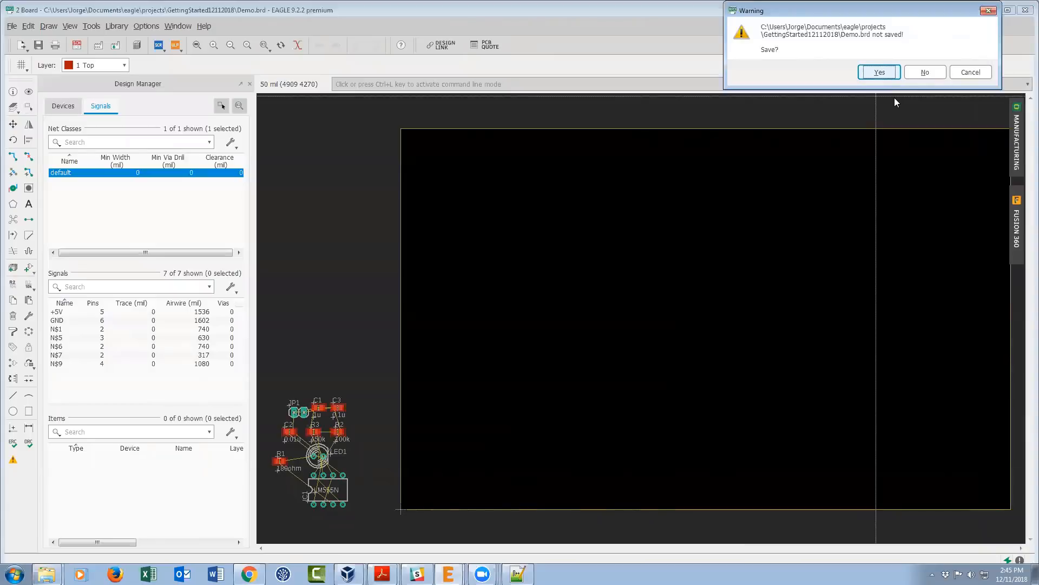
pyautogui.click(925, 73)
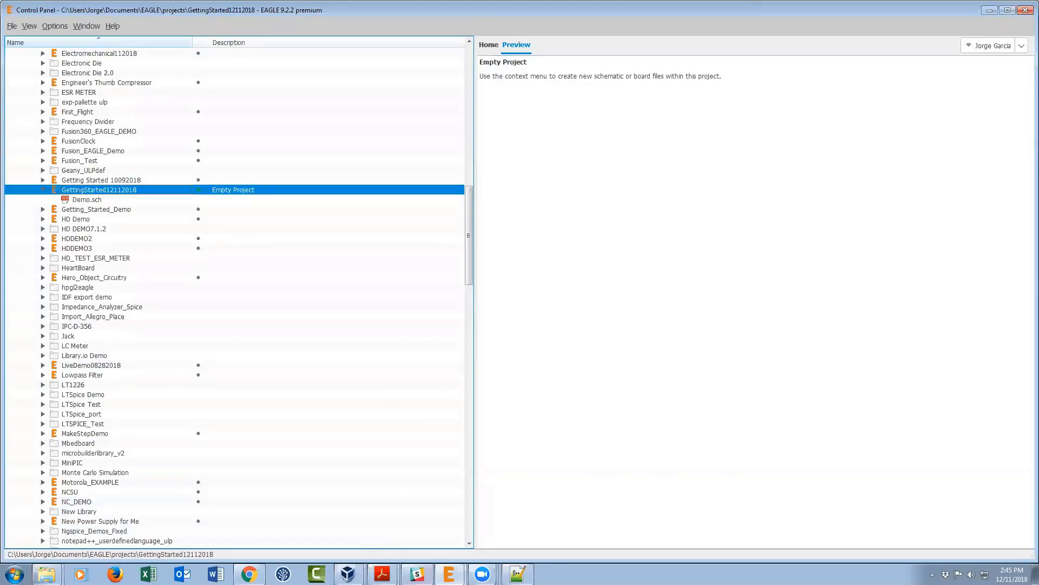
pyautogui.click(451, 574)
pyautogui.click(450, 549)
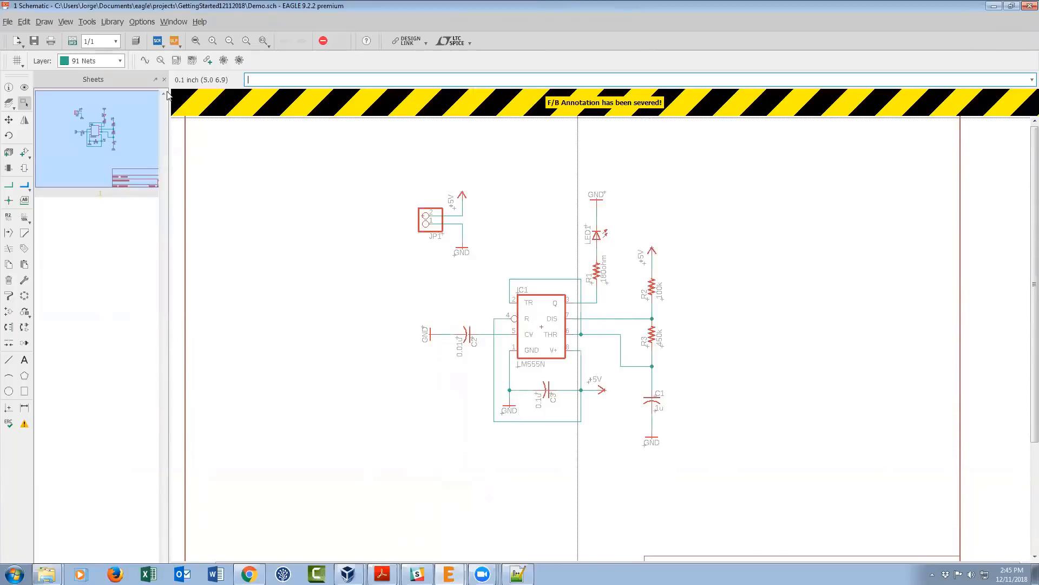
pyautogui.click(73, 41)
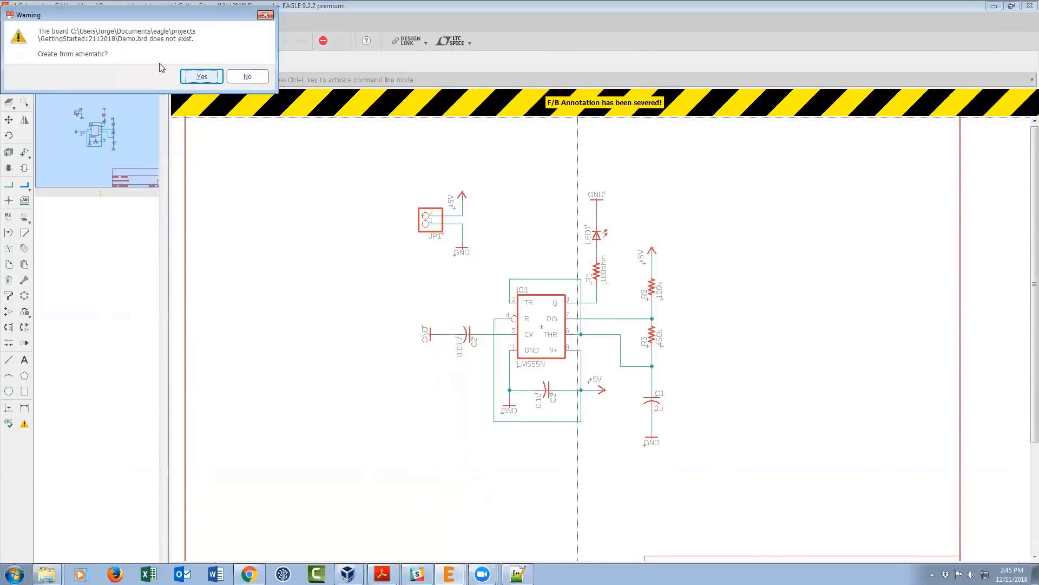
pyautogui.click(187, 78)
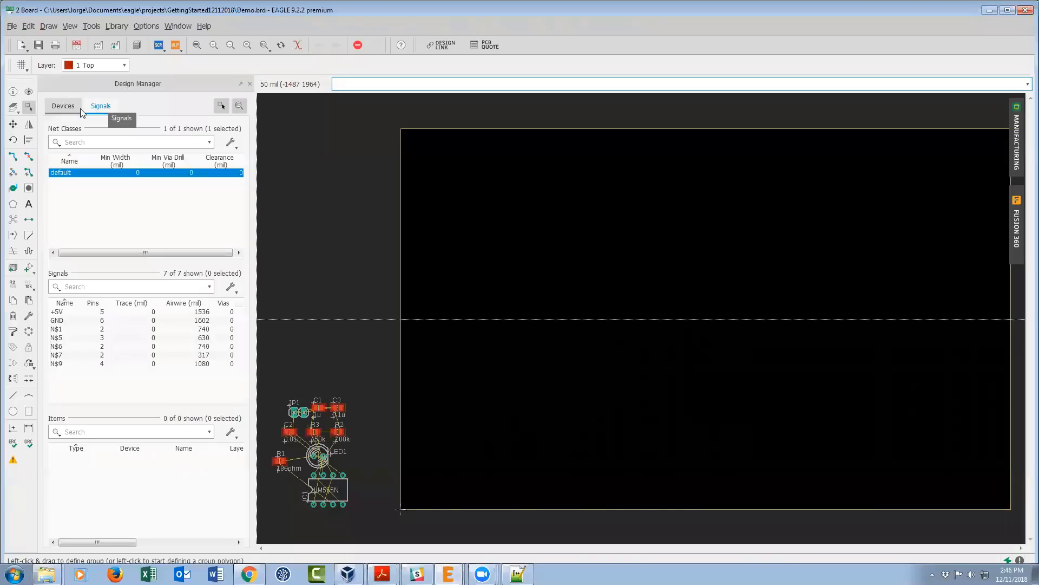
pyautogui.click(63, 107)
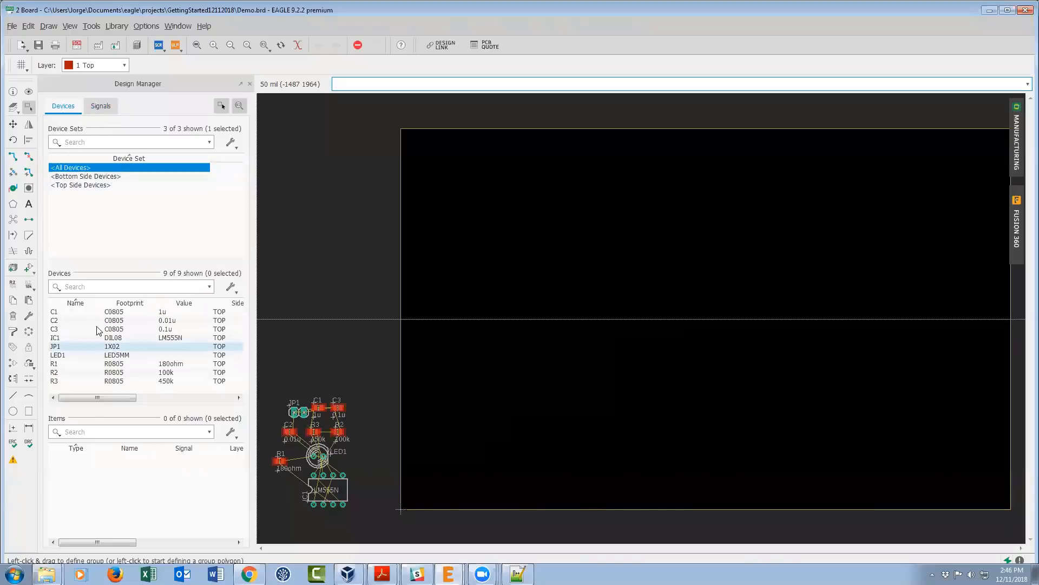
# - Locate capacitor C1 on the board and examine its pads 1 and 2 along with their layer, size, position and angle
pyautogui.click(81, 312)
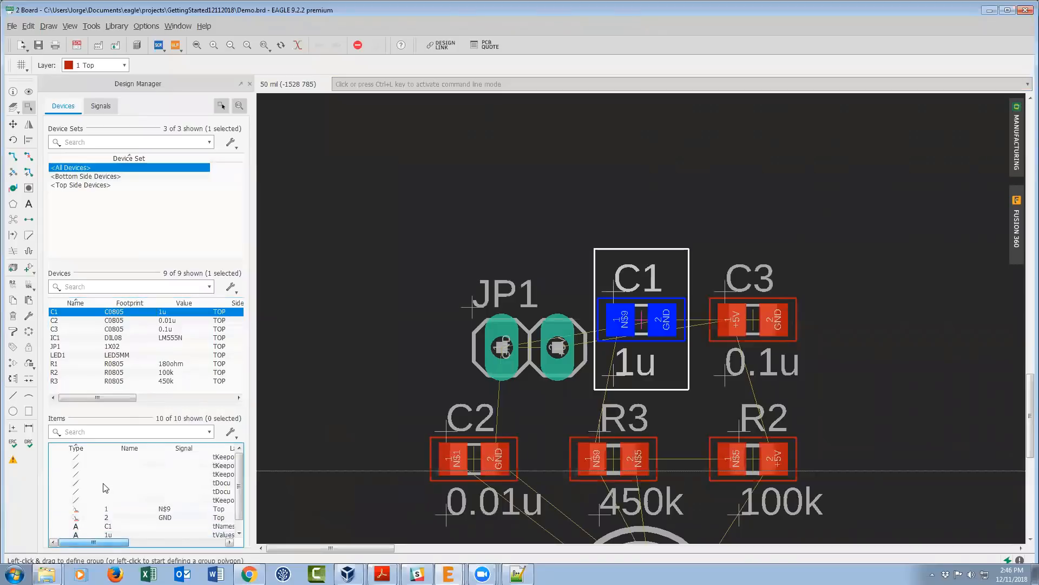
pyautogui.click(85, 474)
pyautogui.click(85, 490)
pyautogui.scroll(-1, 86, 491)
pyautogui.click(83, 499)
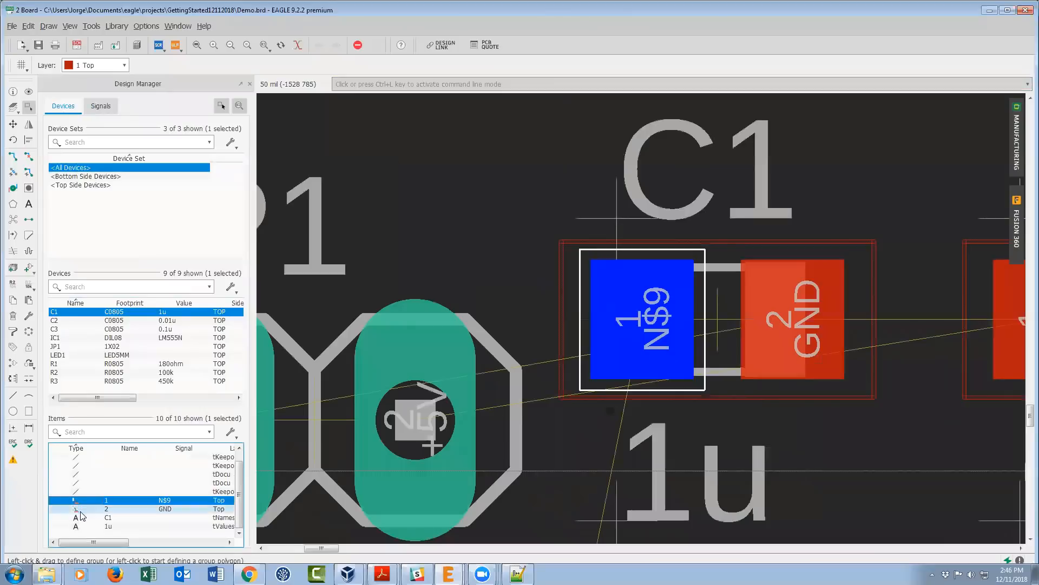
pyautogui.click(83, 508)
pyautogui.moveTo(109, 542); pyautogui.dragTo(160, 541)
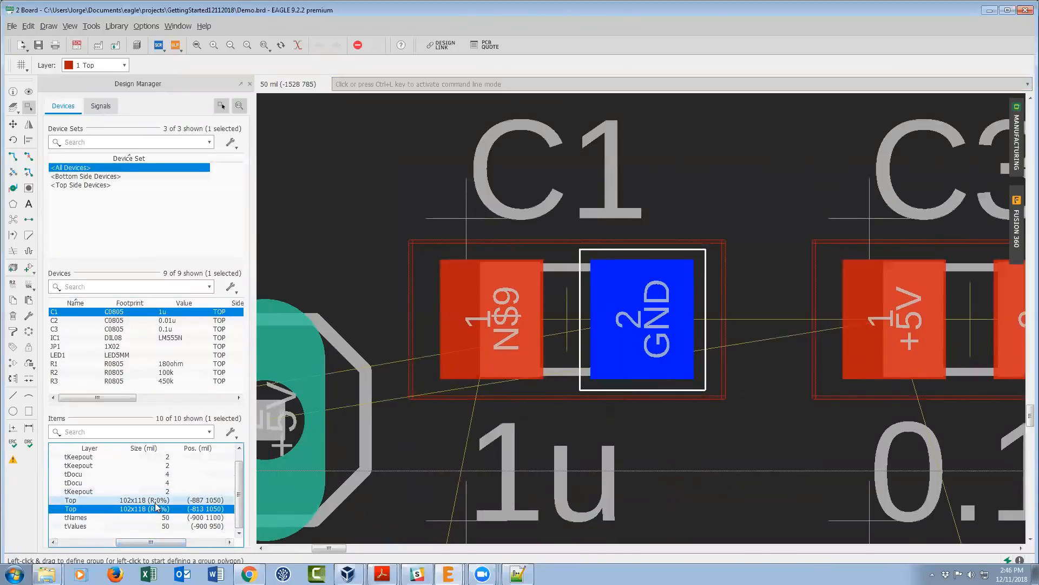
pyautogui.moveTo(165, 546); pyautogui.dragTo(200, 546)
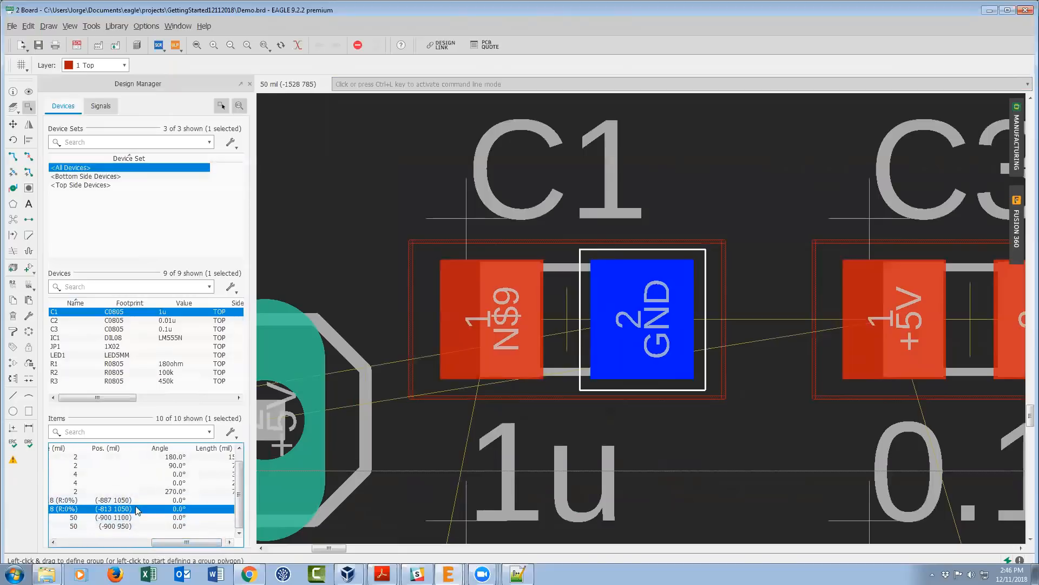
pyautogui.moveTo(193, 543); pyautogui.dragTo(99, 547)
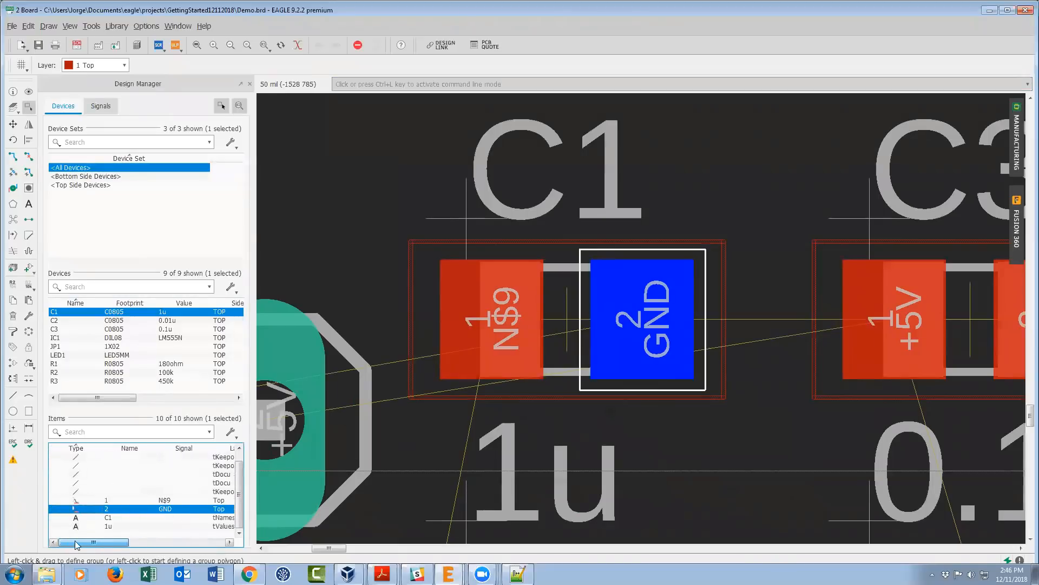
# - Select C1, C2, C3 and IC1 together, pick up the group on the board, put it back in place and deselect it
pyautogui.keyDown('shift'); pyautogui.click(120, 328); pyautogui.keyUp('shift')
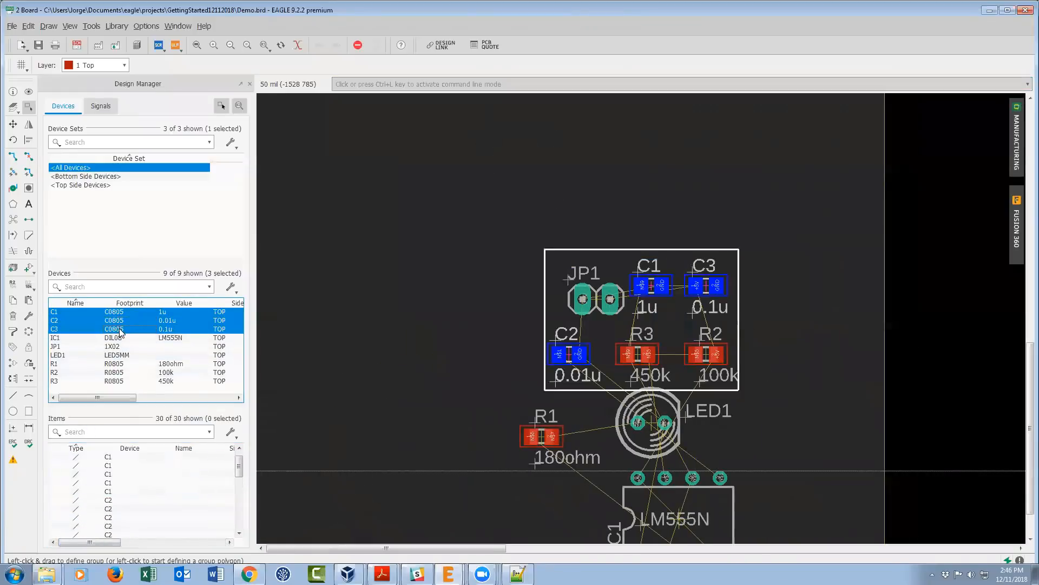
pyautogui.keyDown('shift'); pyautogui.click(120, 339); pyautogui.keyUp('shift')
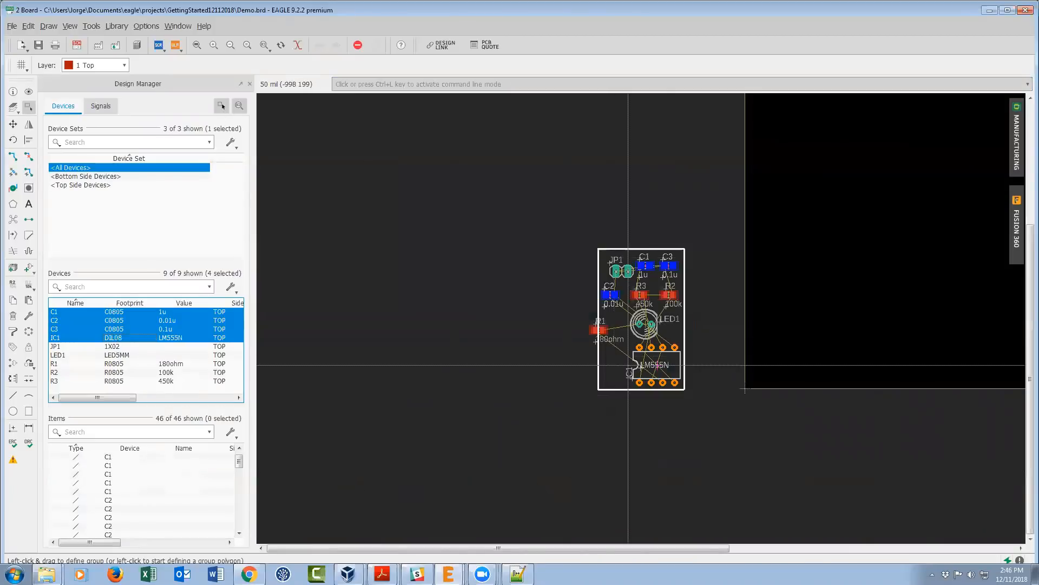
pyautogui.click(654, 366)
pyautogui.click(654, 366)
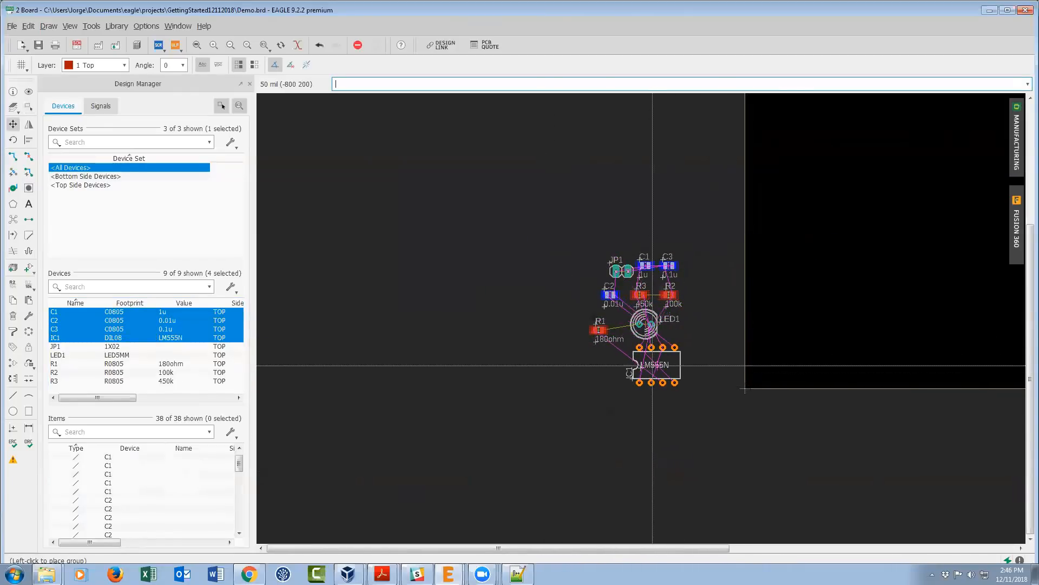
pyautogui.click(653, 365)
pyautogui.click(533, 362)
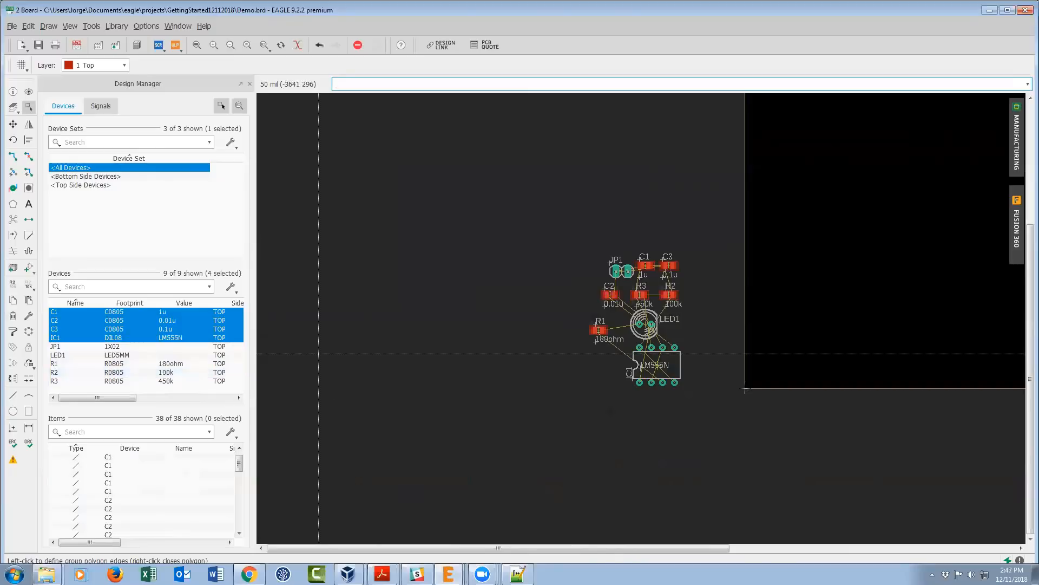
# - Locate header JP1 on the board from the device list
pyautogui.click(88, 351)
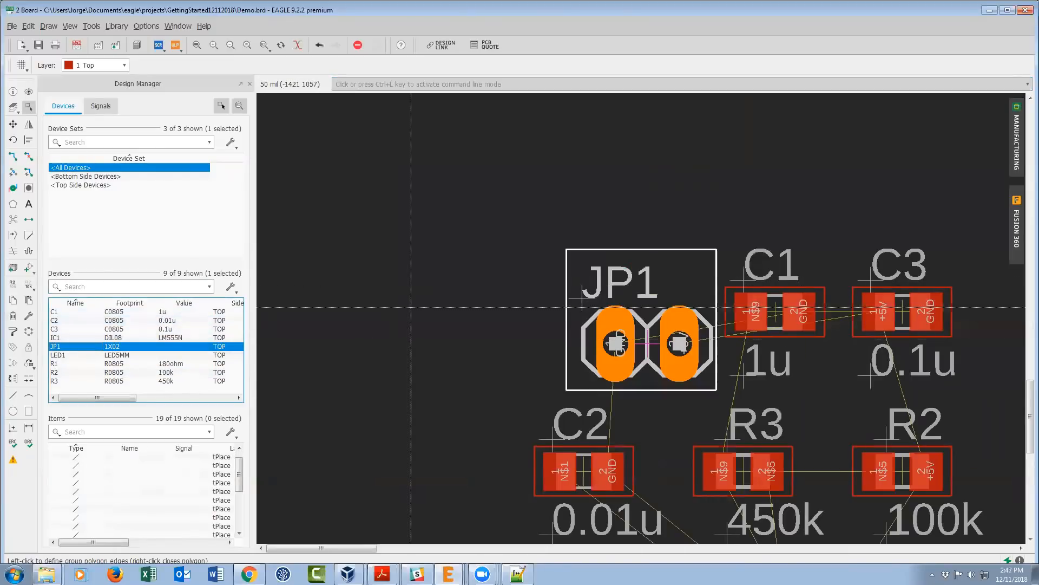
pyautogui.scroll(-3, 400, 326)
pyautogui.scroll(-2, 398, 329)
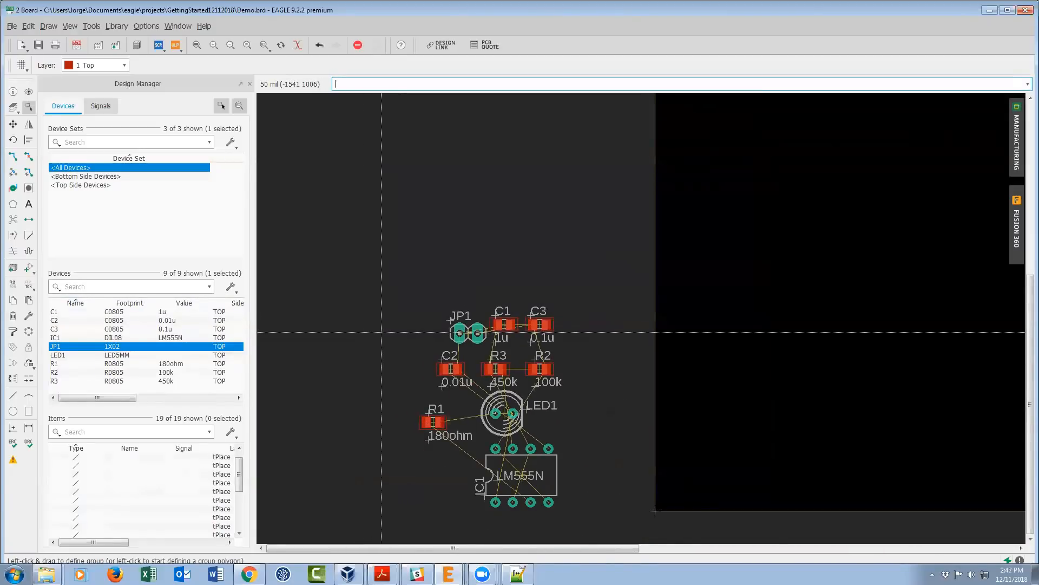
# - Group all the components beside the board and move them inside the lower-left corner of the board outline
pyautogui.scroll(-2, 423, 254)
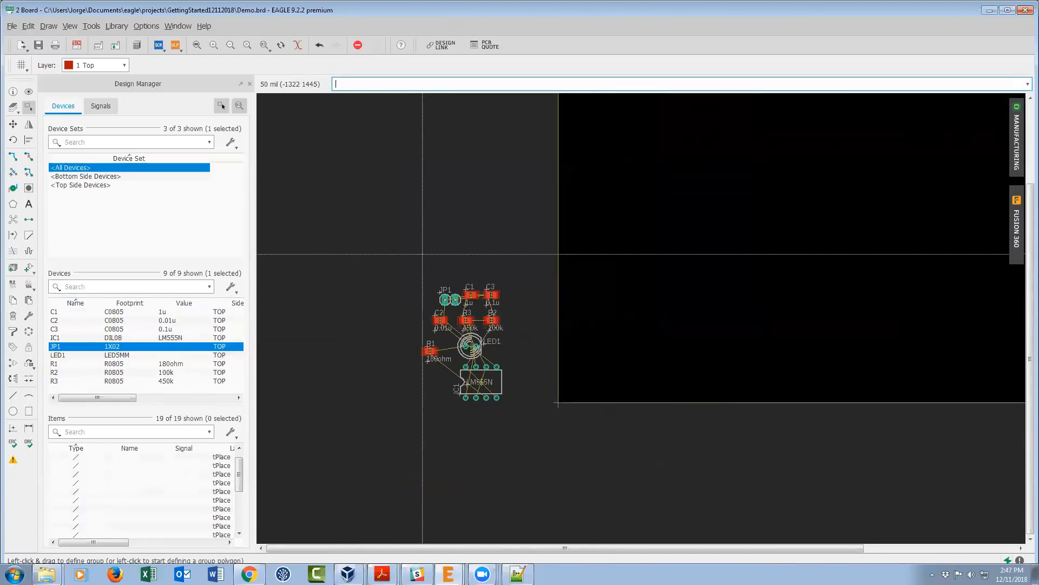
pyautogui.moveTo(411, 275); pyautogui.dragTo(627, 378)
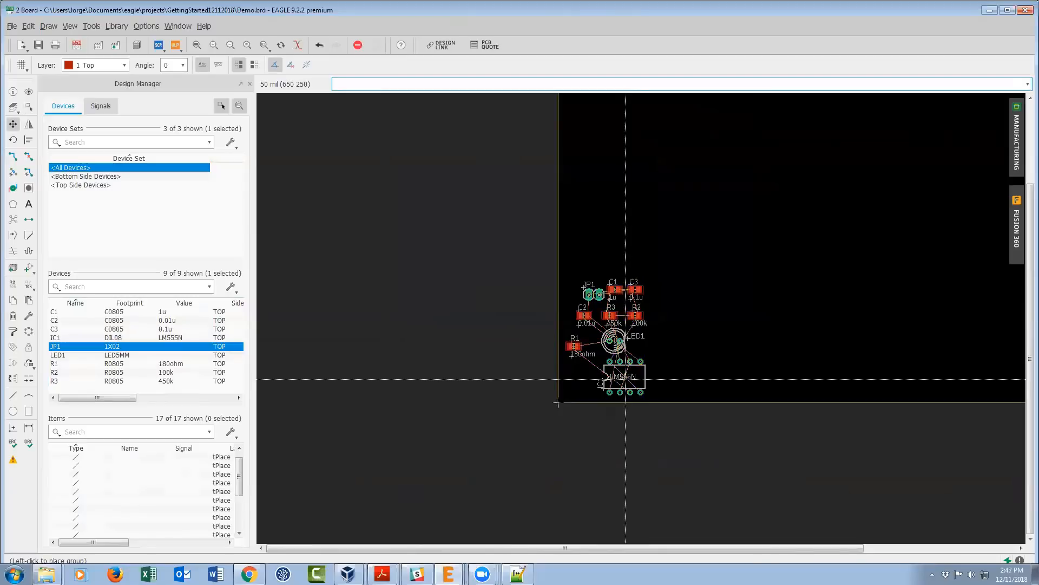
pyautogui.click(647, 359)
# - Shrink the board outline around the components by moving its top edge down and its right edge in to about 1000 mil
pyautogui.scroll(-4, 645, 356)
pyautogui.moveTo(695, 329); pyautogui.dragTo(529, 334, button='middle')
pyautogui.scroll(1, 586, 260)
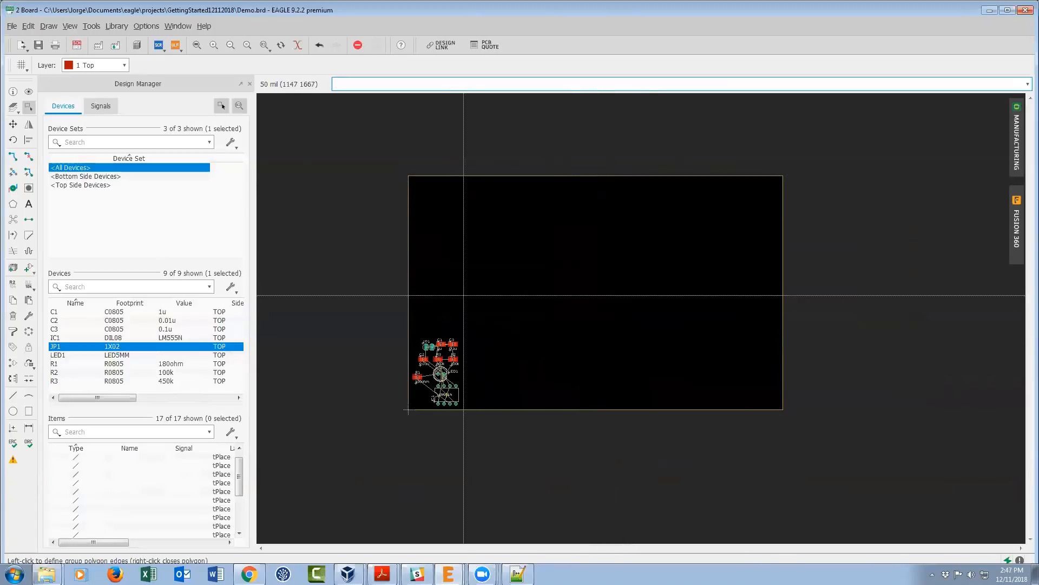
pyautogui.scroll(2, 428, 249)
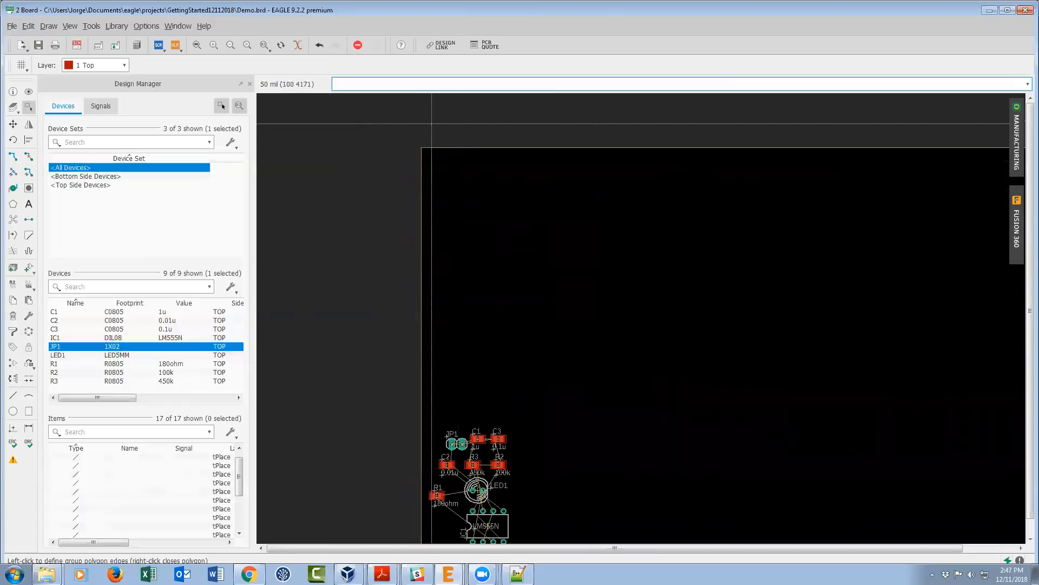
pyautogui.scroll(-2, 397, 320)
pyautogui.scroll(1, 435, 371)
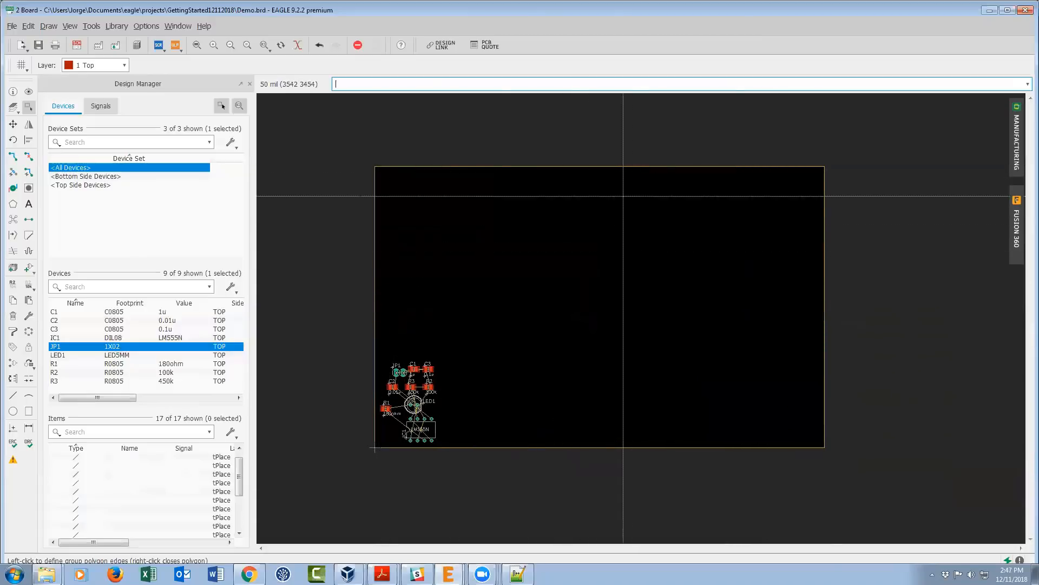
pyautogui.rightClick(611, 169)
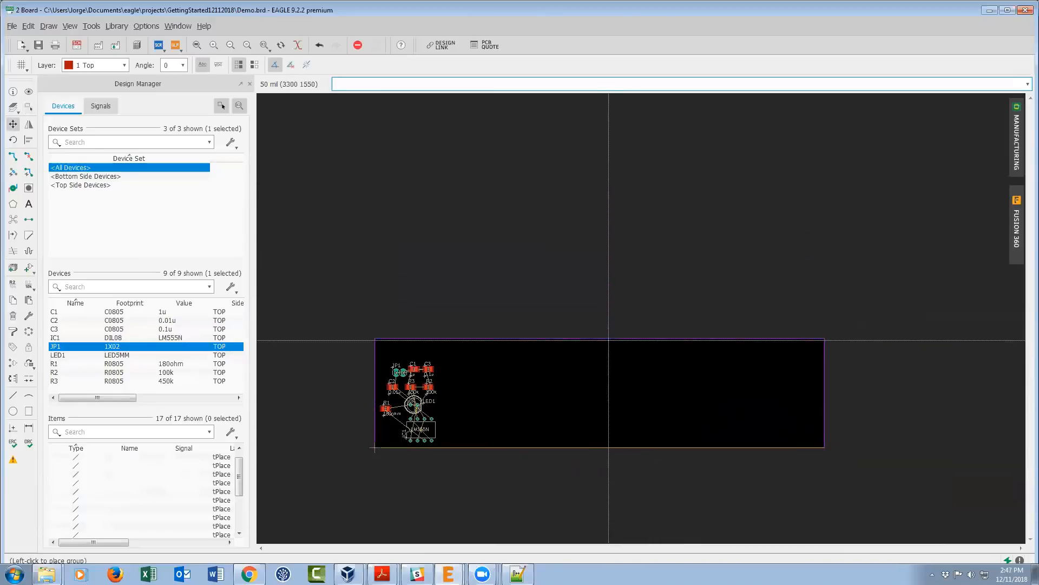
pyautogui.click(610, 358)
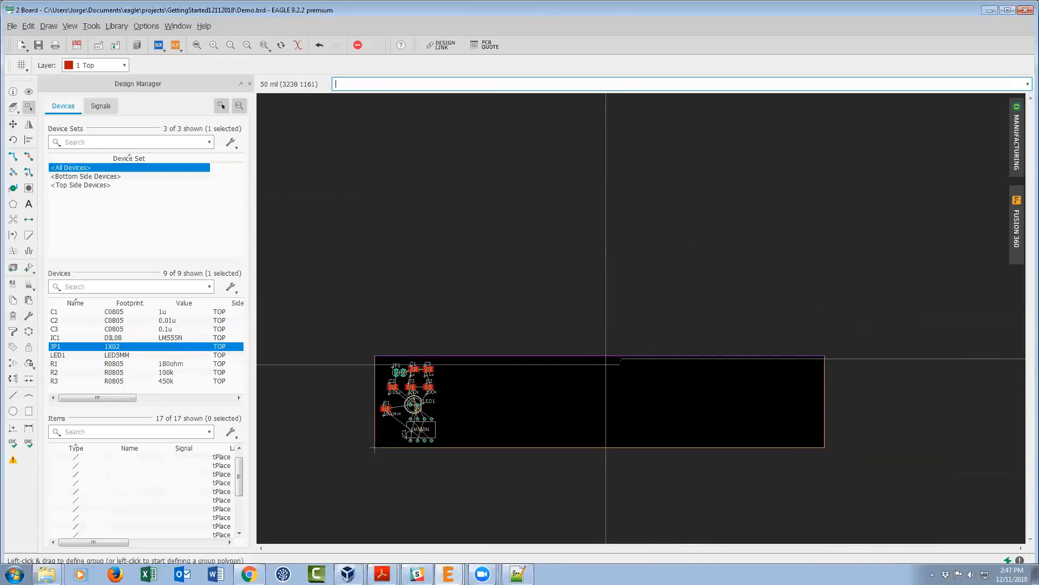
pyautogui.moveTo(825, 407); pyautogui.dragTo(446, 405)
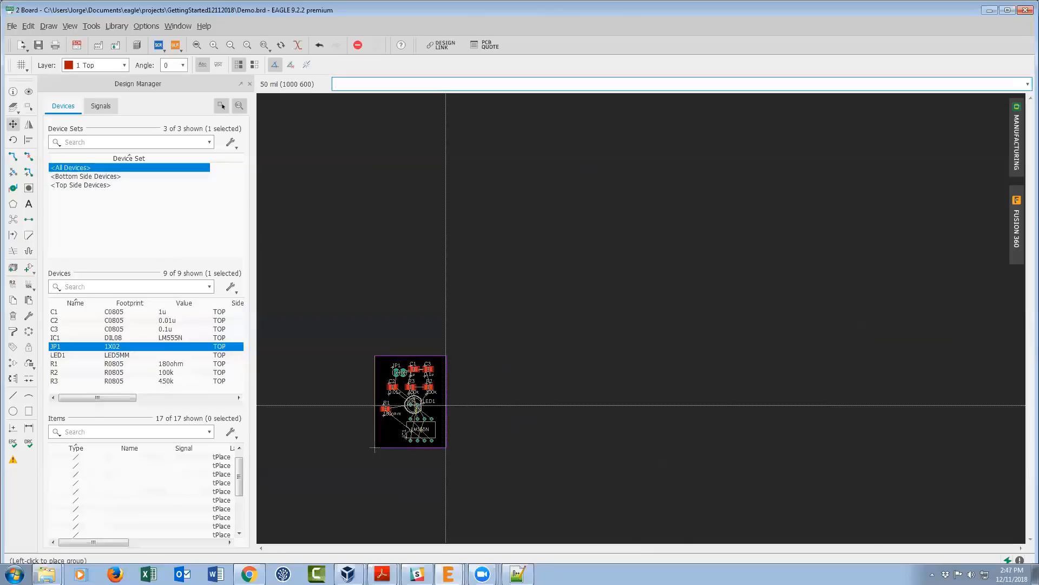
pyautogui.click(445, 404)
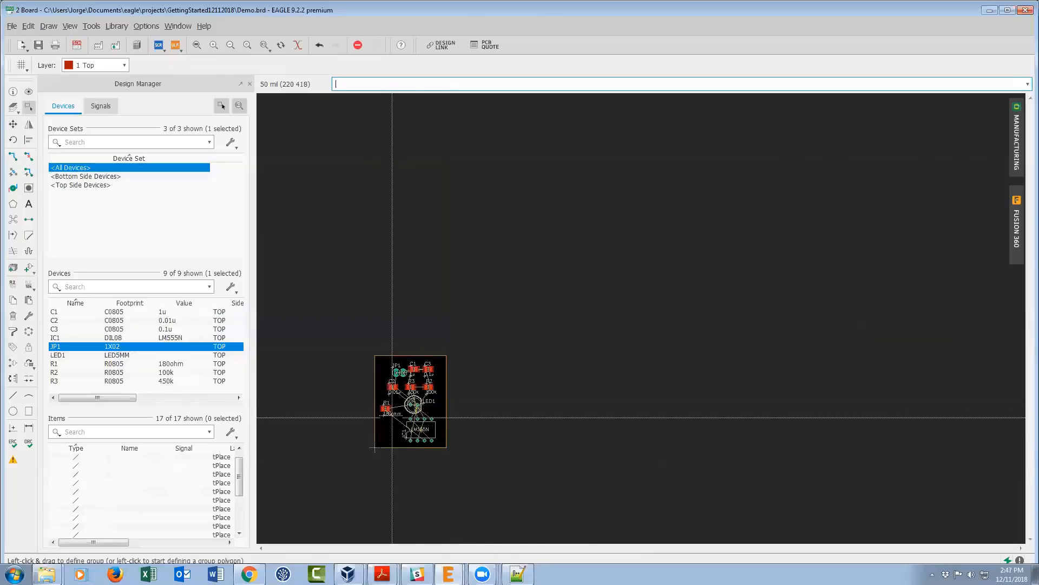
# - Mirror C2, R3, C1 and C3 to the bottom side of the board
pyautogui.scroll(5, 391, 406)
pyautogui.moveTo(412, 398); pyautogui.dragTo(491, 328, button='middle')
pyautogui.scroll(2, 454, 317)
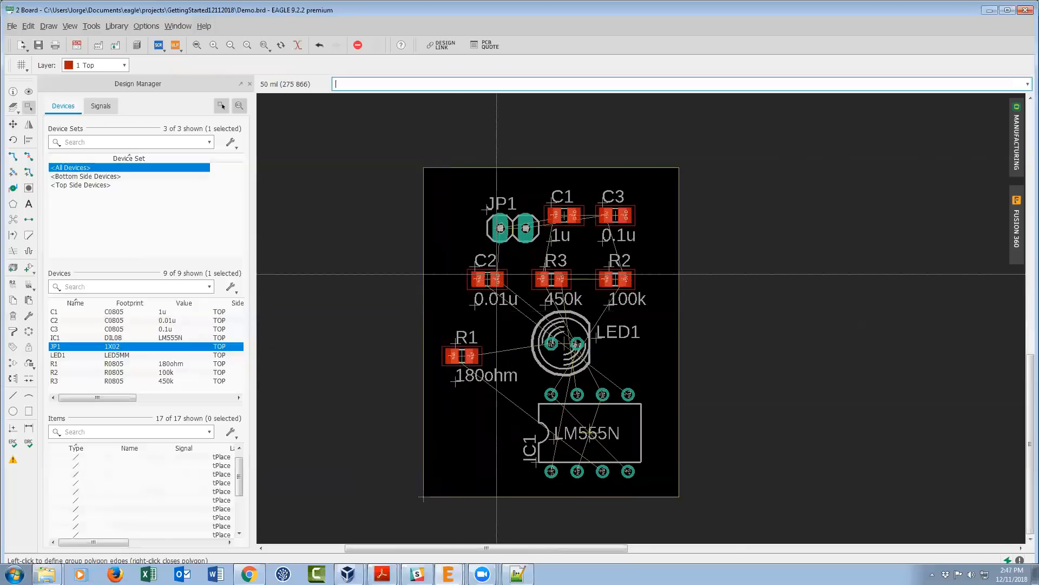
pyautogui.scroll(1, 549, 331)
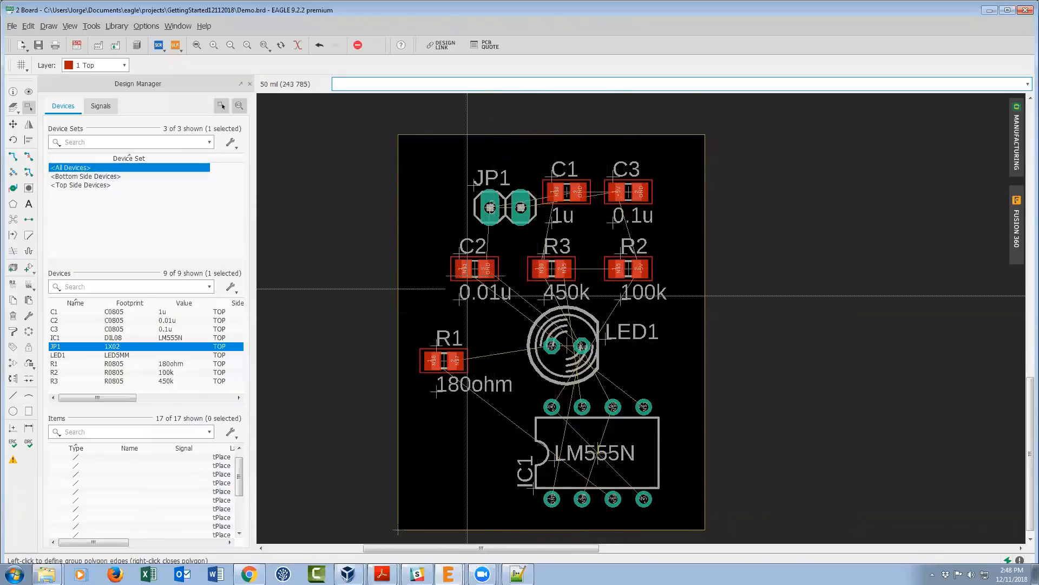
pyautogui.scroll(1, 495, 286)
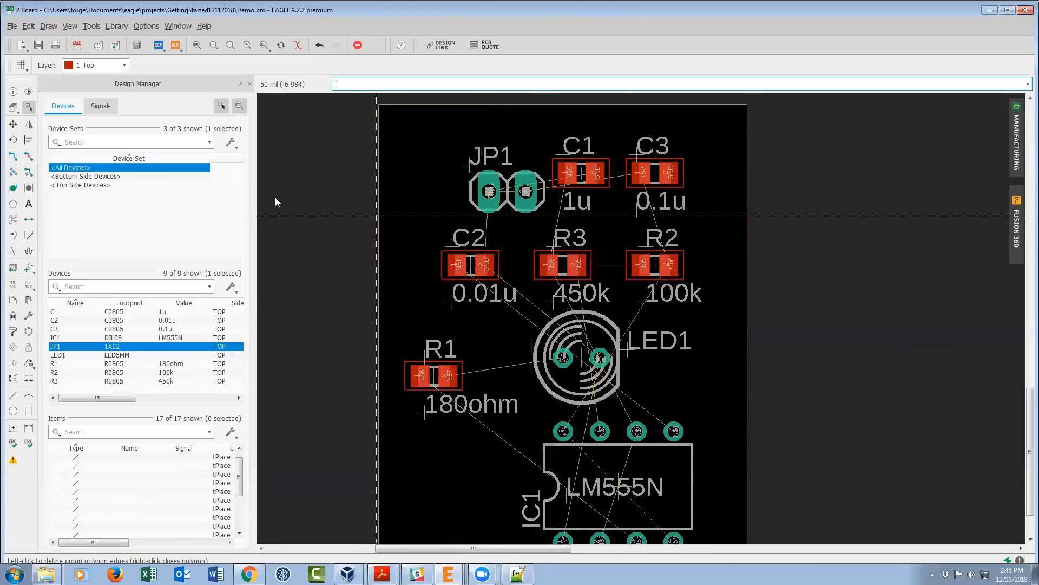
pyautogui.click(30, 126)
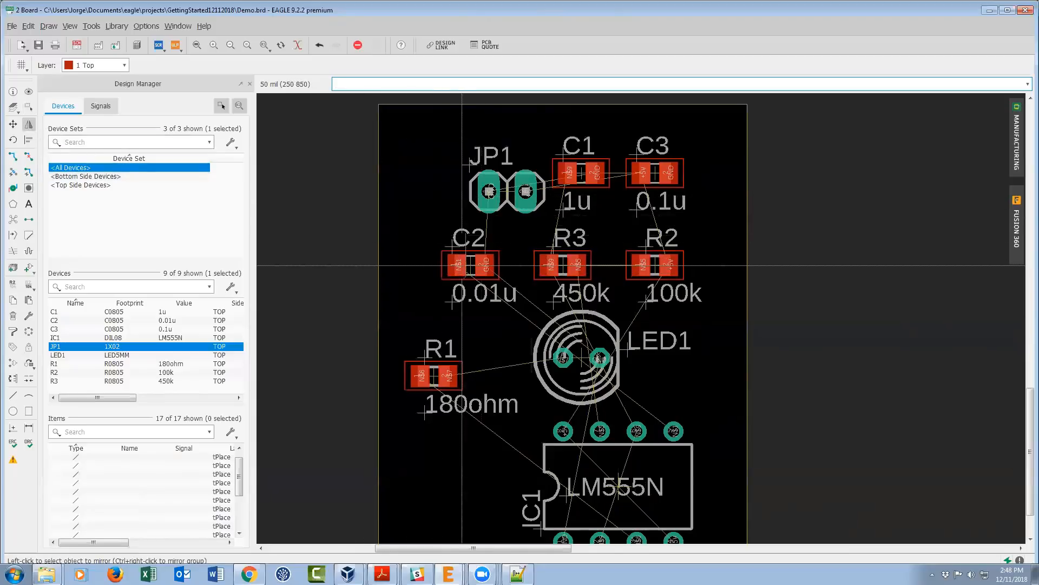
pyautogui.click(471, 265)
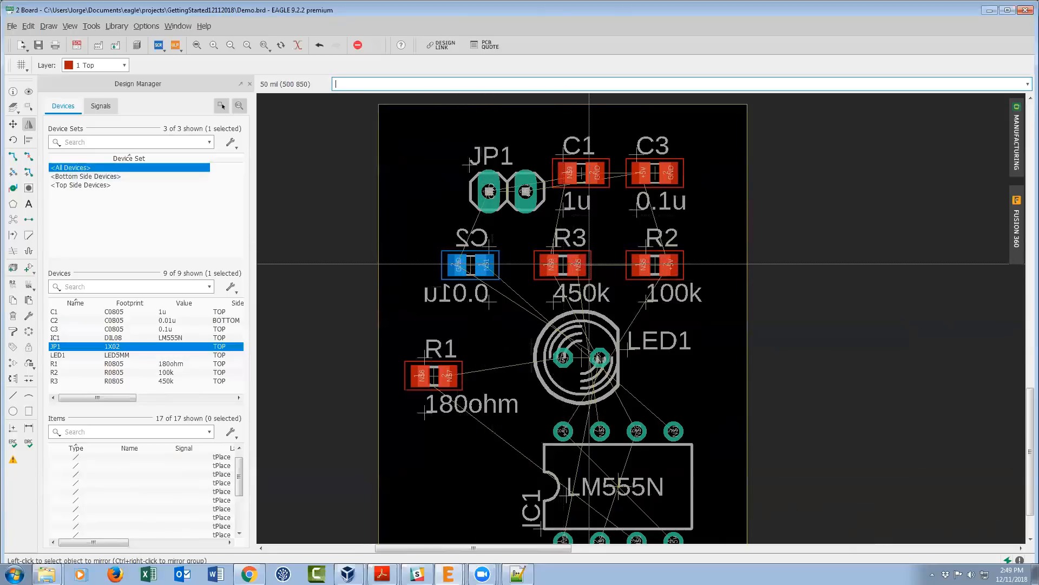
pyautogui.click(564, 264)
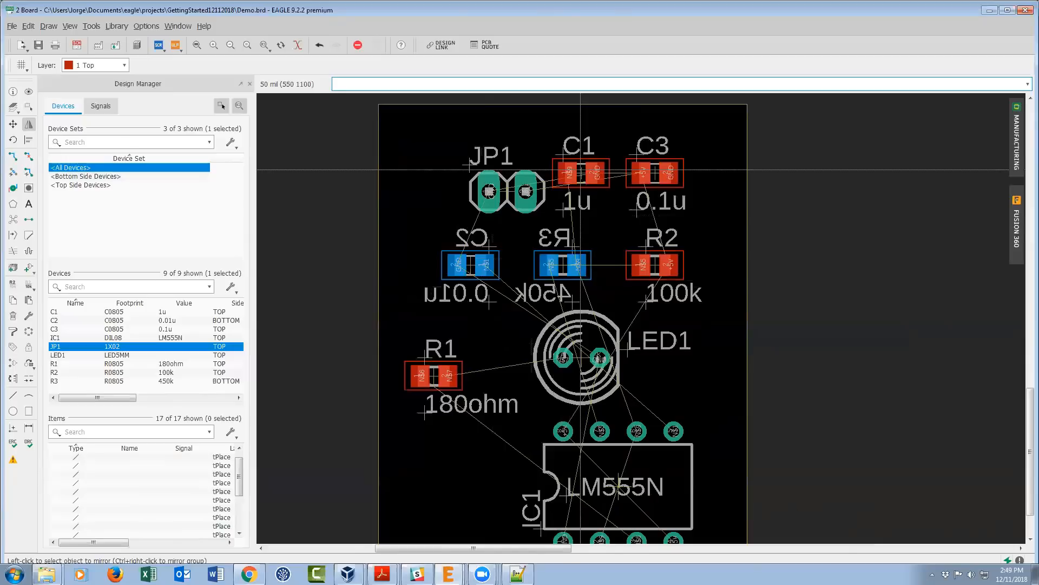
pyautogui.click(580, 170)
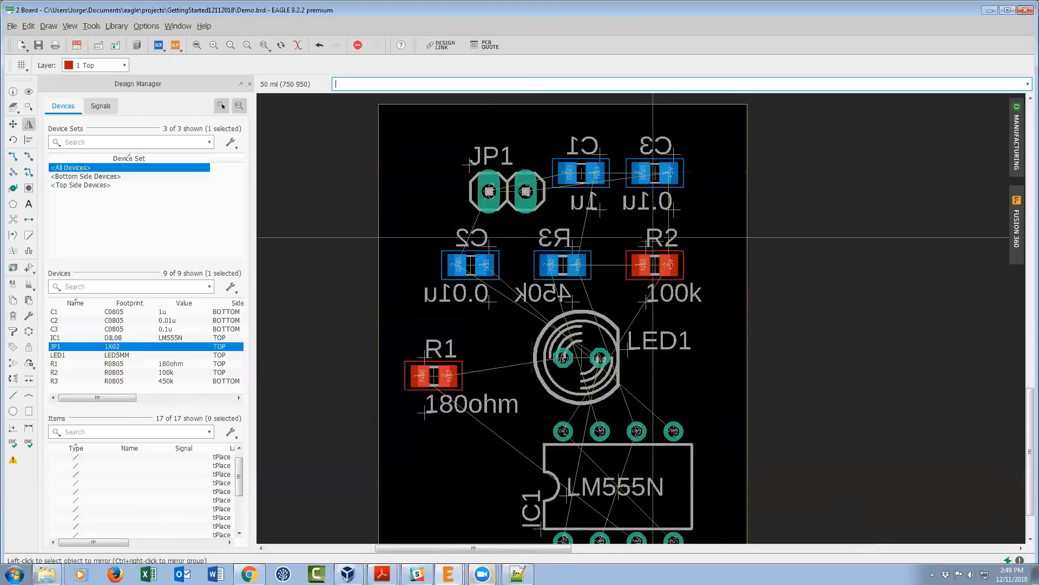
# - Mirror C3, C1, R3 and C2 back to the top side and dismiss the Pulse Secure login
pyautogui.click(655, 174)
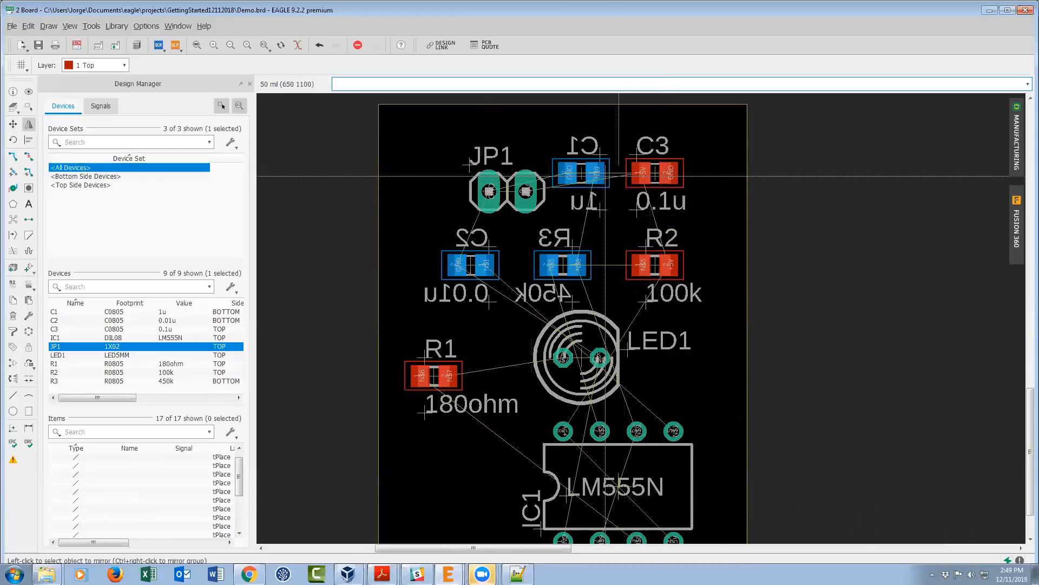
pyautogui.click(577, 262)
pyautogui.click(470, 265)
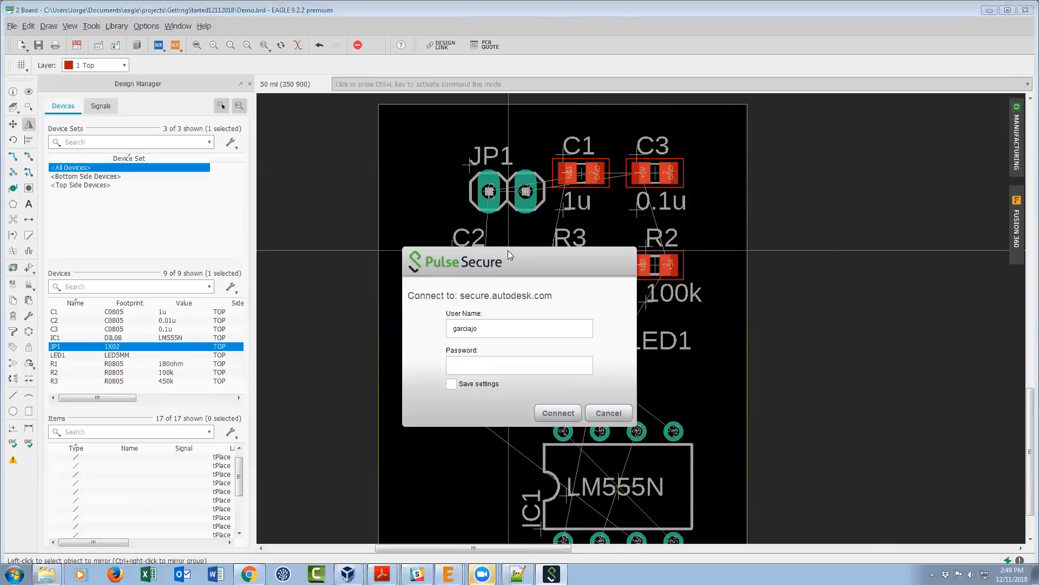
pyautogui.click(609, 413)
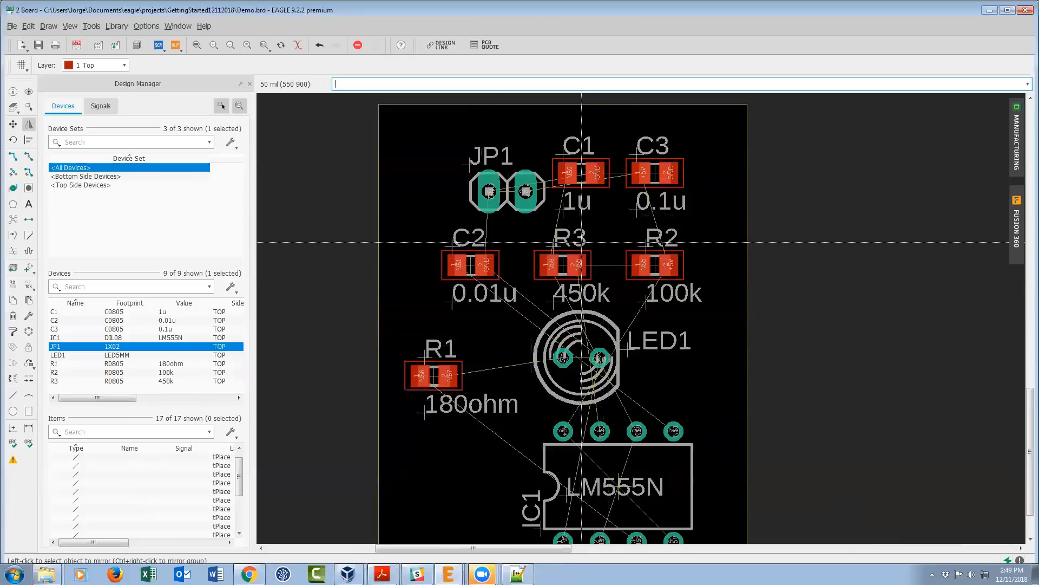
# - Mirror capacitor C2 to the bottom side of the board
pyautogui.click(476, 267)
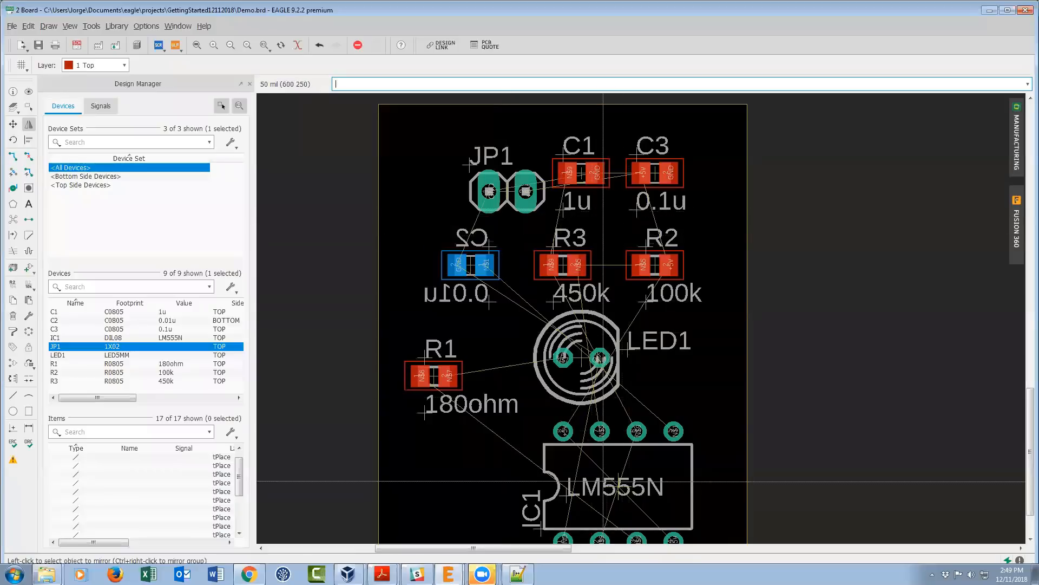
pyautogui.scroll(-2, 603, 481)
pyautogui.scroll(4, 596, 439)
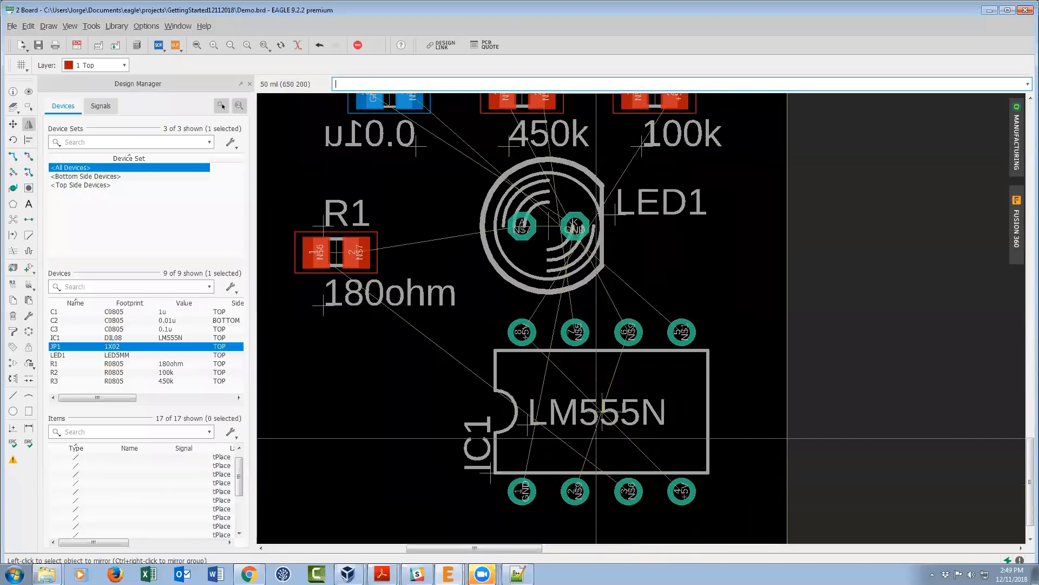
# - Mirror IC1 to the bottom side of the board and back to the top side
pyautogui.click(601, 410)
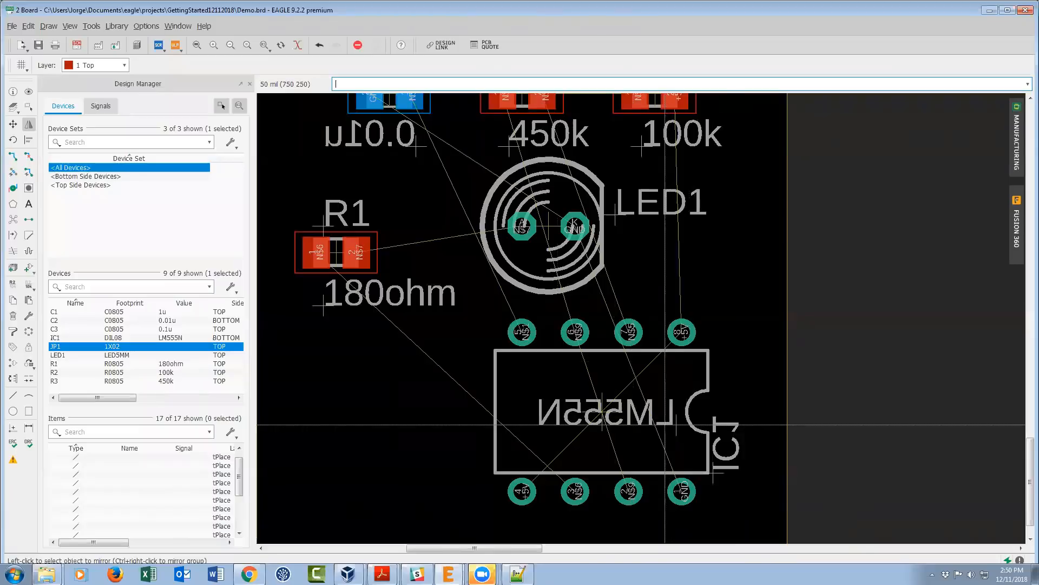
pyautogui.click(602, 407)
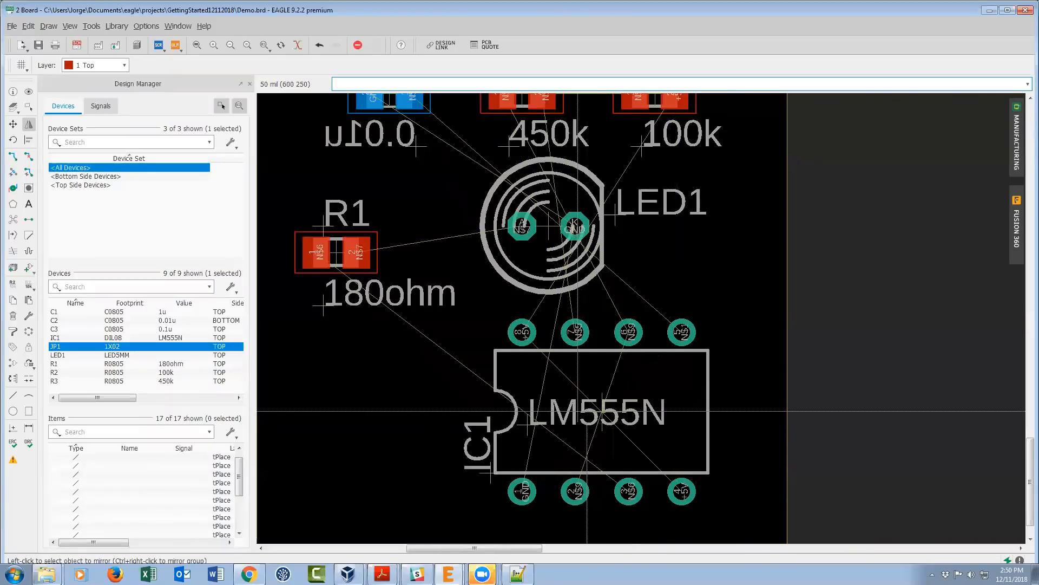
pyautogui.scroll(-2, 490, 354)
pyautogui.scroll(-1, 489, 351)
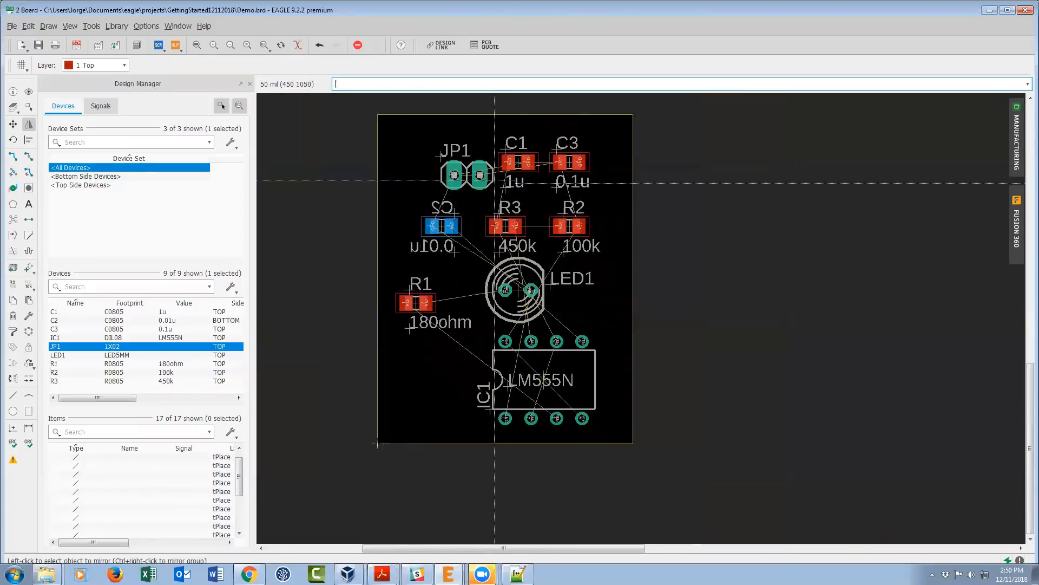
pyautogui.scroll(3, 498, 207)
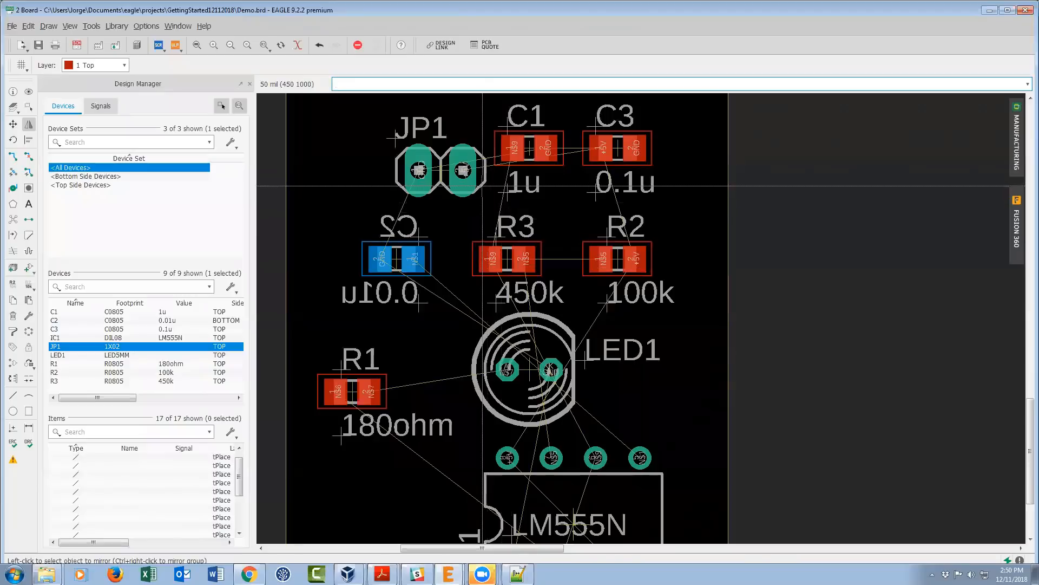
pyautogui.scroll(-2, 621, 288)
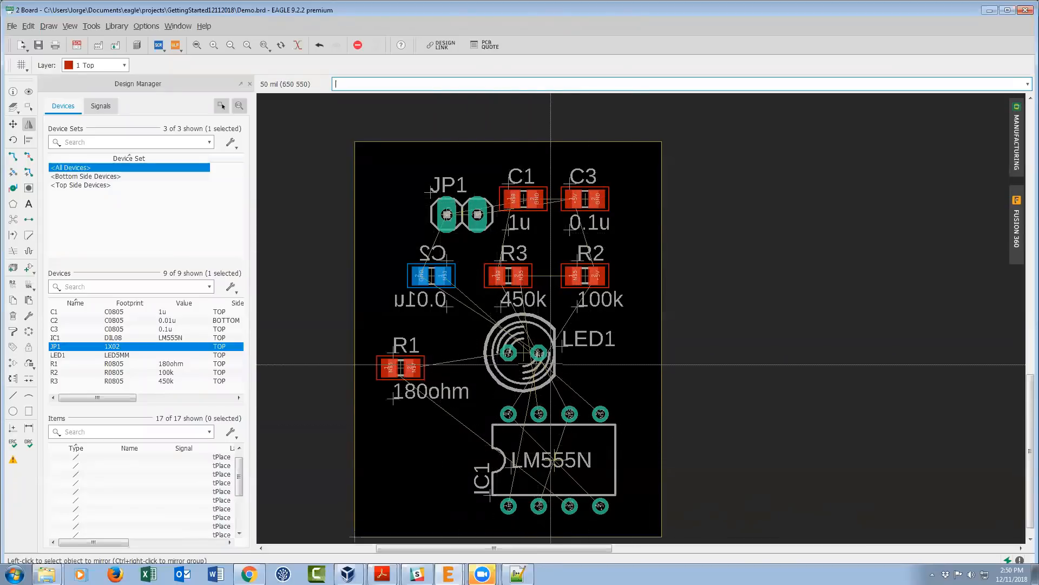
# - Route the +5V trace between R2 and C3 and the N$5 trace between R2 and R3 on the top layer
pyautogui.click(13, 187)
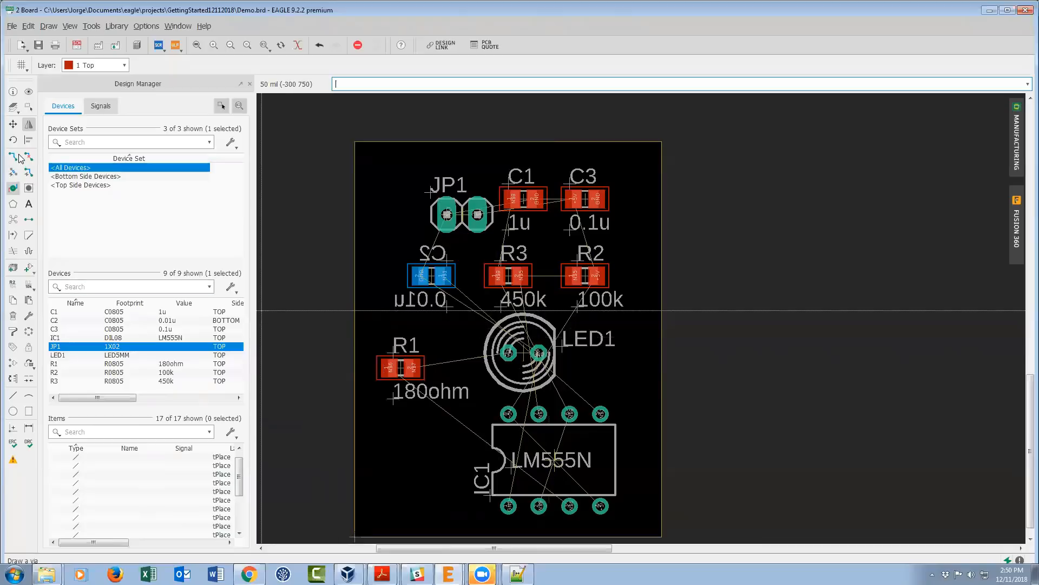
pyautogui.click(17, 157)
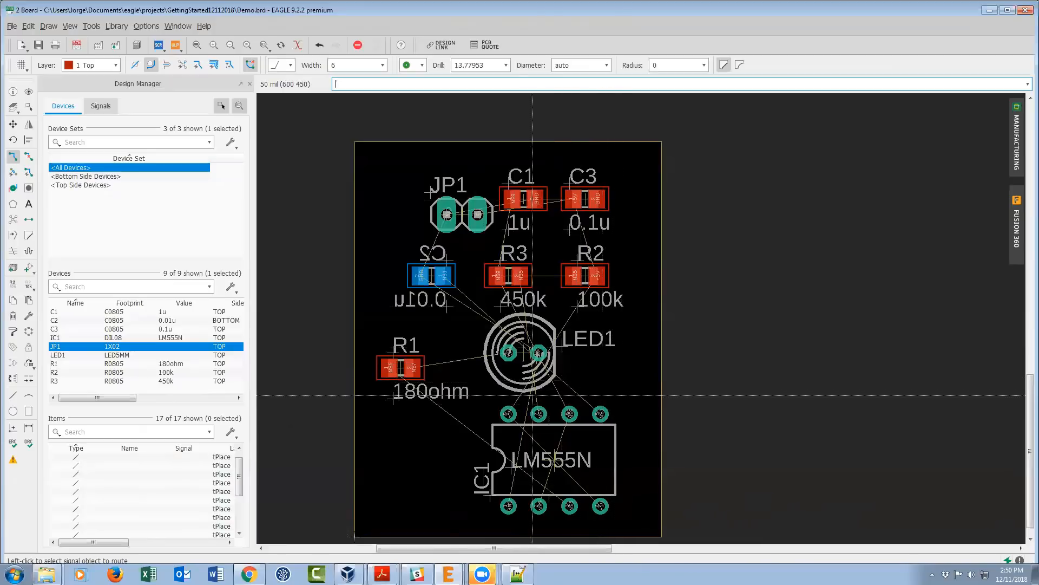
pyautogui.scroll(1, 529, 405)
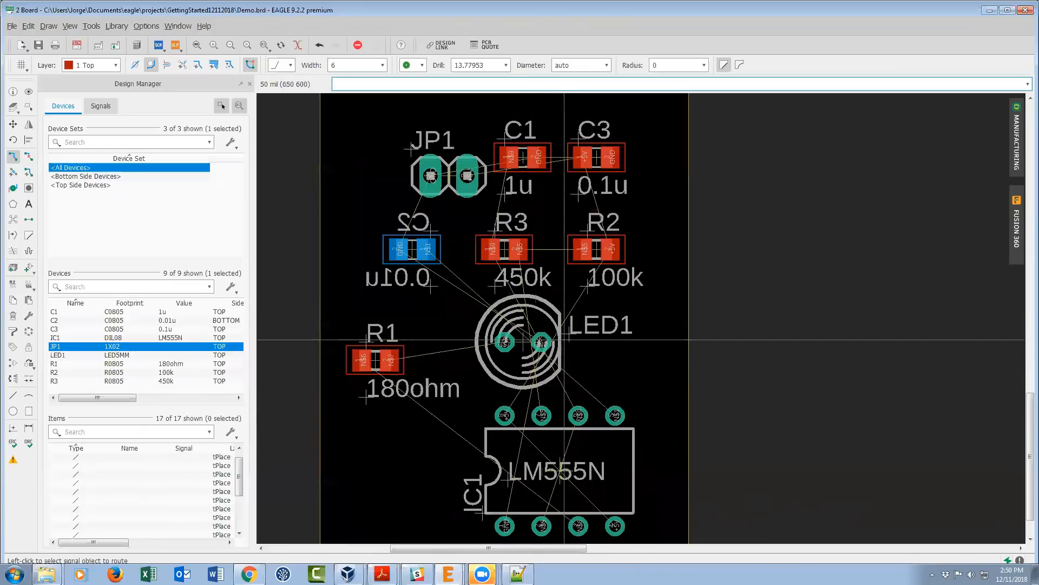
pyautogui.click(599, 218)
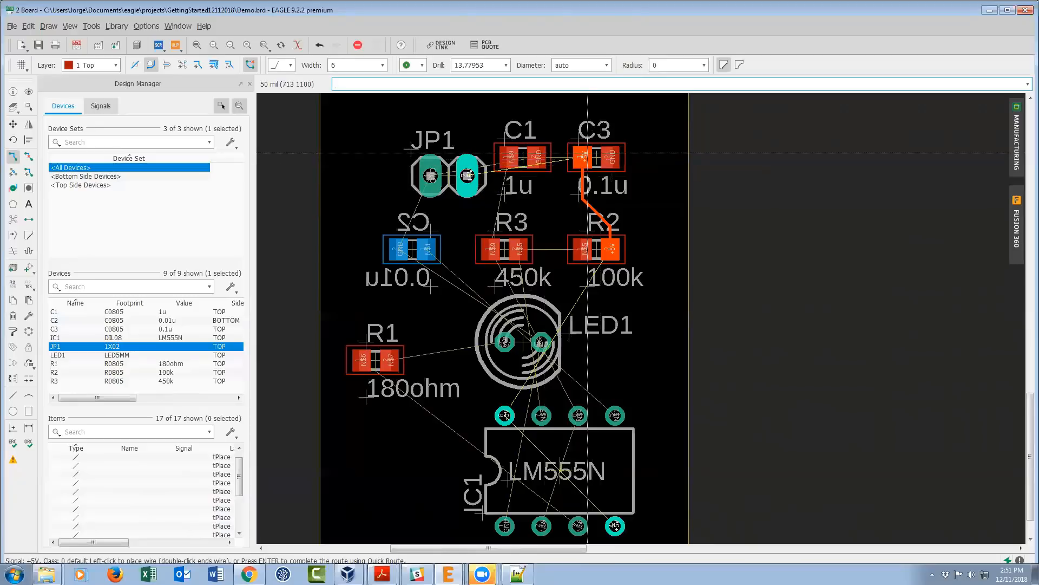
pyautogui.scroll(3, 581, 157)
pyautogui.click(583, 158)
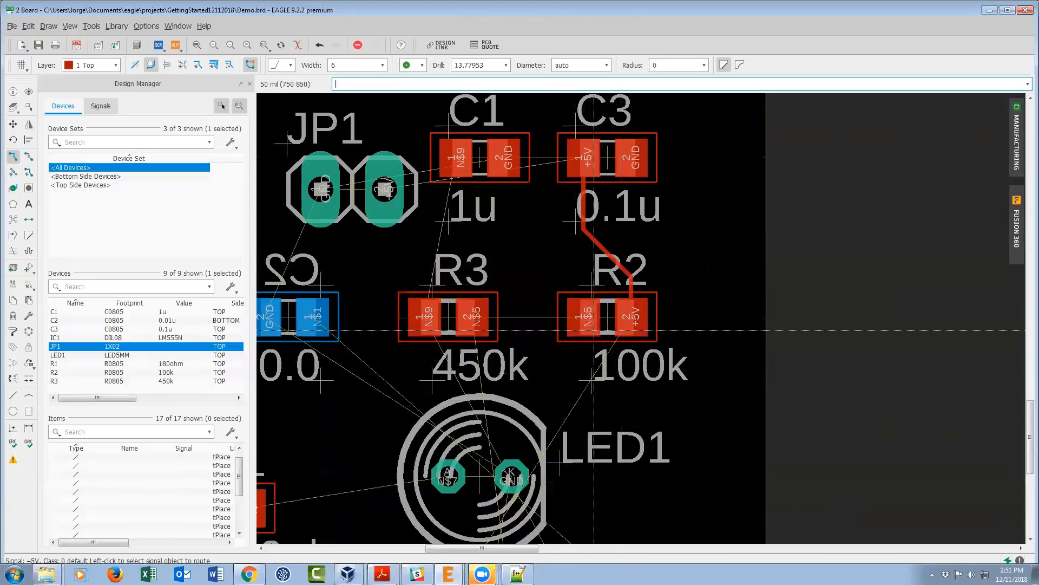
pyautogui.click(582, 318)
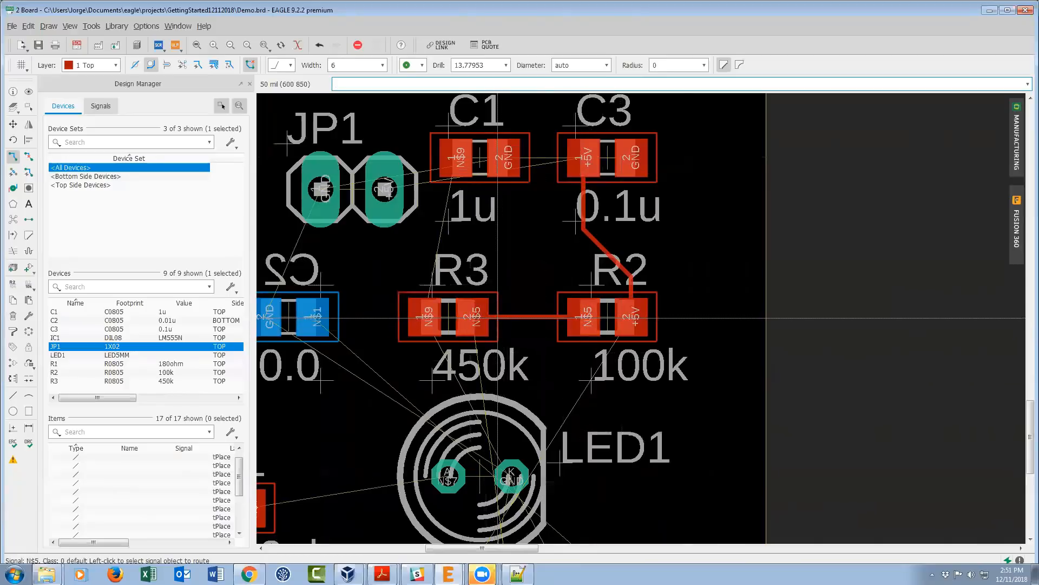
# - Route N$1 from C2 on the bottom layer past LED1, add a via, and finish on the top layer at IC1 pin 5
pyautogui.scroll(-4, 540, 318)
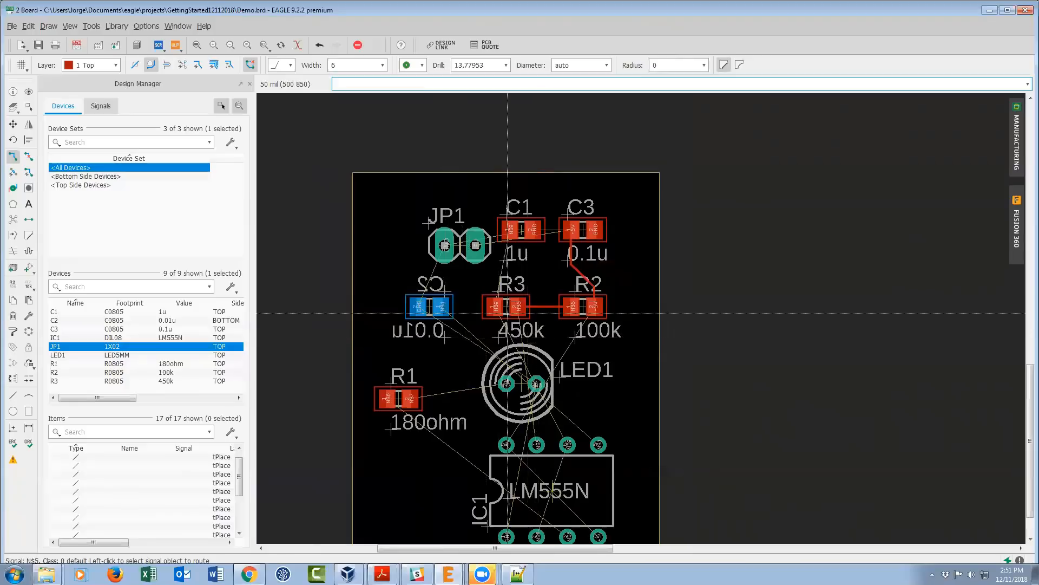
pyautogui.scroll(3, 480, 263)
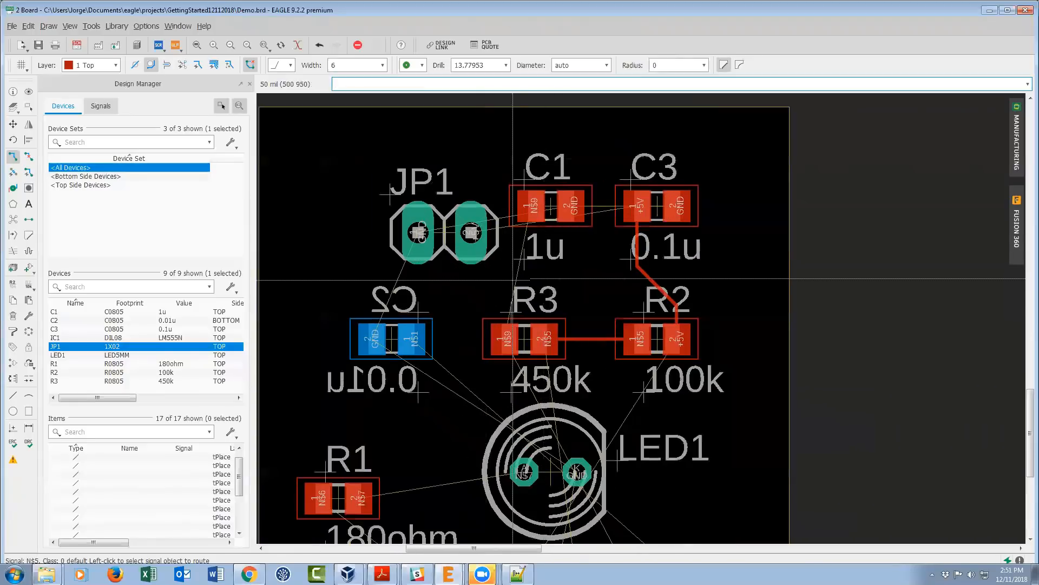
pyautogui.scroll(-2, 428, 290)
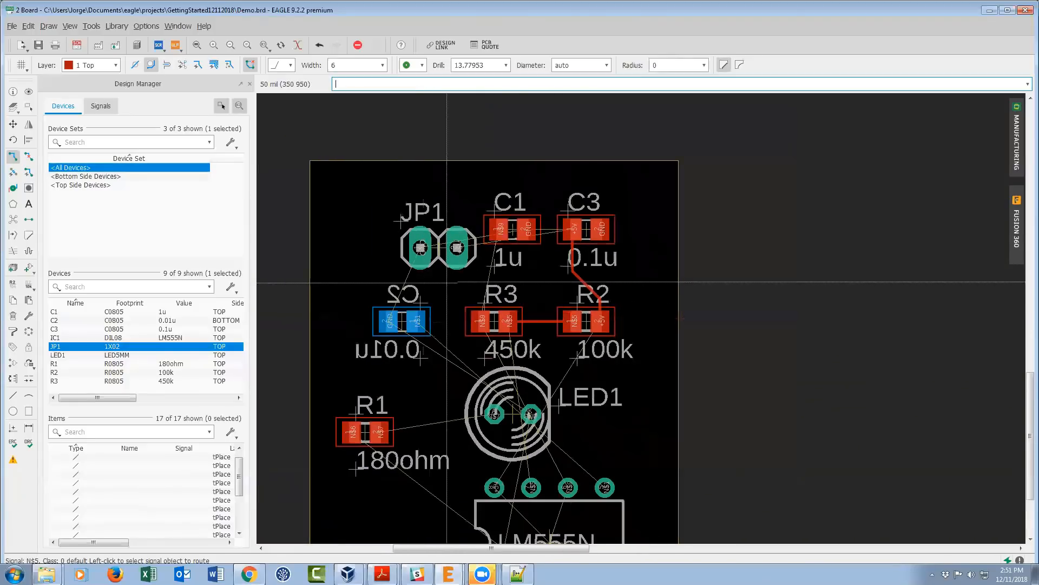
pyautogui.click(416, 320)
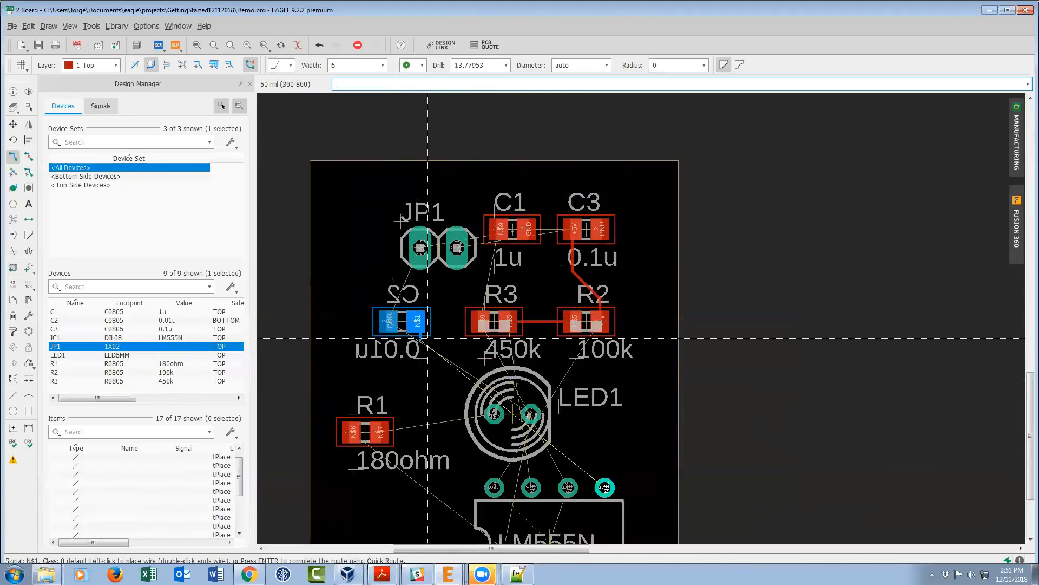
pyautogui.middleClick(423, 335)
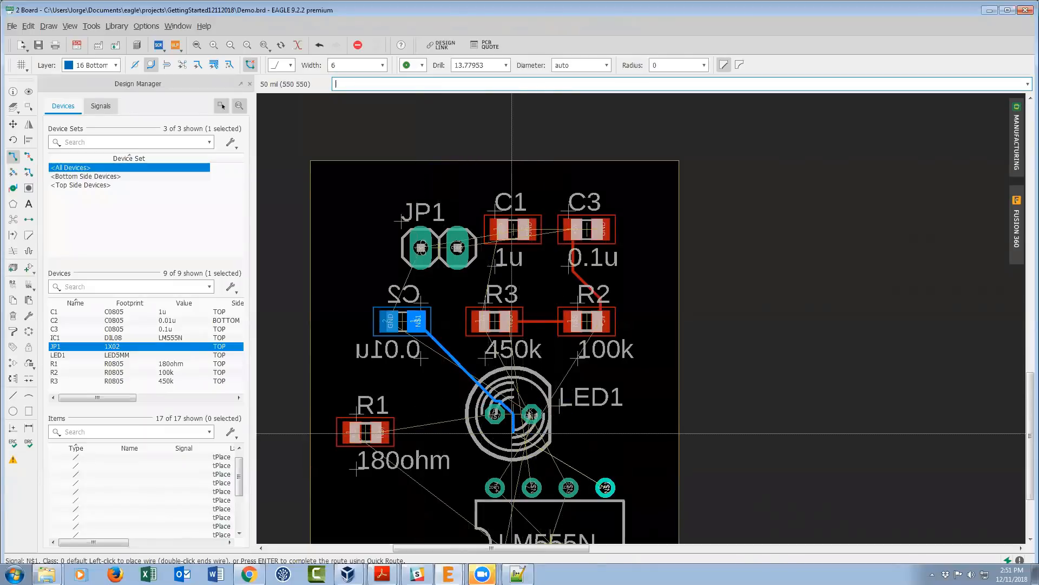
pyautogui.scroll(5, 509, 425)
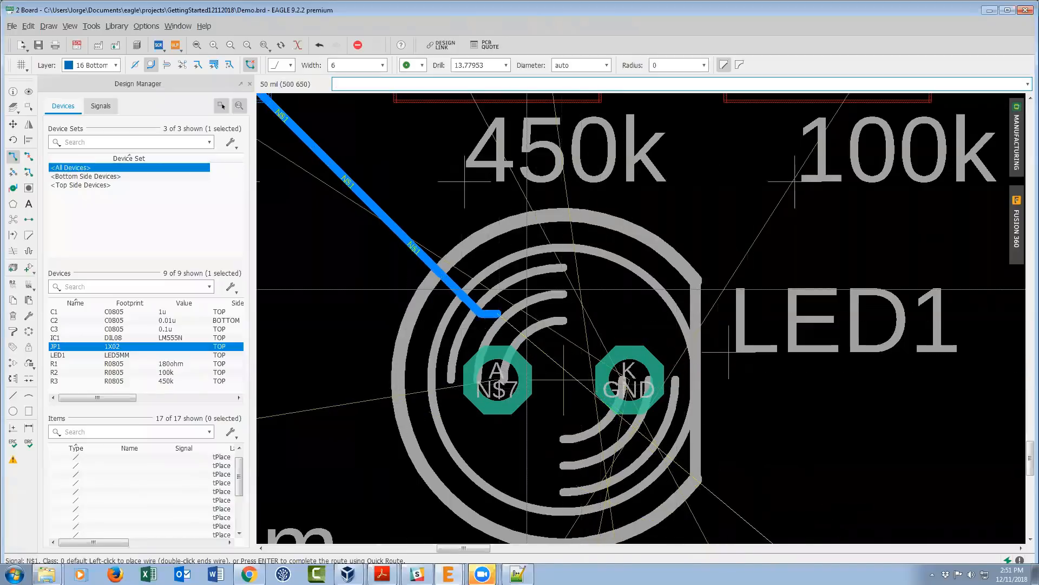
pyautogui.scroll(-4, 487, 250)
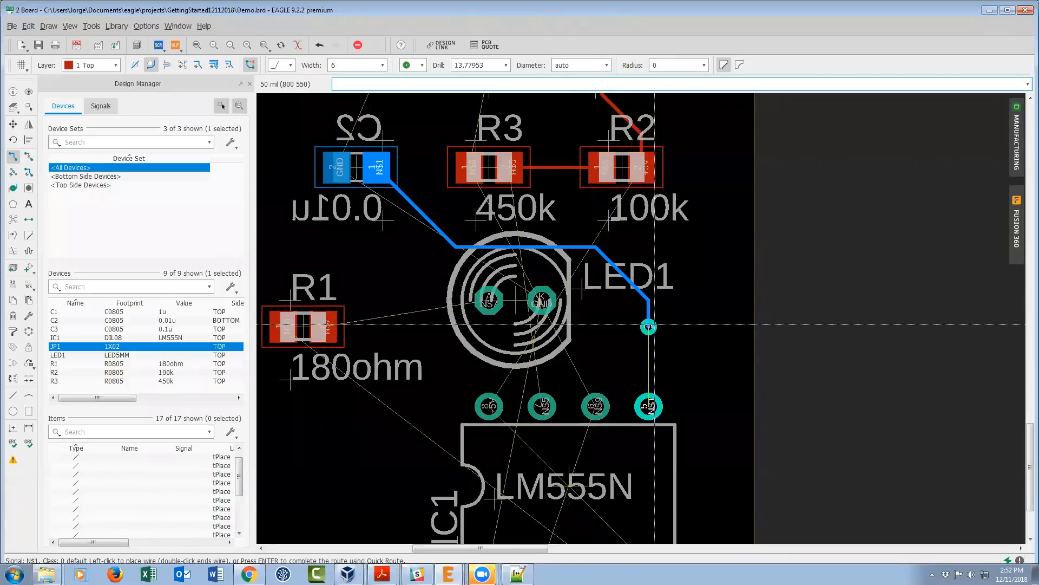
pyautogui.click(649, 405)
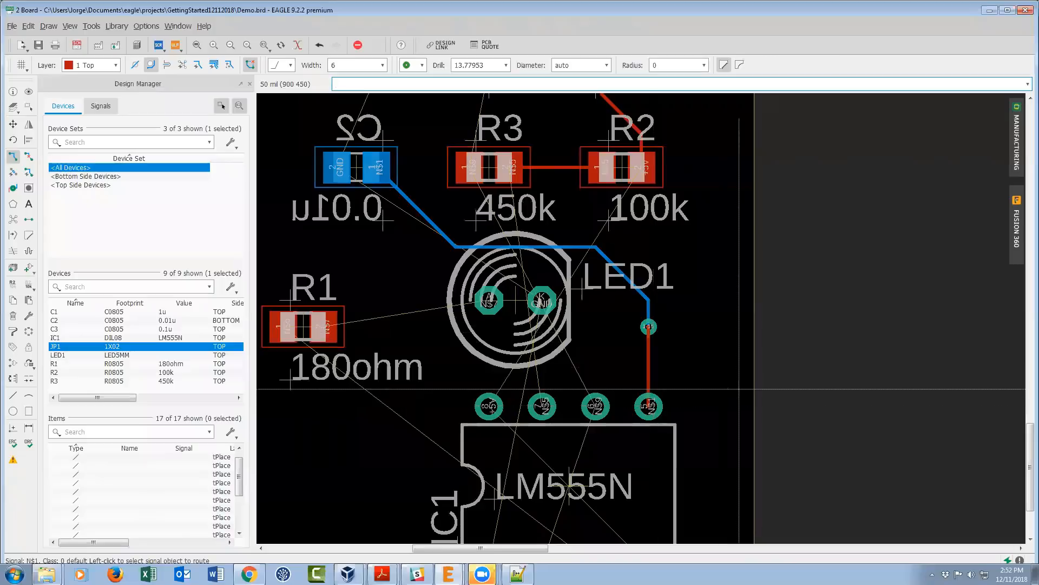
# - Quick-route the airwires from JP1 to C2, C1 and C3, and from C1 to R3
pyautogui.scroll(-3, 686, 351)
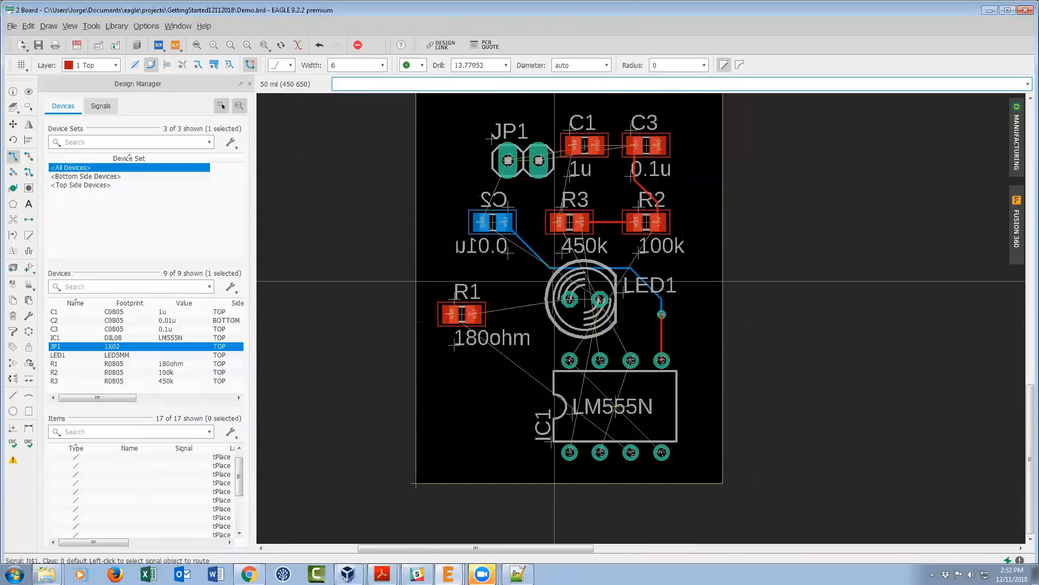
pyautogui.scroll(2, 552, 269)
pyautogui.scroll(-2, 544, 269)
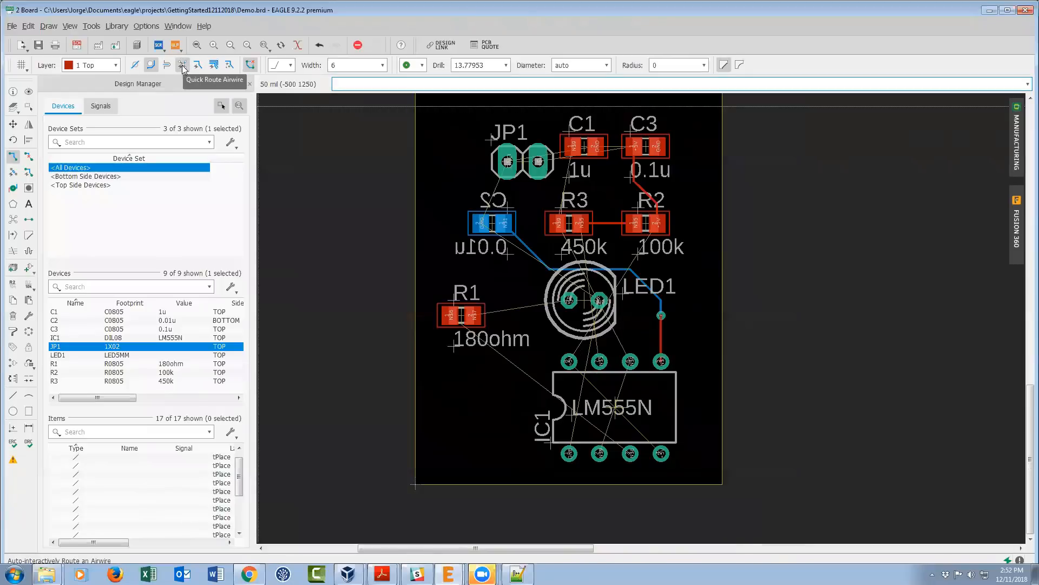
pyautogui.click(182, 65)
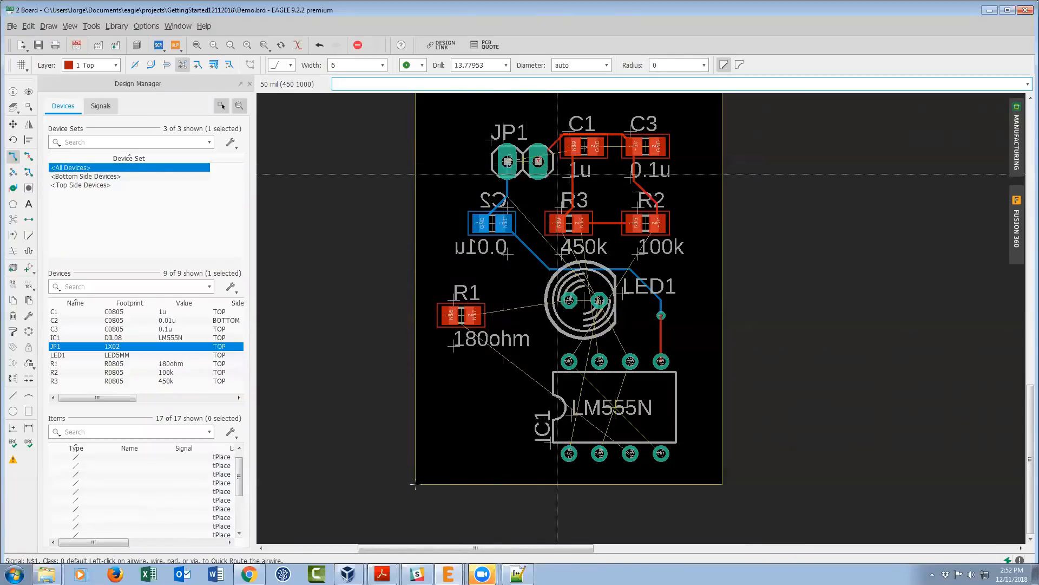
pyautogui.click(556, 155)
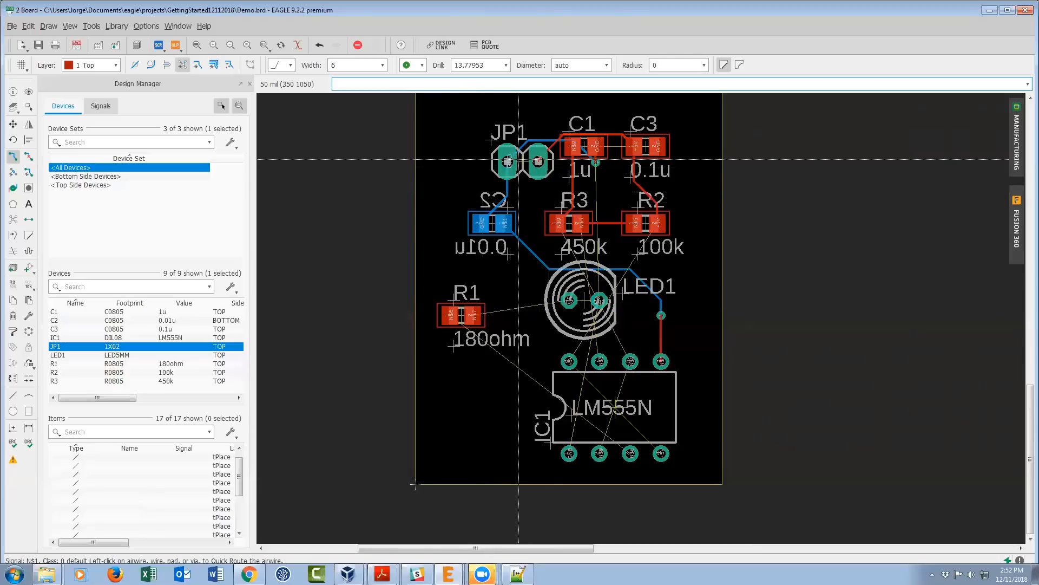
# - Quick-route the airwires from R1 to LED1's anode and to IC1 pin 3
pyautogui.scroll(-4, 517, 211)
pyautogui.scroll(5, 538, 220)
pyautogui.click(538, 222)
pyautogui.click(563, 297)
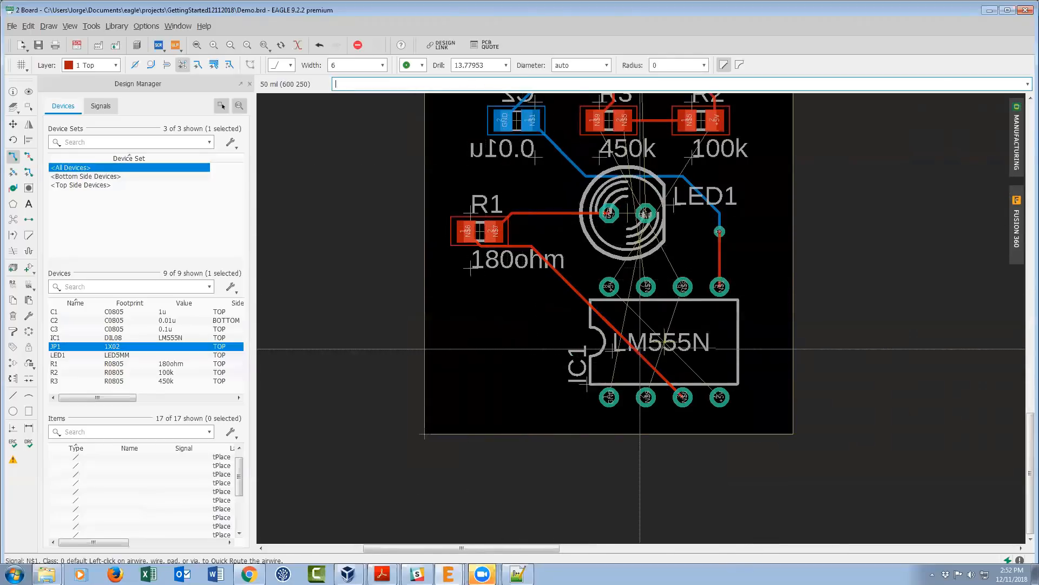
# - Quick-route IC1's remaining airwires: pin 8 to pin 4 and R2, pin 6 to pin 2 and R3, pin 7 to R3, pin 1 to LED1
pyautogui.click(652, 330)
pyautogui.click(616, 366)
pyautogui.click(656, 352)
pyautogui.click(642, 271)
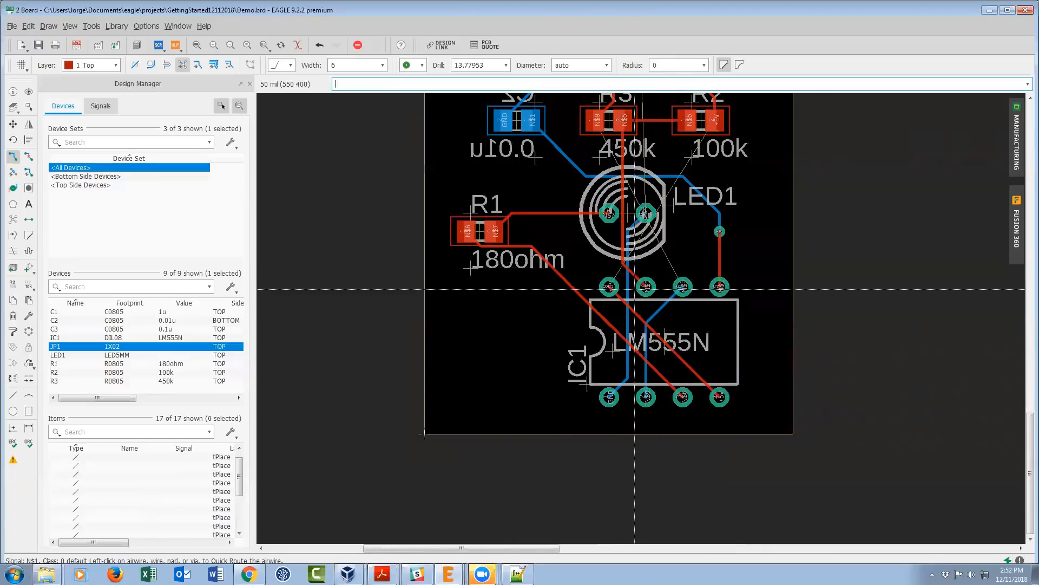
pyautogui.click(638, 244)
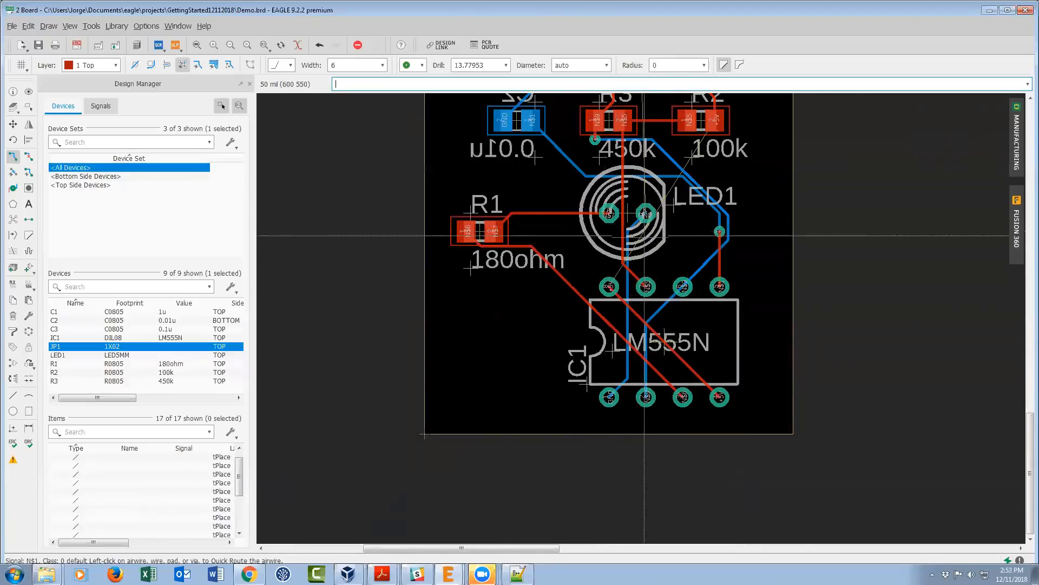
pyautogui.click(635, 248)
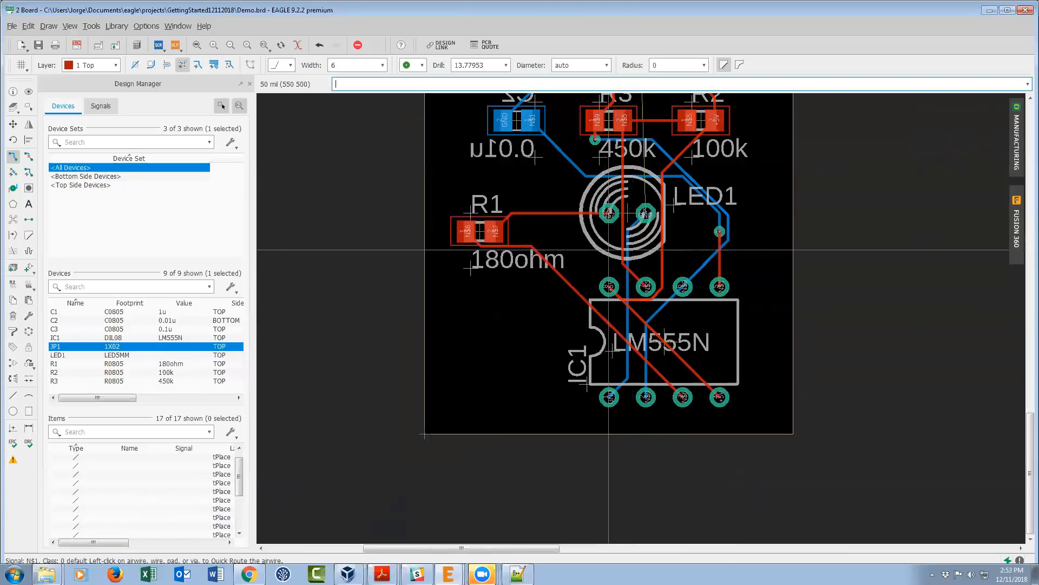
# - Rip up the bottom-layer N$1 trace segments running from C2 past LED1, up to the short vertical segment at the via
pyautogui.scroll(-5, 652, 126)
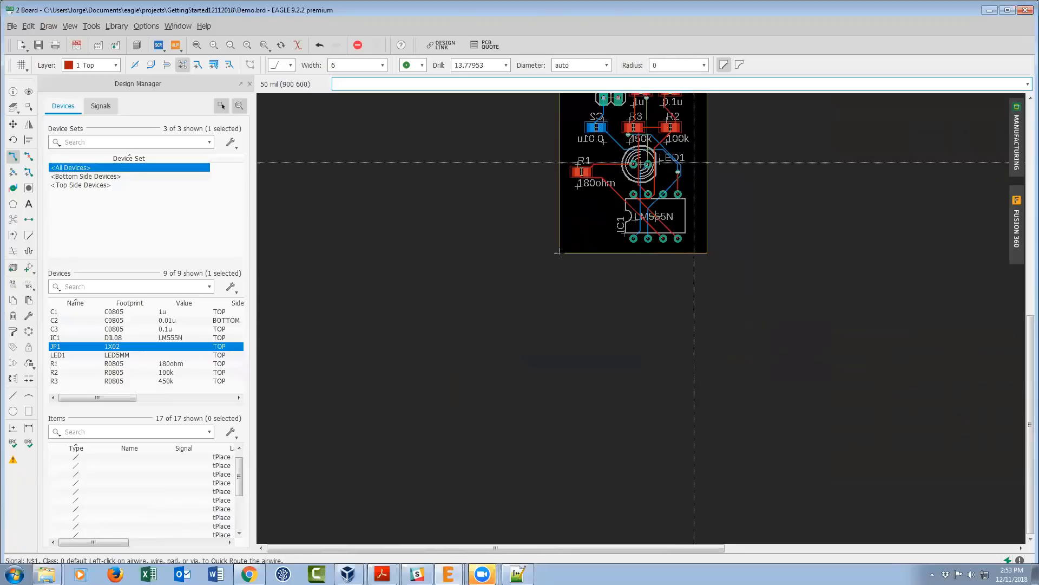
pyautogui.moveTo(652, 152); pyautogui.dragTo(661, 240, button='middle')
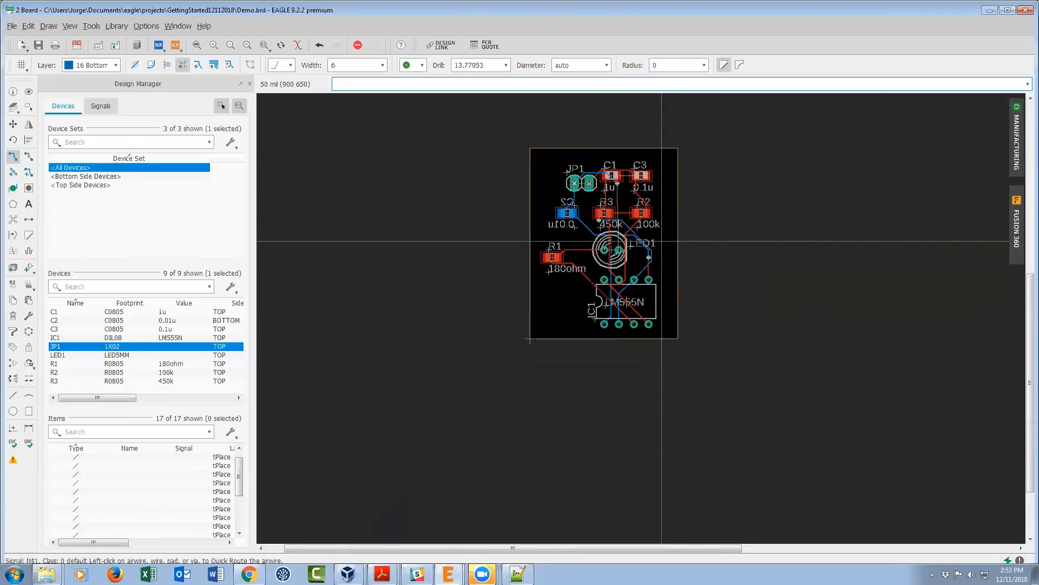
pyautogui.scroll(3, 661, 241)
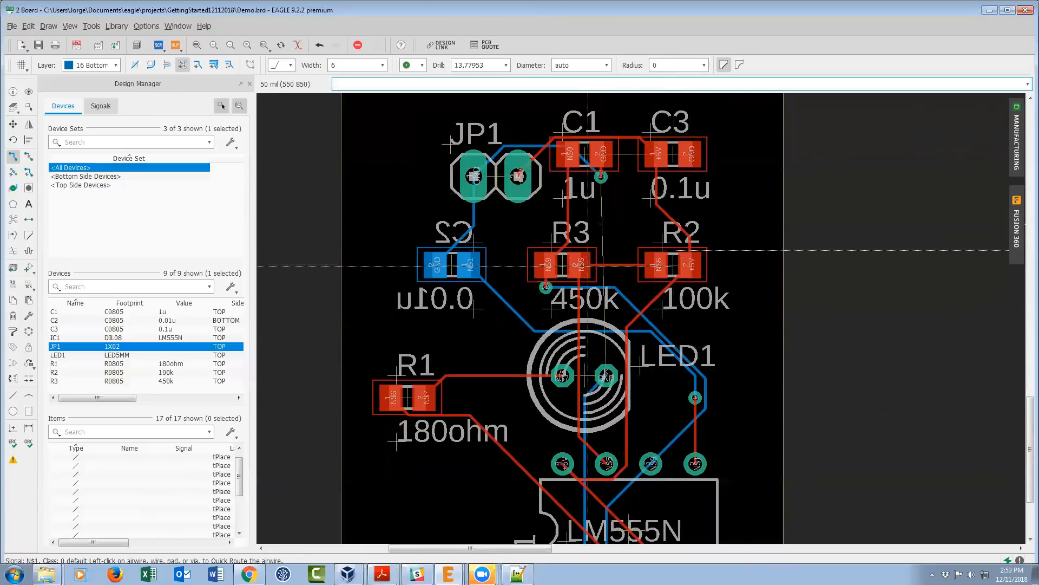
pyautogui.middleClick(677, 317)
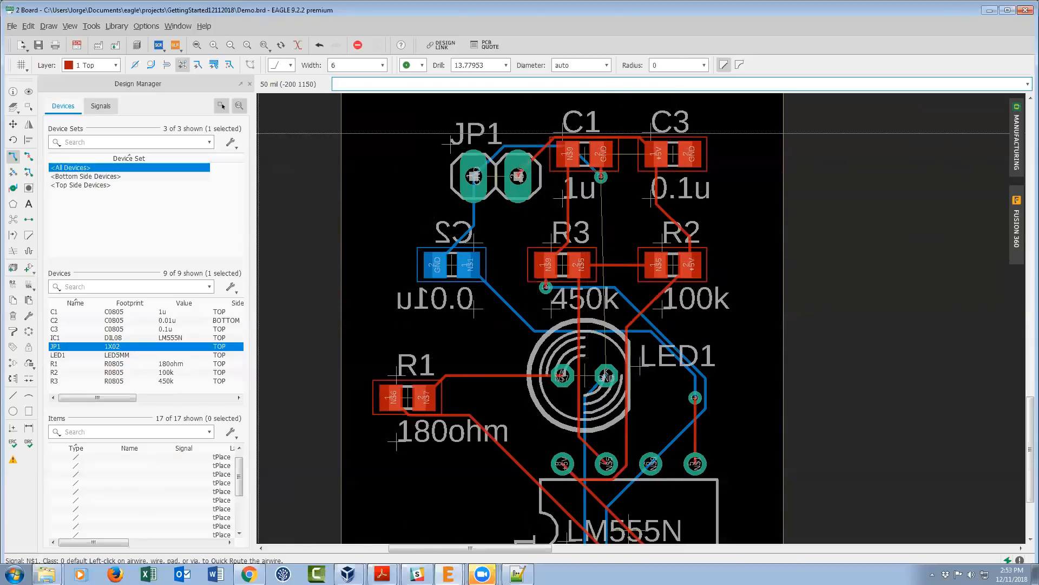
pyautogui.scroll(2, 528, 342)
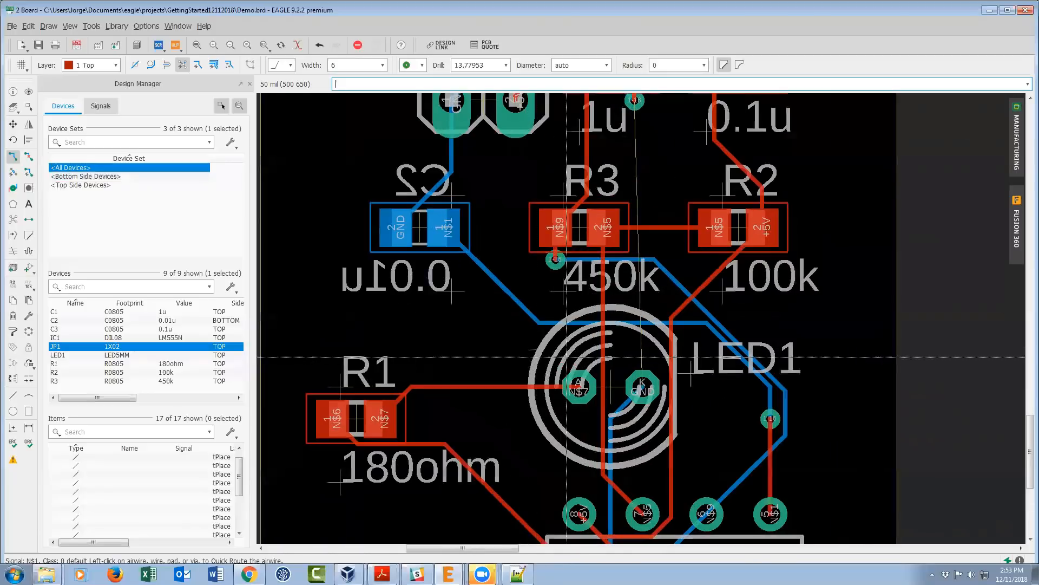
pyautogui.click(31, 160)
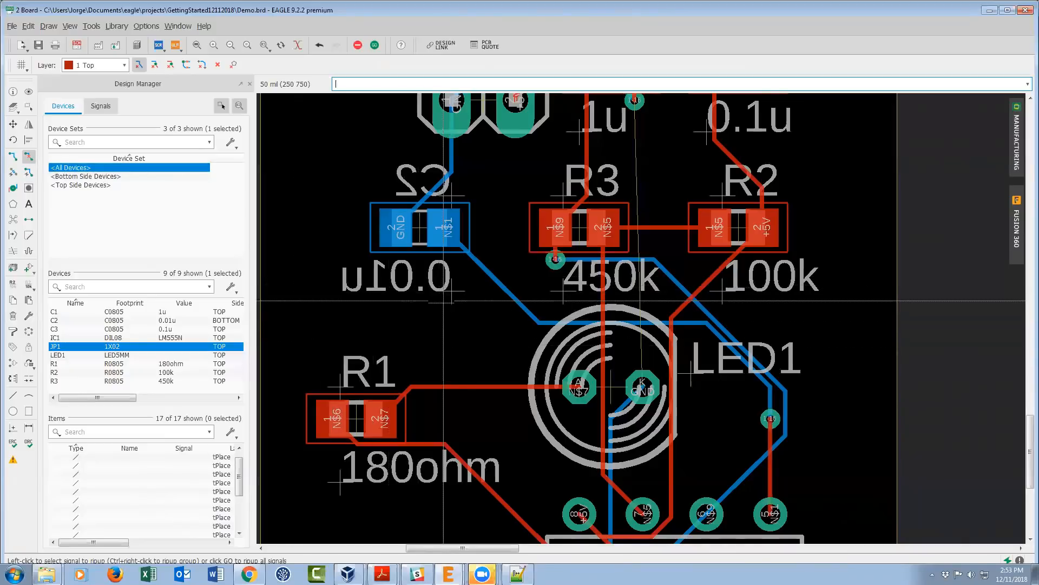
pyautogui.click(568, 320)
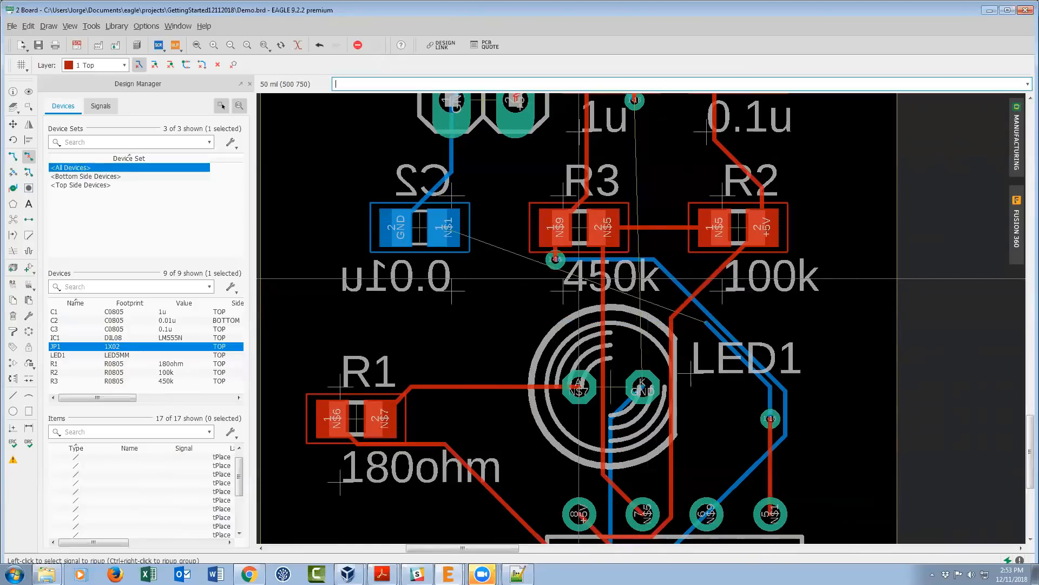
pyautogui.click(715, 331)
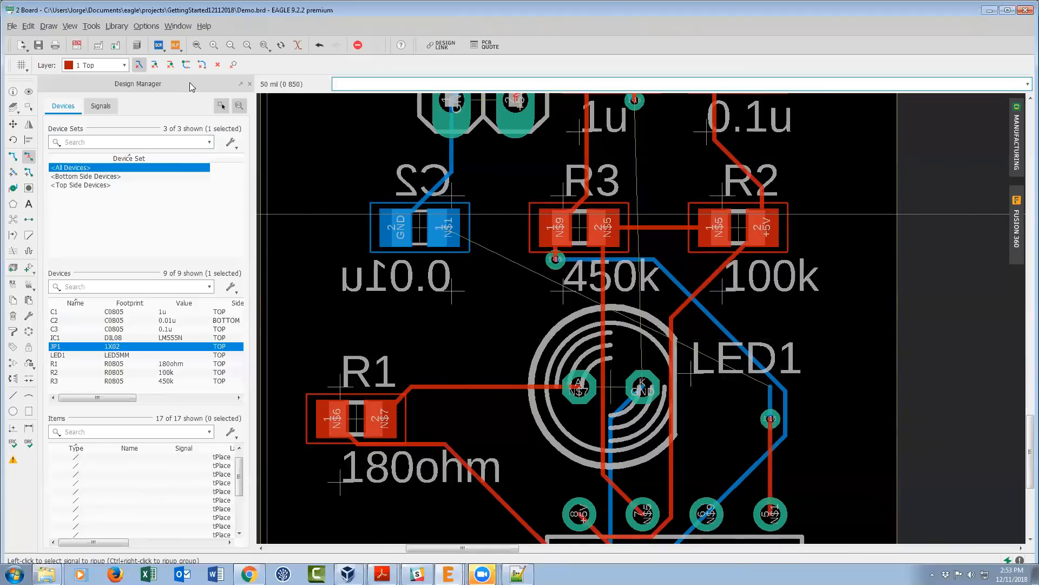
# - Rip up the remaining N$1 signal as a whole, and the bottom-layer N$9 trace from R3's via to IC1 pin 6
pyautogui.click(155, 66)
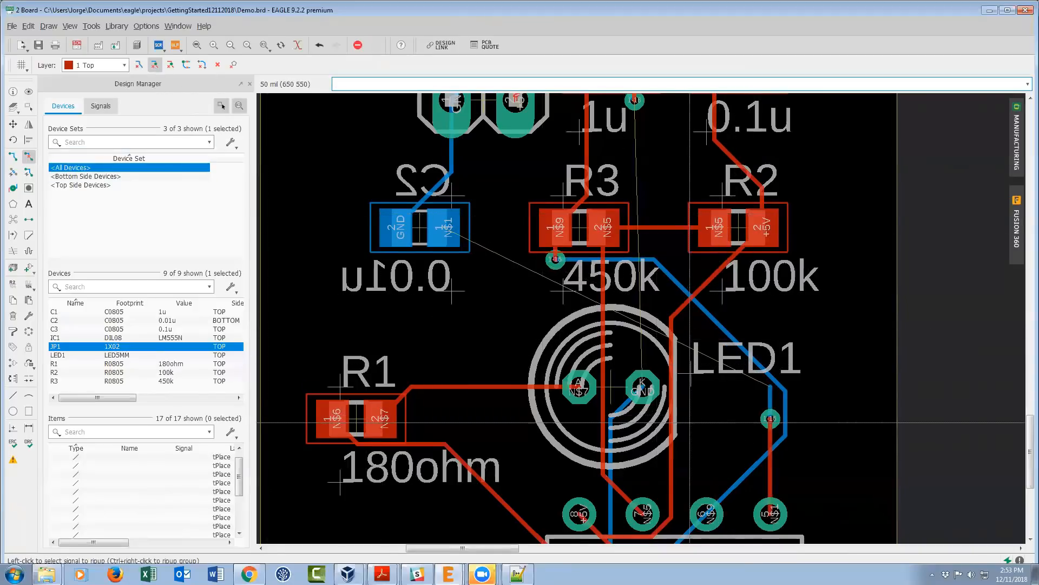
pyautogui.click(770, 486)
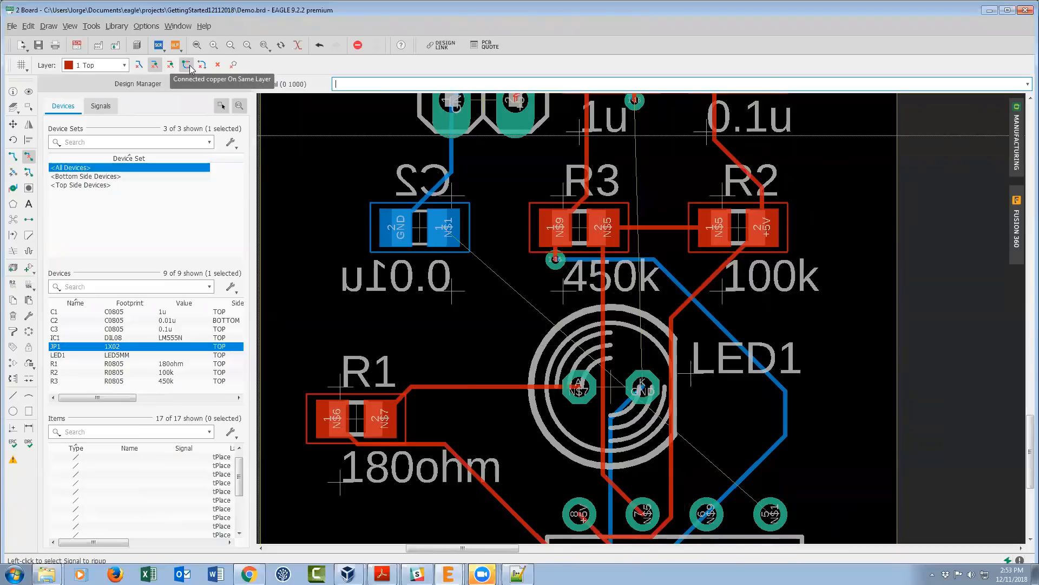
pyautogui.click(170, 65)
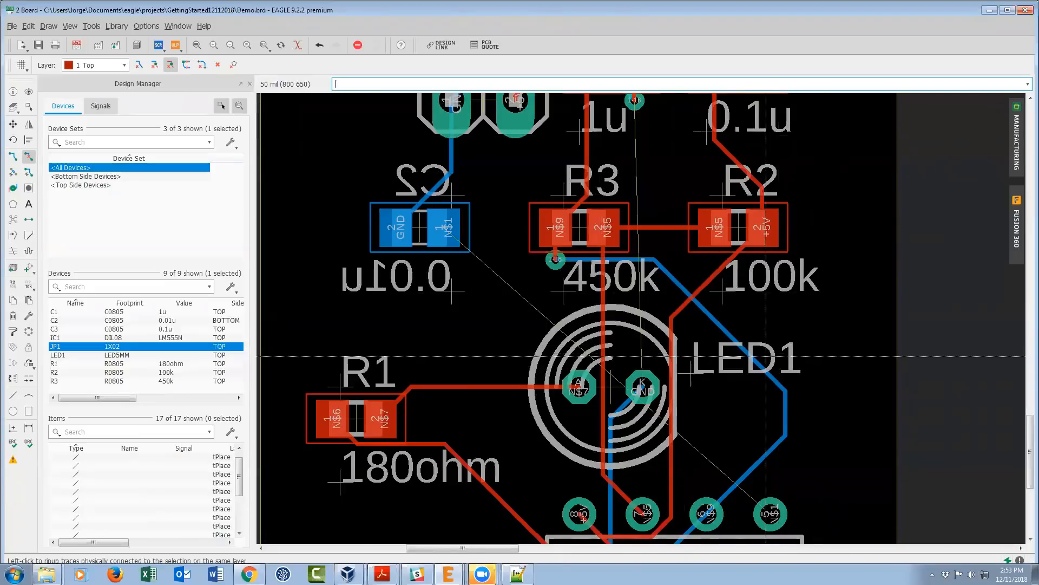
pyautogui.scroll(-1, 563, 276)
pyautogui.scroll(-2, 563, 276)
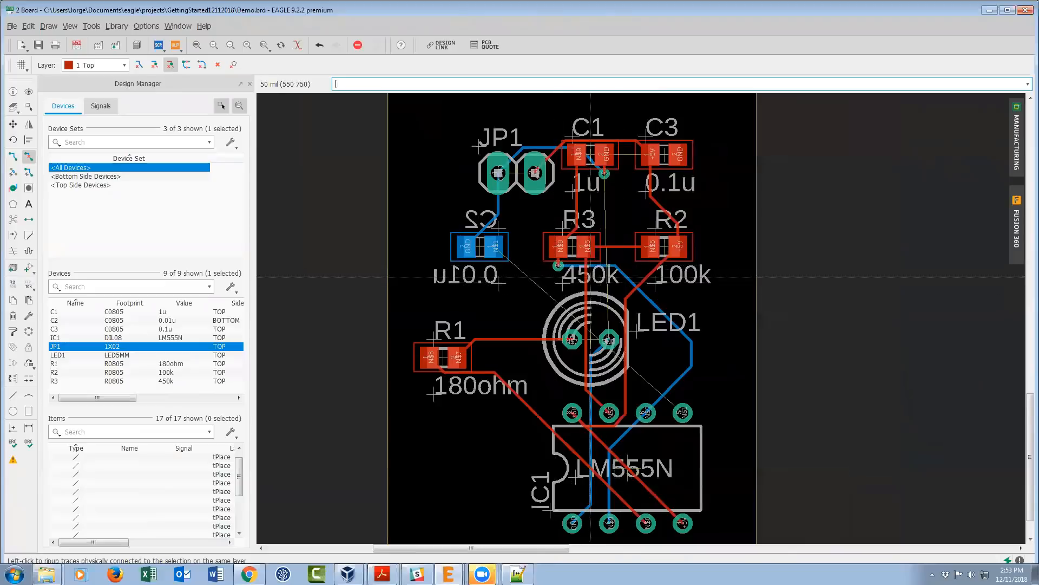
pyautogui.scroll(3, 557, 250)
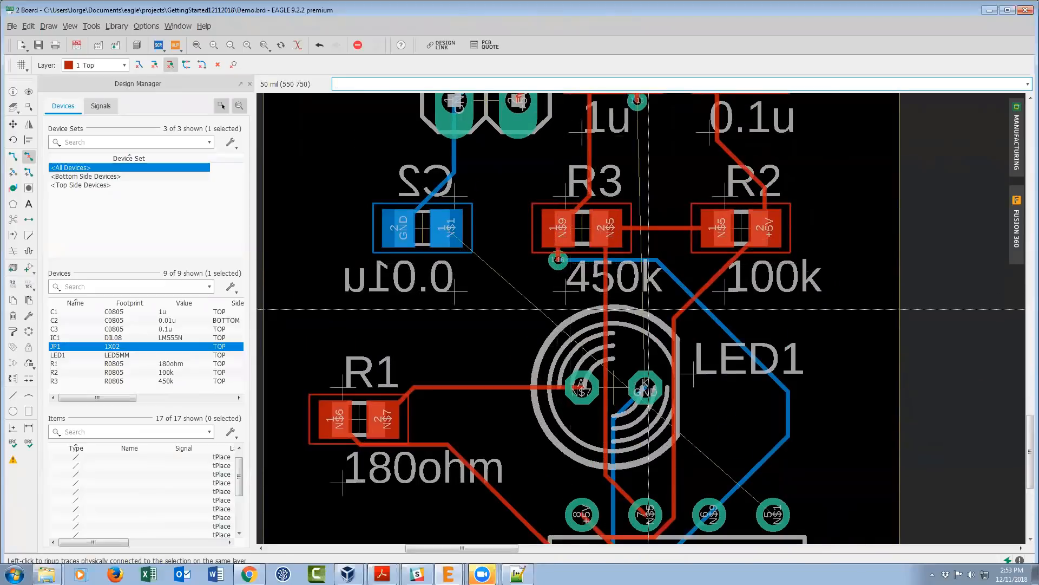
pyautogui.scroll(-1, 693, 342)
pyautogui.click(754, 380)
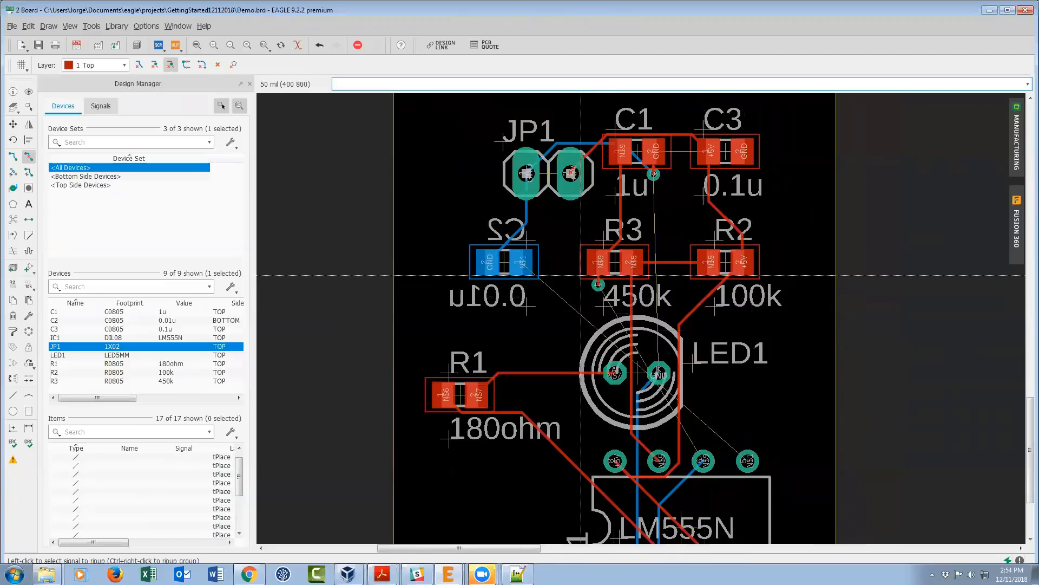
# - Rip up all signals on the board, returning every trace to airwires
pyautogui.scroll(2, 708, 478)
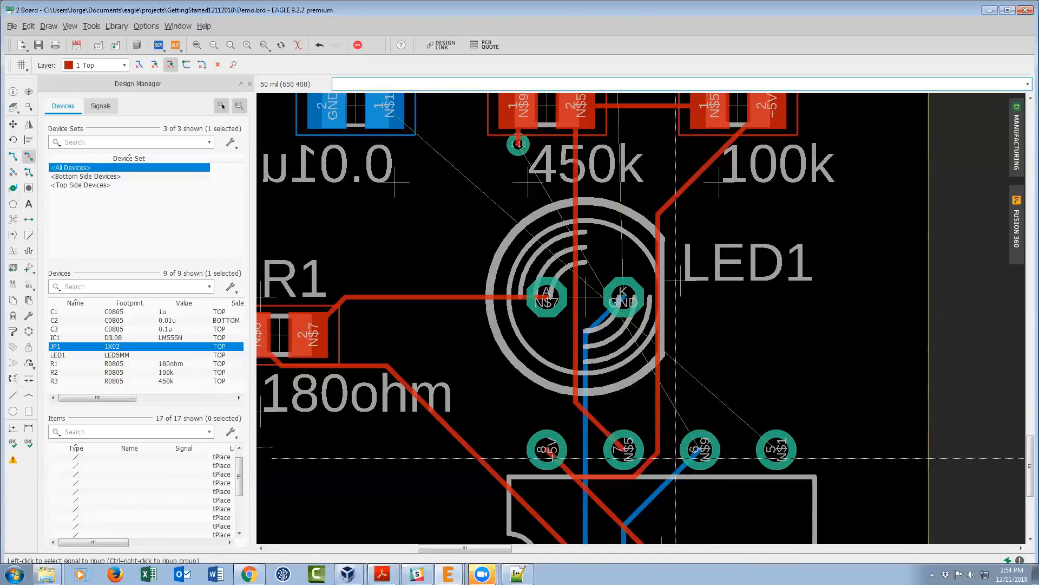
pyautogui.scroll(-2, 680, 468)
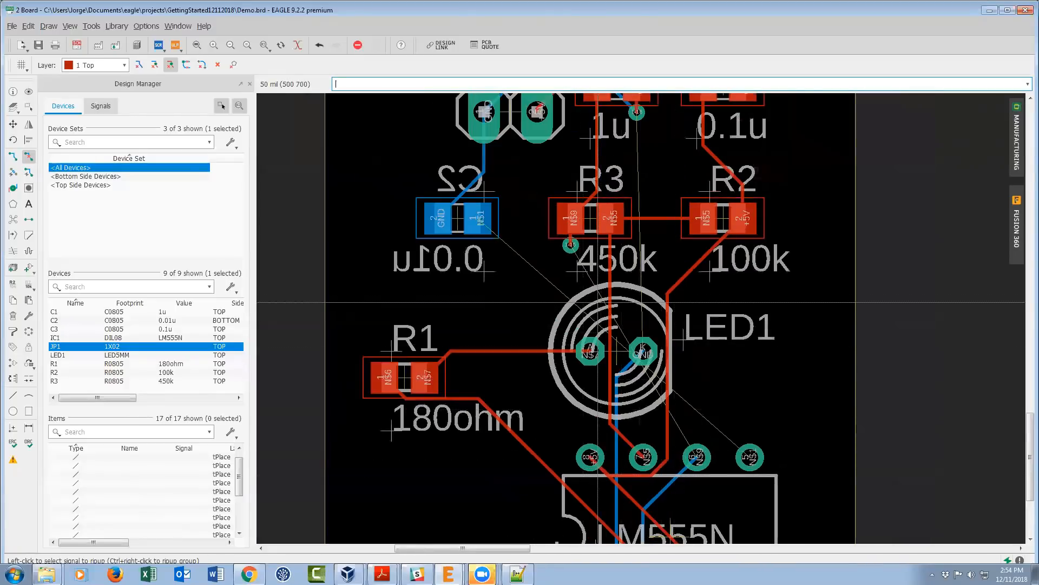
pyautogui.scroll(-2, 675, 299)
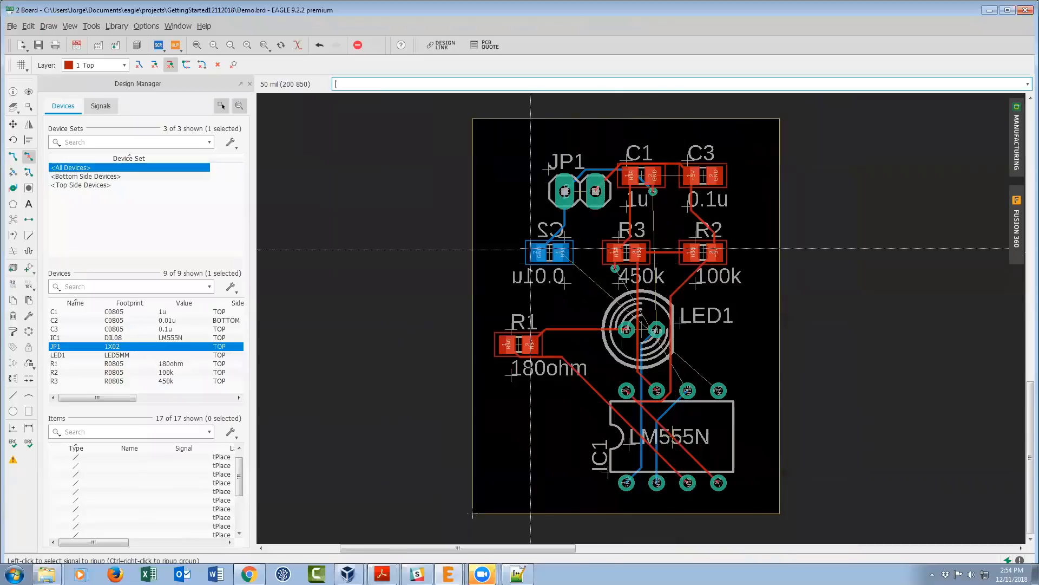
pyautogui.click(218, 66)
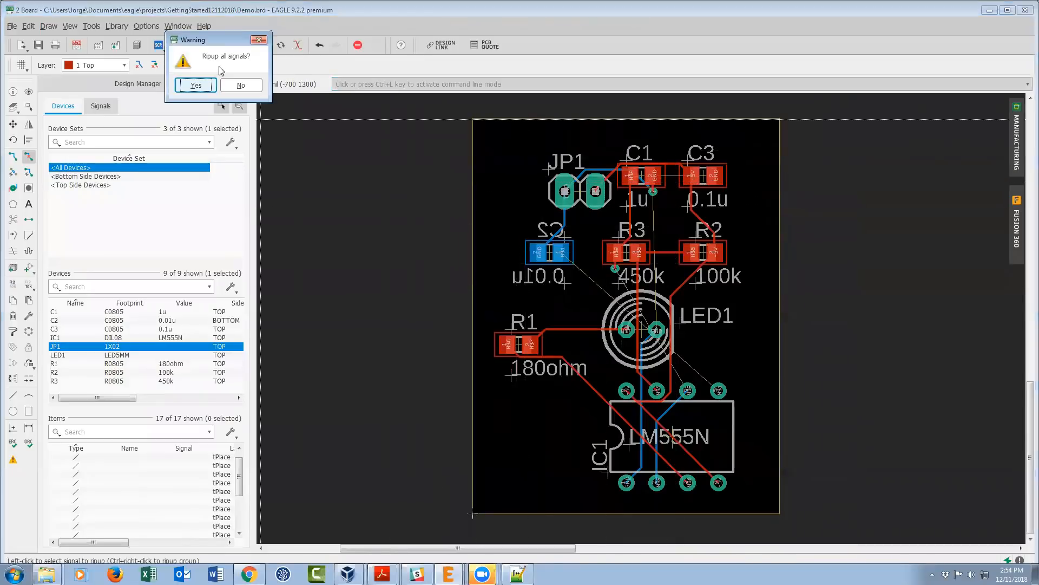
pyautogui.click(192, 86)
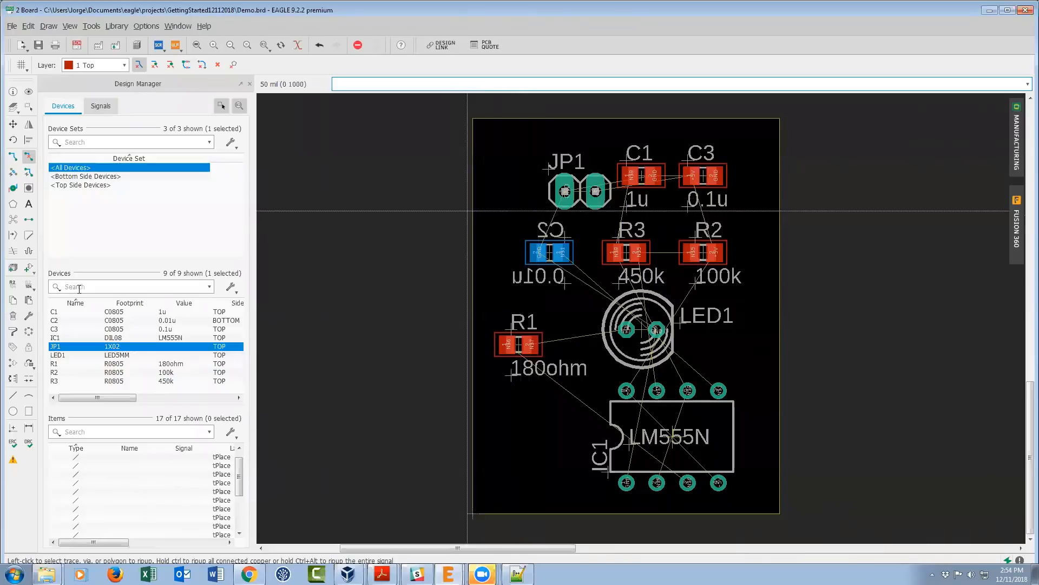
# - Draw a rectangular copper polygon on the Top layer around the board outline, with width 6, and assign it to signal GND
pyautogui.click(13, 204)
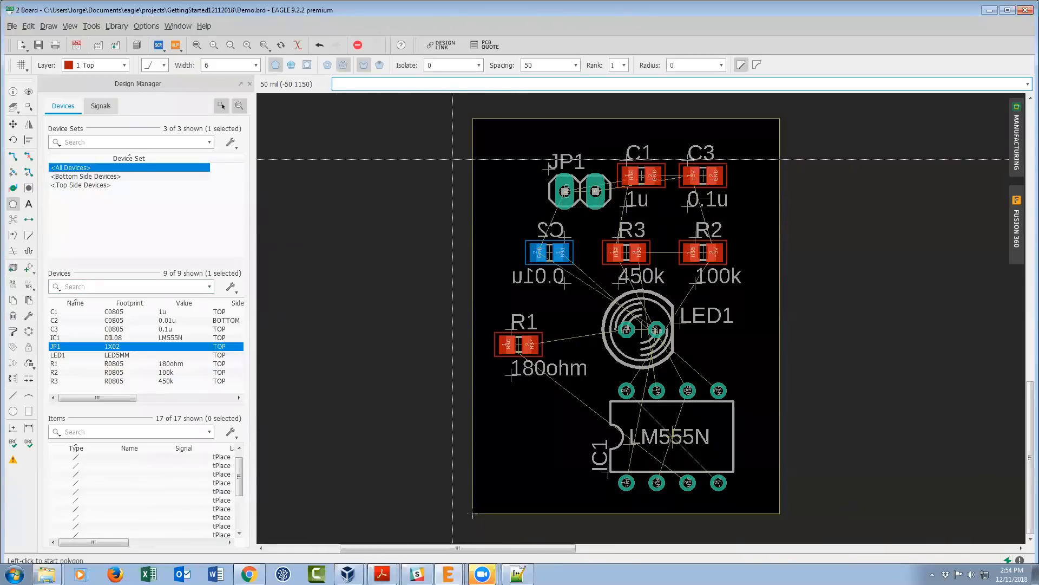
pyautogui.click(474, 113)
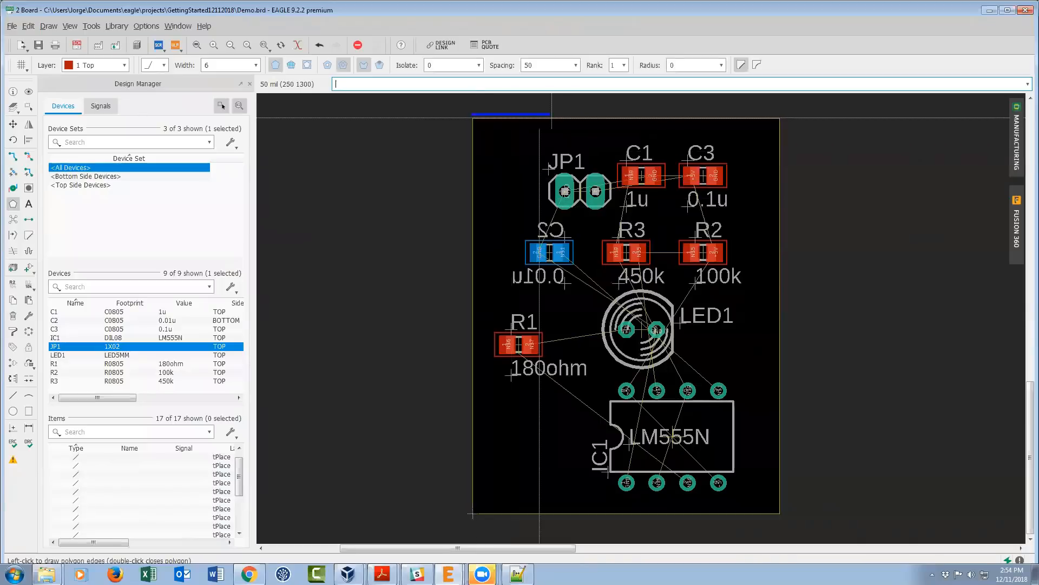
pyautogui.click(780, 114)
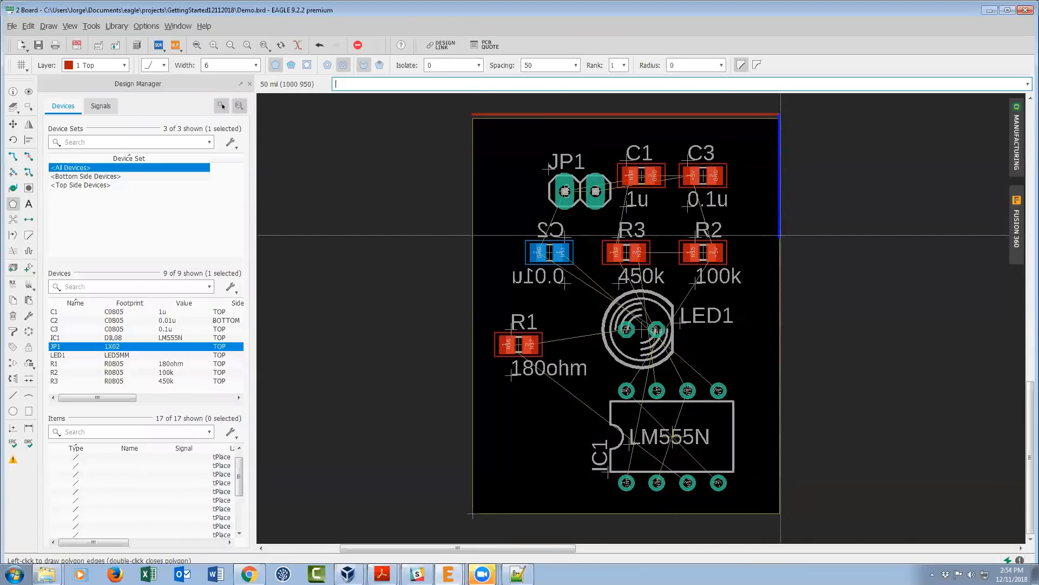
pyautogui.click(779, 513)
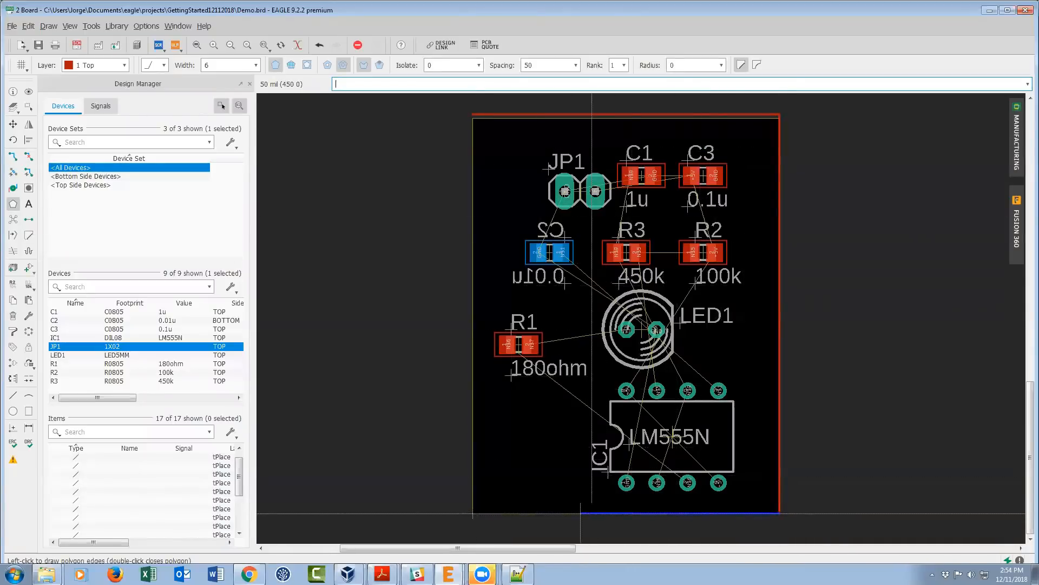
pyautogui.click(474, 513)
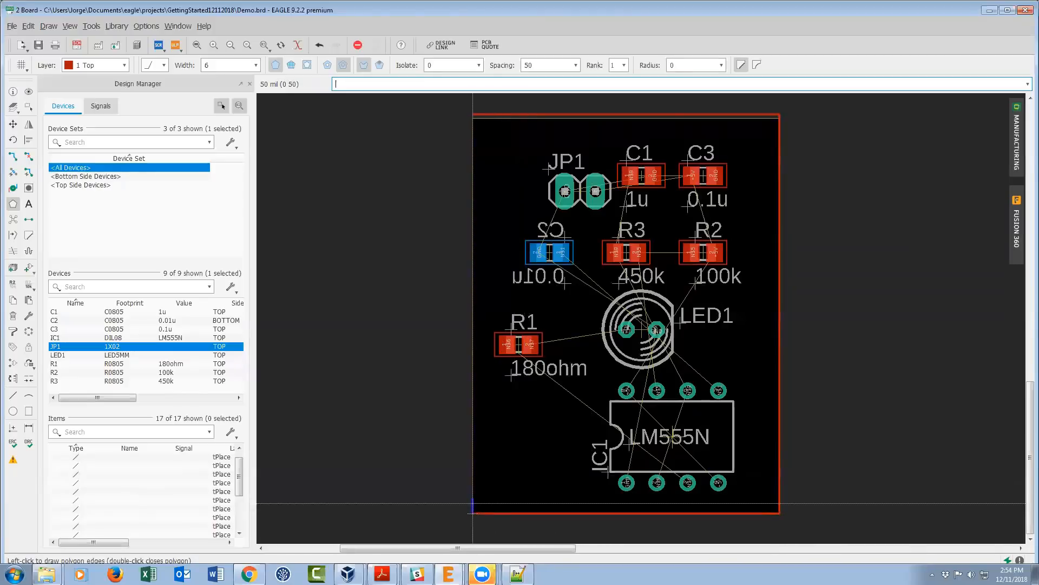
pyautogui.click(474, 115)
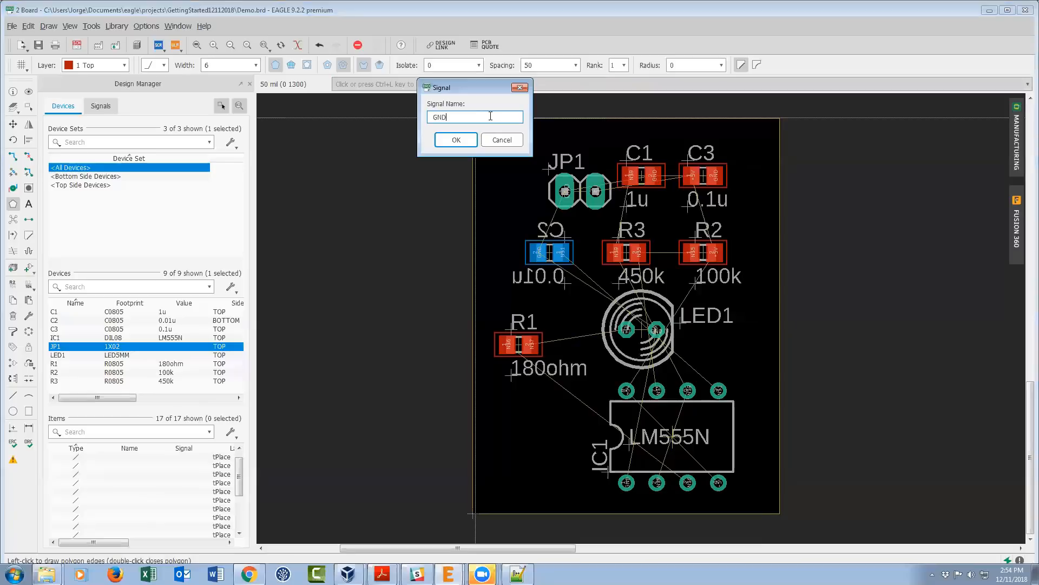
pyautogui.write('GND')
pyautogui.press('Return')
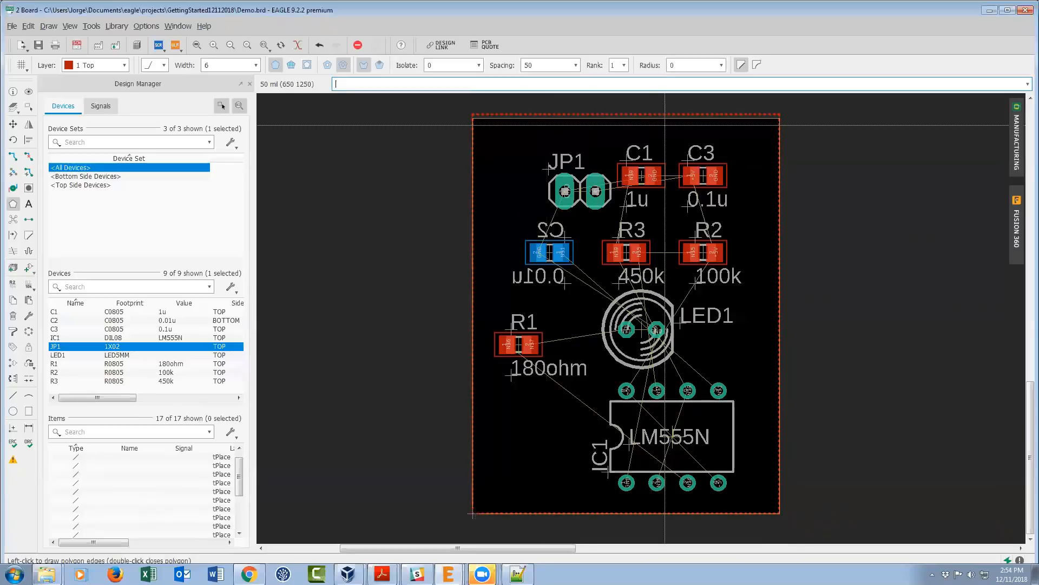
# - Fill the GND polygon by running Ratsnest, and return it to its outline by ripping up all visible polygons
pyautogui.click(13, 219)
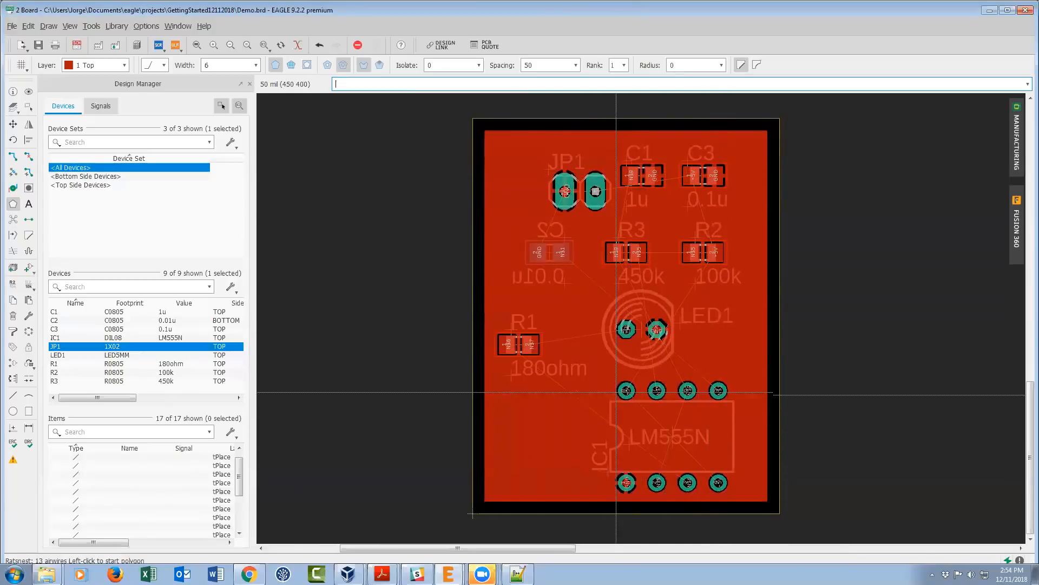
pyautogui.scroll(2, 671, 396)
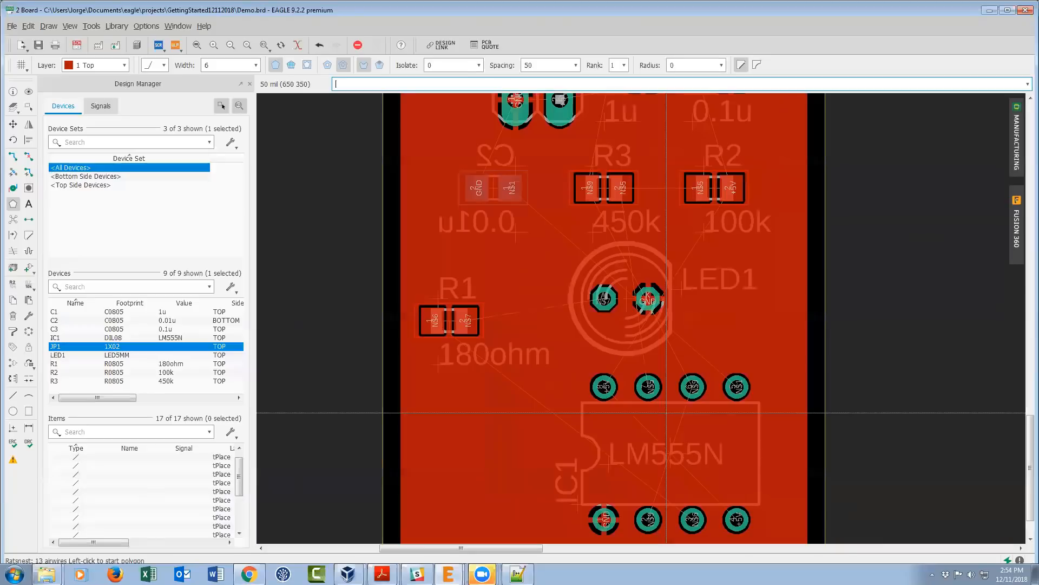
pyautogui.scroll(-2, 665, 413)
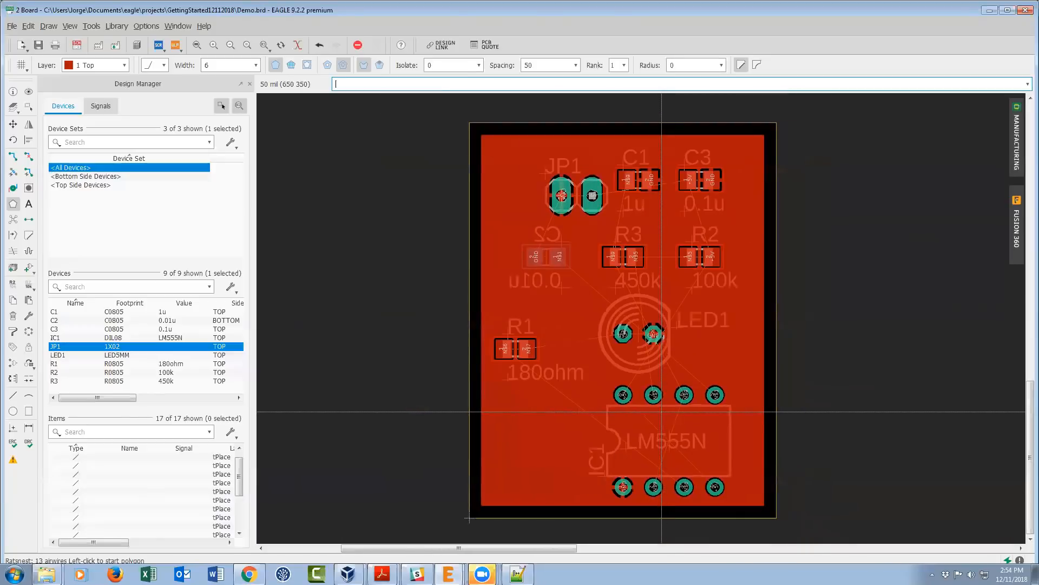
pyautogui.press('Escape')
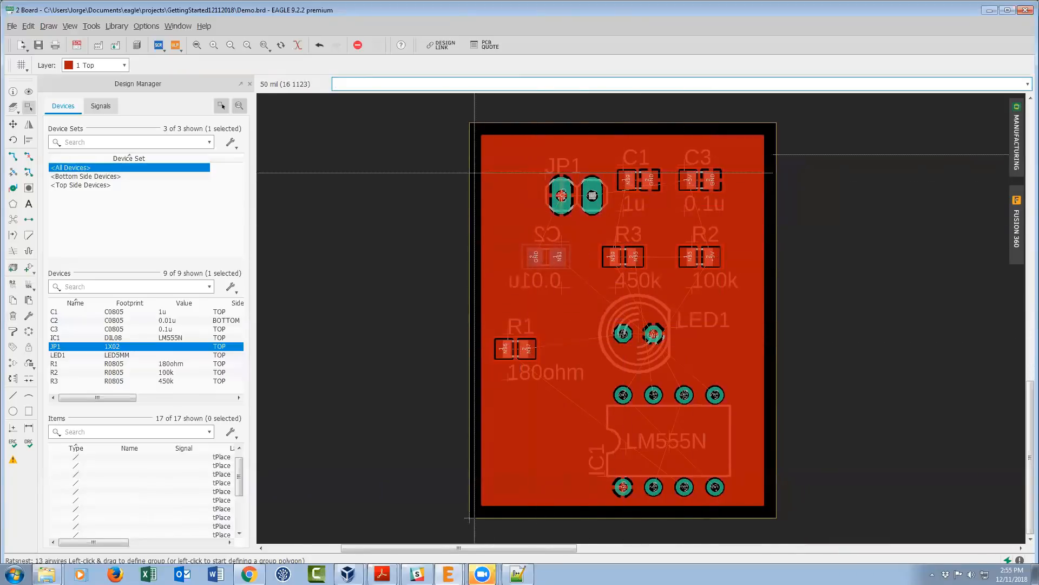
pyautogui.click(29, 156)
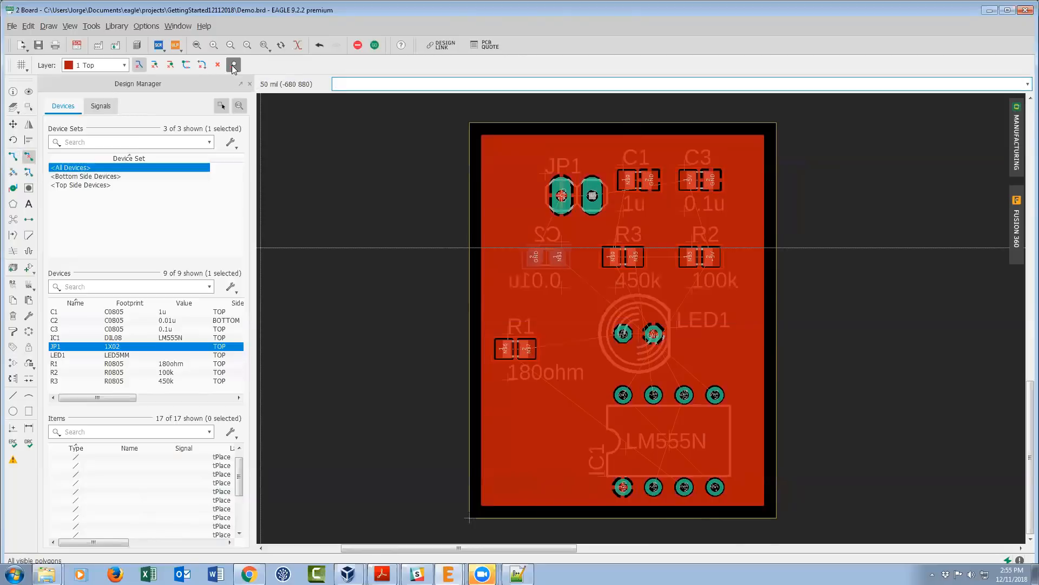
pyautogui.click(234, 65)
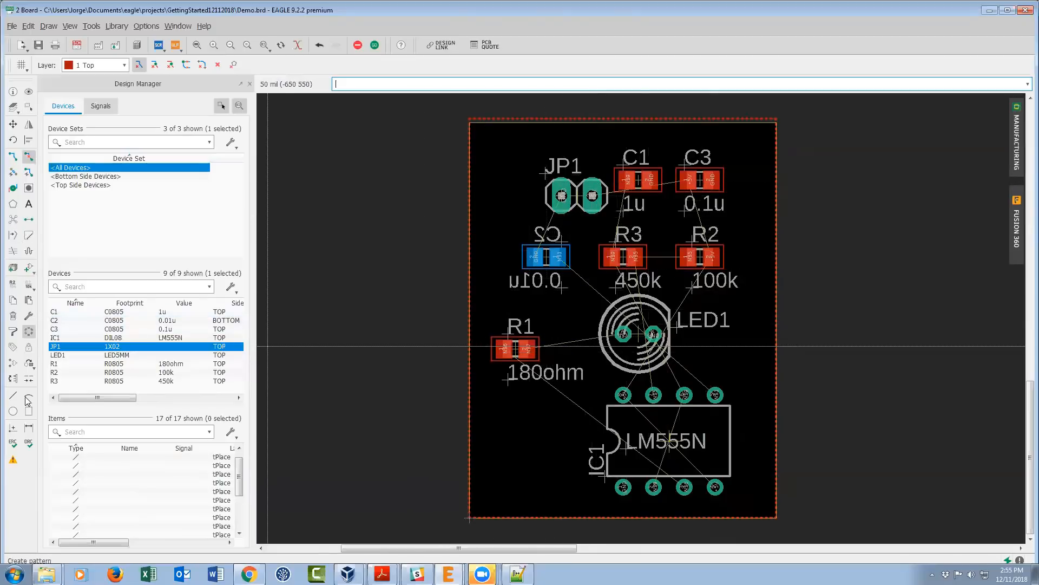
# - Run the autorouter with Low effort and Auto preferred directions on the Top and Bottom layers
pyautogui.click(27, 173)
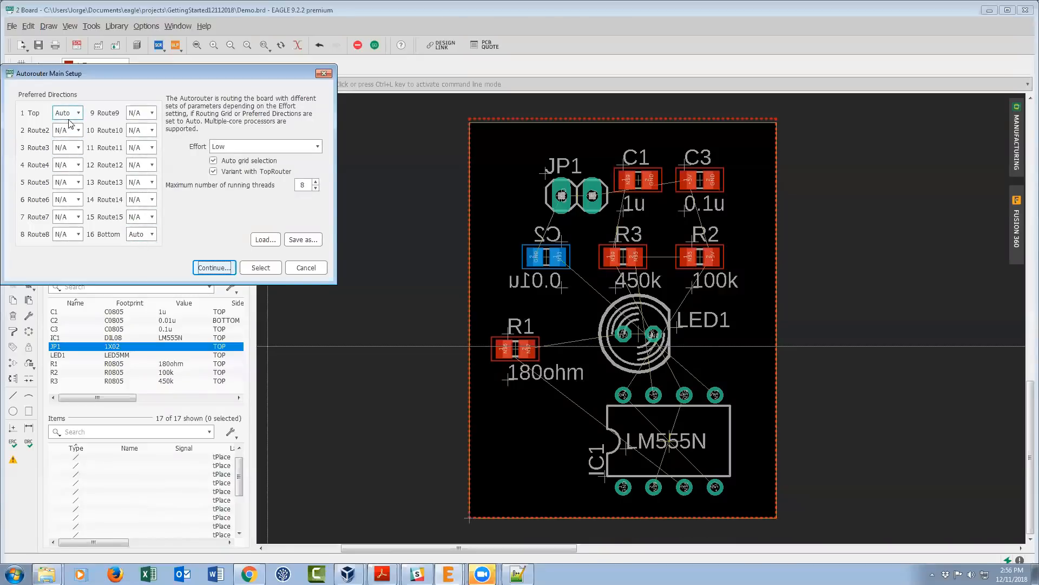
pyautogui.click(215, 268)
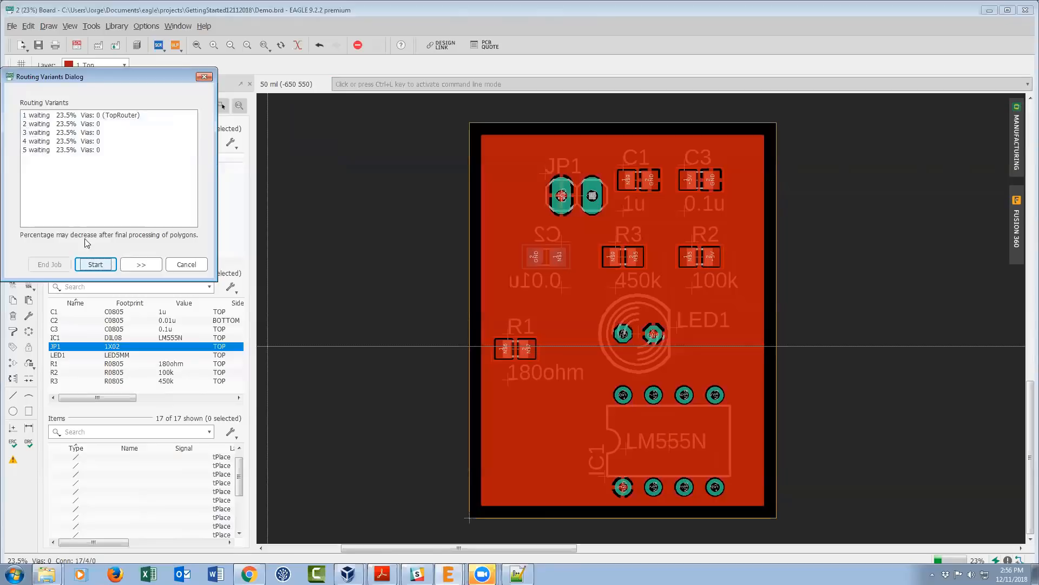
pyautogui.click(95, 264)
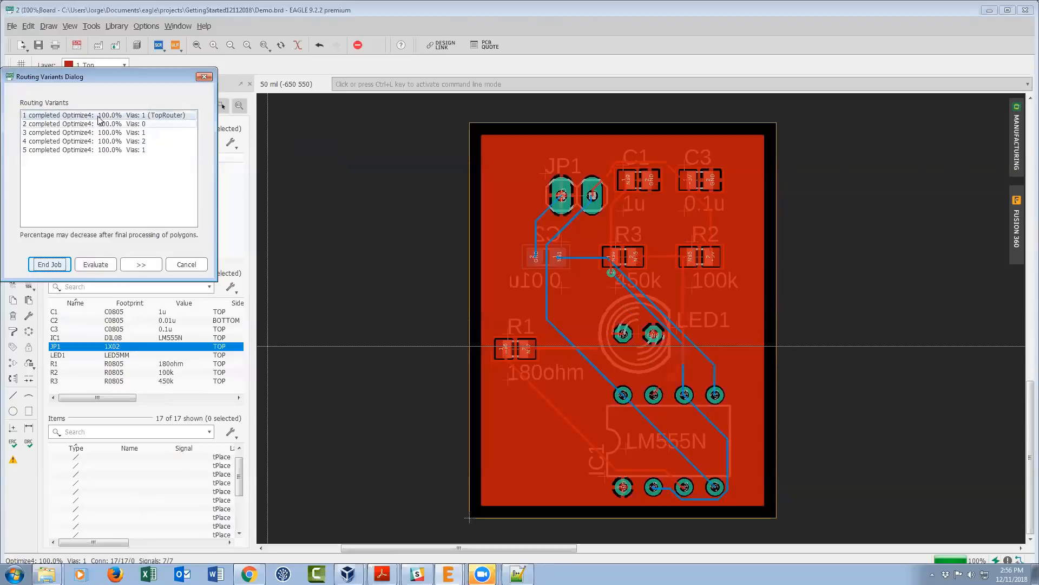
# - Compare the completed routing variants on the board and end the job with variant 1 (TopRouter)
pyautogui.click(78, 125)
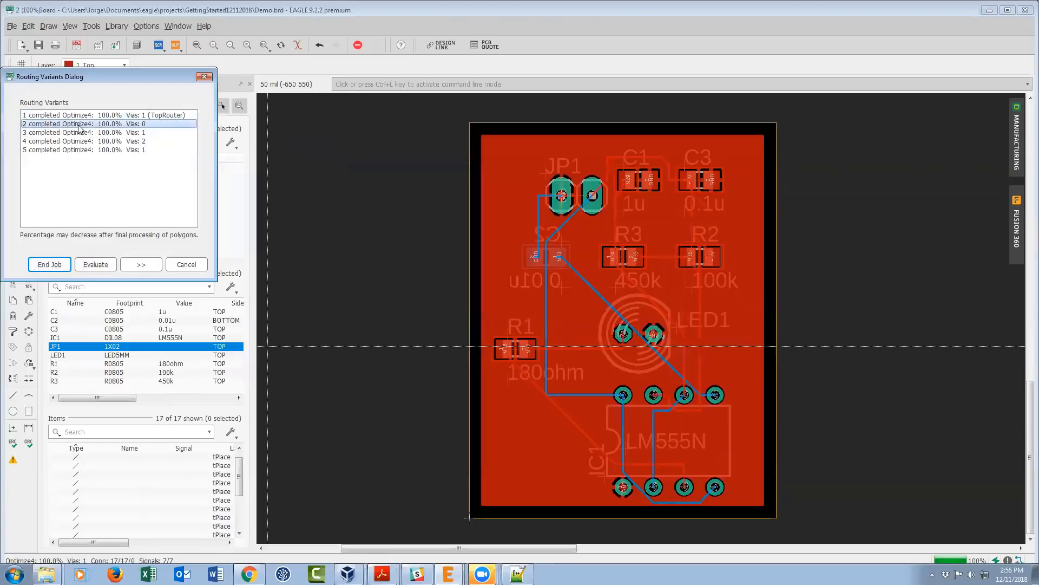
pyautogui.click(79, 133)
pyautogui.click(82, 142)
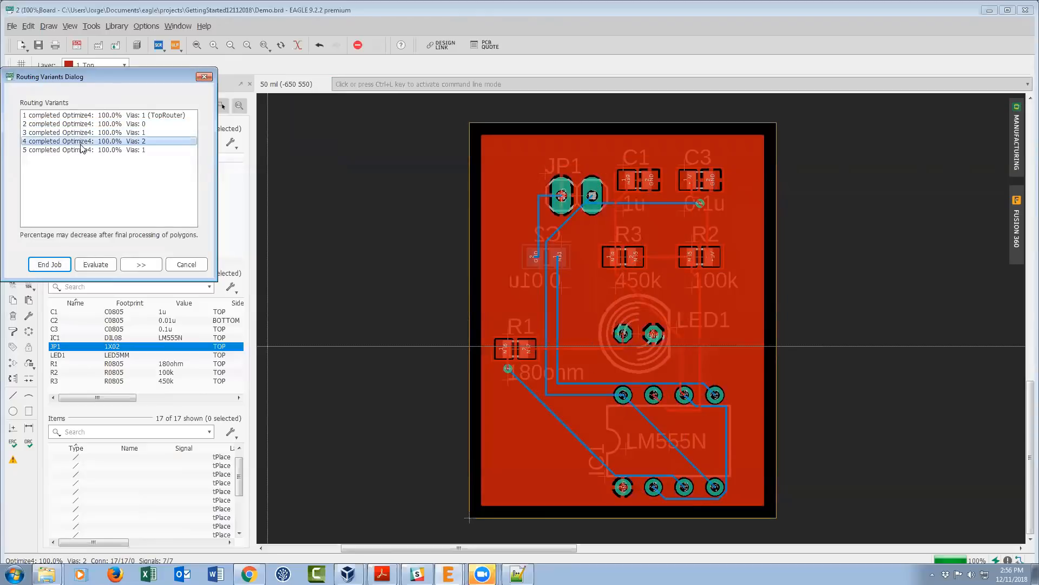
pyautogui.click(84, 150)
pyautogui.click(86, 133)
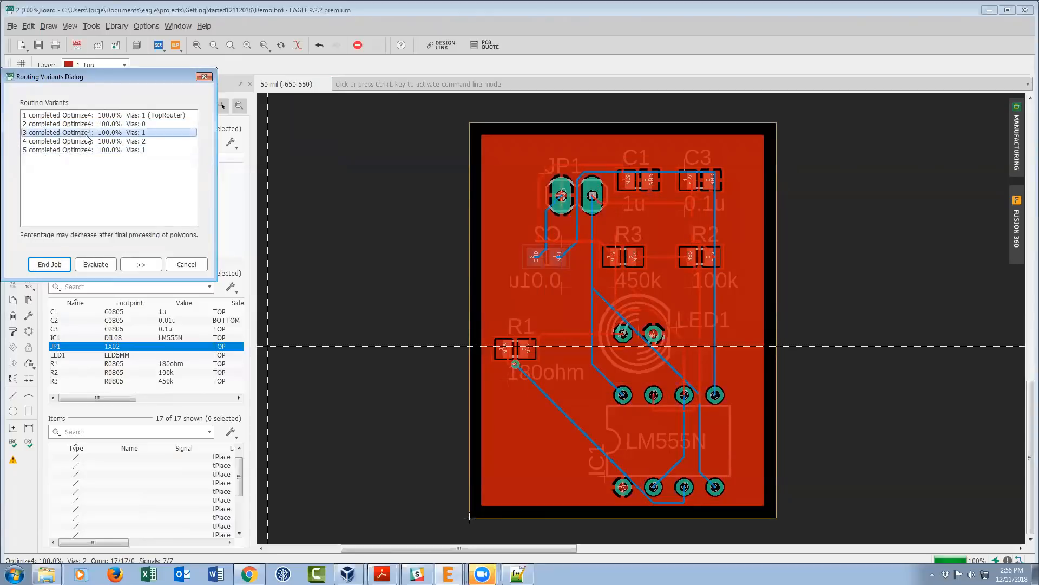
pyautogui.click(86, 124)
pyautogui.click(86, 115)
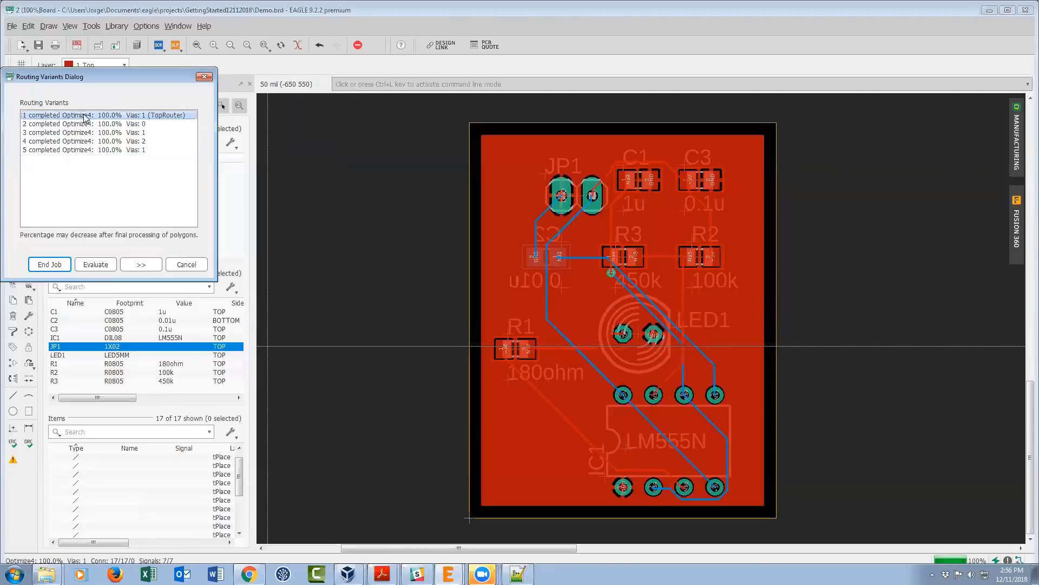
pyautogui.click(49, 265)
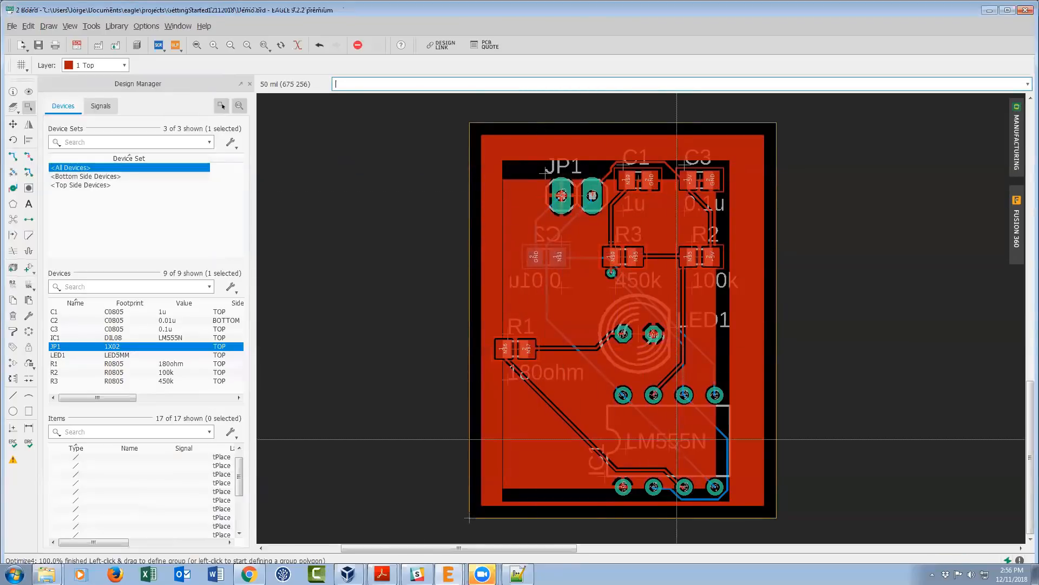
# - Run Ratsnest to recalculate the GND copper fill, and inspect the clearances around R1 and LED1
pyautogui.click(12, 221)
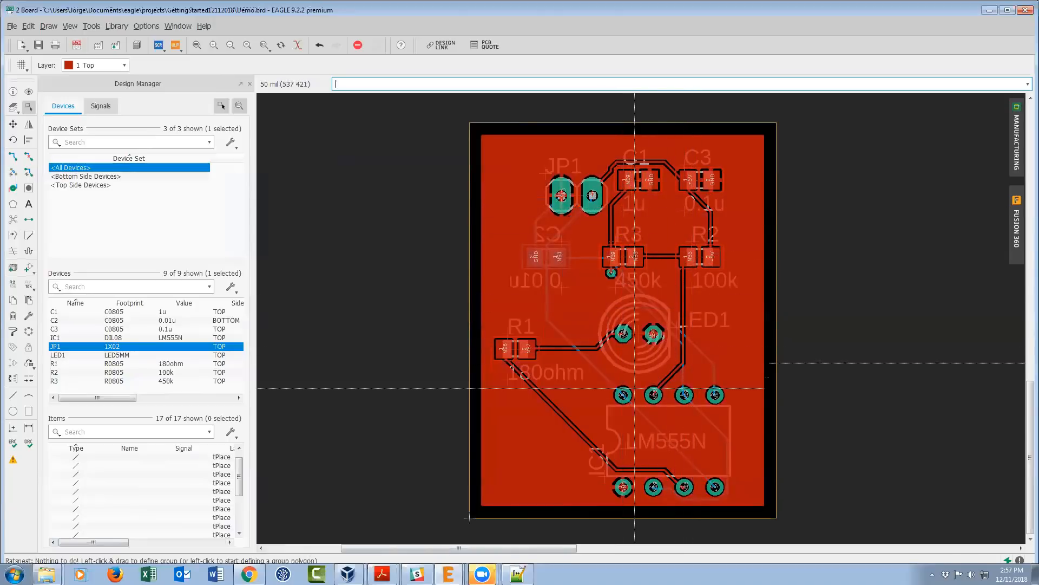
pyautogui.scroll(3, 507, 352)
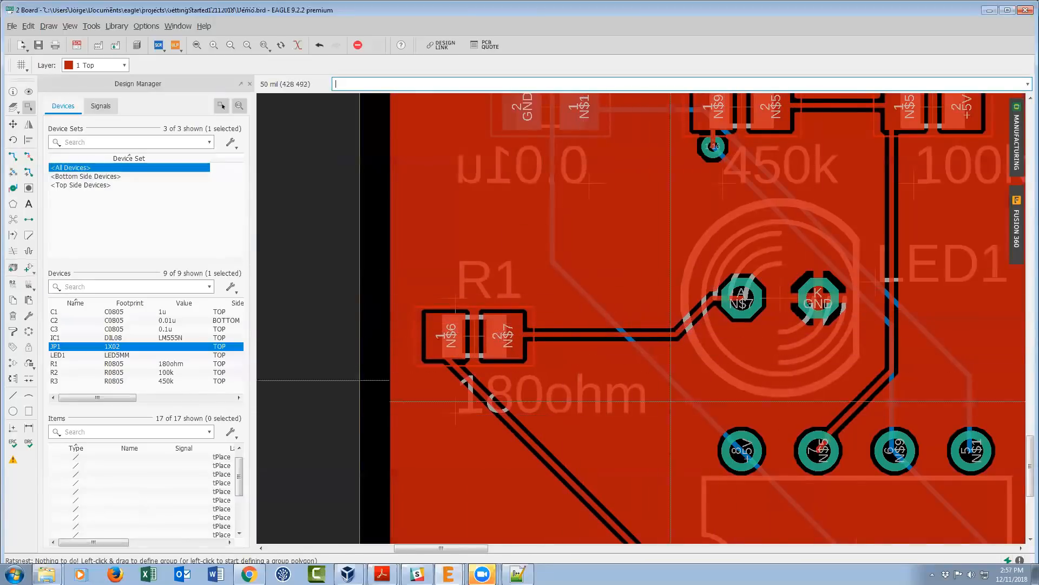
pyautogui.scroll(-4, 648, 478)
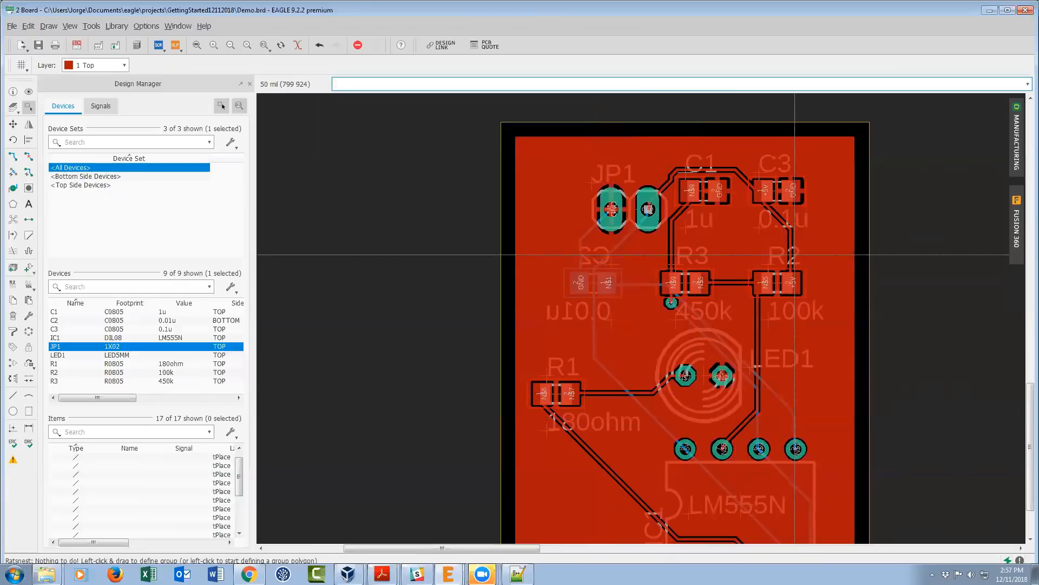
# - Save the board and export its one-click manufacturing files as the ZIP archive Demo_2018-12-11 in the GettingStarted12112018 project folder
pyautogui.scroll(-2, 749, 296)
pyautogui.scroll(2, 687, 314)
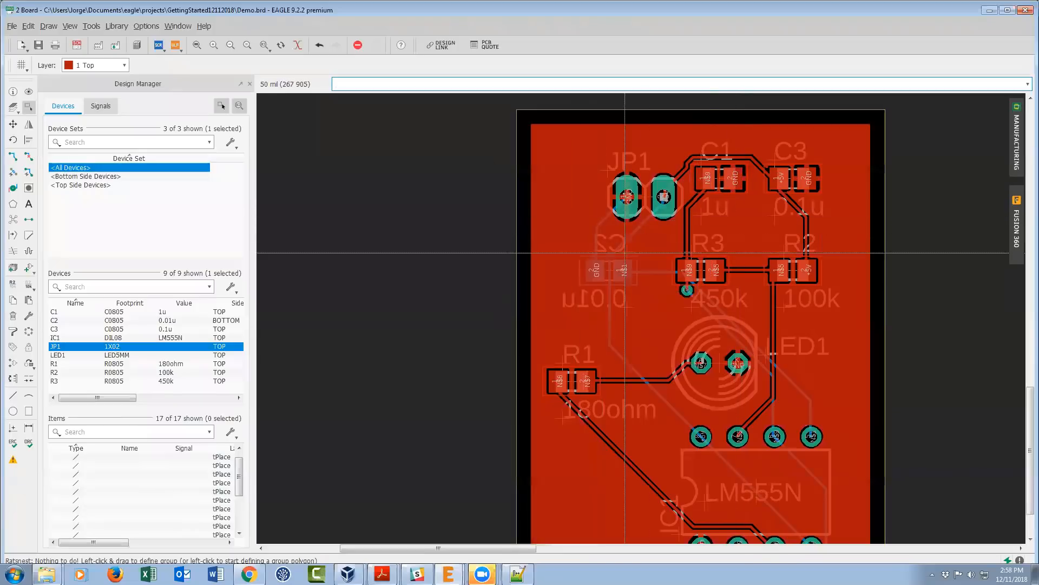
pyautogui.scroll(-2, 575, 240)
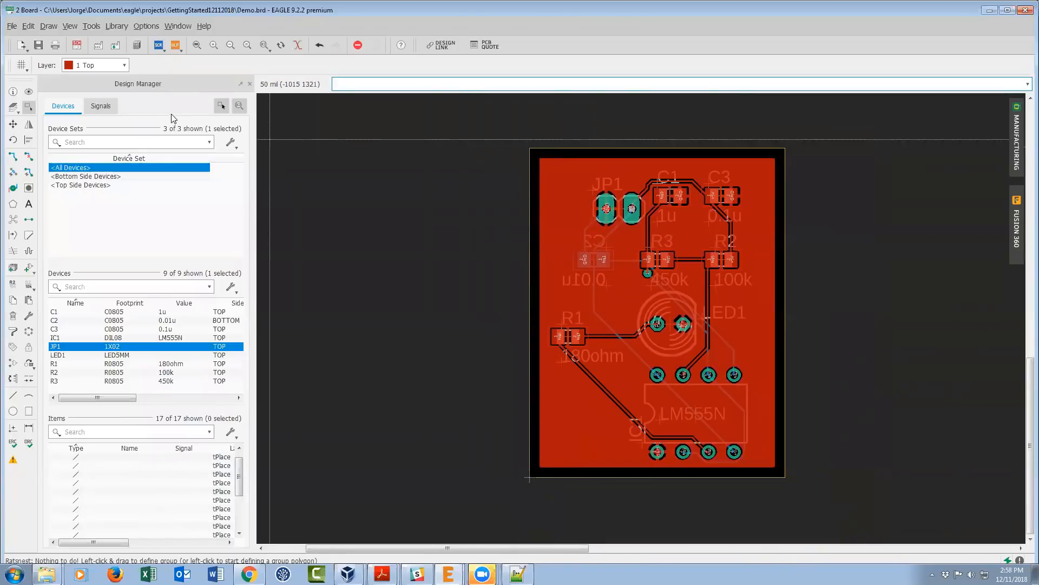
pyautogui.click(115, 46)
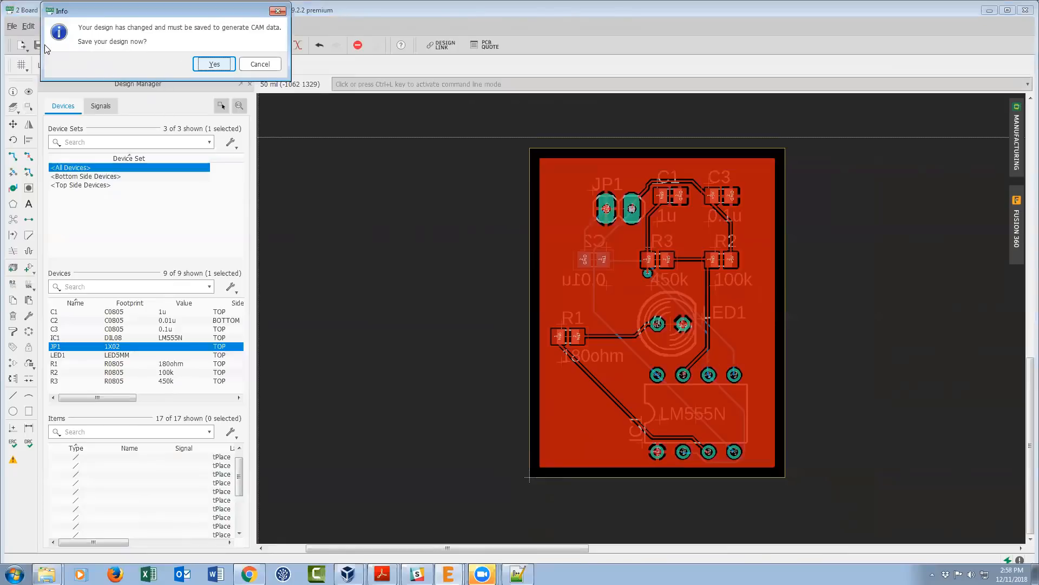
pyautogui.click(213, 63)
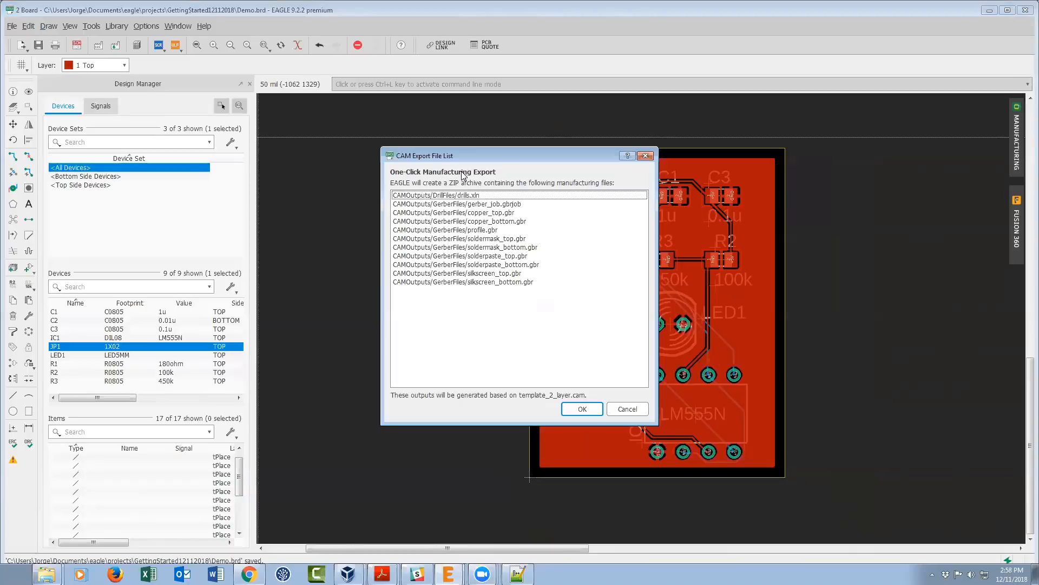
pyautogui.click(580, 412)
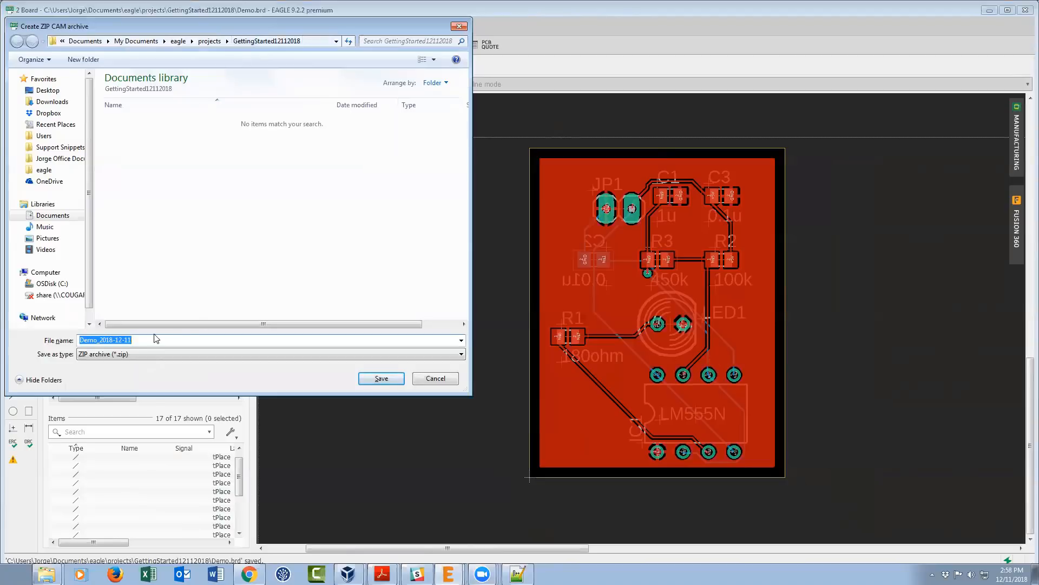
pyautogui.click(395, 383)
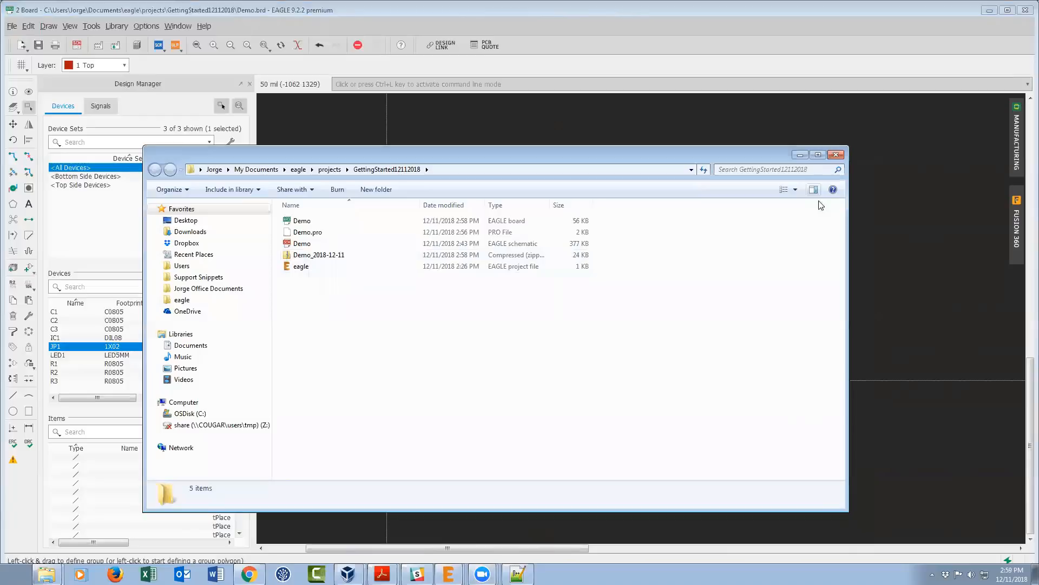
pyautogui.click(800, 155)
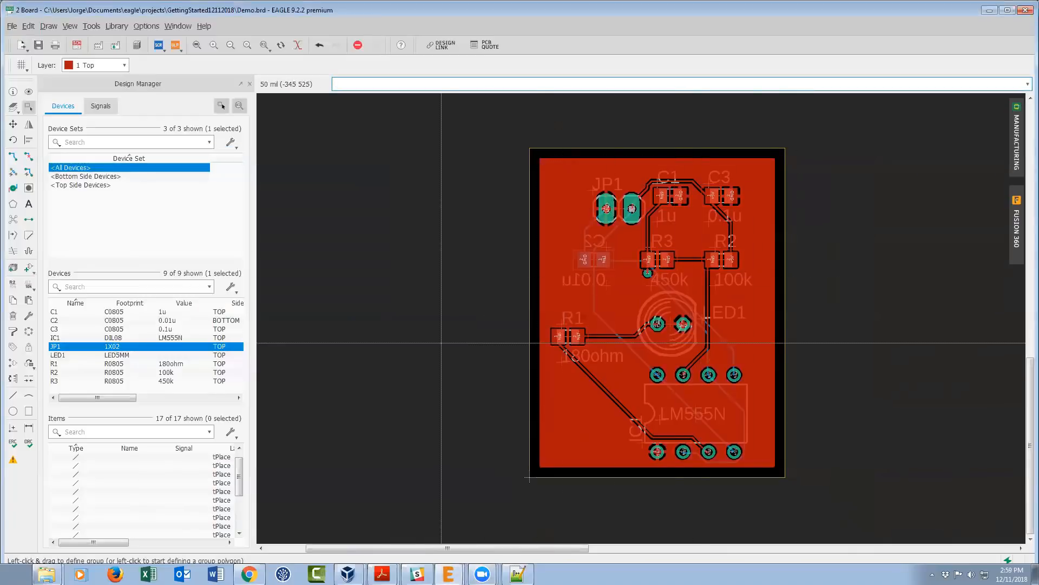
# - Open the CAM Processor and examine the Gerber output previews for copper, profile, soldermask, solderpaste and silkscreen
pyautogui.click(99, 48)
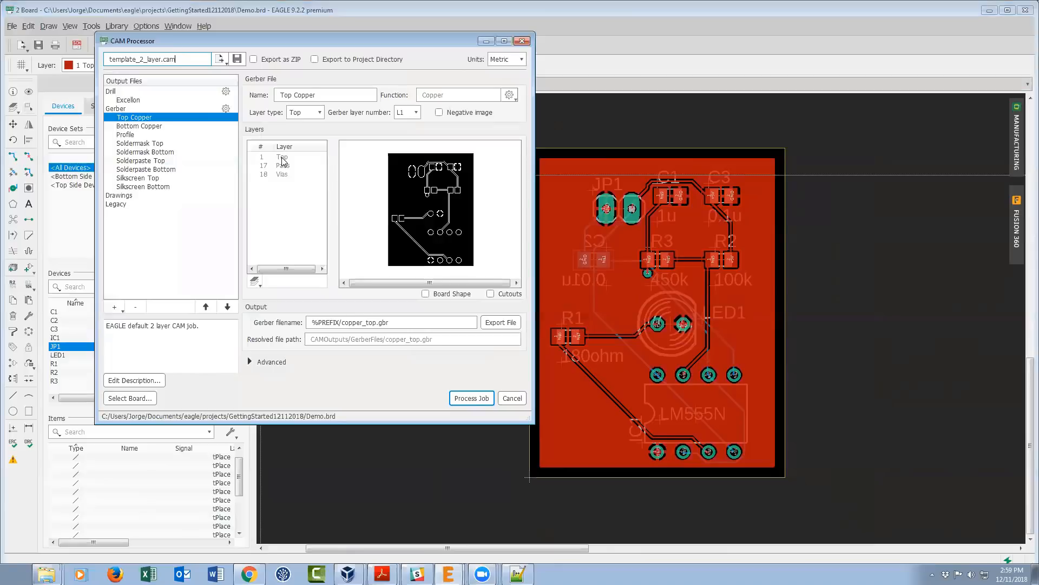
pyautogui.click(145, 129)
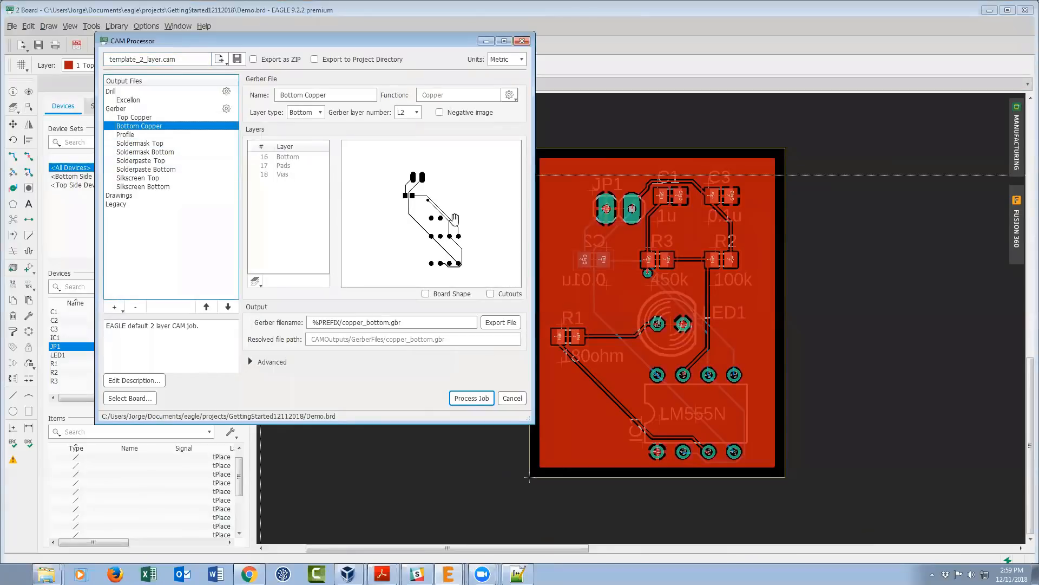
pyautogui.click(144, 136)
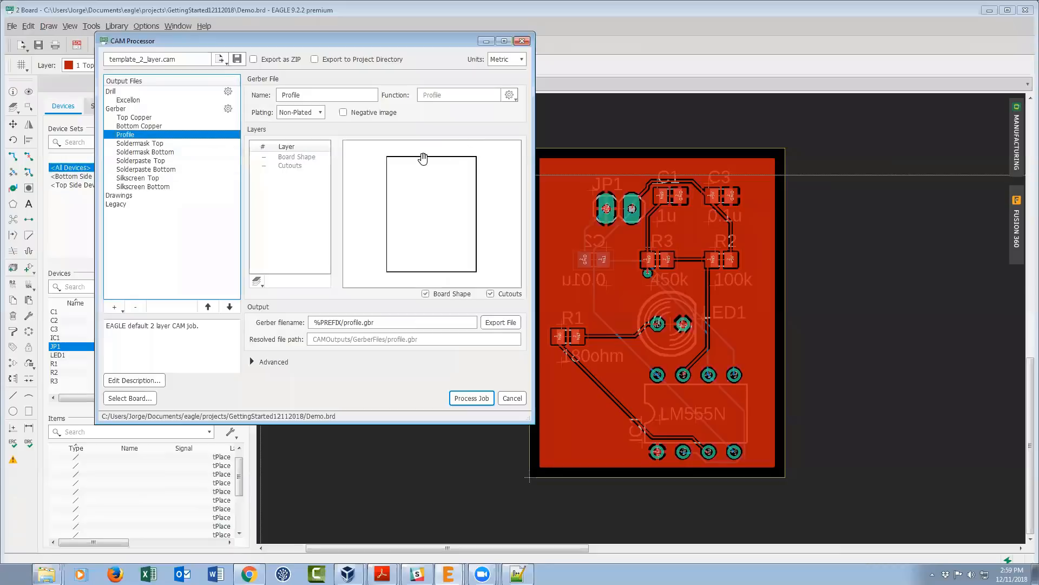
pyautogui.click(142, 143)
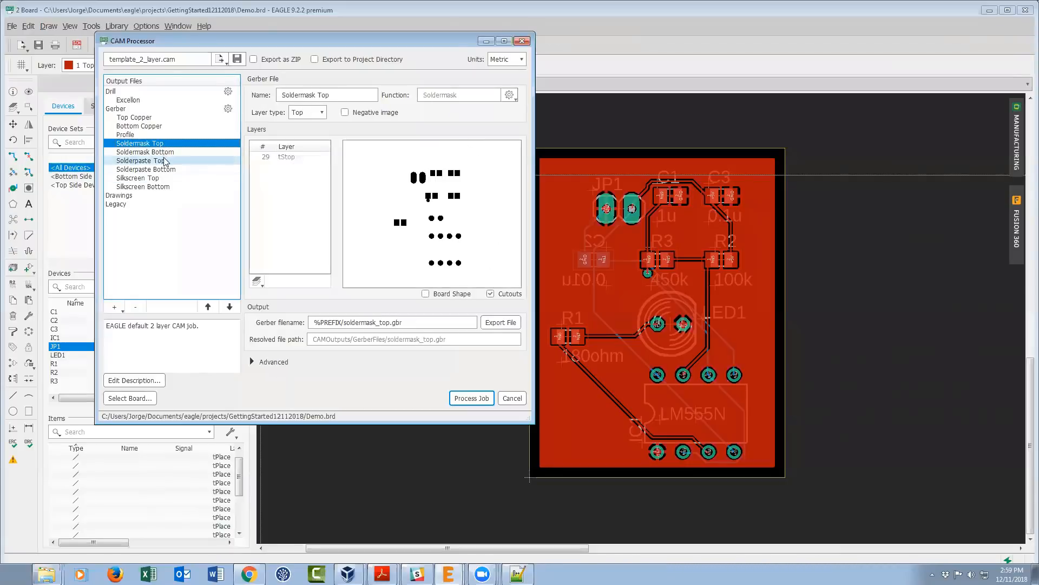
pyautogui.press('Down')
pyautogui.press('Down')
pyautogui.press('Down')
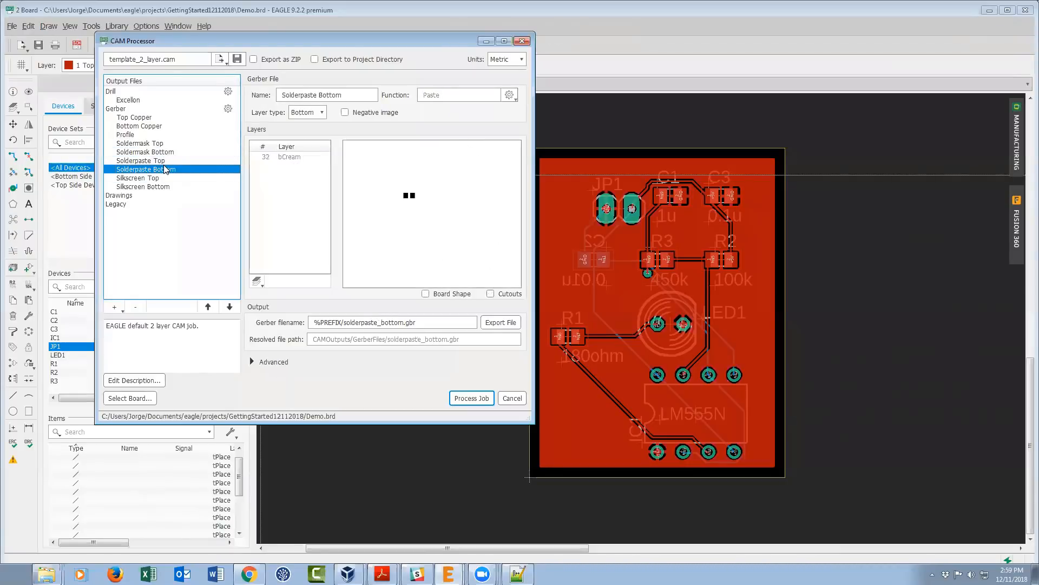
pyautogui.click(162, 162)
pyautogui.click(163, 178)
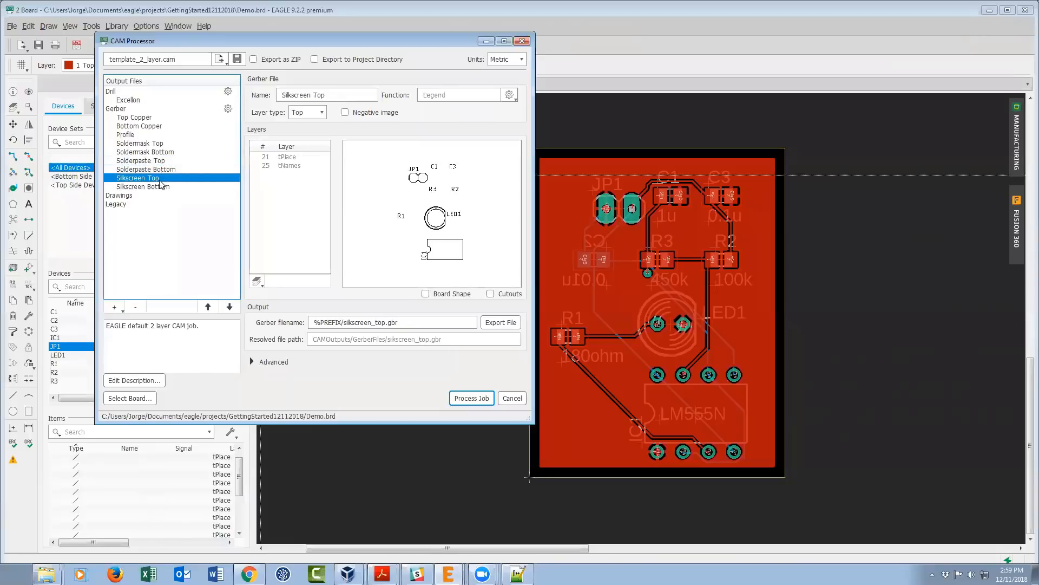
pyautogui.click(162, 187)
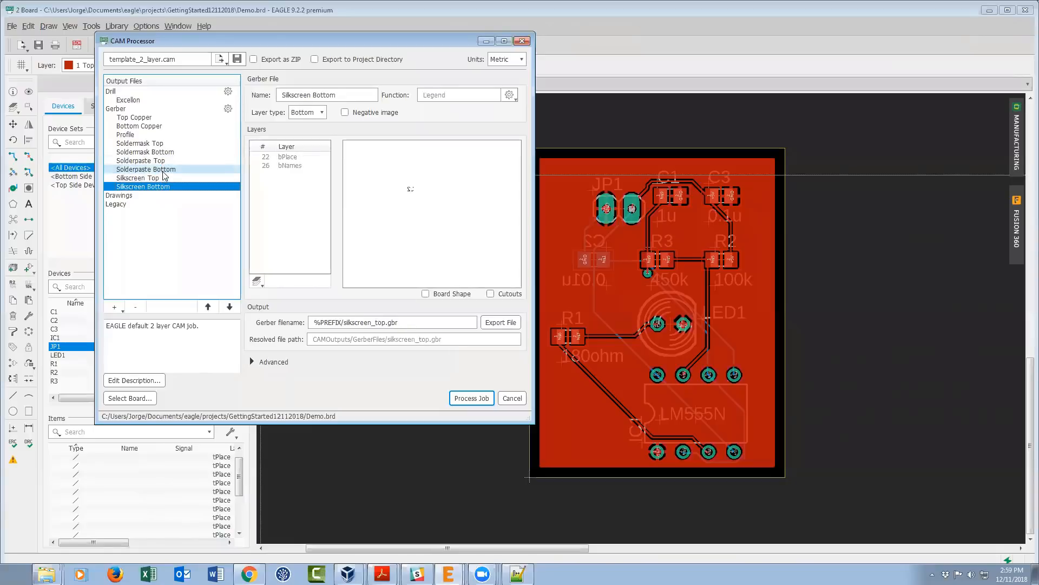
# - Review the Excellon drill output and the Gerber and Drill format settings of the CAM job, returning to Top Copper
pyautogui.click(163, 171)
pyautogui.click(154, 118)
pyautogui.click(152, 100)
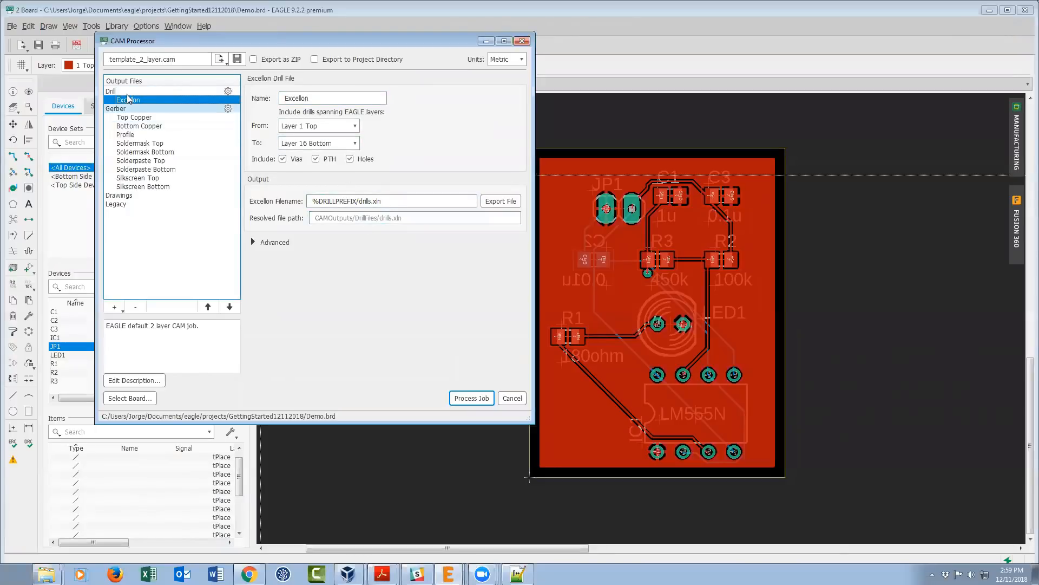
pyautogui.click(125, 117)
pyautogui.click(126, 109)
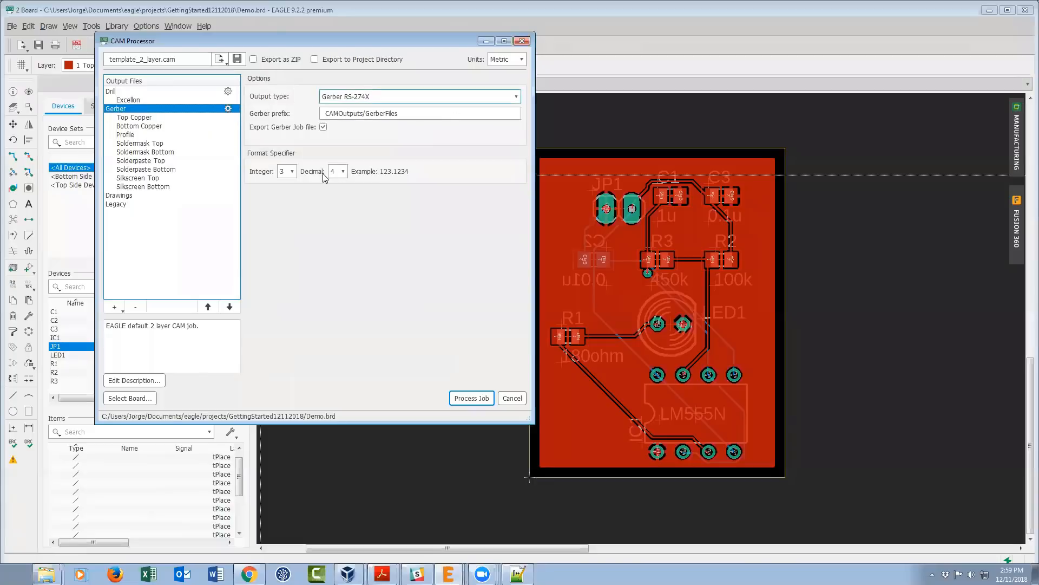
pyautogui.click(128, 92)
pyautogui.click(128, 100)
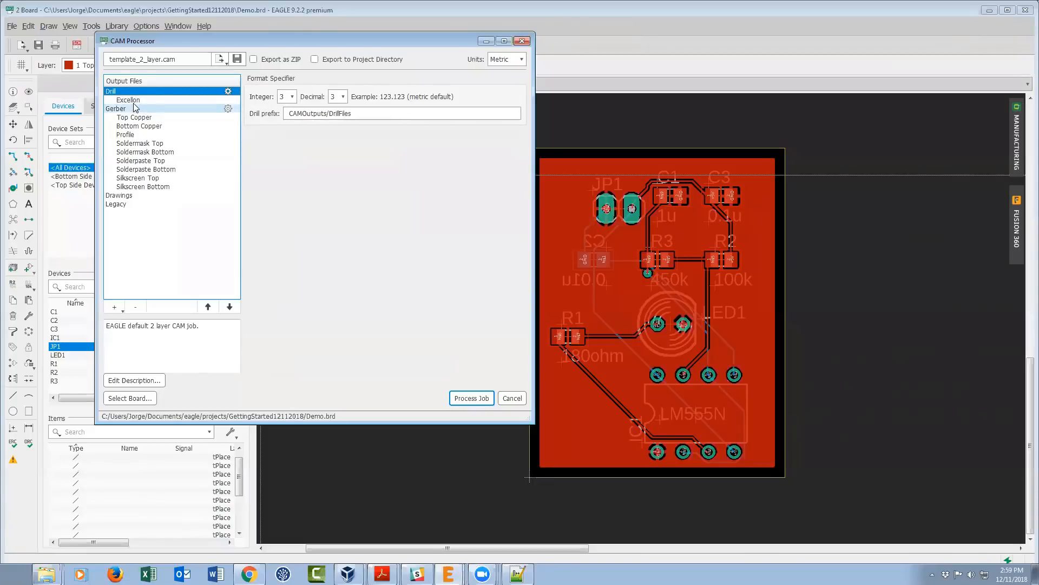
pyautogui.click(139, 118)
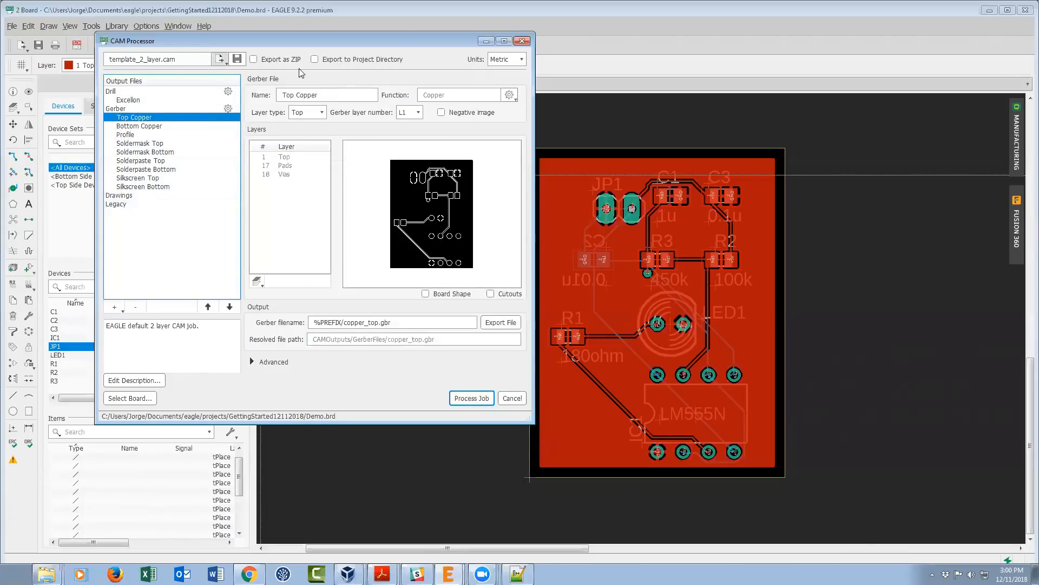
# - Load the third-party OSH Park 2-Layer CAM job, and close the CAM Processor without processing it
pyautogui.click(220, 60)
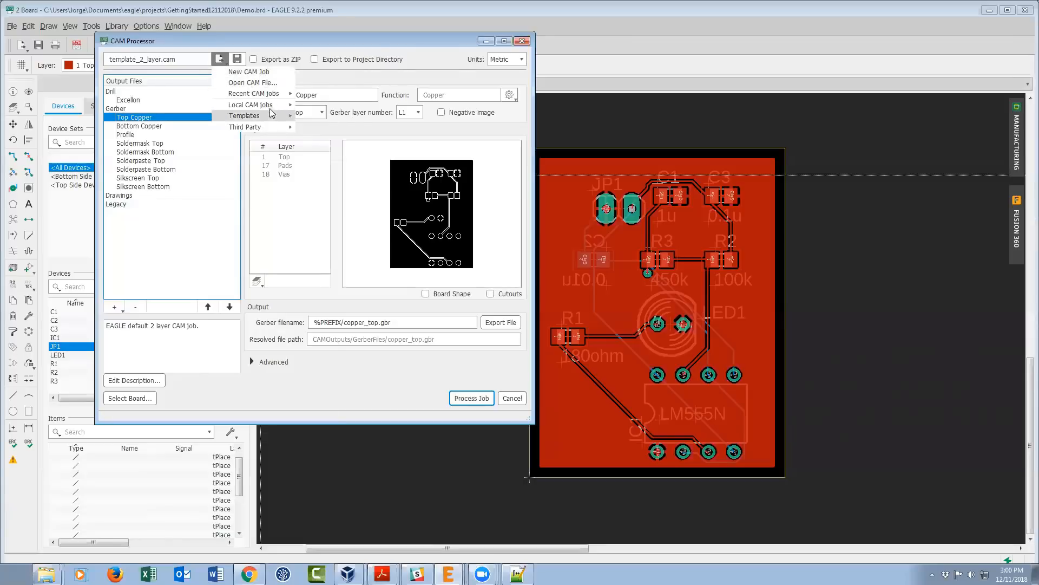
pyautogui.moveTo(284, 128)
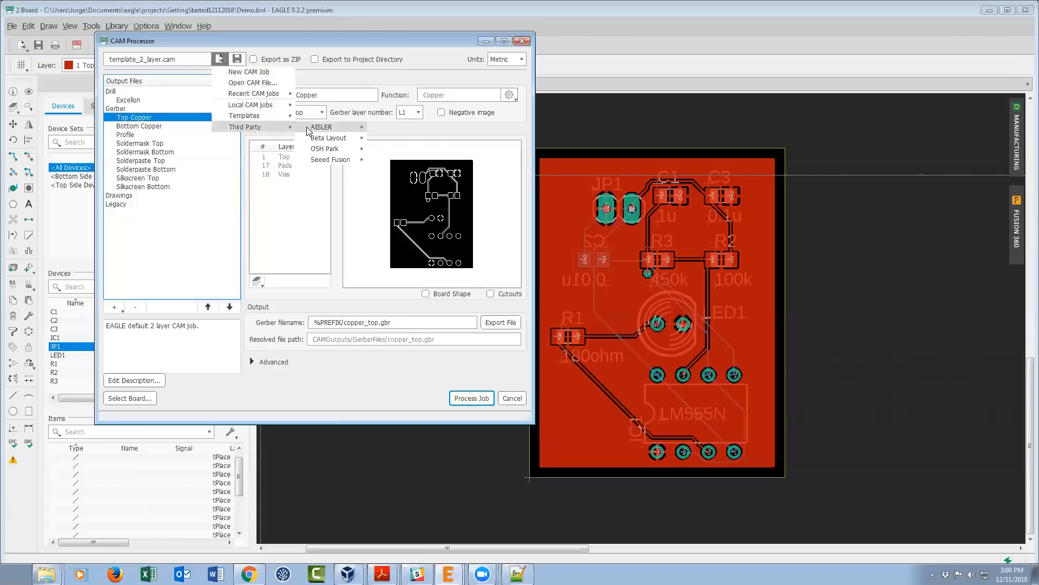
pyautogui.moveTo(334, 140)
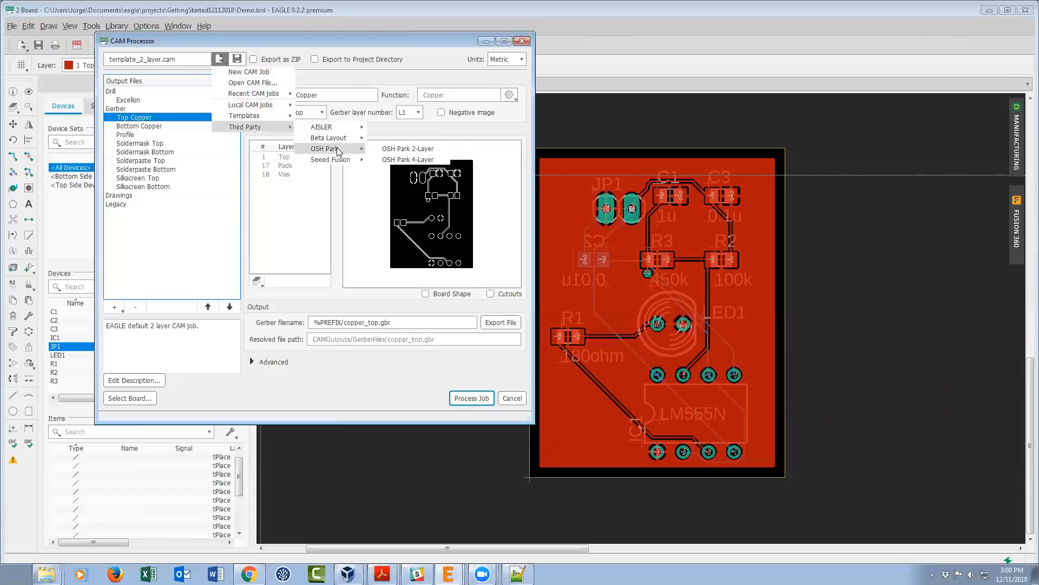
pyautogui.moveTo(339, 164)
pyautogui.click(392, 150)
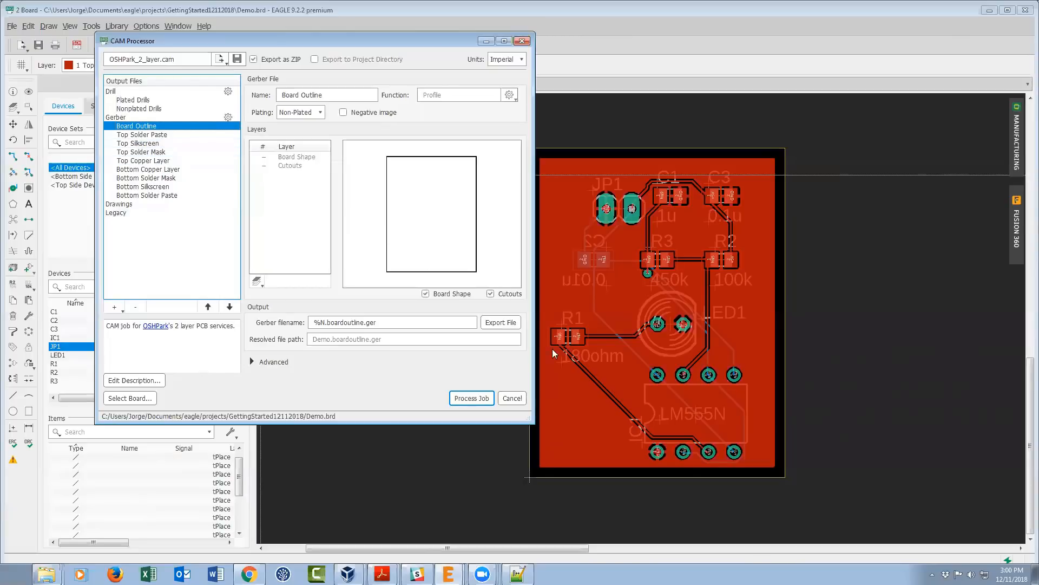
pyautogui.click(513, 398)
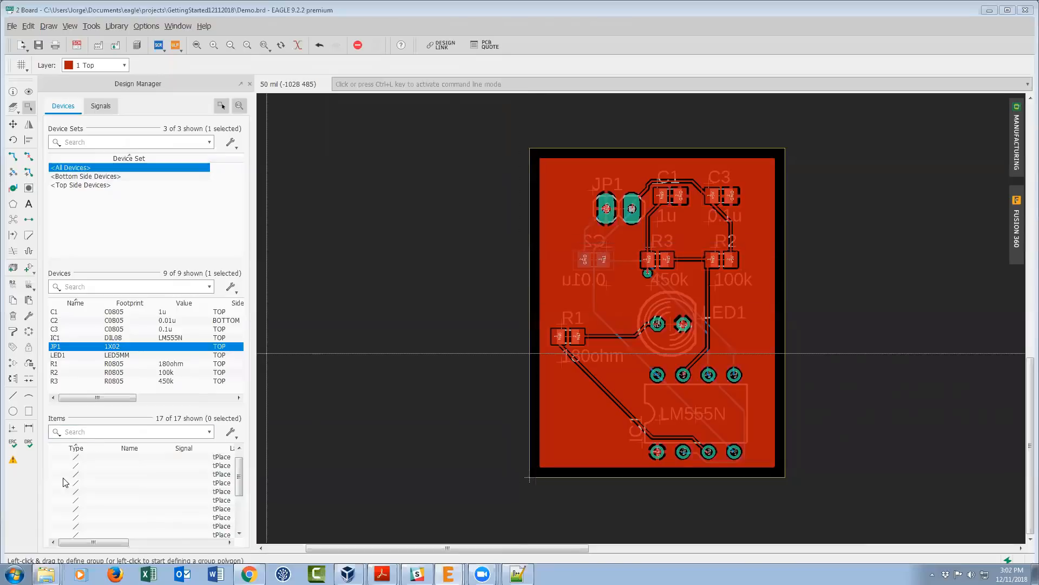
# - Find and launch ViewMate Deluxe, close its update web page, and minimize the browser to reach the empty job
pyautogui.click(14, 573)
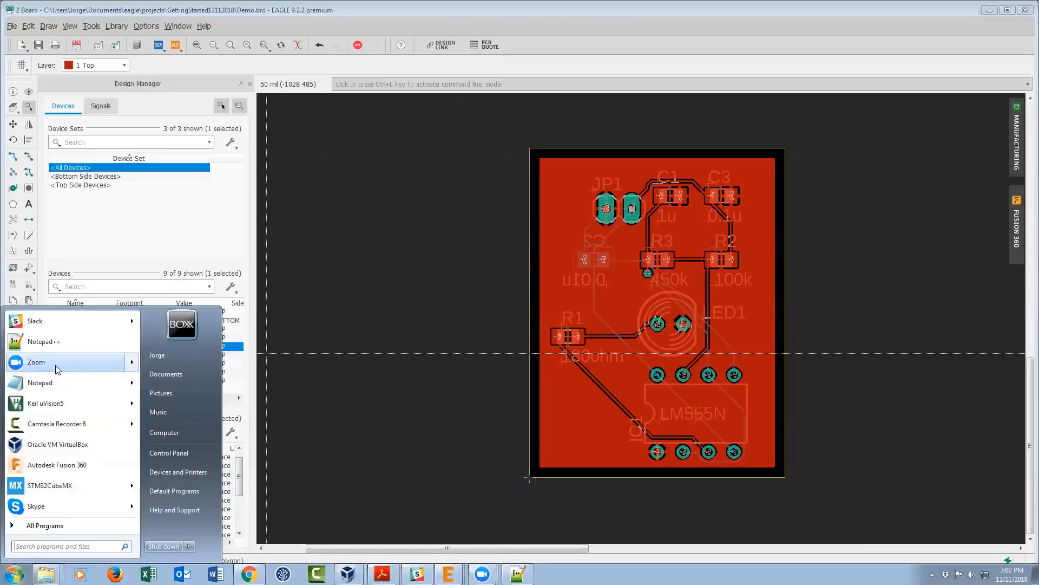
pyautogui.click(83, 546)
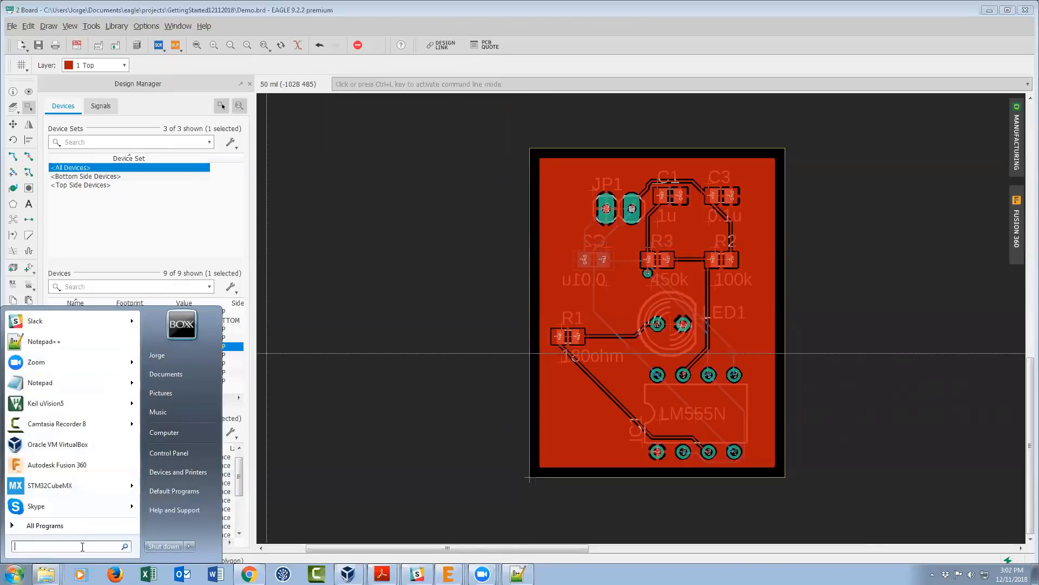
pyautogui.write('View')
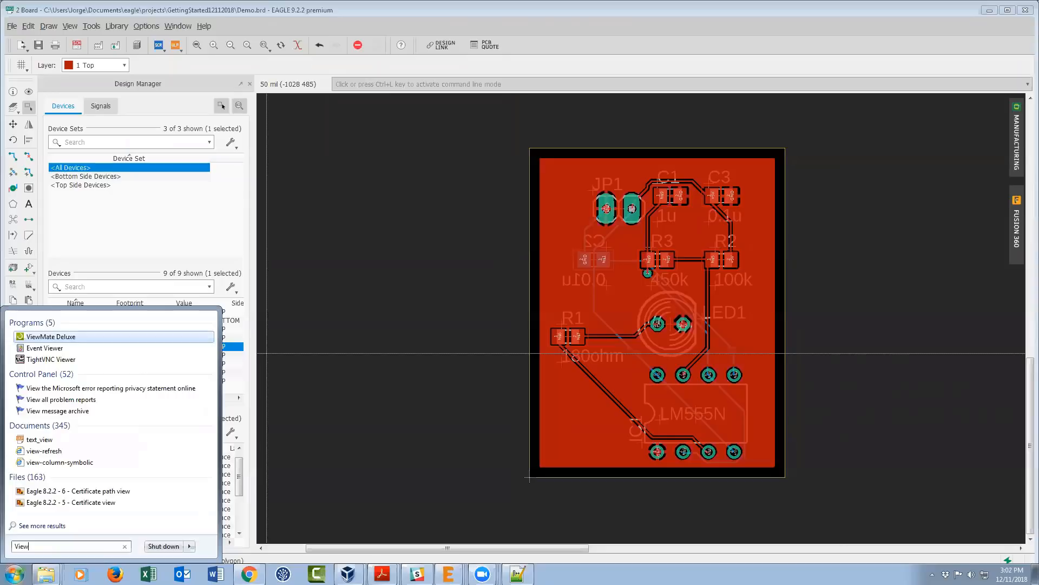
pyautogui.click(68, 340)
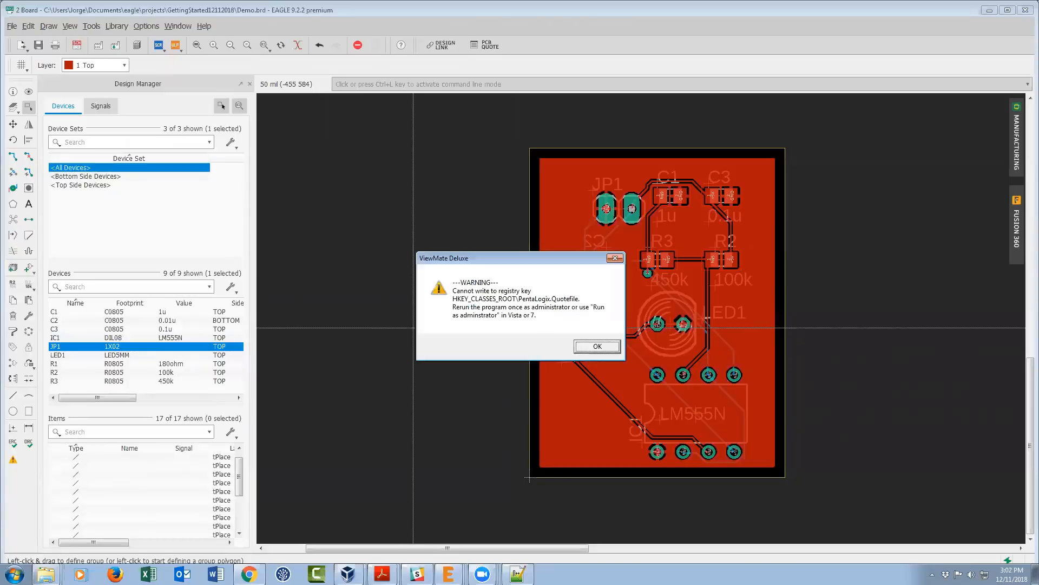
pyautogui.click(594, 347)
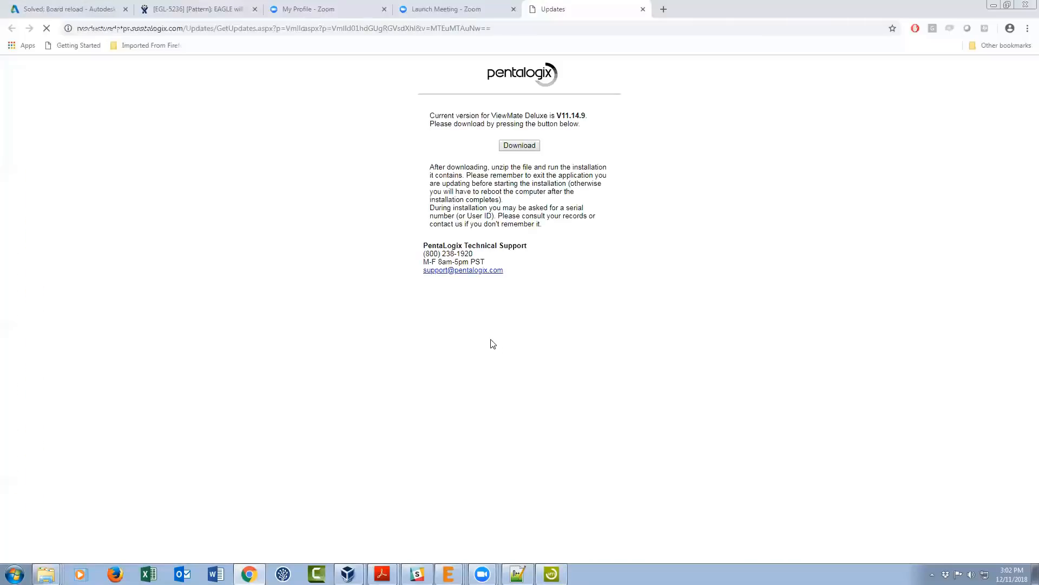
pyautogui.click(643, 10)
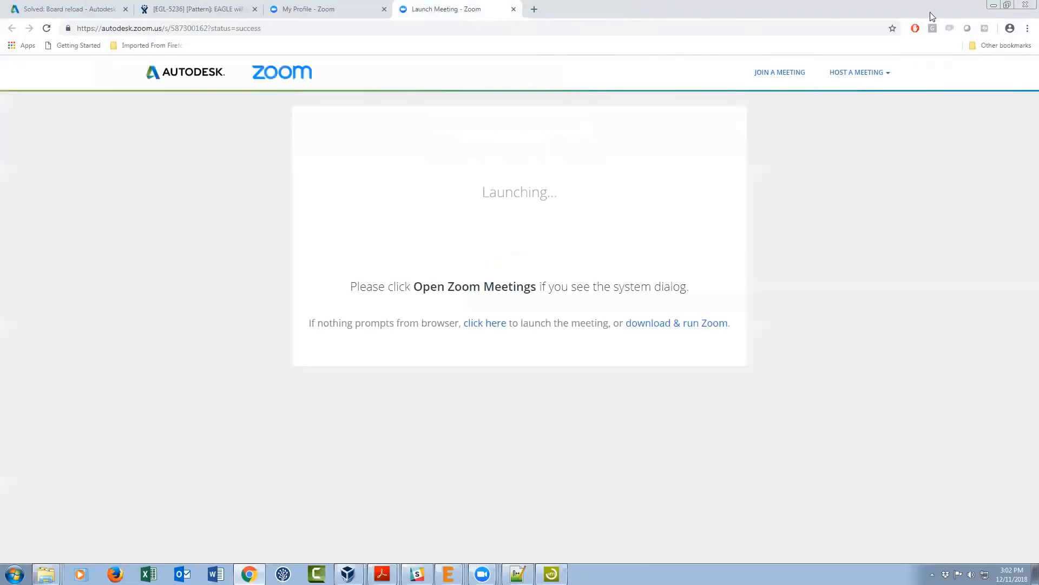
pyautogui.click(996, 5)
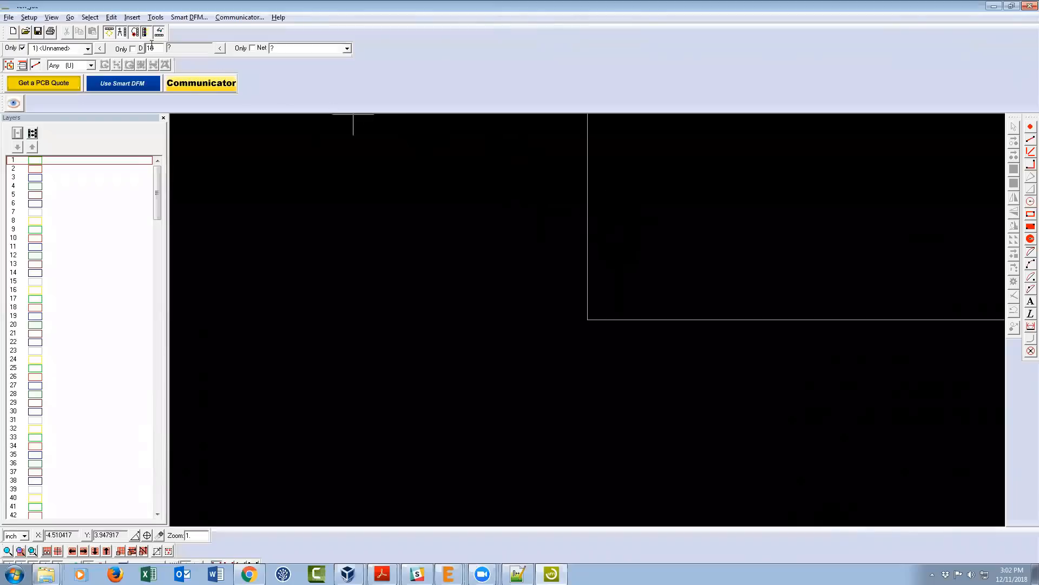
pyautogui.click(152, 46)
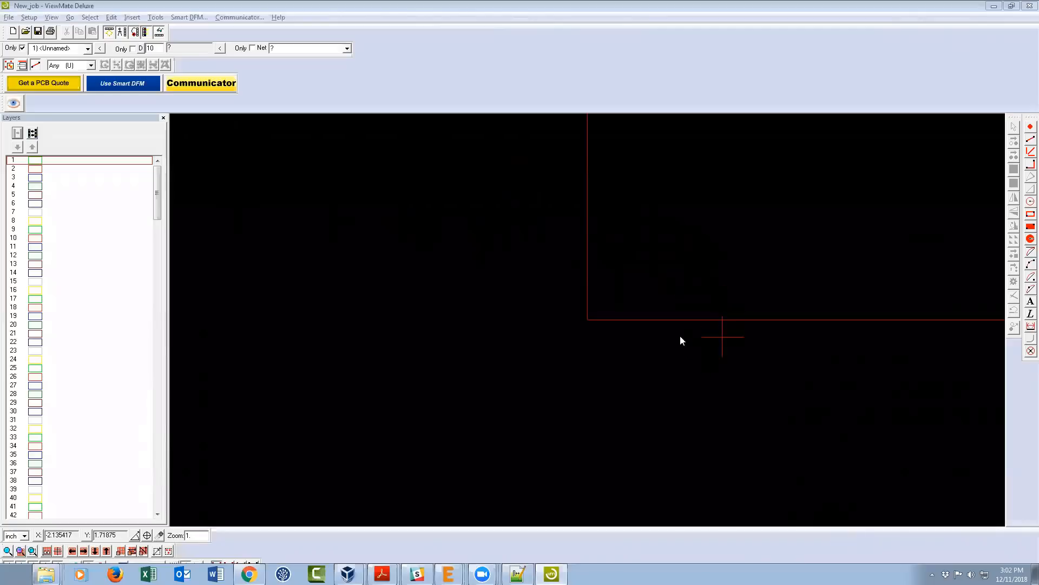
# - Start a Zip import and browse from the Documents library to the GettingStarted12112018 project folder
pyautogui.click(13, 18)
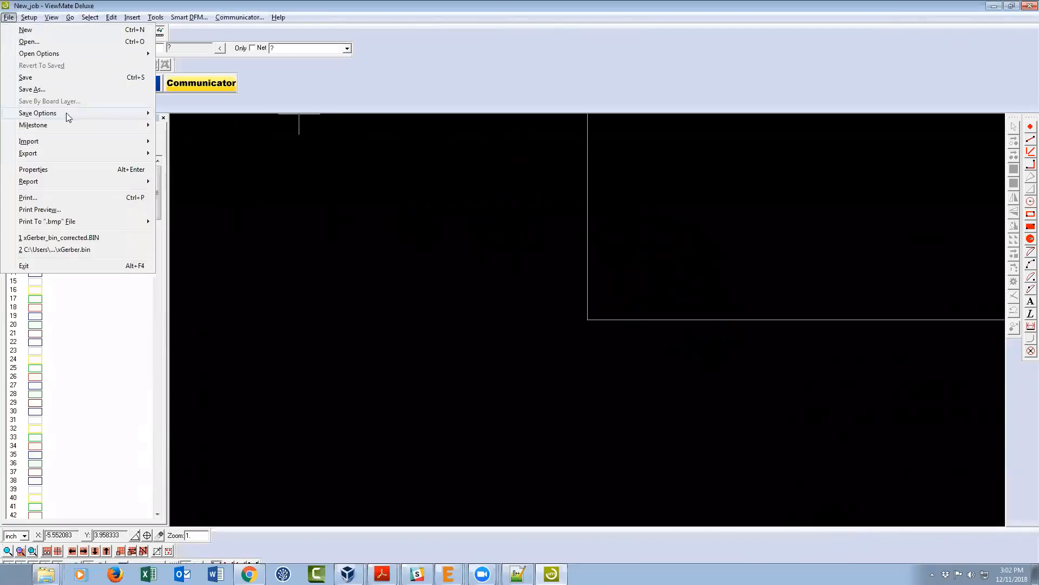
pyautogui.moveTo(77, 139)
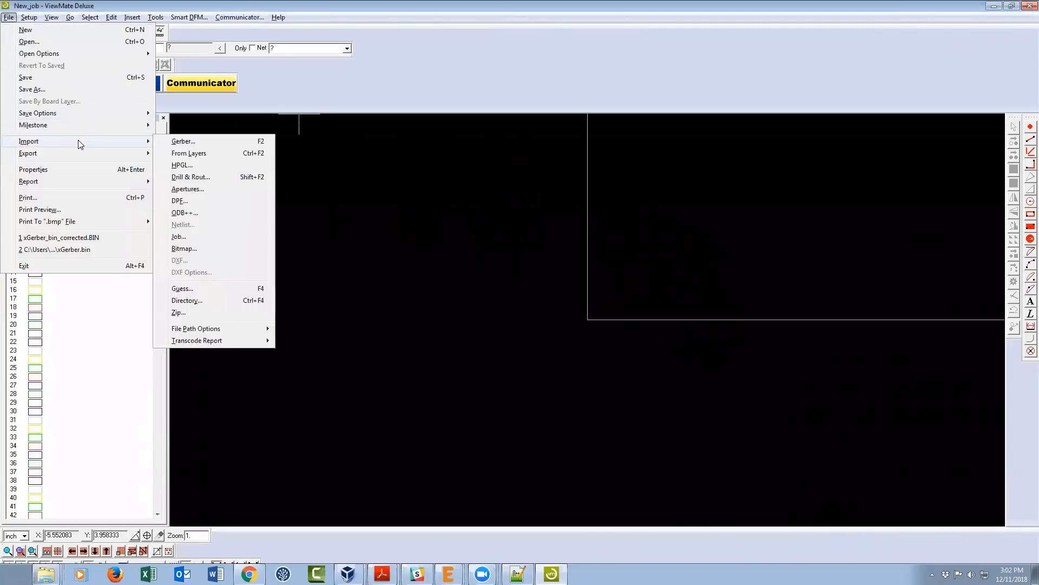
pyautogui.click(208, 312)
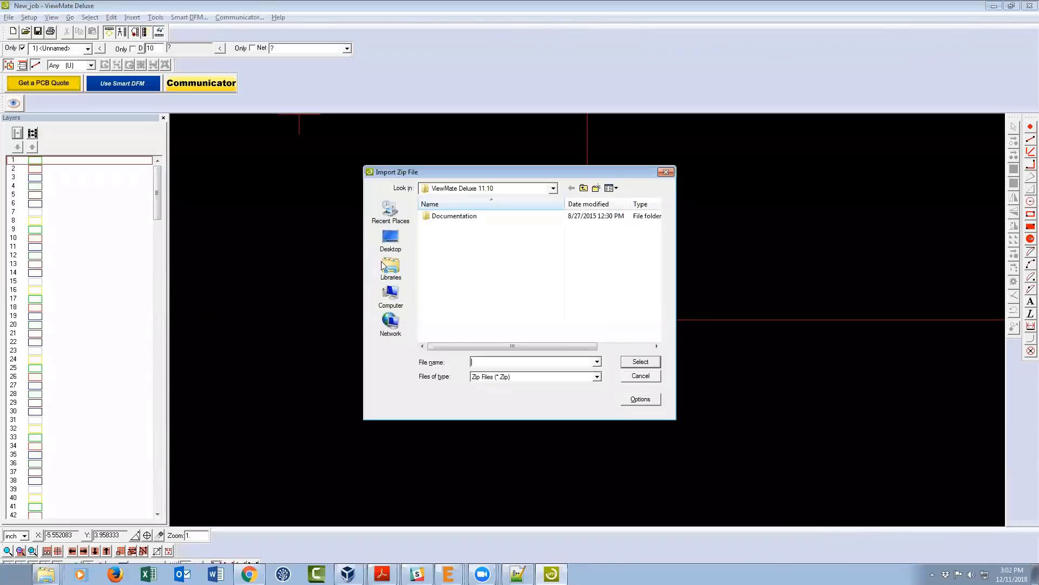
pyautogui.click(392, 271)
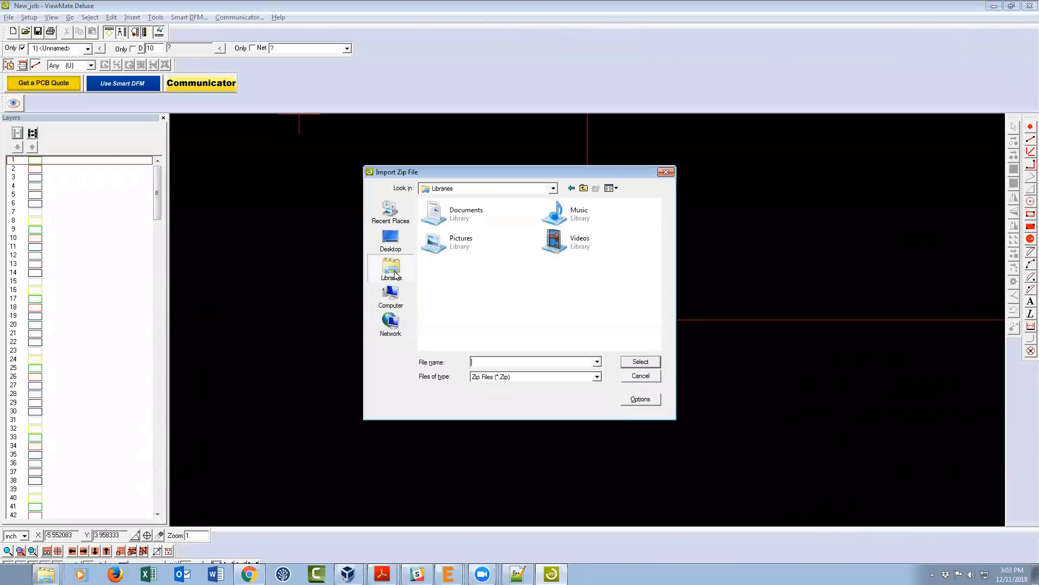
pyautogui.doubleClick(454, 222)
pyautogui.scroll(-4, 453, 271)
pyautogui.doubleClick(452, 293)
pyautogui.click(449, 278)
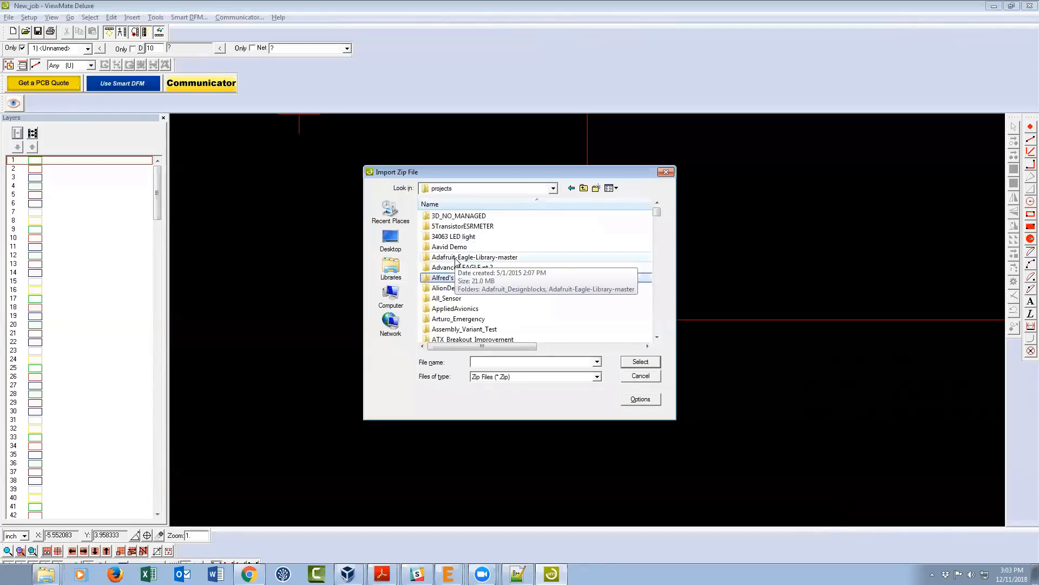
pyautogui.press('g')
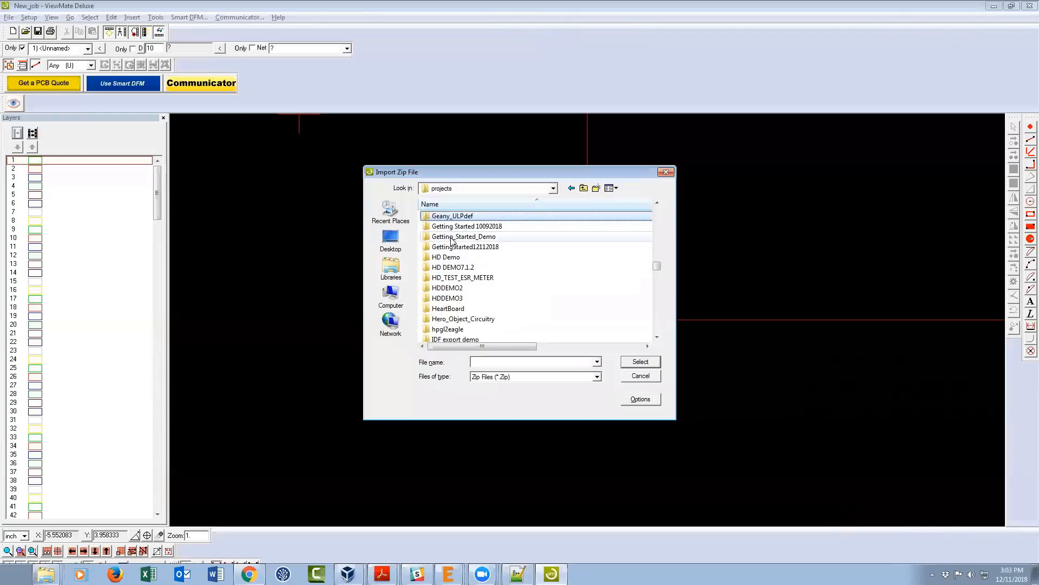
pyautogui.click(449, 247)
pyautogui.doubleClick(449, 247)
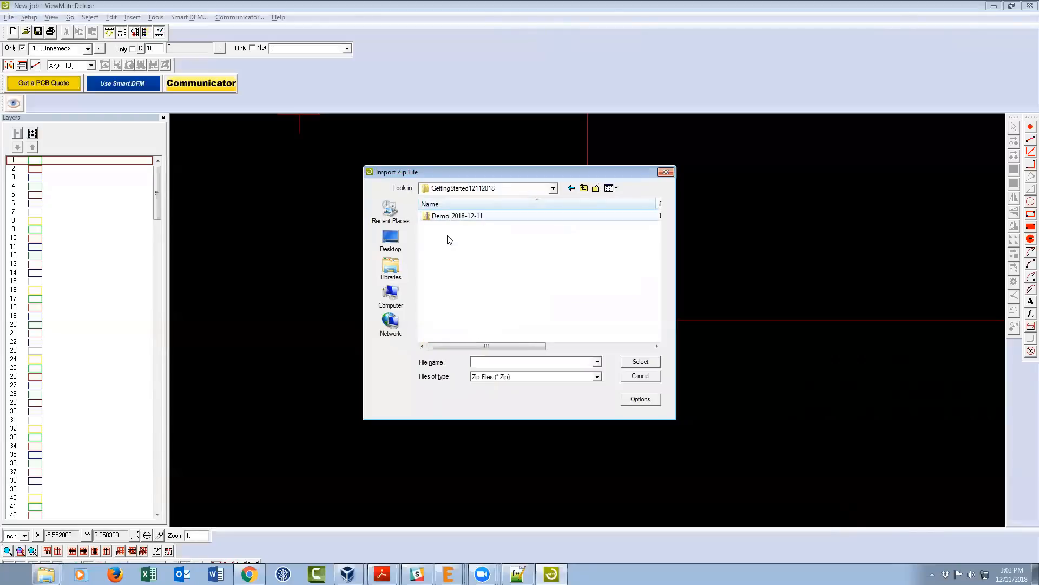
# - Import the Demo_2018-12-11 archive with all of its scanned Gerber and drill files
pyautogui.click(453, 217)
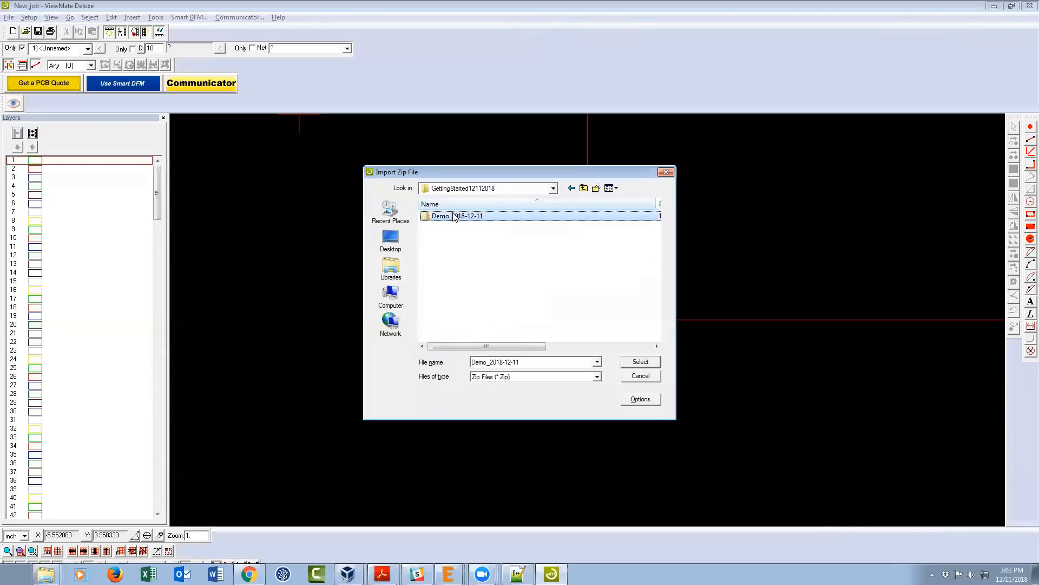
pyautogui.click(640, 362)
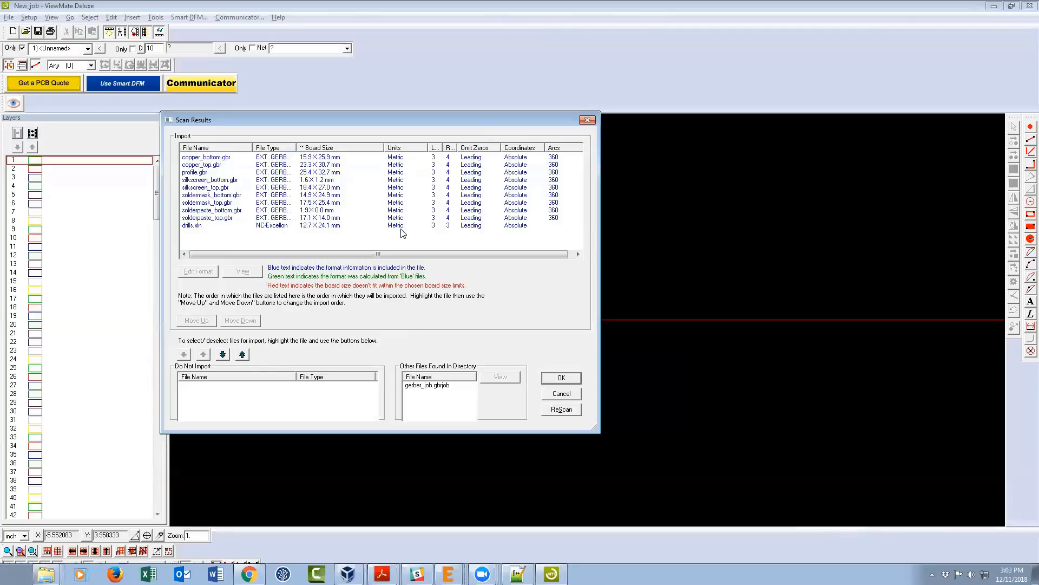
pyautogui.click(562, 378)
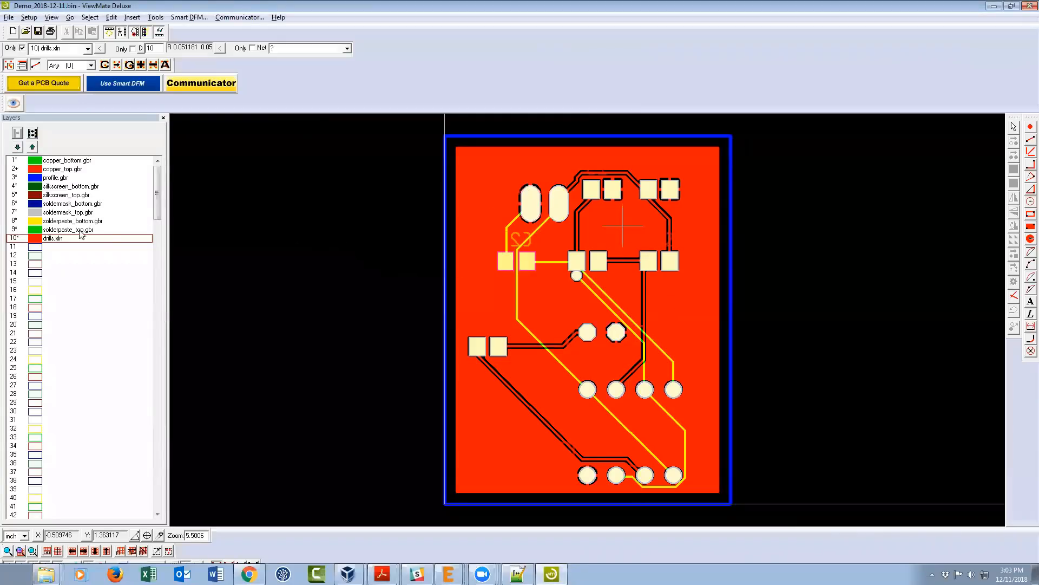
# - Toggle the drills.xln layer off and on, hide copper_top.gbr, and examine the silkscreen text around R1
pyautogui.click(36, 239)
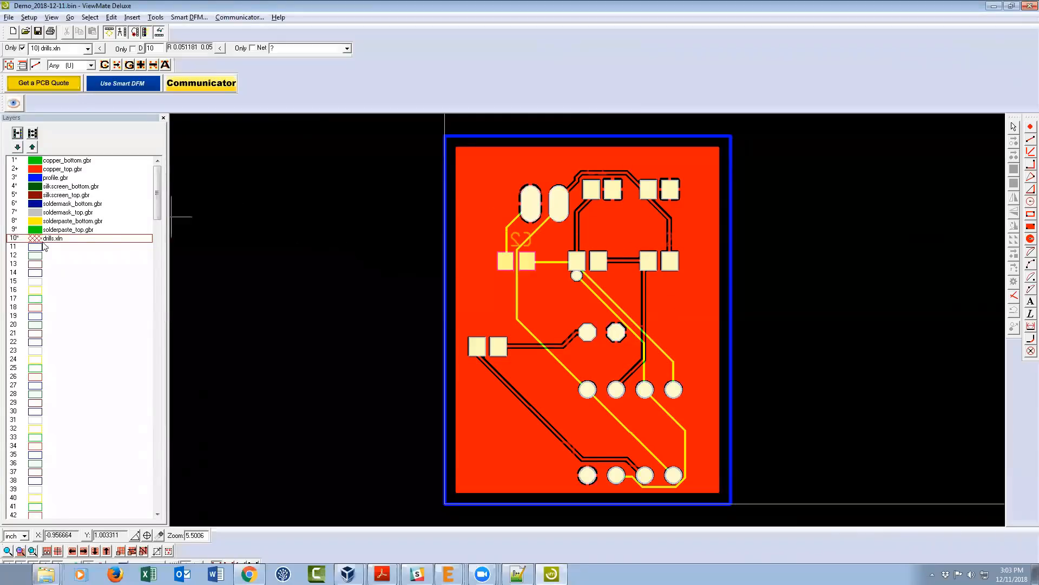
pyautogui.click(36, 240)
pyautogui.click(39, 171)
pyautogui.click(37, 171)
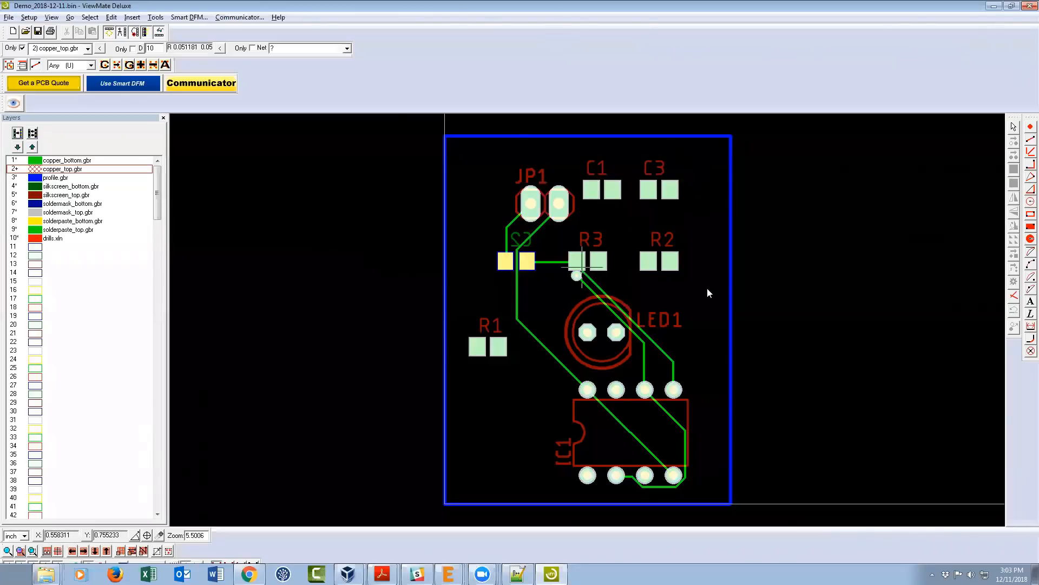
pyautogui.scroll(1, 707, 290)
pyautogui.scroll(1, 469, 324)
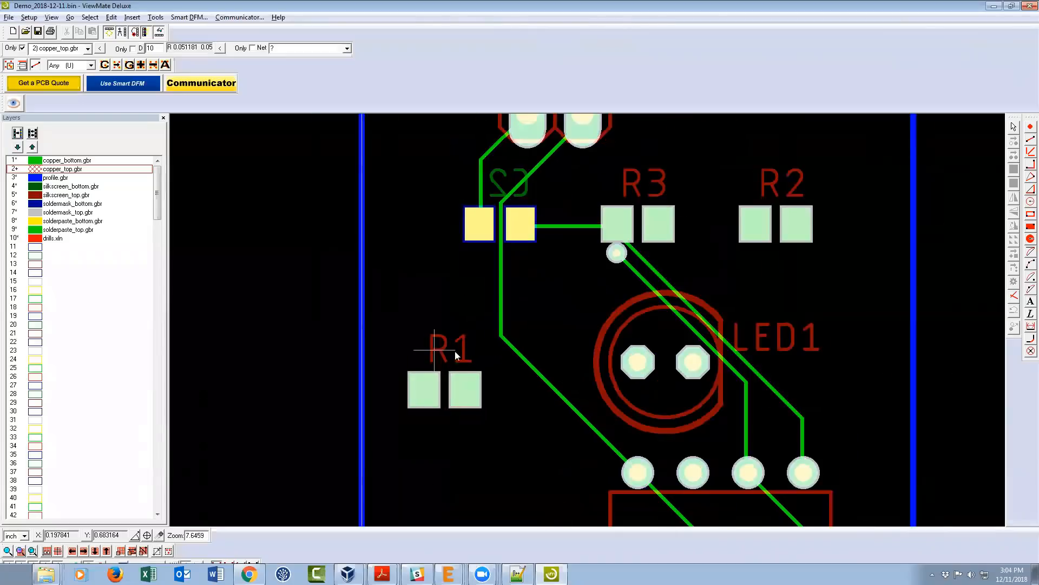
pyautogui.scroll(1, 404, 489)
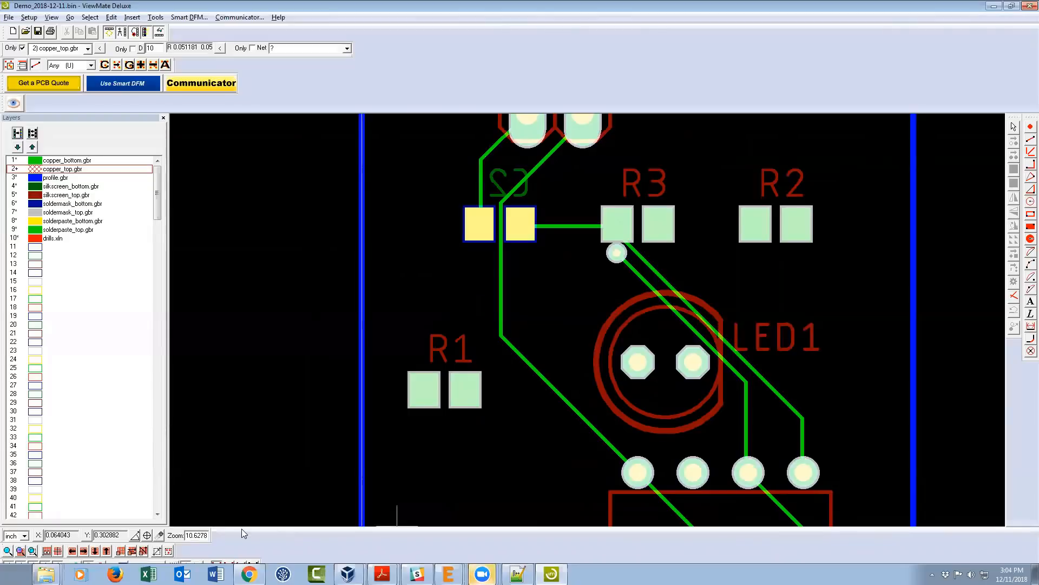
# - Switch to the Demo board in EAGLE and rip up the copper polygon fills to expose the component text around R1
pyautogui.click(448, 574)
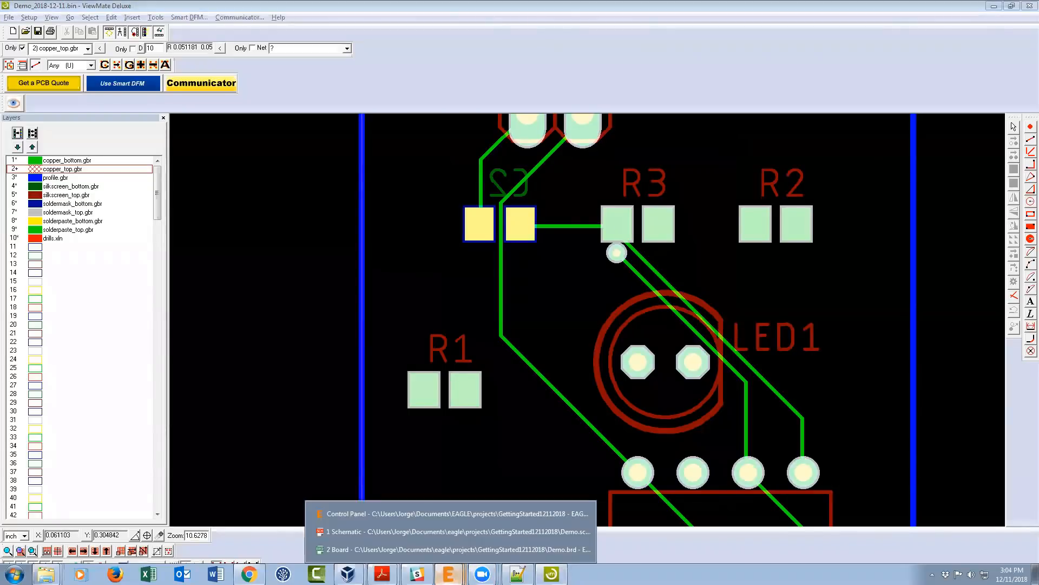
pyautogui.click(414, 548)
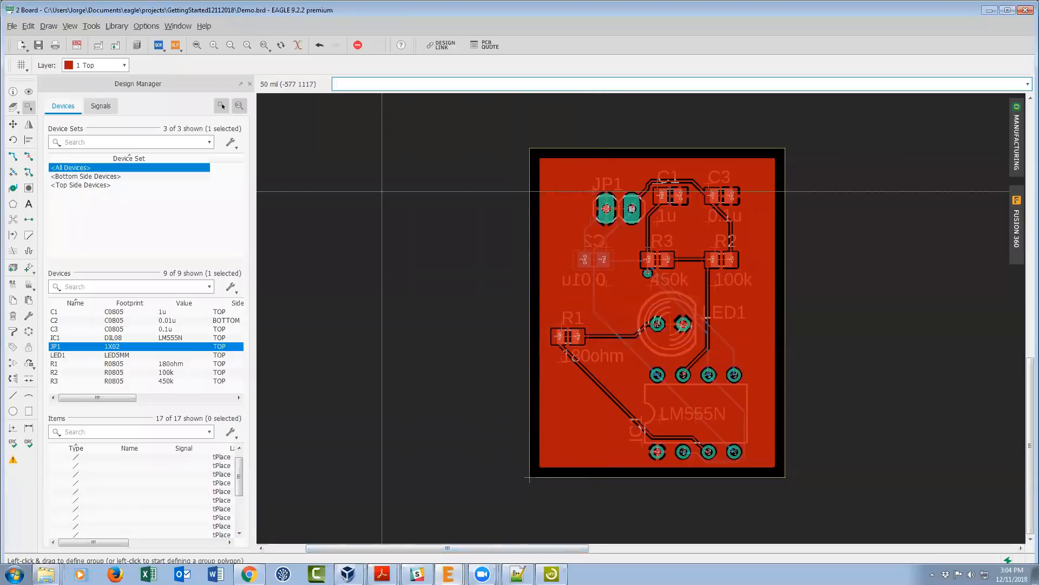
pyautogui.click(32, 157)
pyautogui.click(234, 65)
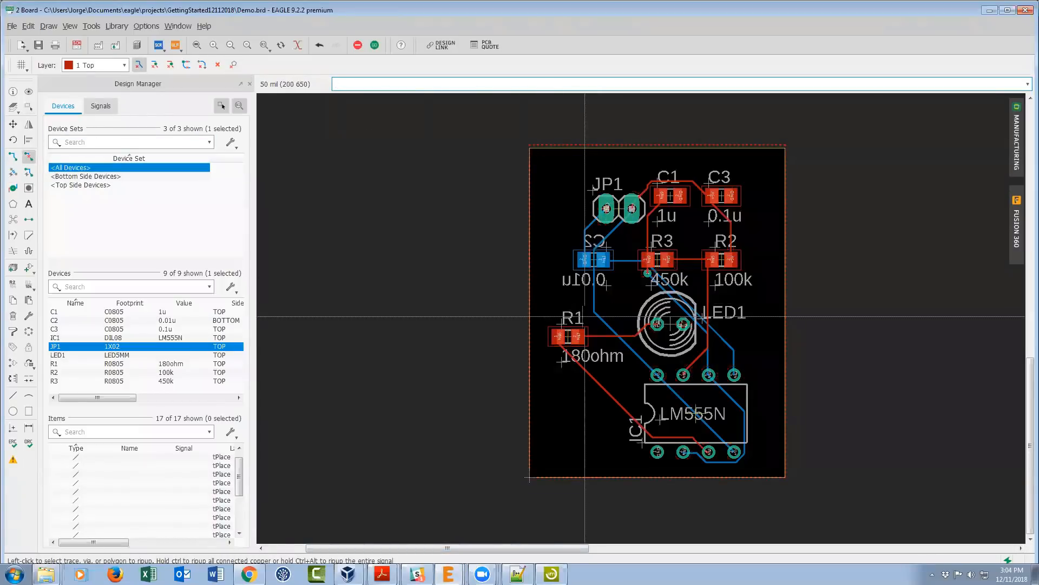
pyautogui.scroll(5, 565, 334)
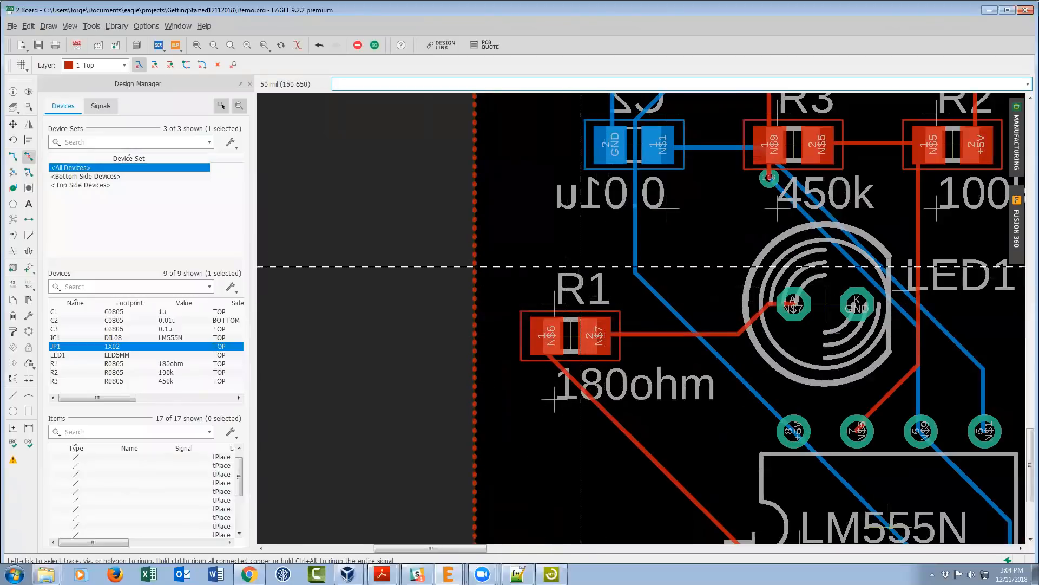
# - Compare the silkscreen text in ViewMate Deluxe with the same text on the EAGLE board by alternating between them
pyautogui.click(552, 574)
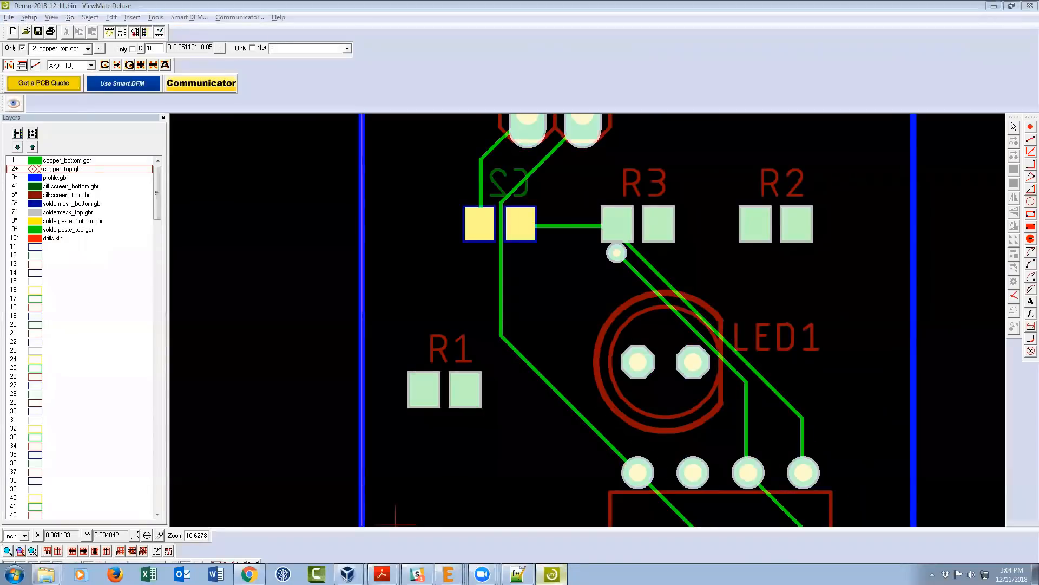
pyautogui.click(551, 574)
pyautogui.hotkey('ctrl', 'l')
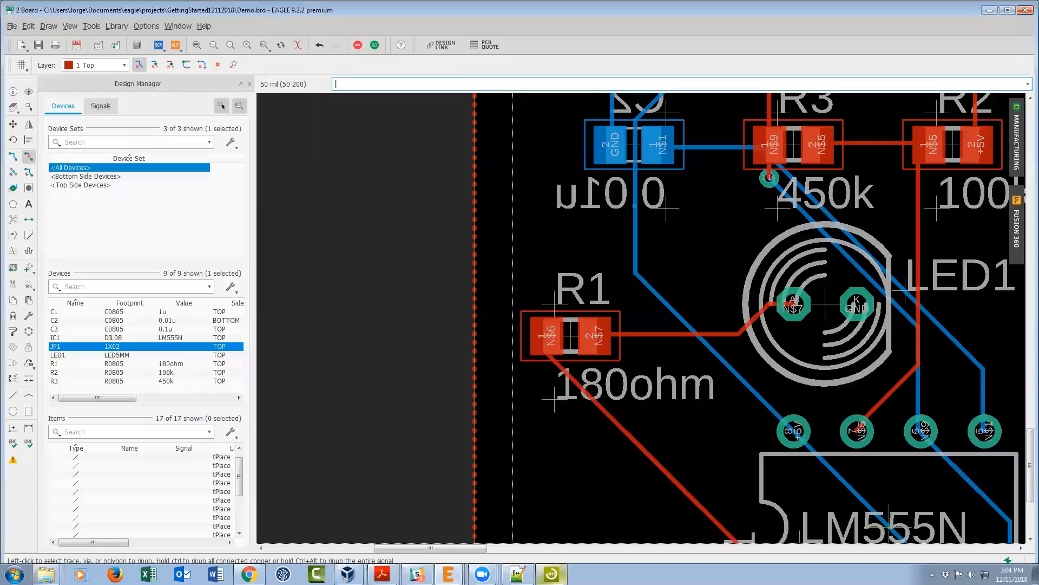
pyautogui.click(551, 574)
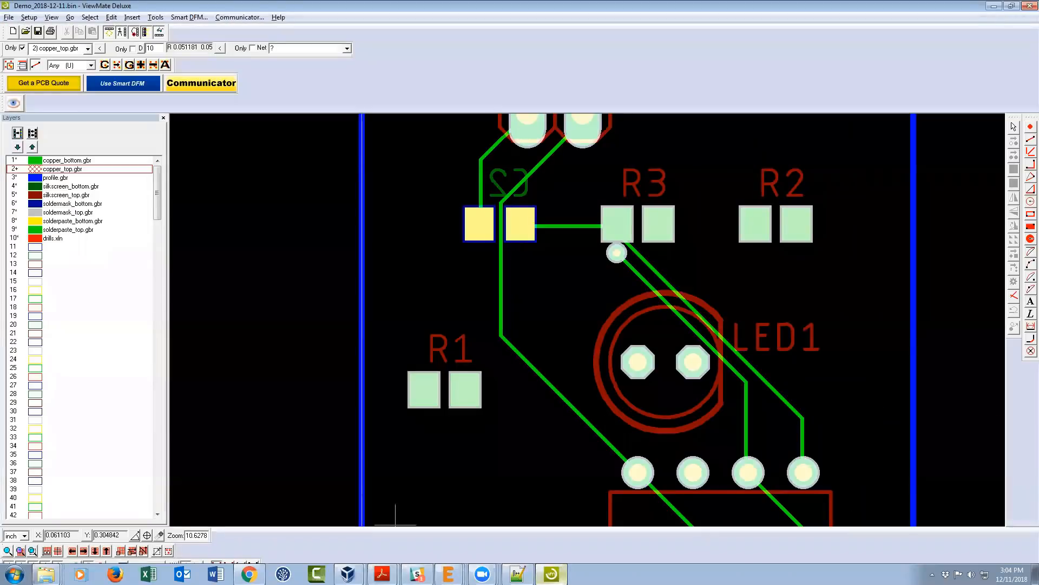
pyautogui.click(551, 574)
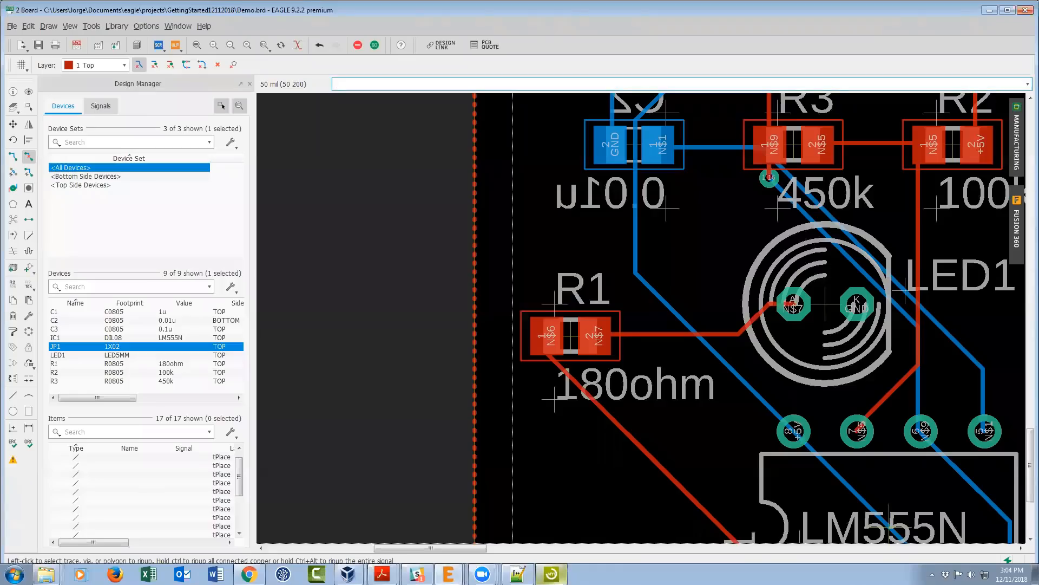
pyautogui.click(552, 574)
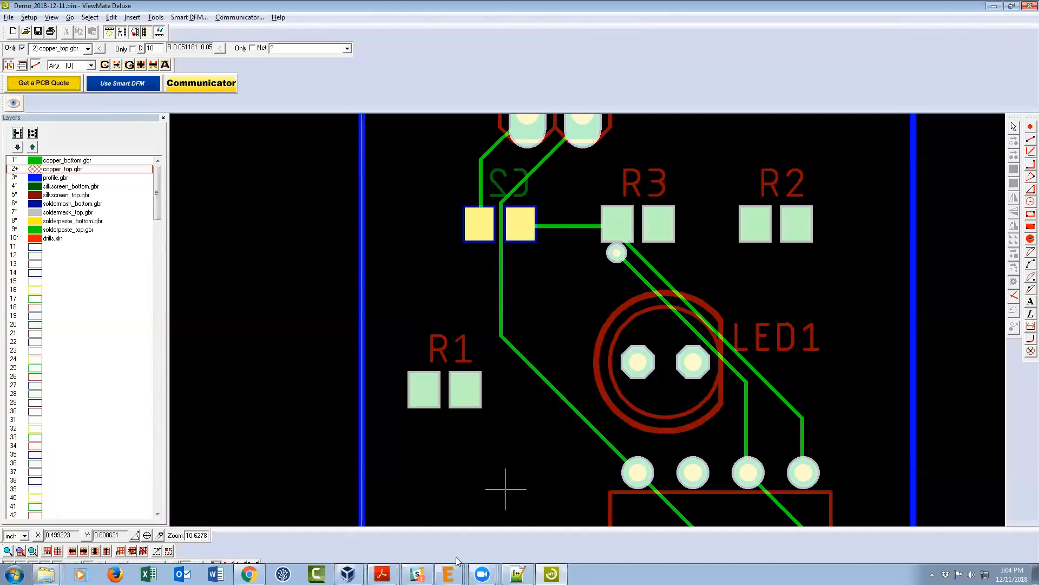
# - Return to the EAGLE board and inspect the font property of R1's name text, leaving it as it is
pyautogui.moveTo(448, 573)
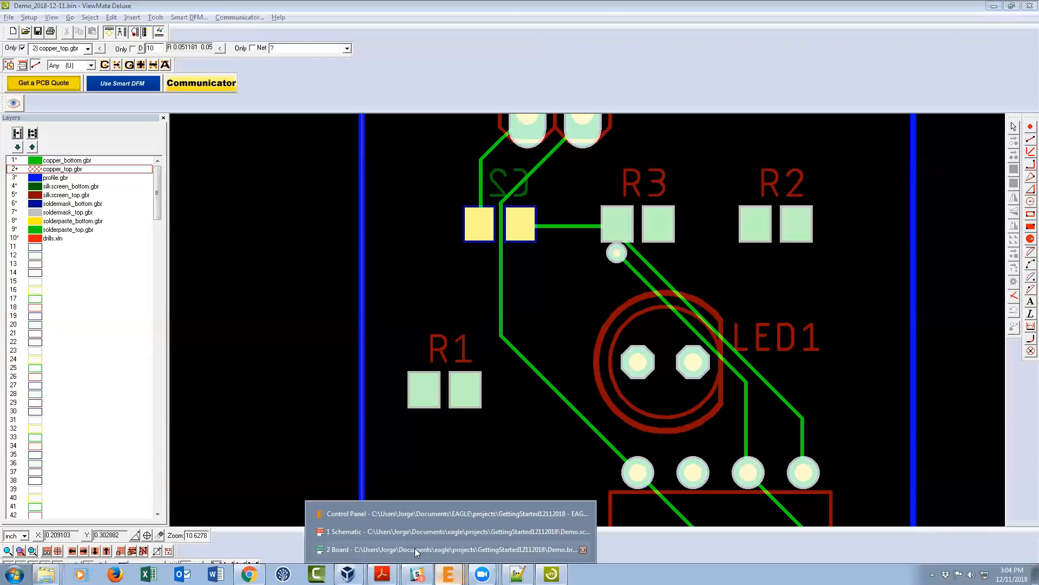
pyautogui.click(449, 548)
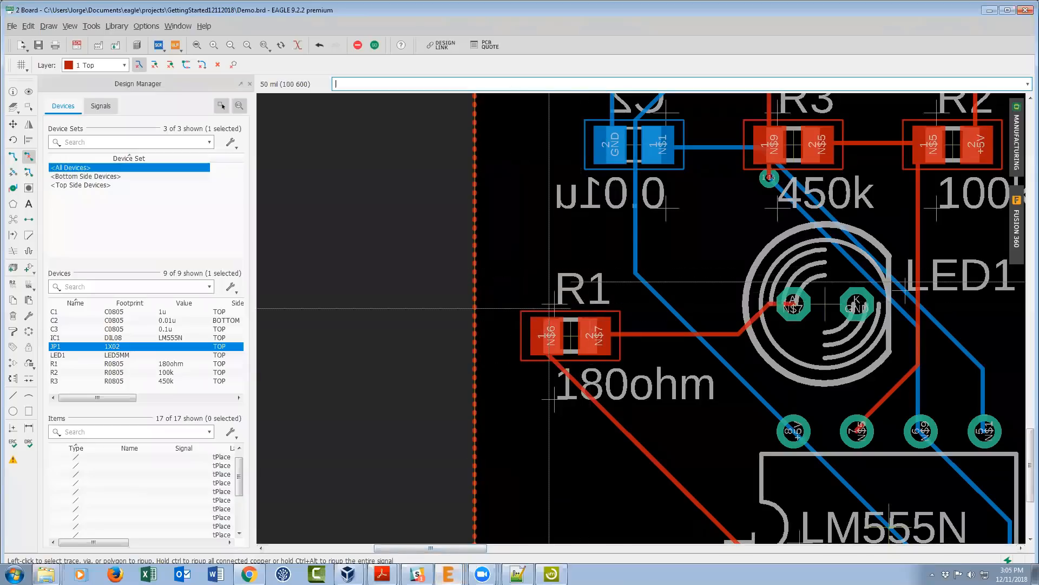
pyautogui.click(13, 92)
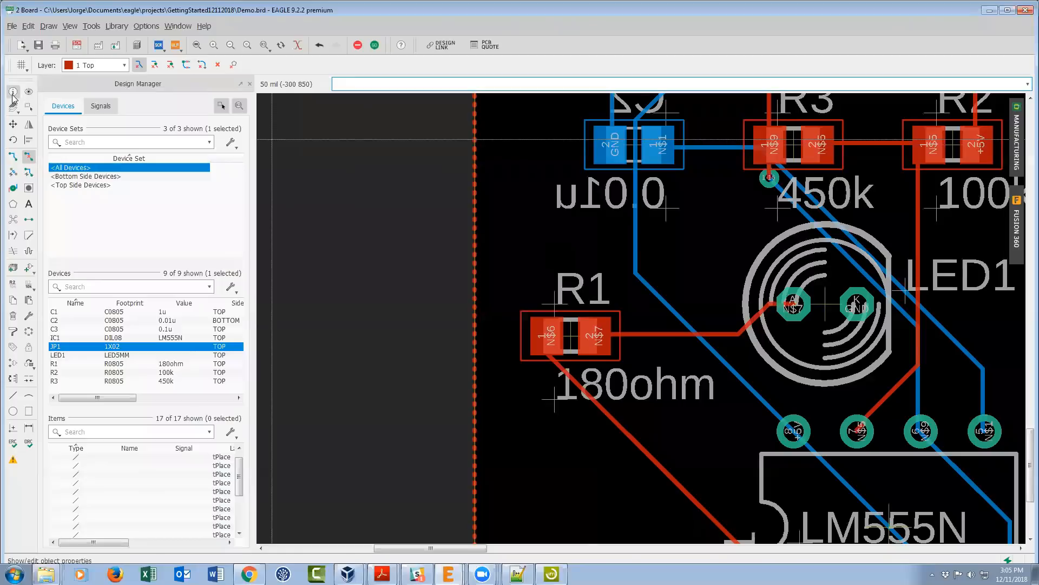
pyautogui.click(556, 302)
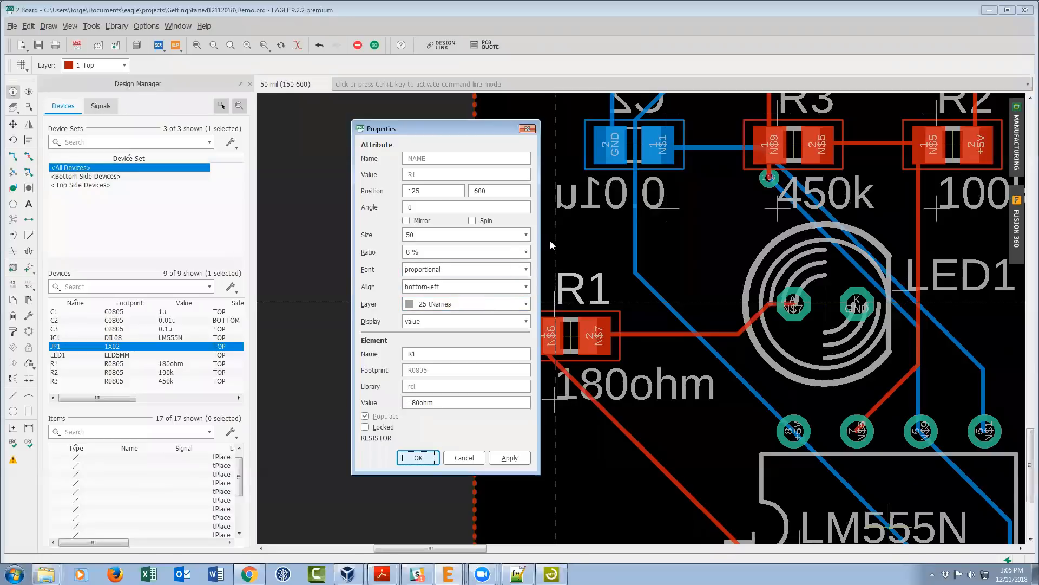
pyautogui.click(474, 458)
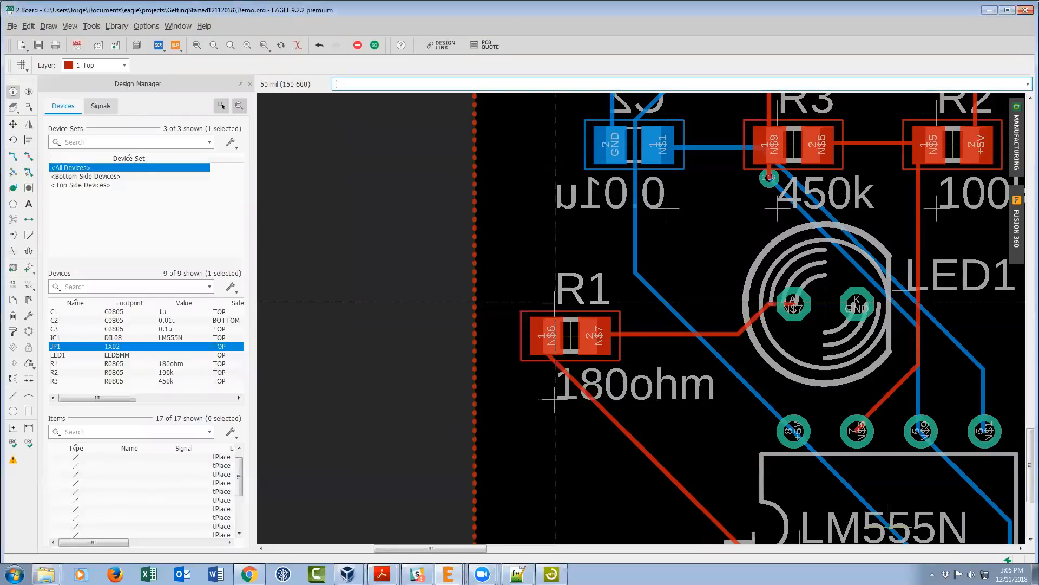
# - Change EAGLE's user interface options so that all board text is displayed in vector font
pyautogui.scroll(-5, 612, 271)
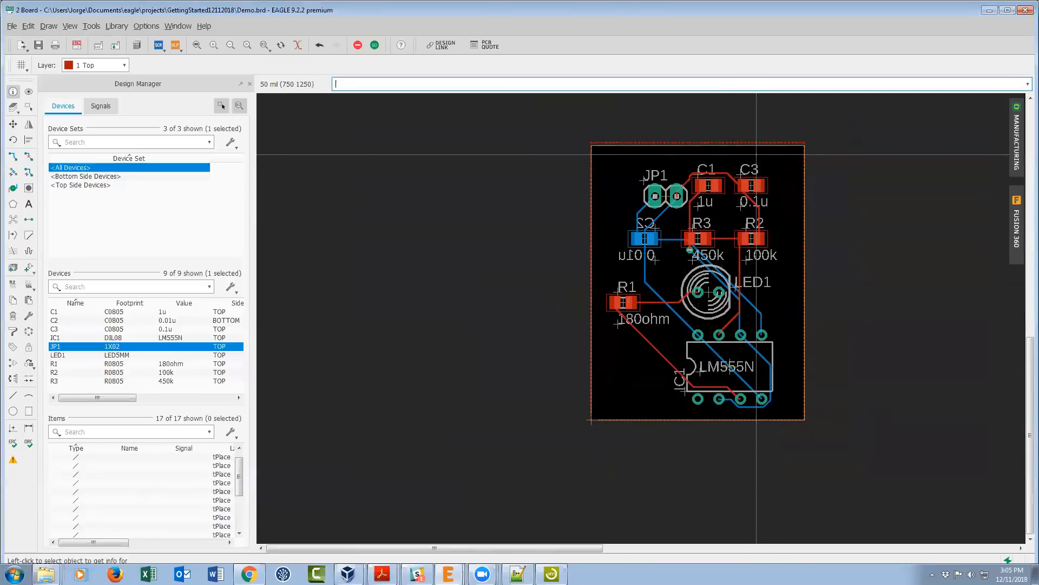
pyautogui.scroll(1, 765, 192)
pyautogui.scroll(1, 765, 192)
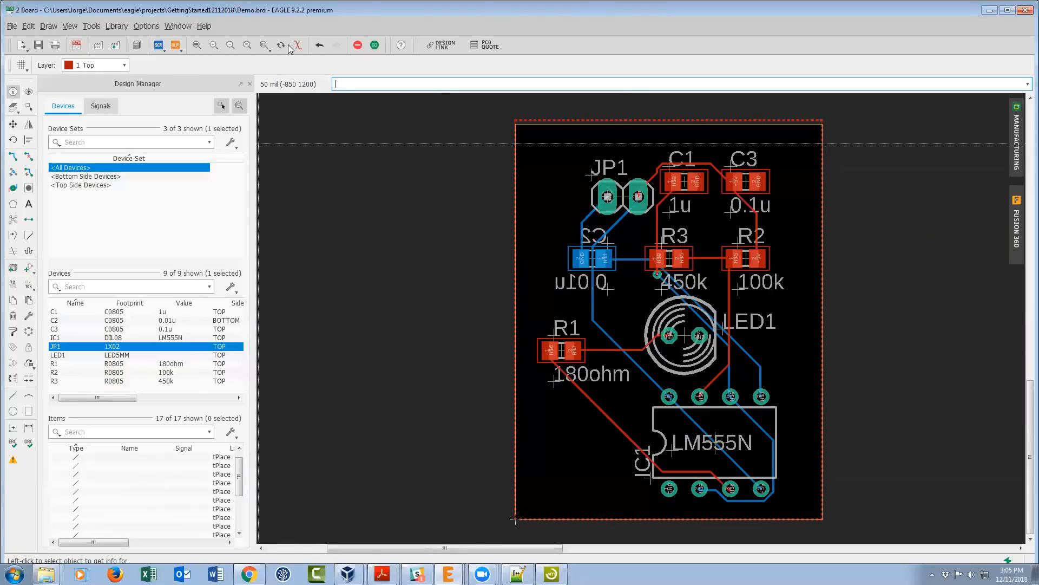
pyautogui.click(146, 26)
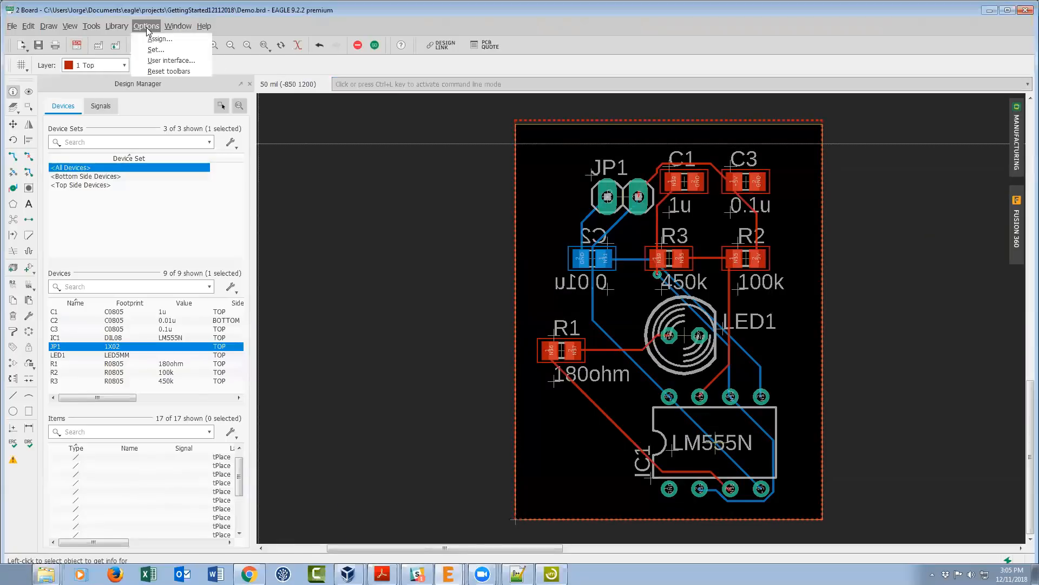
pyautogui.click(165, 56)
pyautogui.click(19, 169)
pyautogui.click(237, 261)
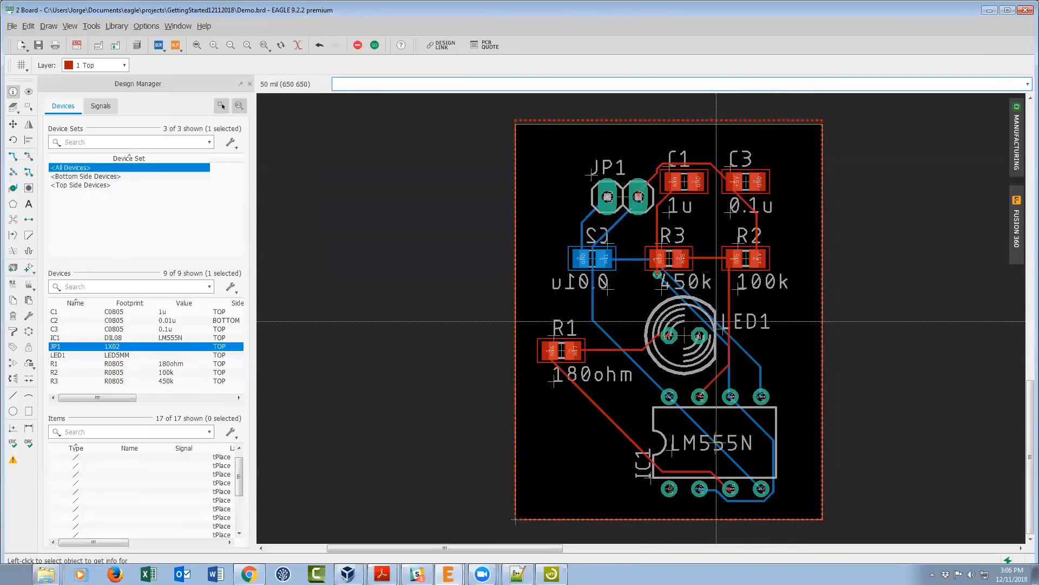
# - Inspect the font property of R1's name text again and close its properties unchanged
pyautogui.scroll(2, 574, 334)
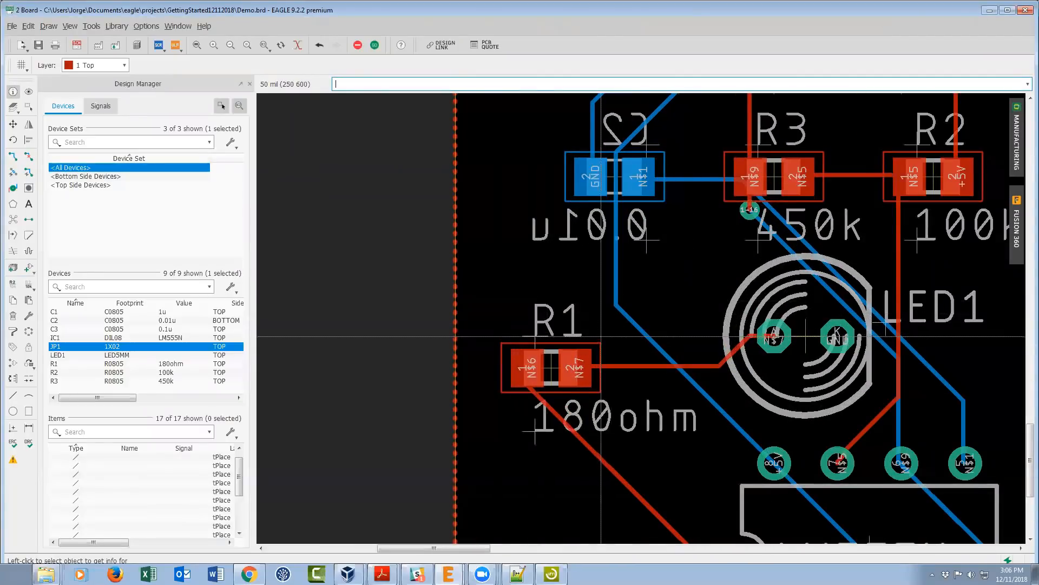
pyautogui.click(13, 91)
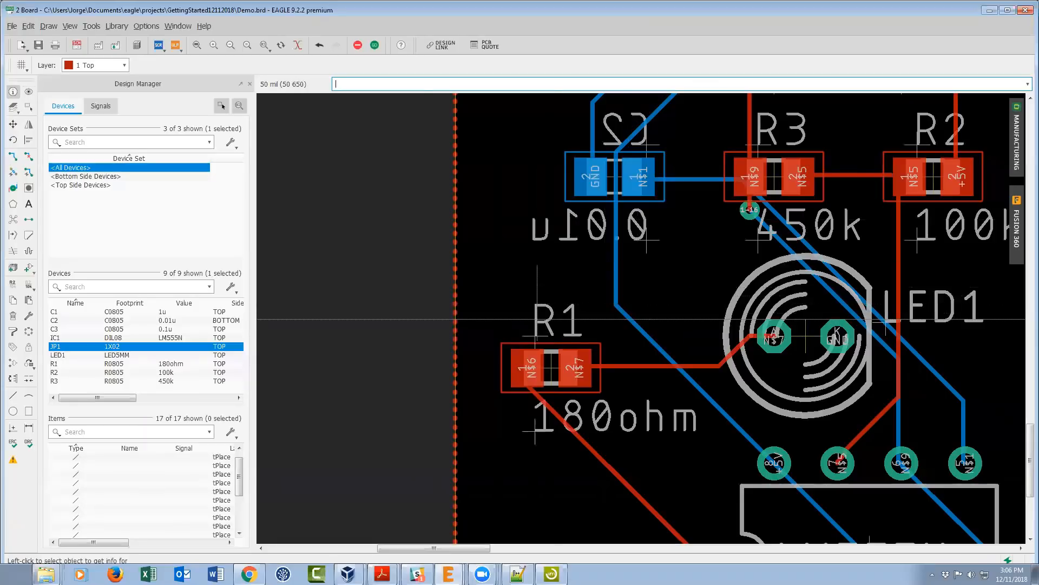
pyautogui.click(534, 336)
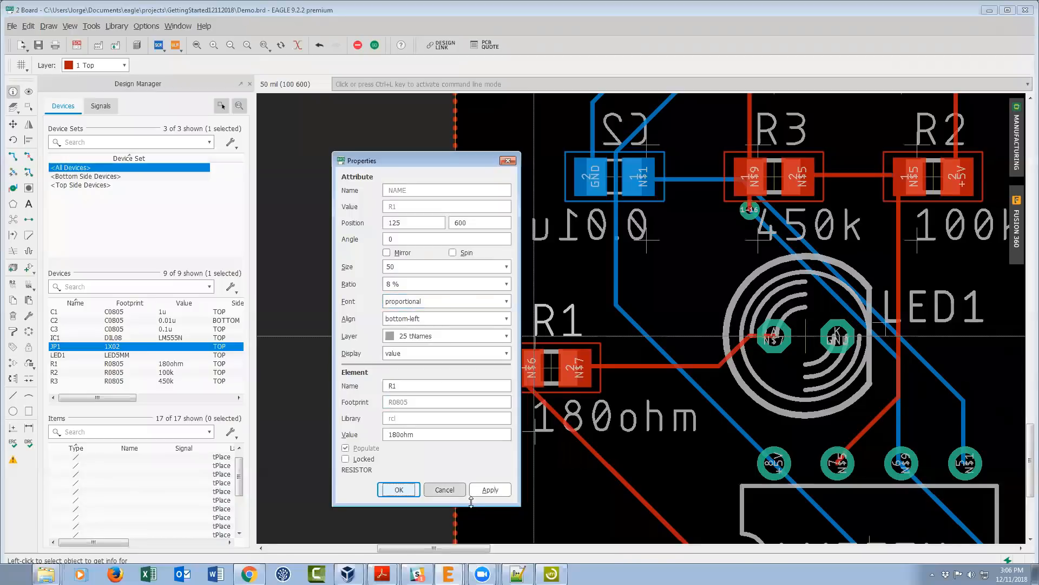
pyautogui.click(444, 490)
# - Turn off the Always vector font option in the user interface settings
pyautogui.click(146, 26)
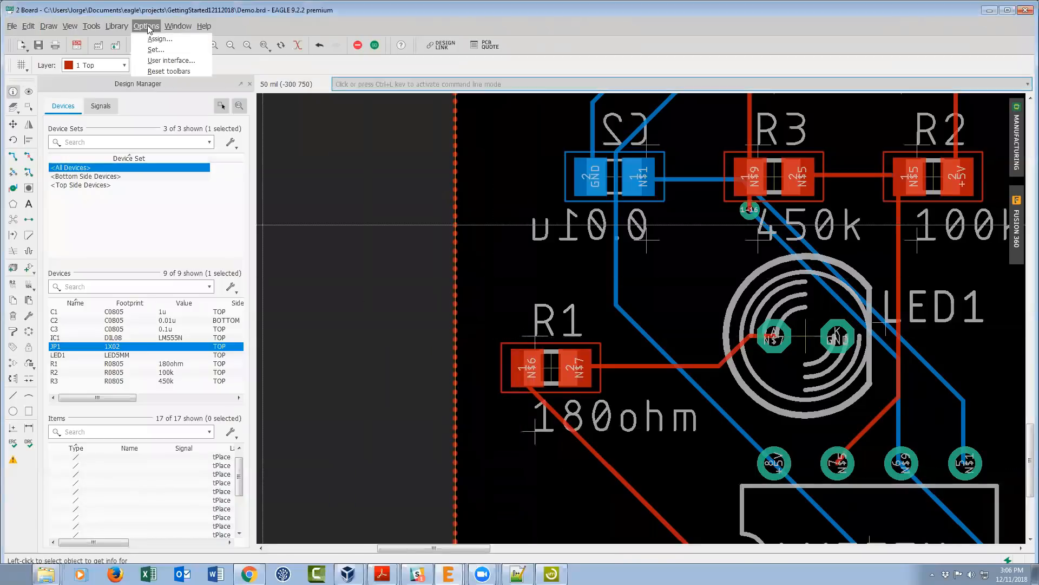
pyautogui.click(171, 60)
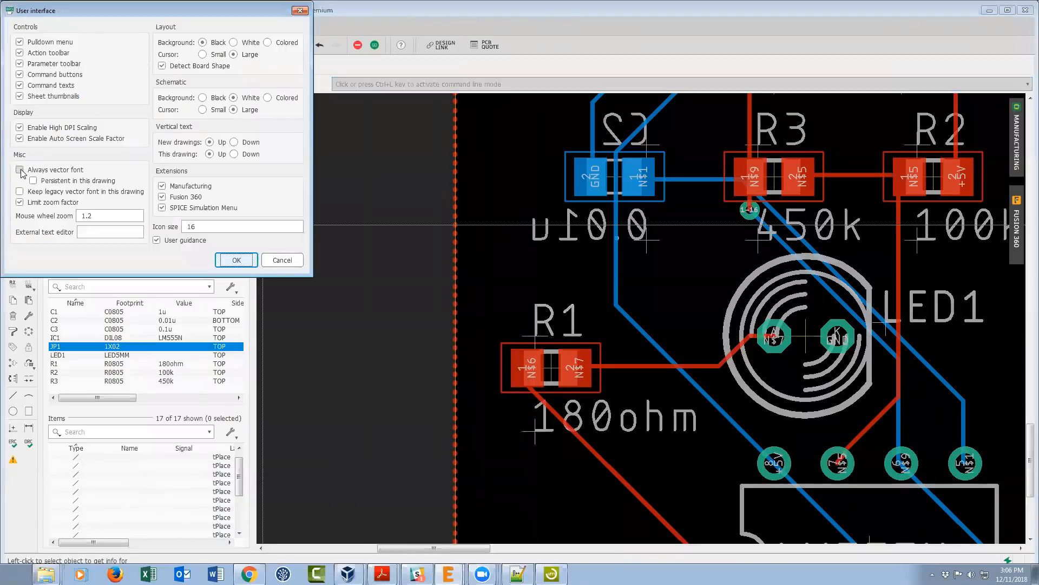
pyautogui.click(246, 264)
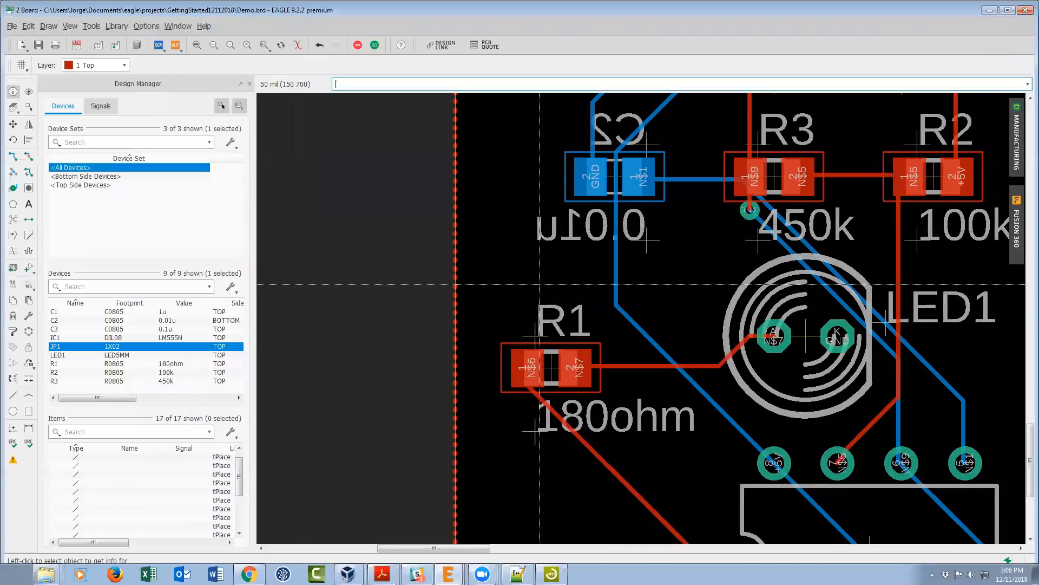
# - Group the entire board and change the font of all its text to vector
pyautogui.scroll(-4, 678, 258)
pyautogui.scroll(-2, 678, 258)
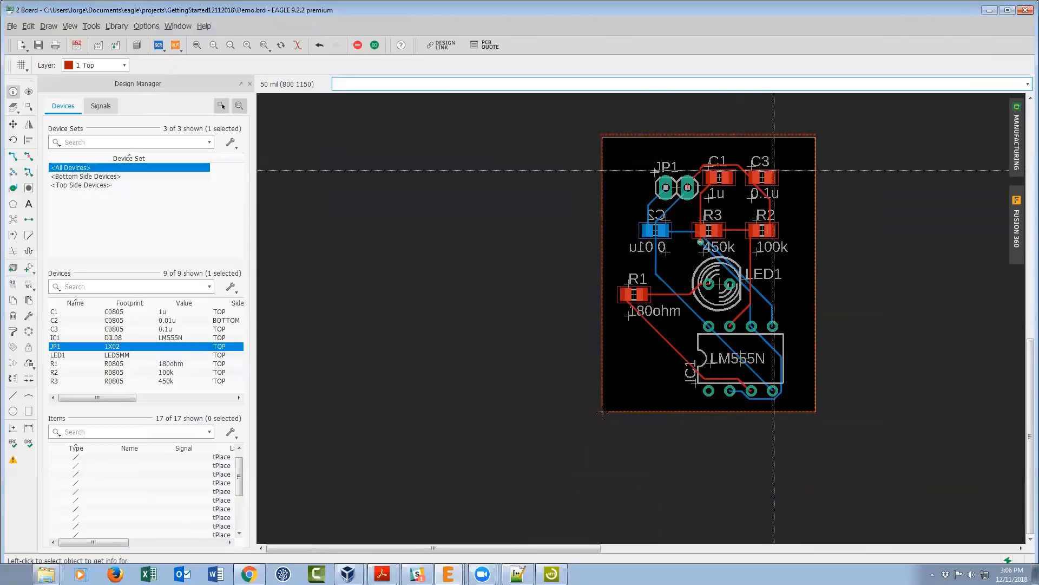
pyautogui.scroll(2, 778, 162)
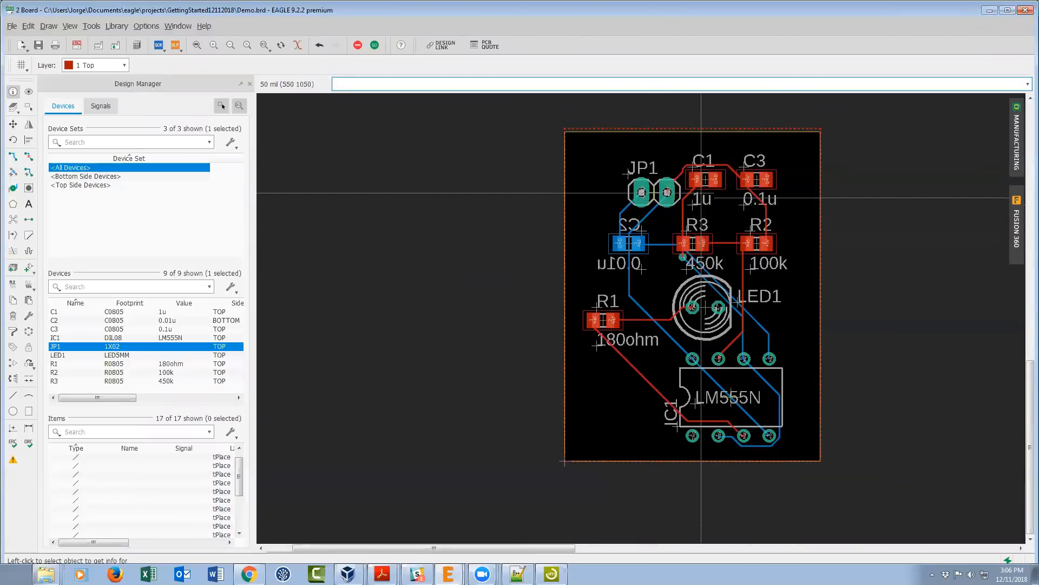
pyautogui.moveTo(803, 209); pyautogui.dragTo(689, 247, button='middle')
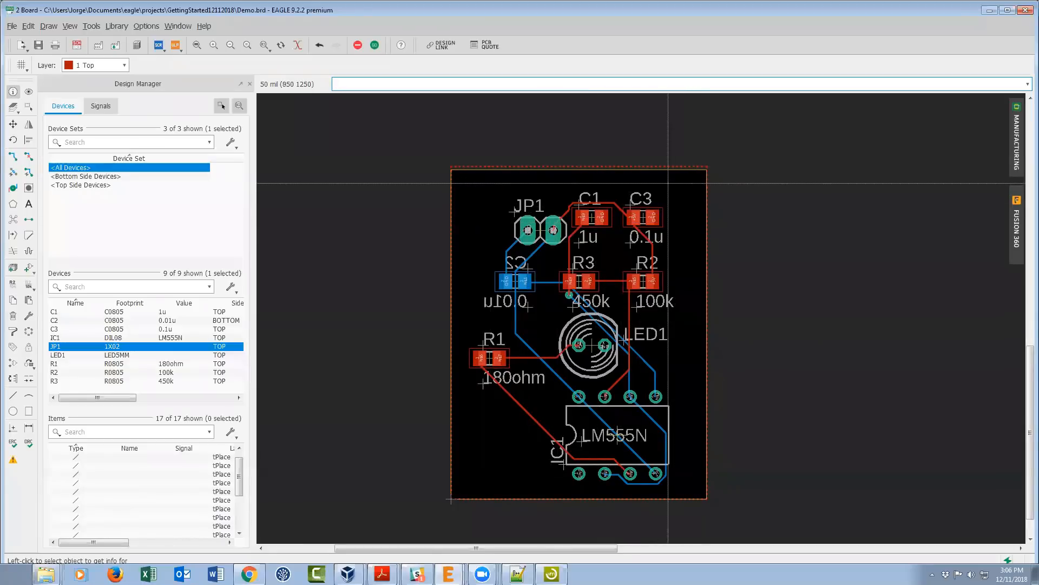
pyautogui.moveTo(677, 185); pyautogui.dragTo(460, 484)
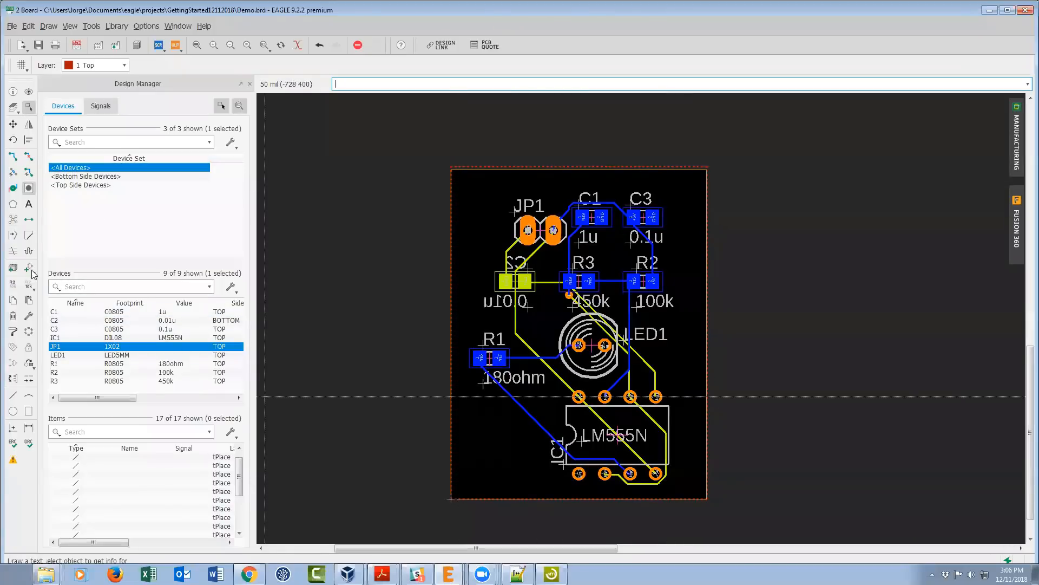
pyautogui.click(29, 318)
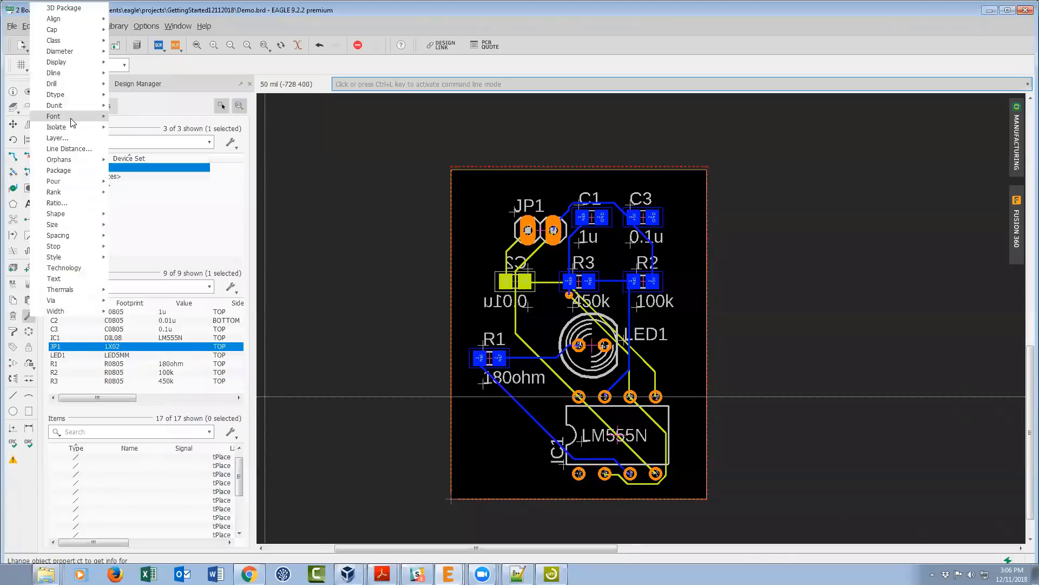
pyautogui.click(115, 121)
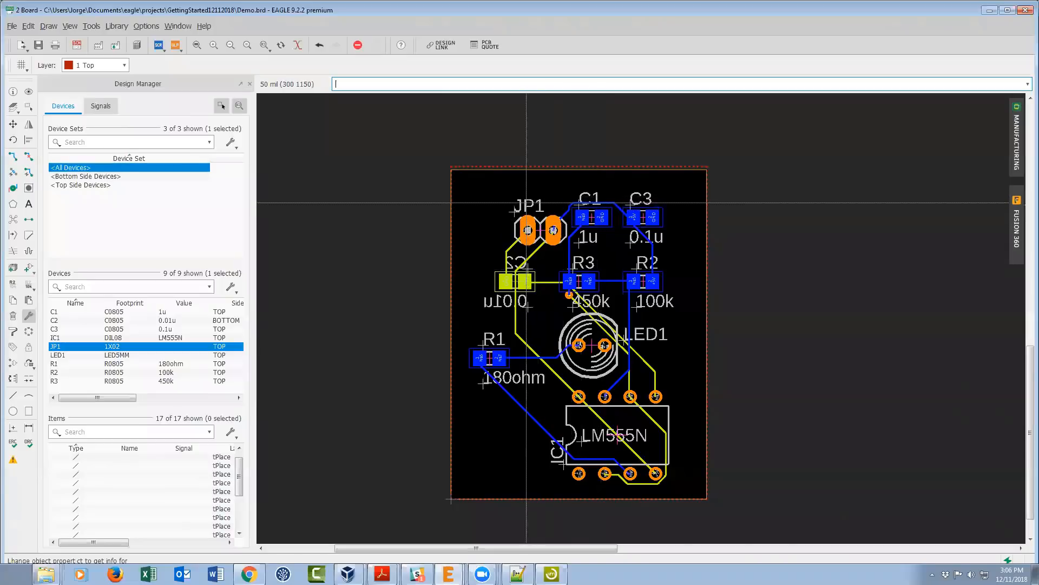
pyautogui.scroll(2, 529, 203)
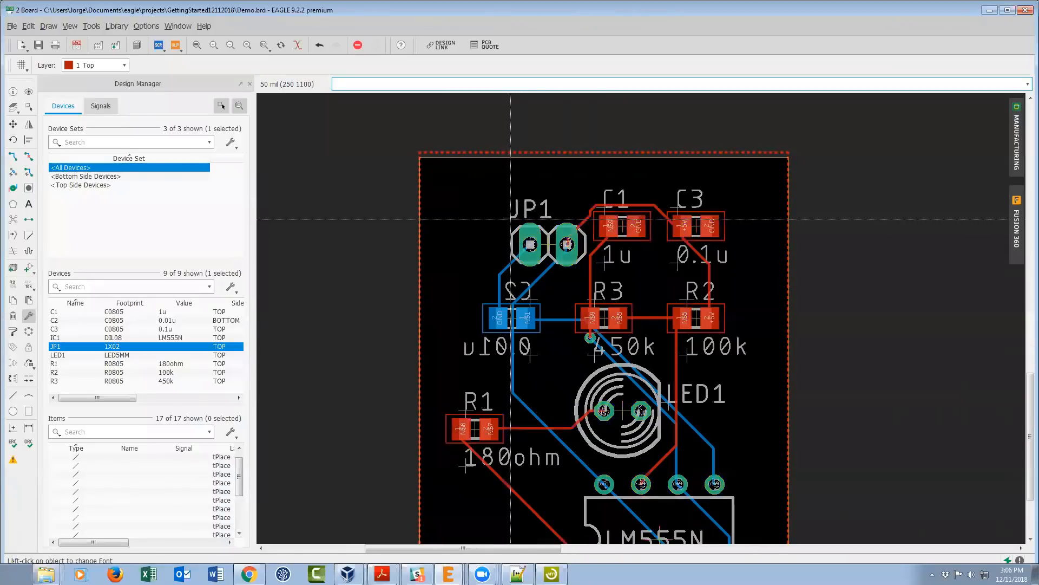
pyautogui.scroll(-2, 512, 227)
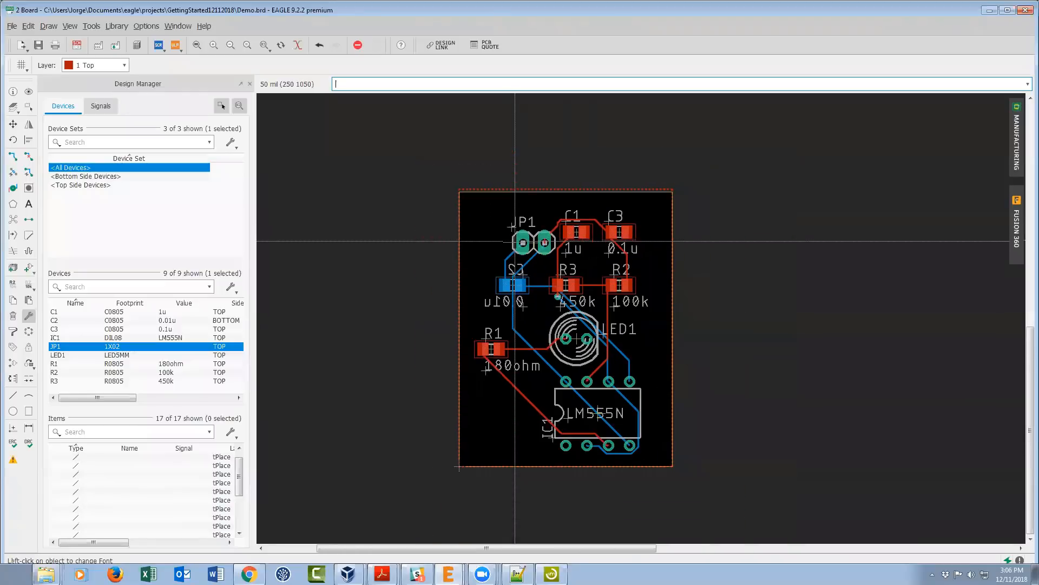
# - Check the font property of R1's name text after the group change, leaving its properties unchanged
pyautogui.scroll(3, 636, 418)
pyautogui.click(13, 93)
pyautogui.click(342, 250)
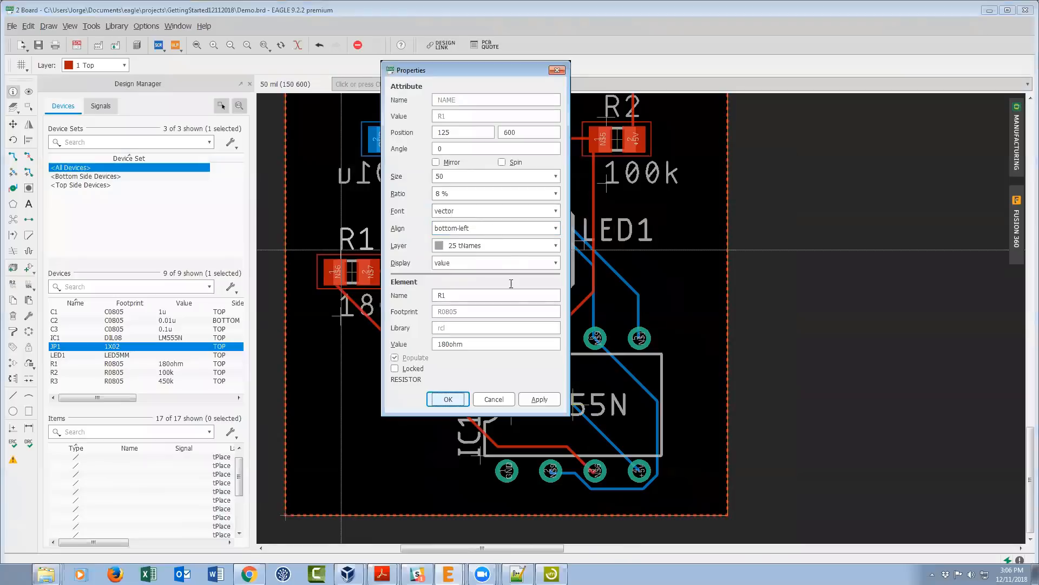
pyautogui.click(499, 398)
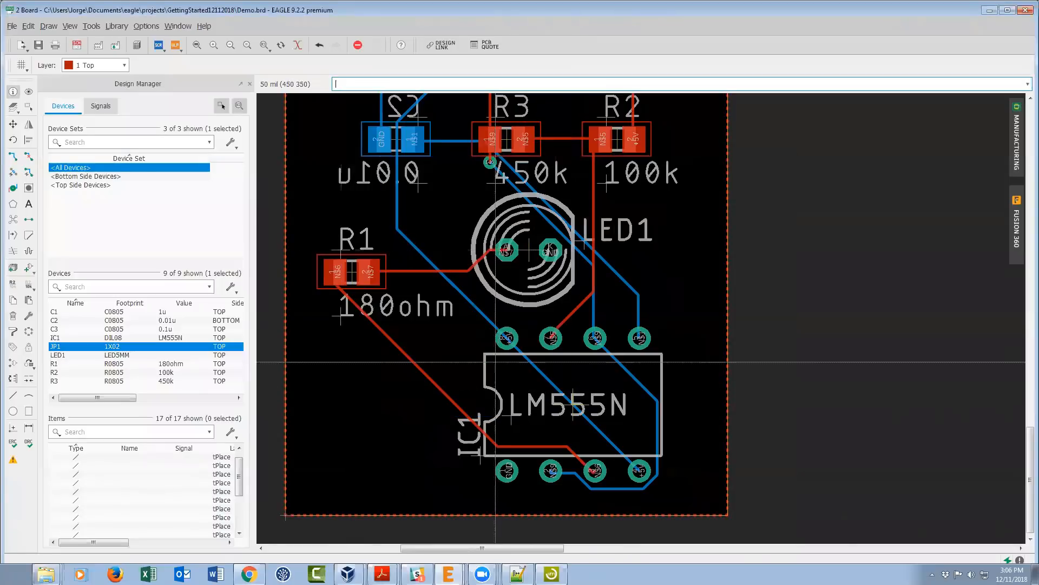
# - Review the properties offered by the Change command and choose the 1-16 via option
pyautogui.scroll(2, 509, 333)
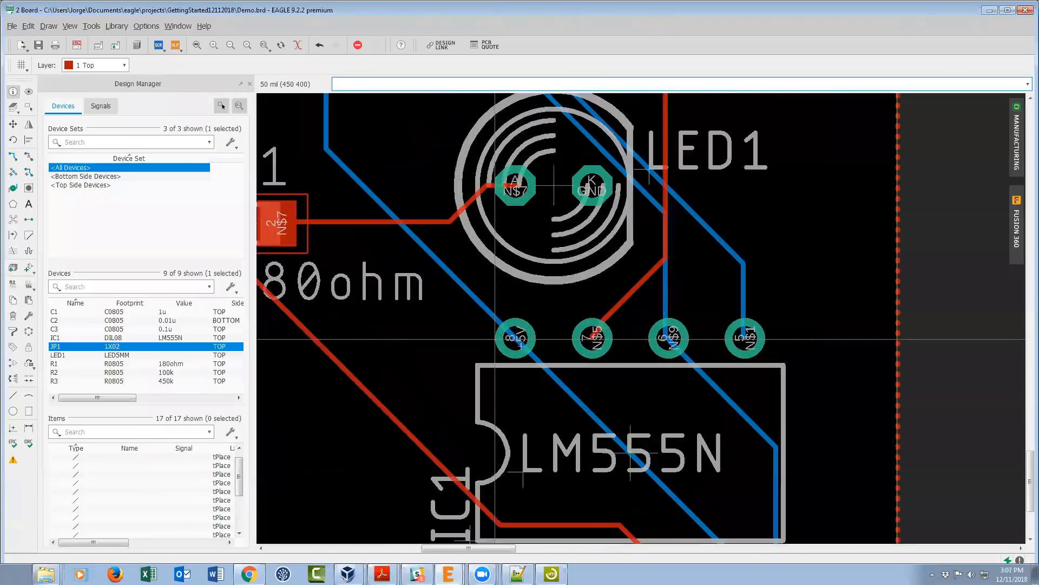
pyautogui.scroll(-4, 500, 338)
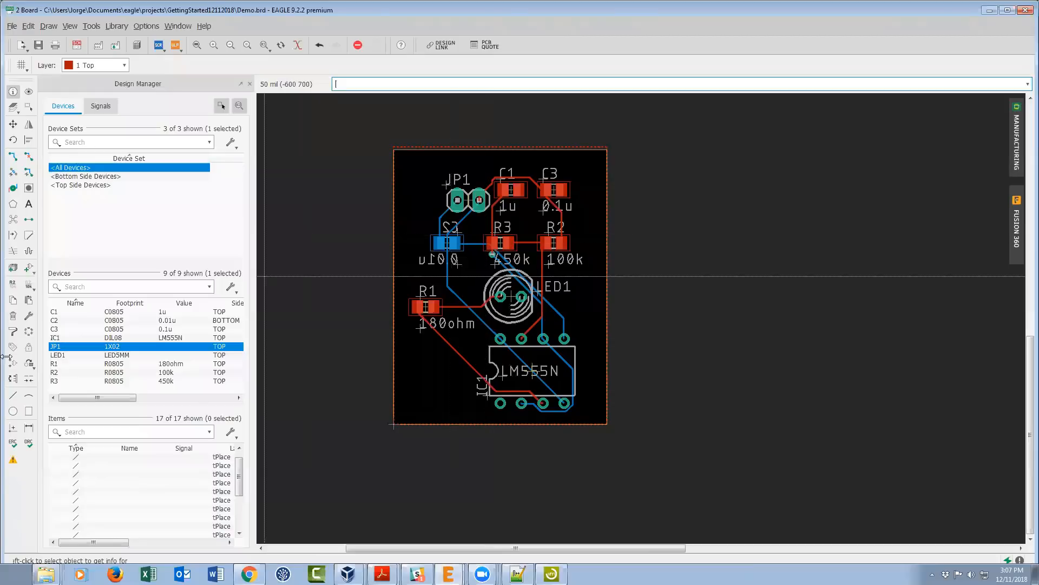
pyautogui.click(28, 320)
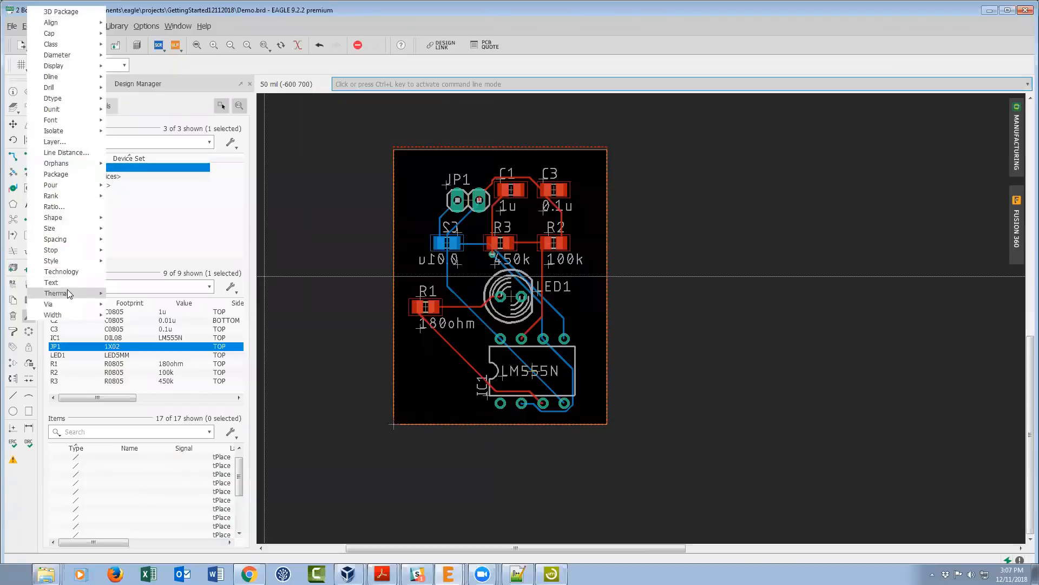
pyautogui.moveTo(66, 306)
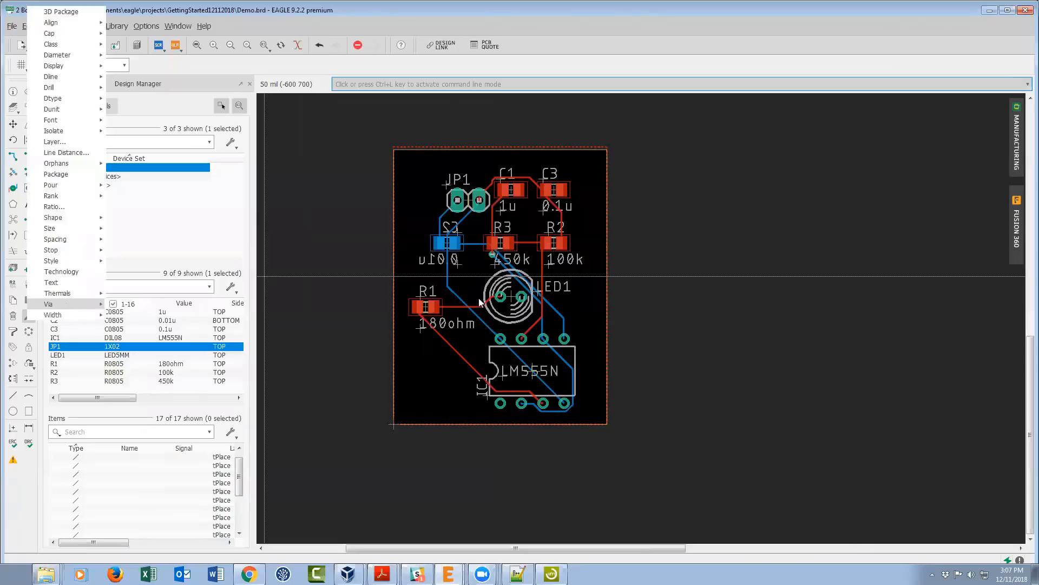
pyautogui.click(128, 303)
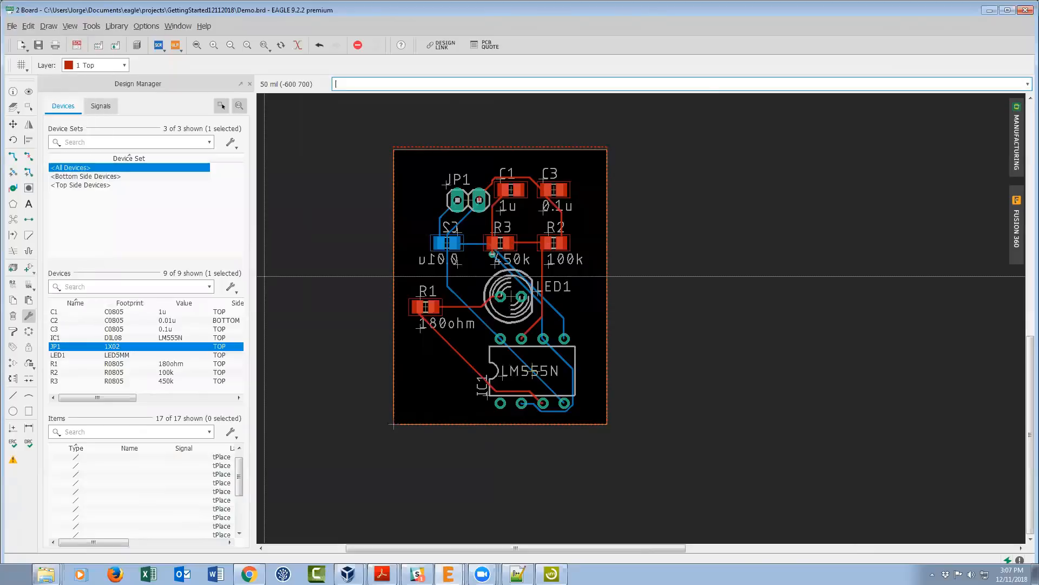